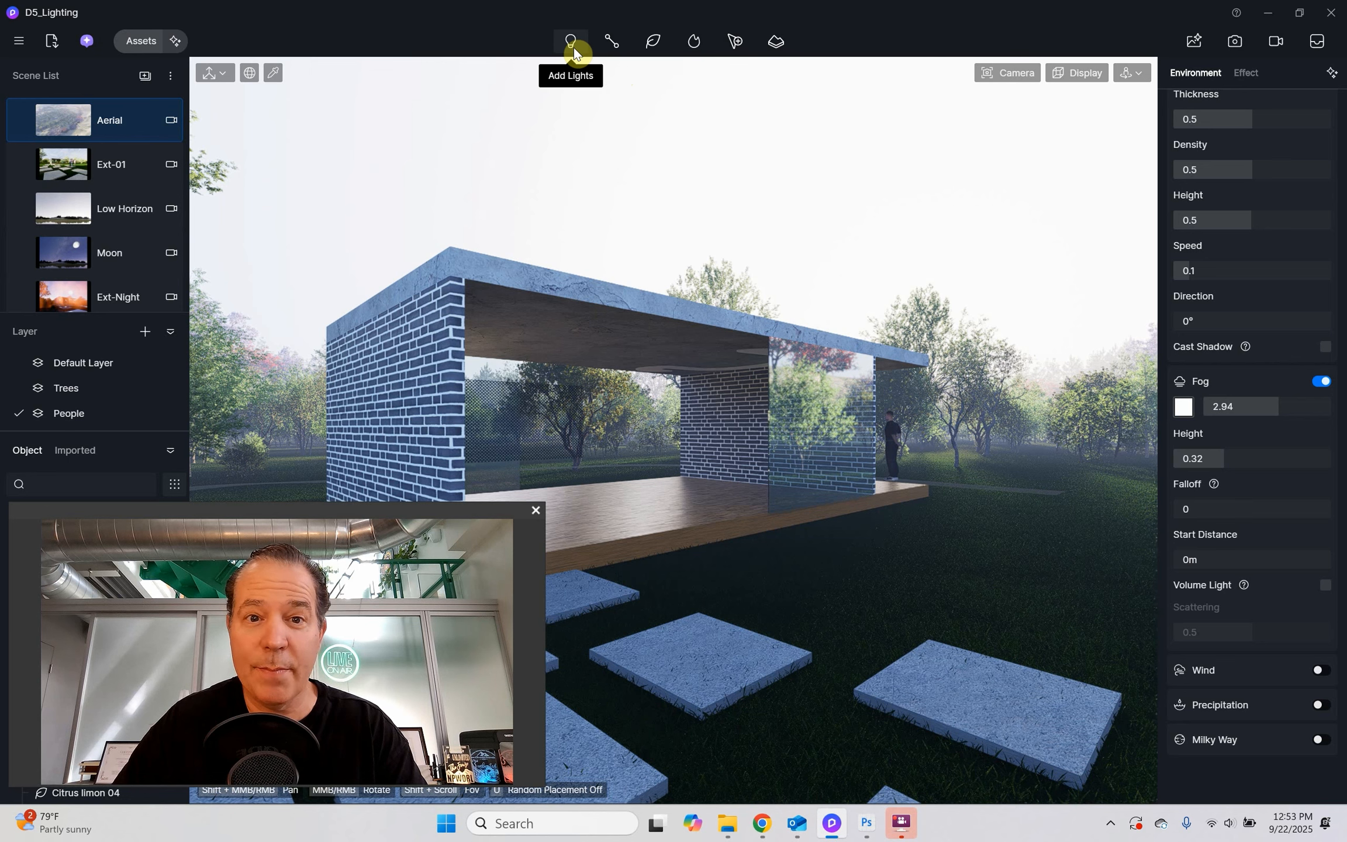
# - Place a point light on the underside of the roof slab, at the round ceiling recess farther from the camera
pyautogui.moveTo(574, 47)
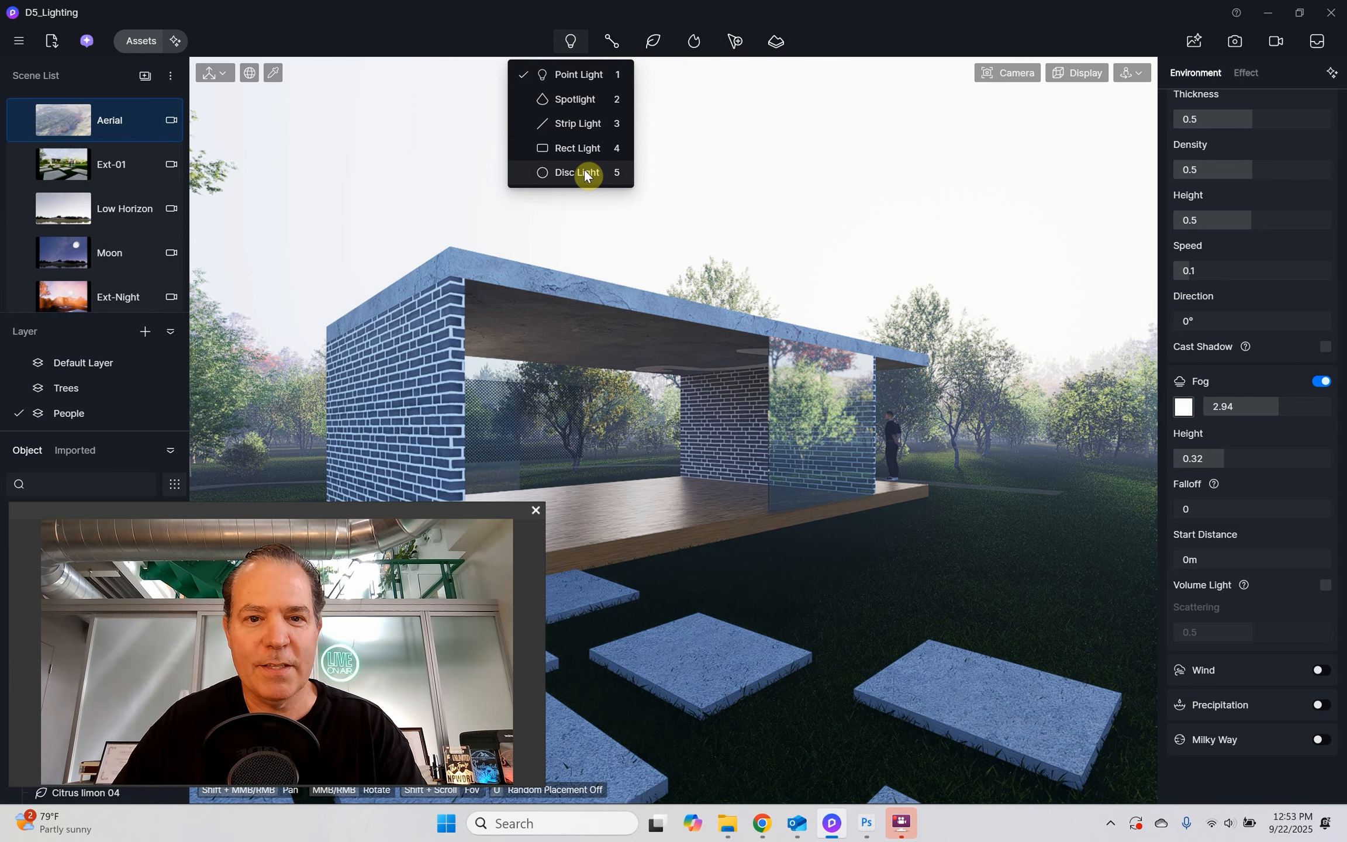
pyautogui.click(587, 76)
pyautogui.scroll(8, 695, 358)
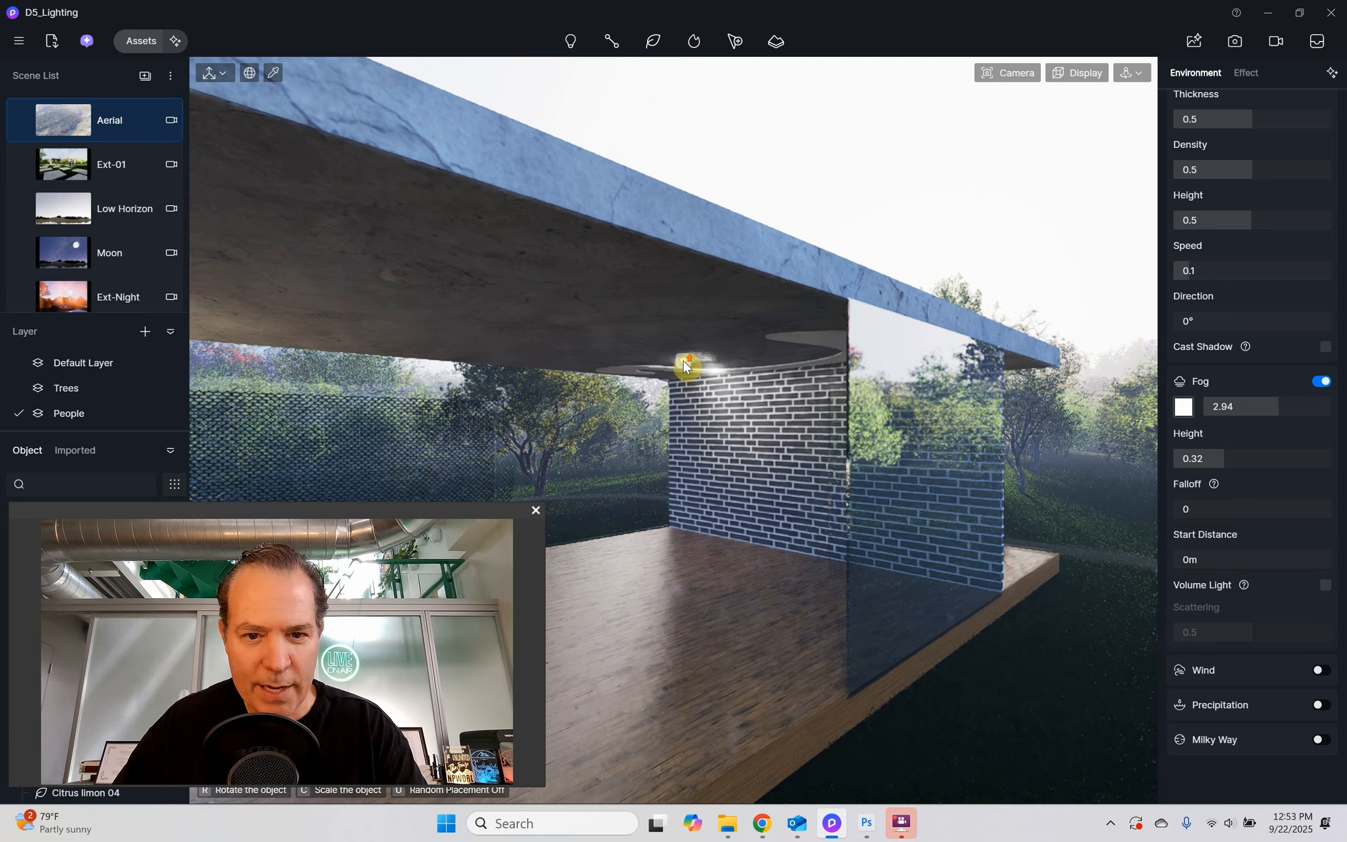
pyautogui.scroll(2, 683, 361)
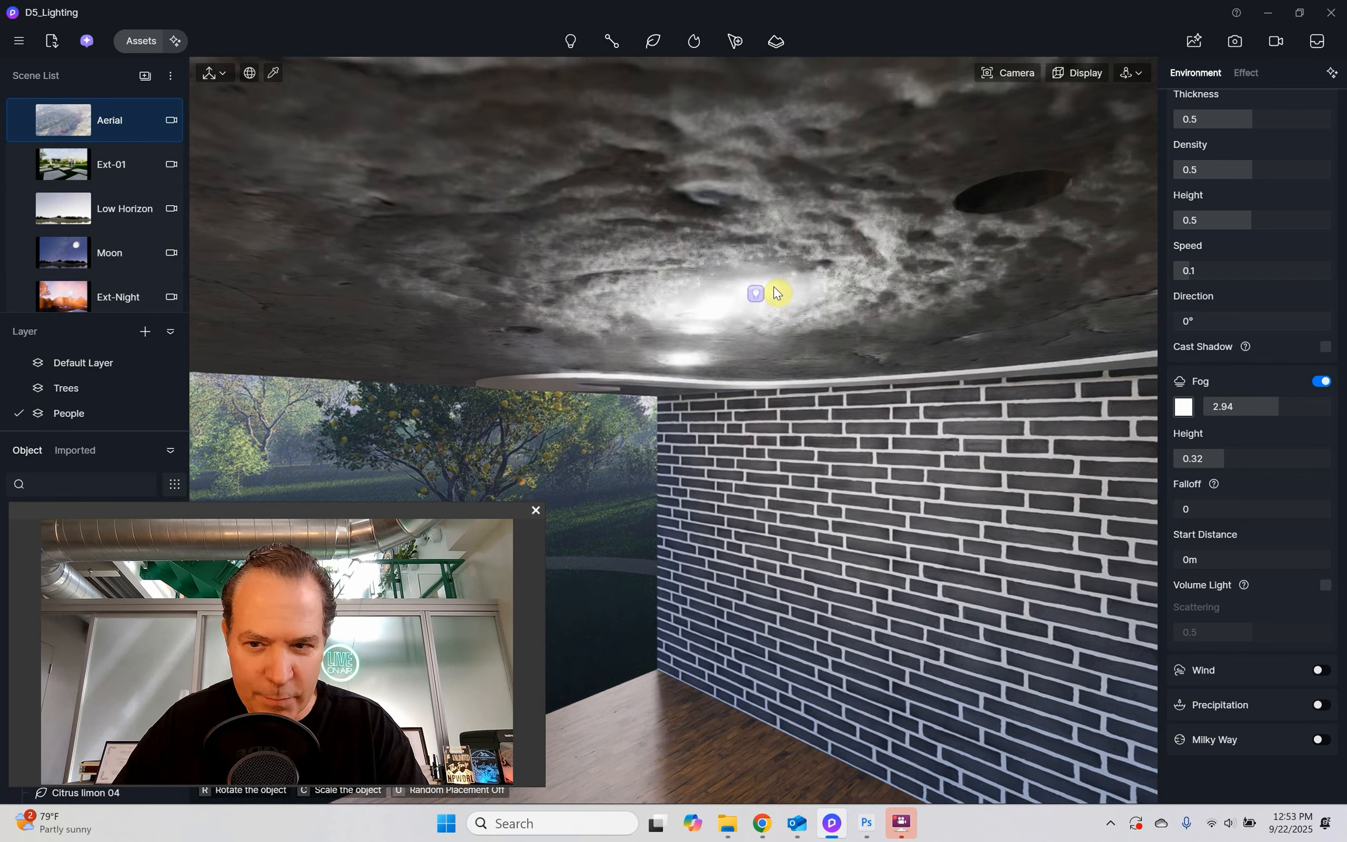
pyautogui.click(1009, 192)
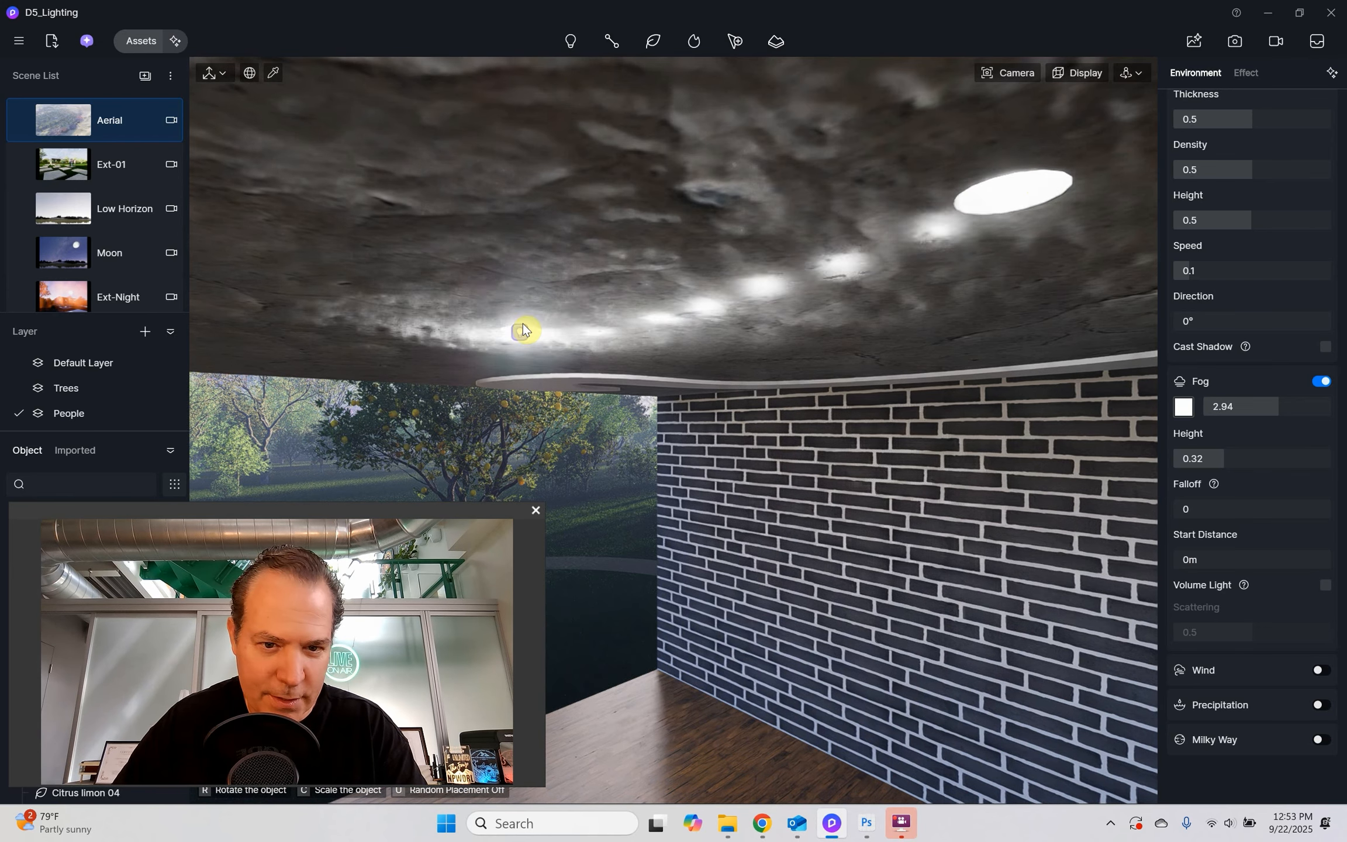
pyautogui.click(524, 324)
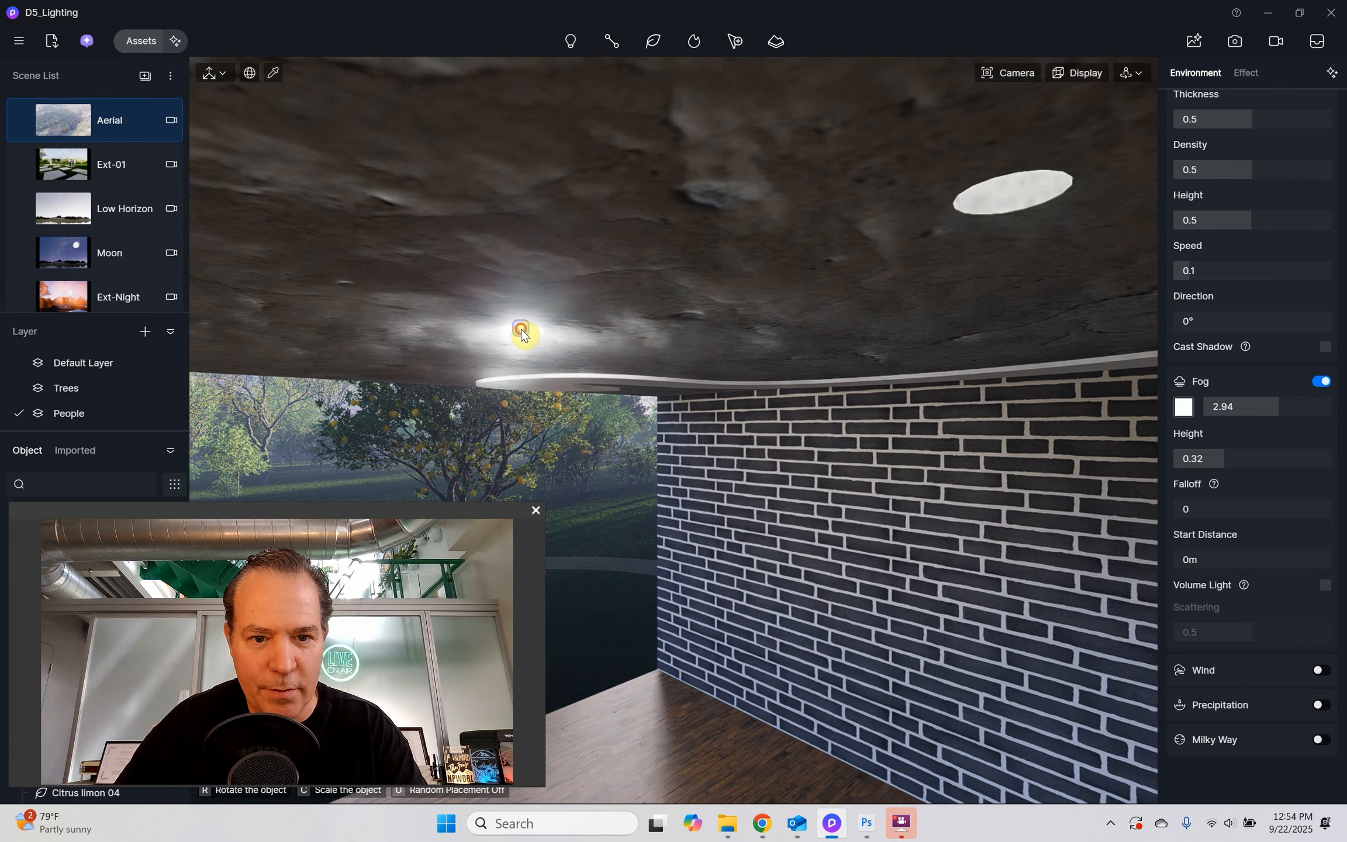
# - Reposition the point light inside its round ceiling recess, at about Y 599.76 and Z 172.14
pyautogui.click(518, 365)
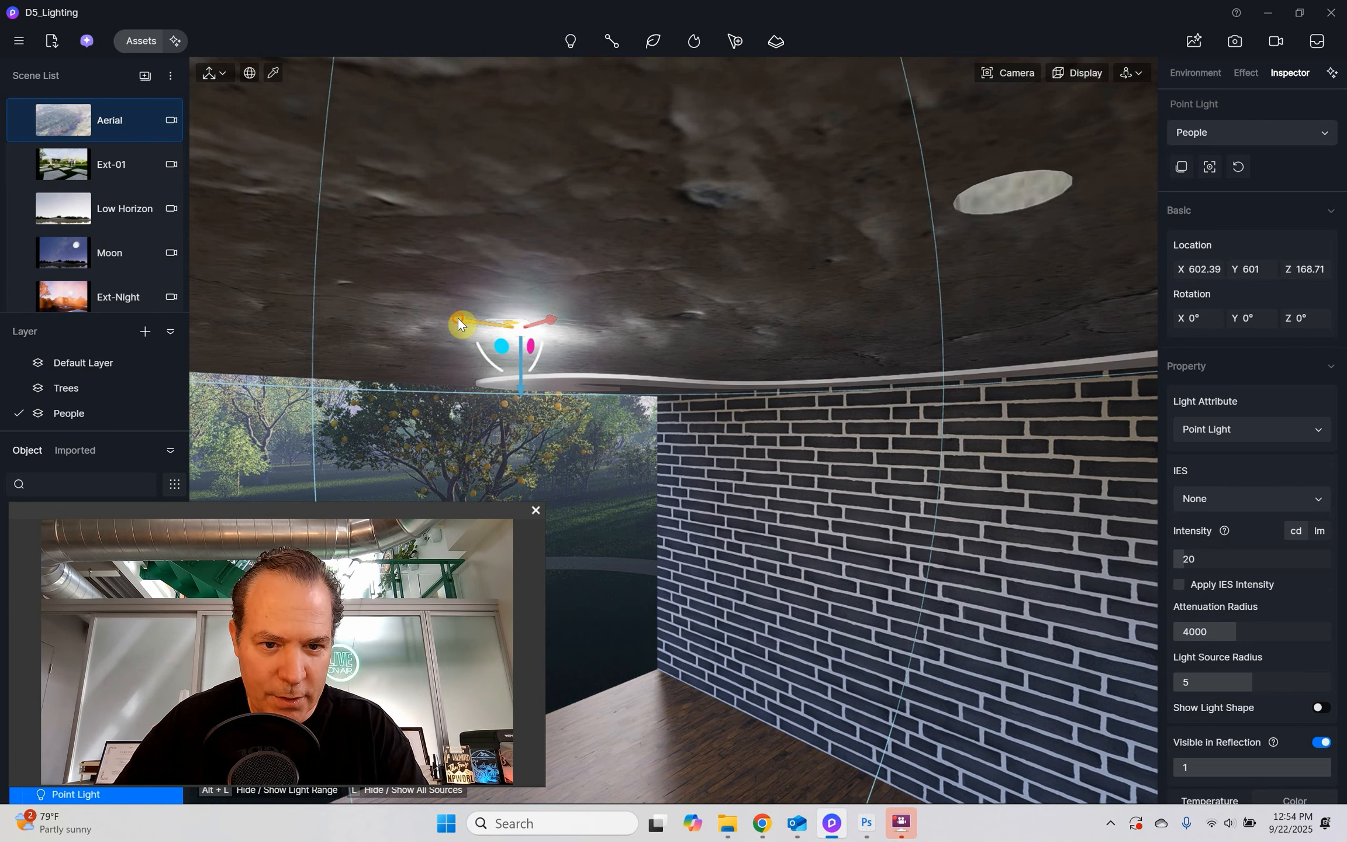
pyautogui.moveTo(458, 320); pyautogui.dragTo(451, 321)
pyautogui.moveTo(511, 386); pyautogui.dragTo(507, 373)
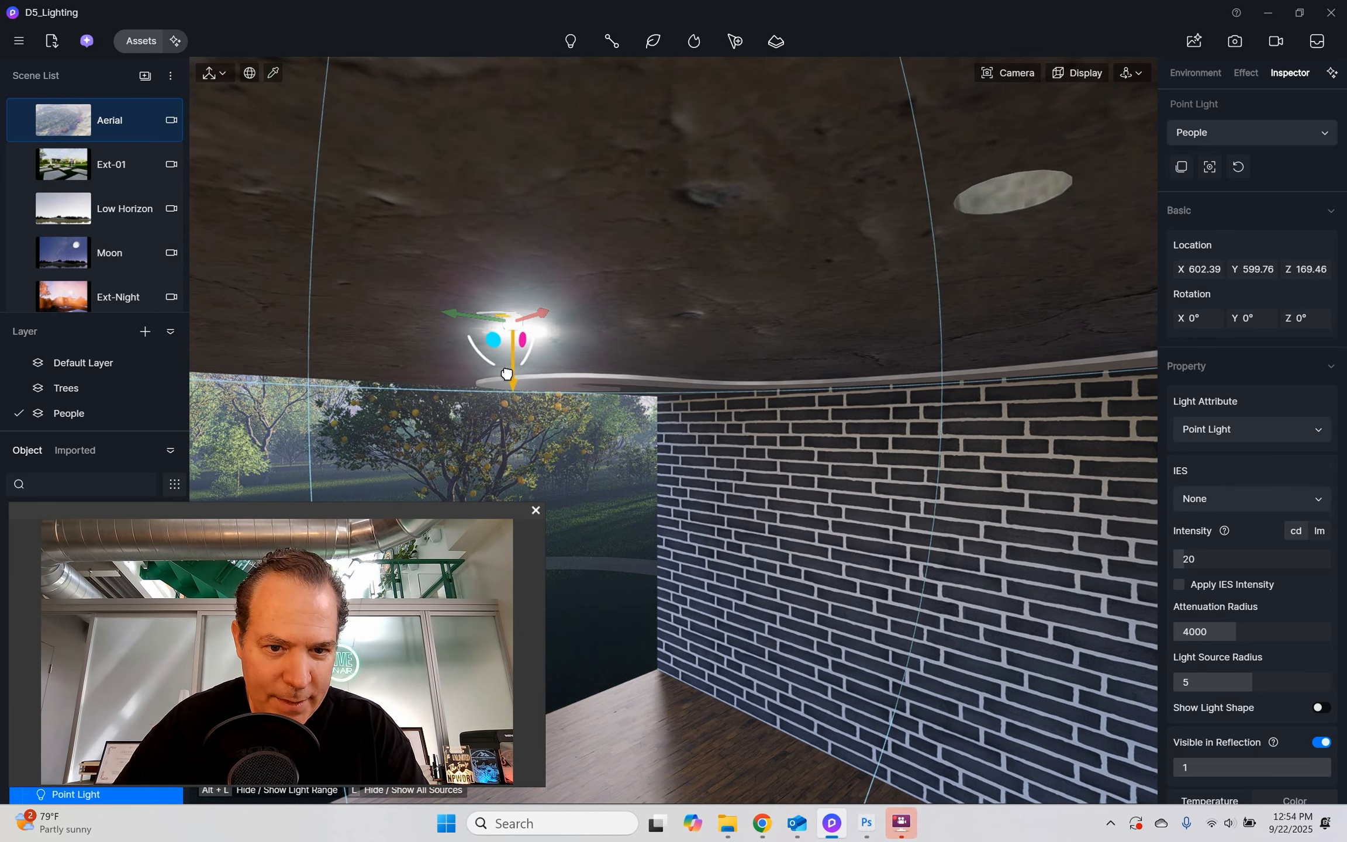
pyautogui.moveTo(507, 380); pyautogui.dragTo(507, 383)
pyautogui.scroll(5, 504, 354)
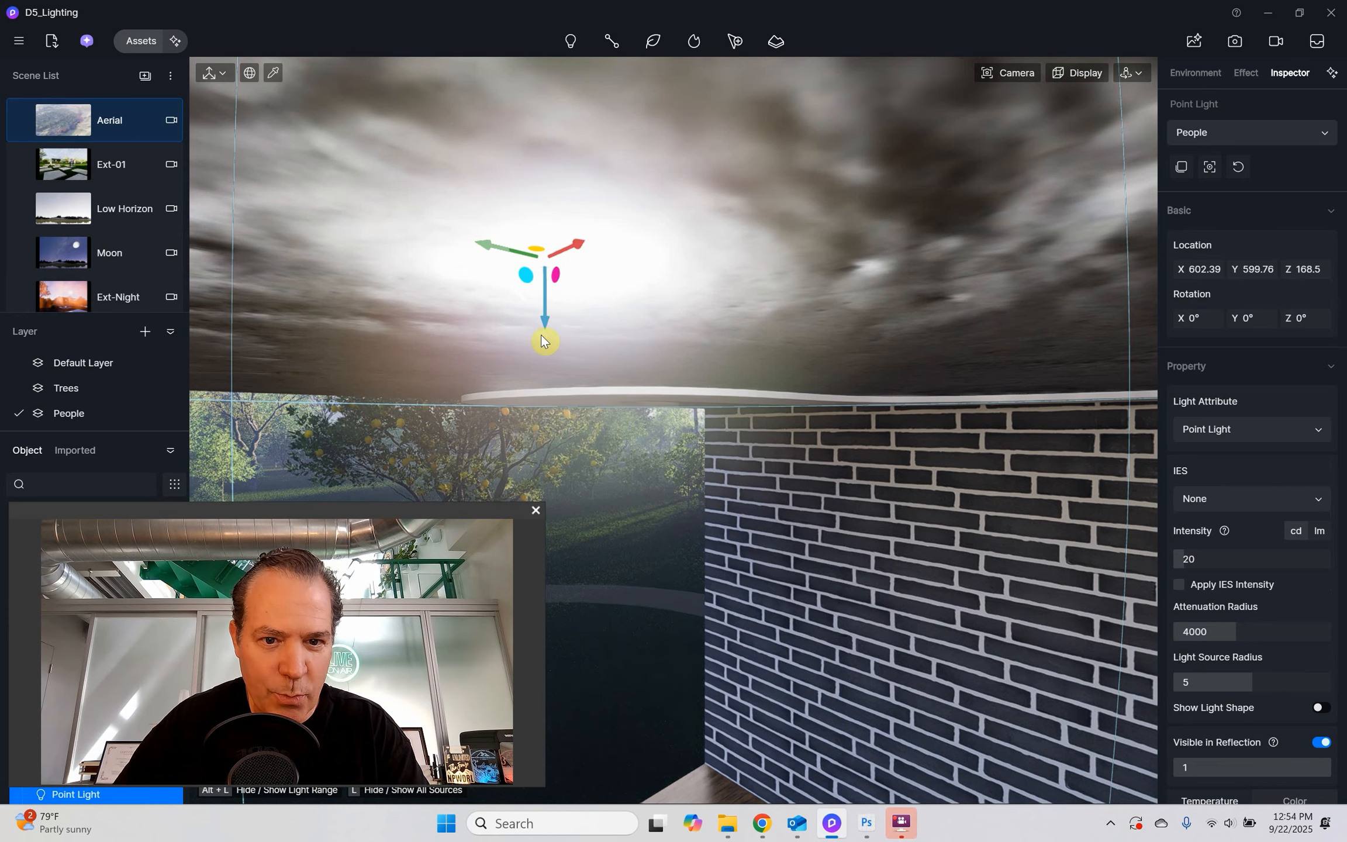
pyautogui.moveTo(544, 338); pyautogui.dragTo(578, 242)
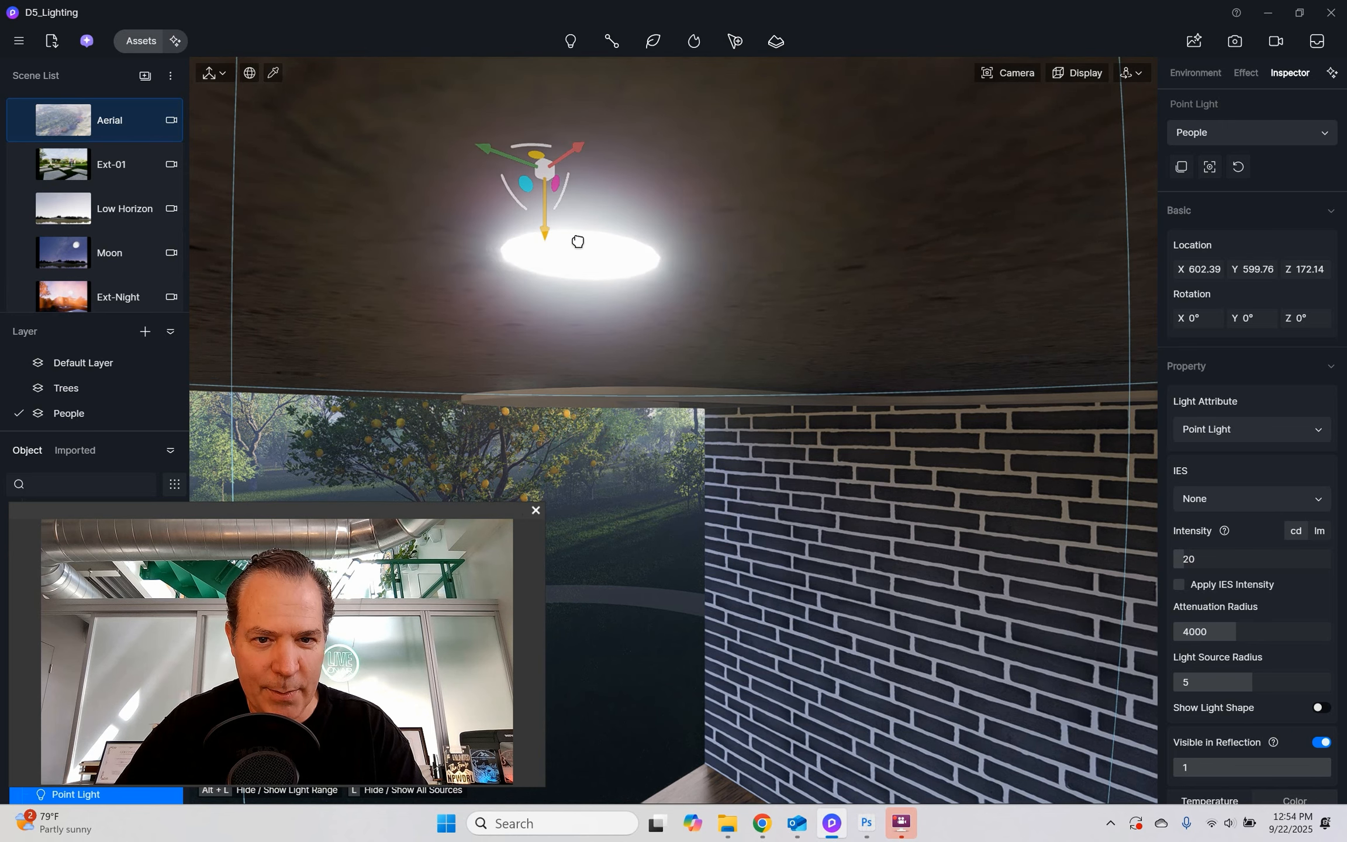
# - Copy the point light along the X axis into the neighbouring ceiling recess, at about X 540.25
pyautogui.scroll(-1, 469, 303)
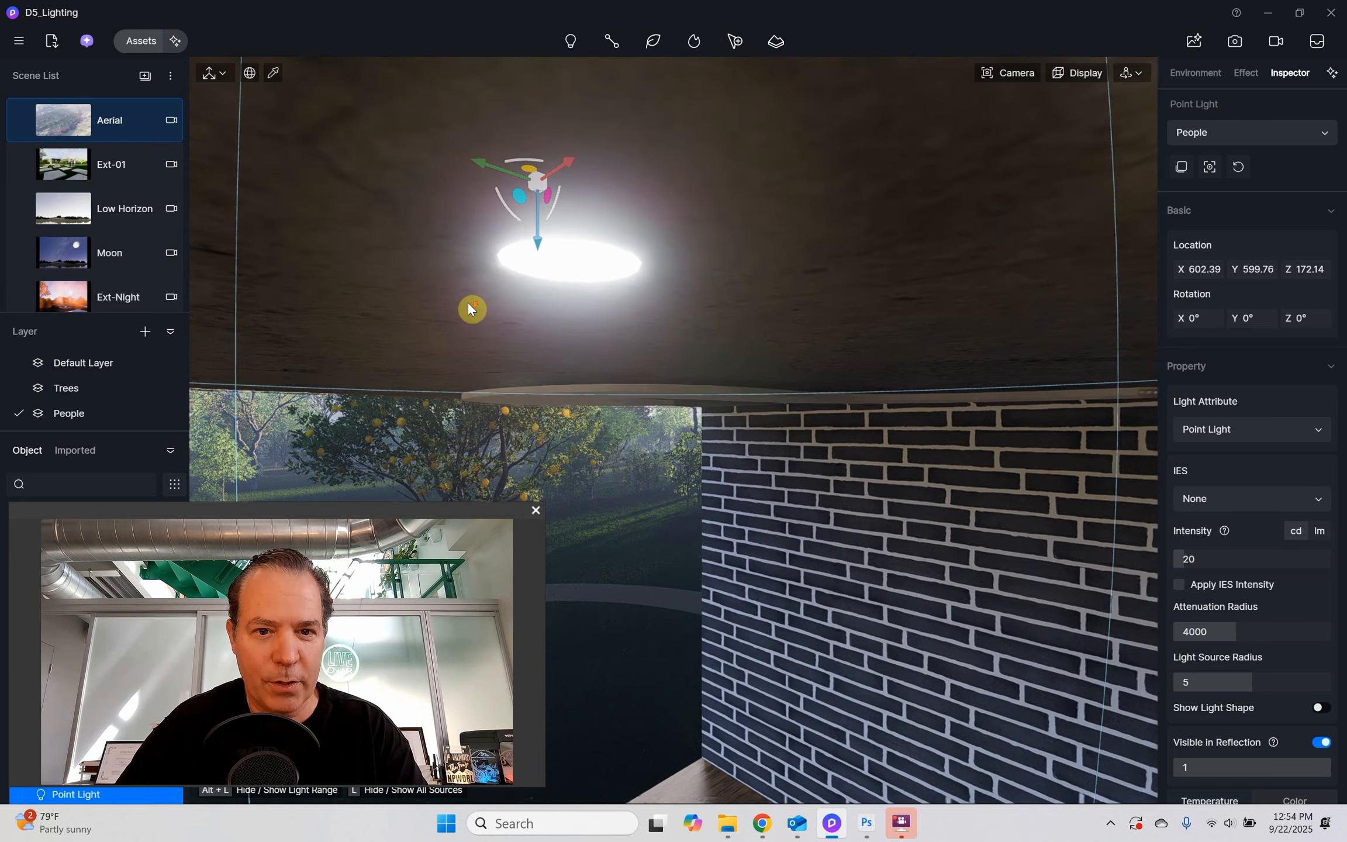
pyautogui.scroll(-5, 469, 304)
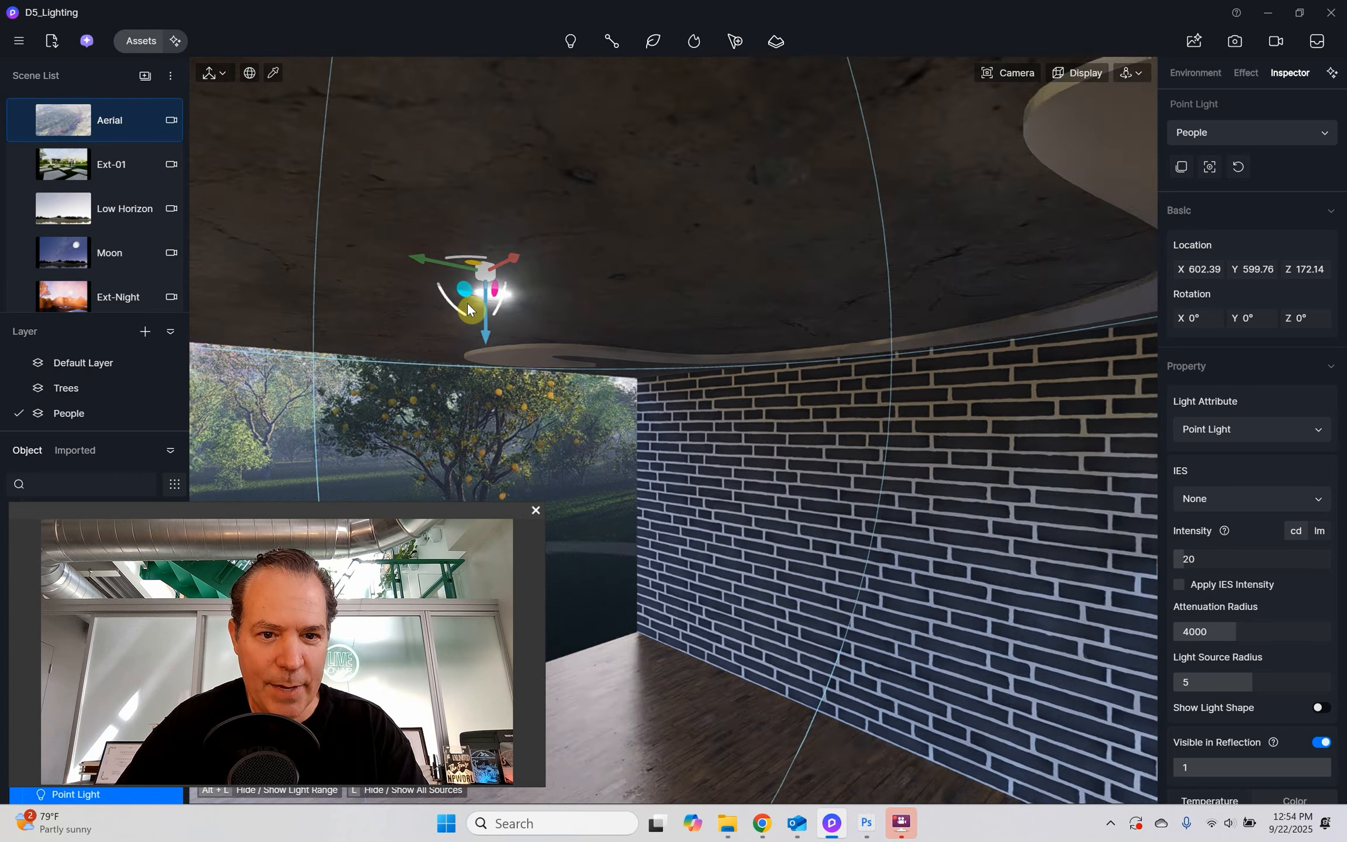
pyautogui.scroll(-5, 469, 304)
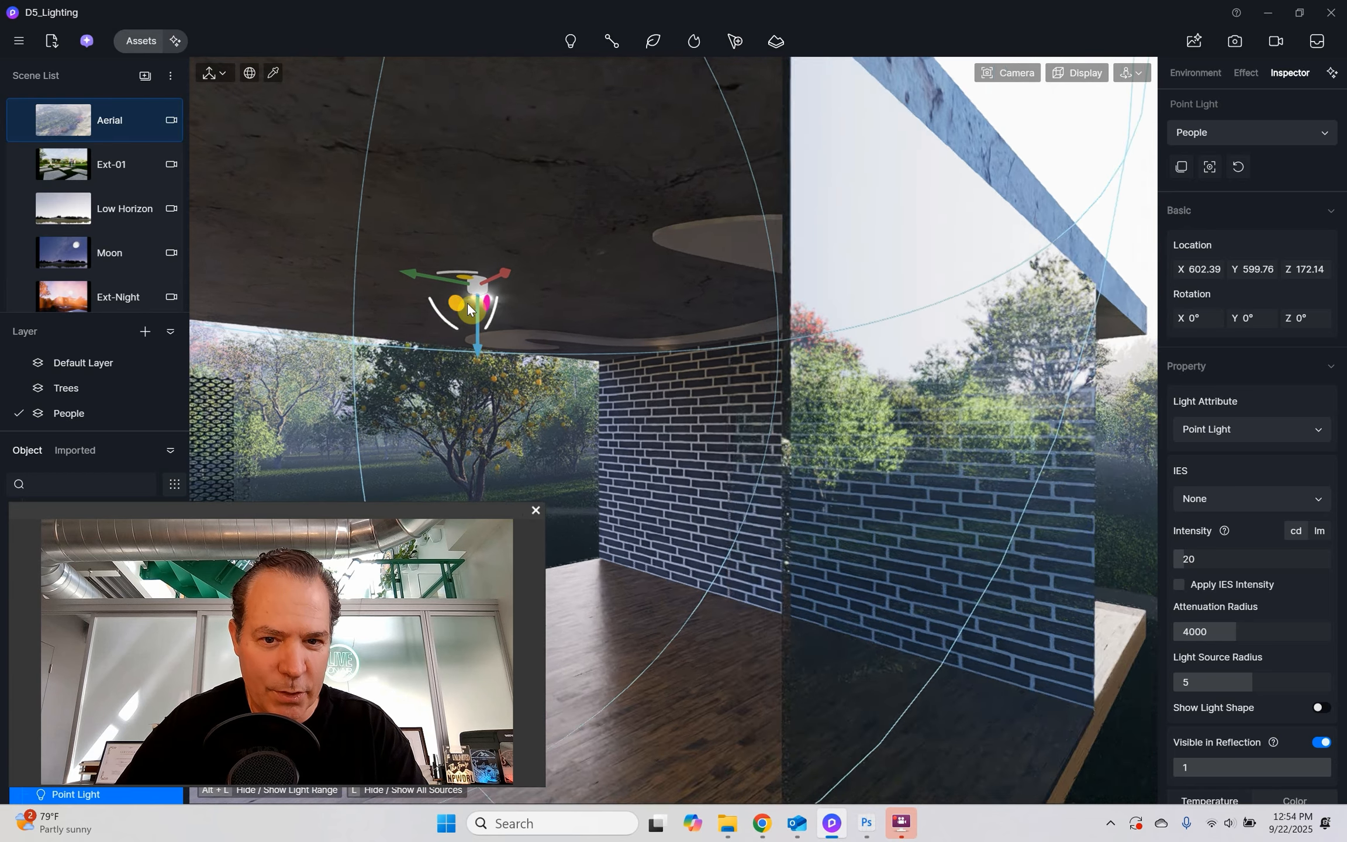
pyautogui.scroll(2, 467, 303)
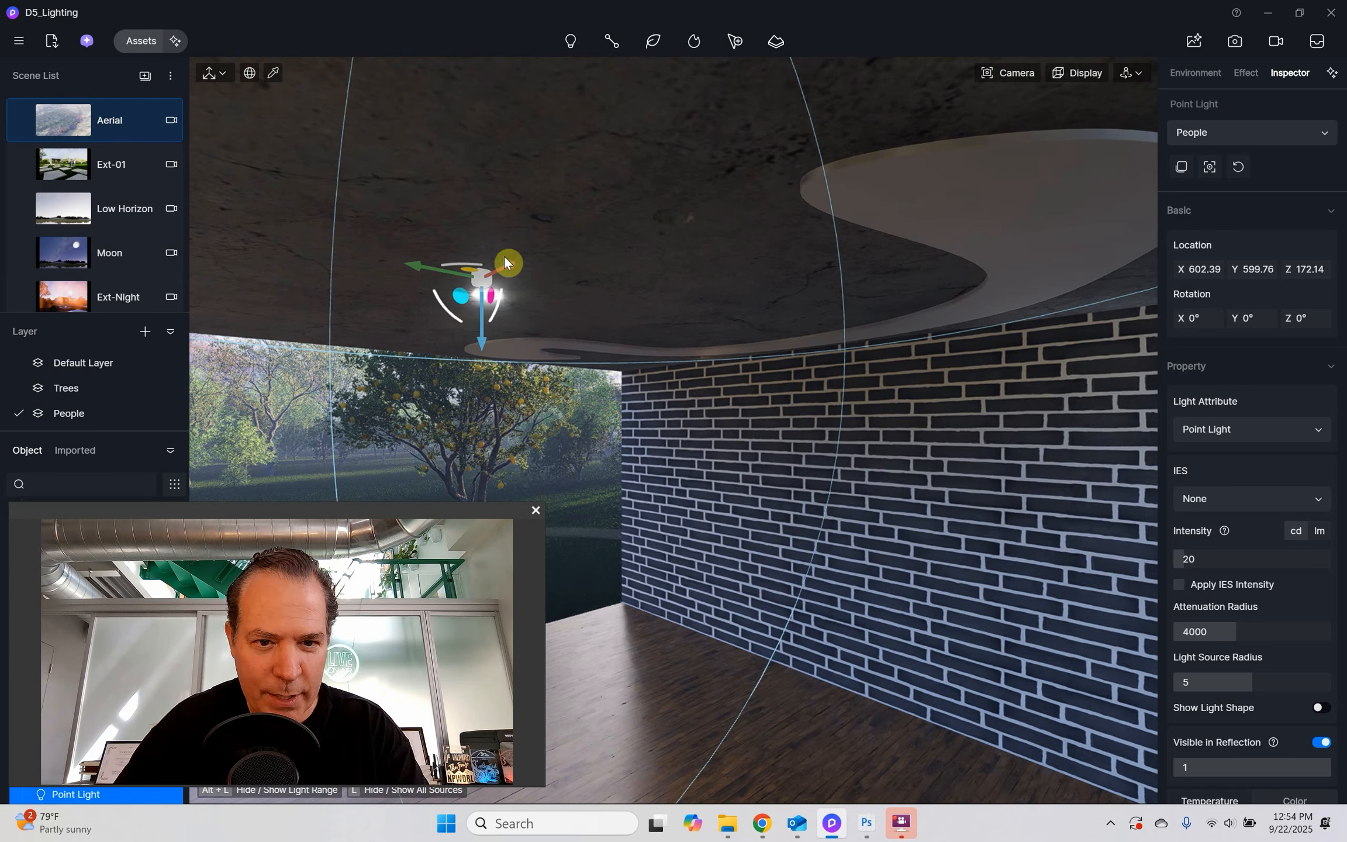
pyautogui.moveTo(506, 269); pyautogui.dragTo(736, 230)
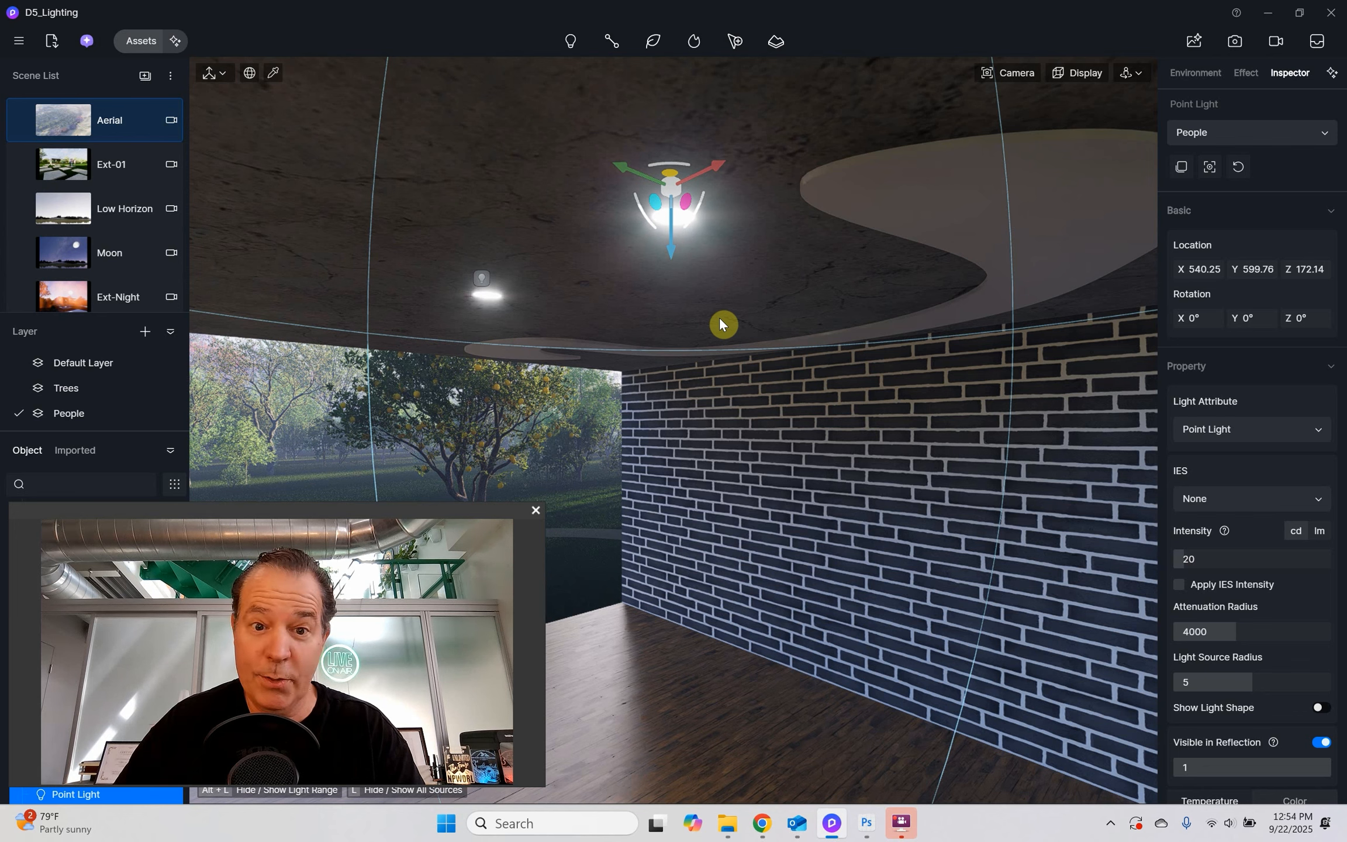
# - Create a new active layer named Lights and assign both ceiling point lights to it
pyautogui.keyDown('ctrl'); pyautogui.click(481, 280); pyautogui.keyUp('ctrl')
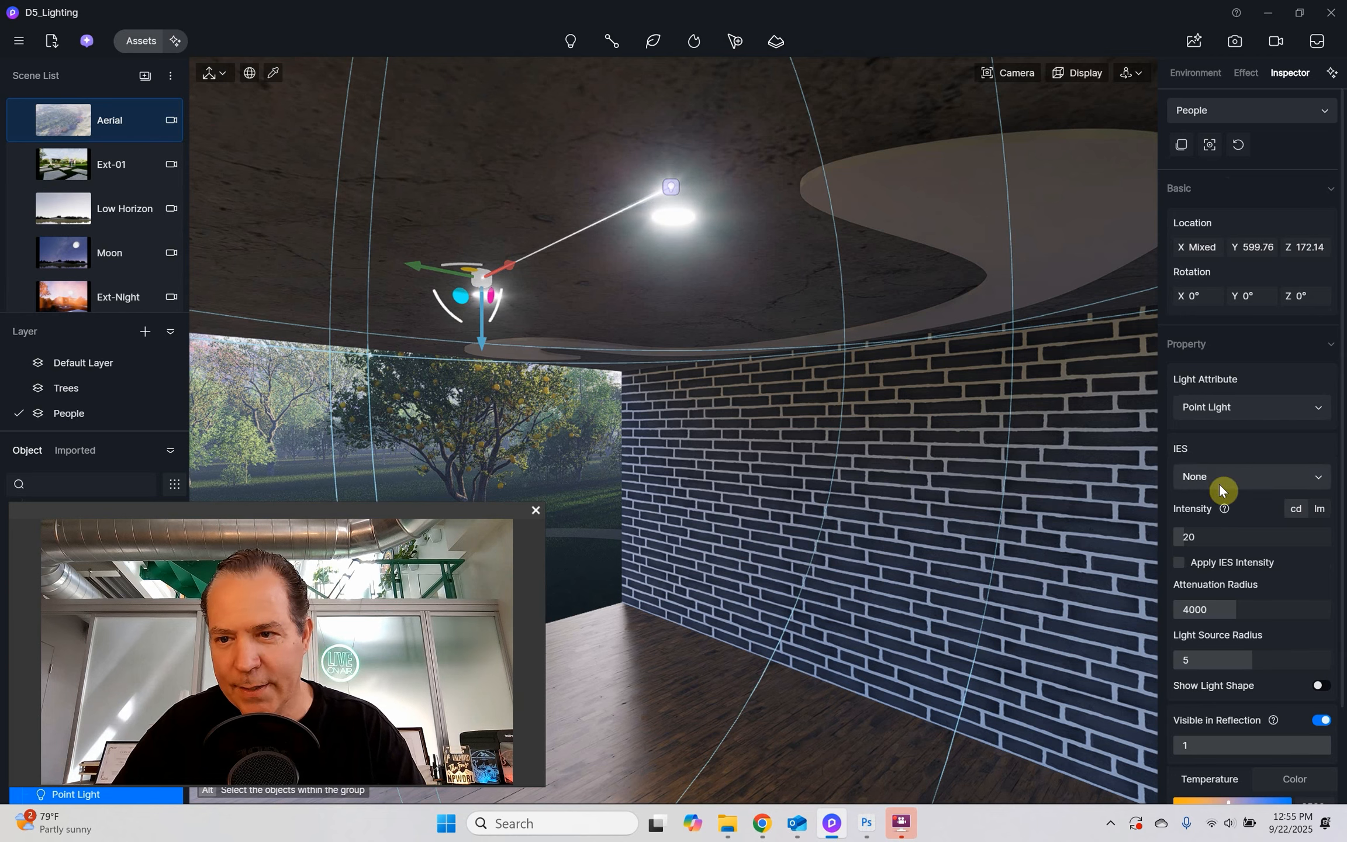
pyautogui.scroll(-3, 1234, 400)
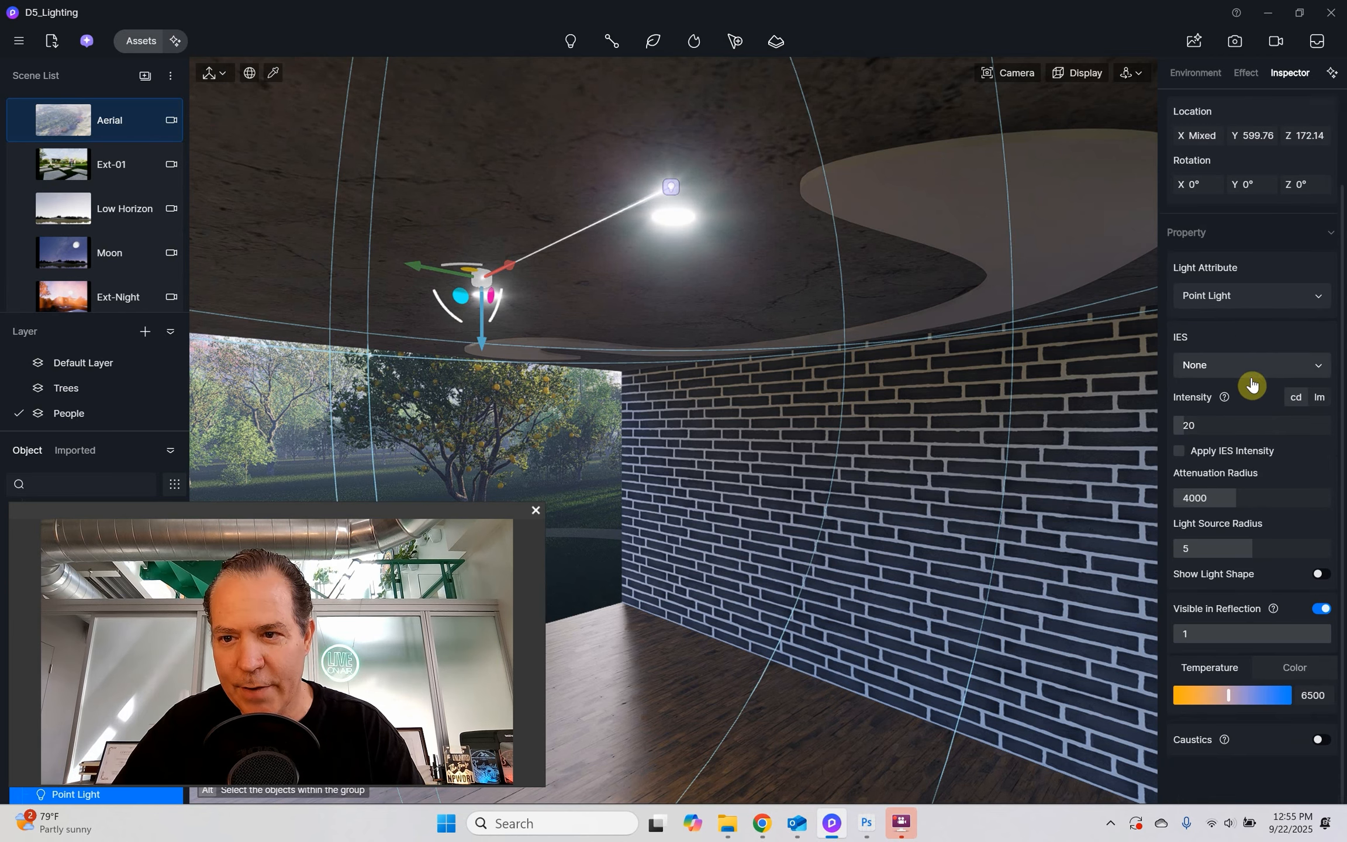
pyautogui.scroll(2, 1248, 387)
pyautogui.scroll(1, 1245, 392)
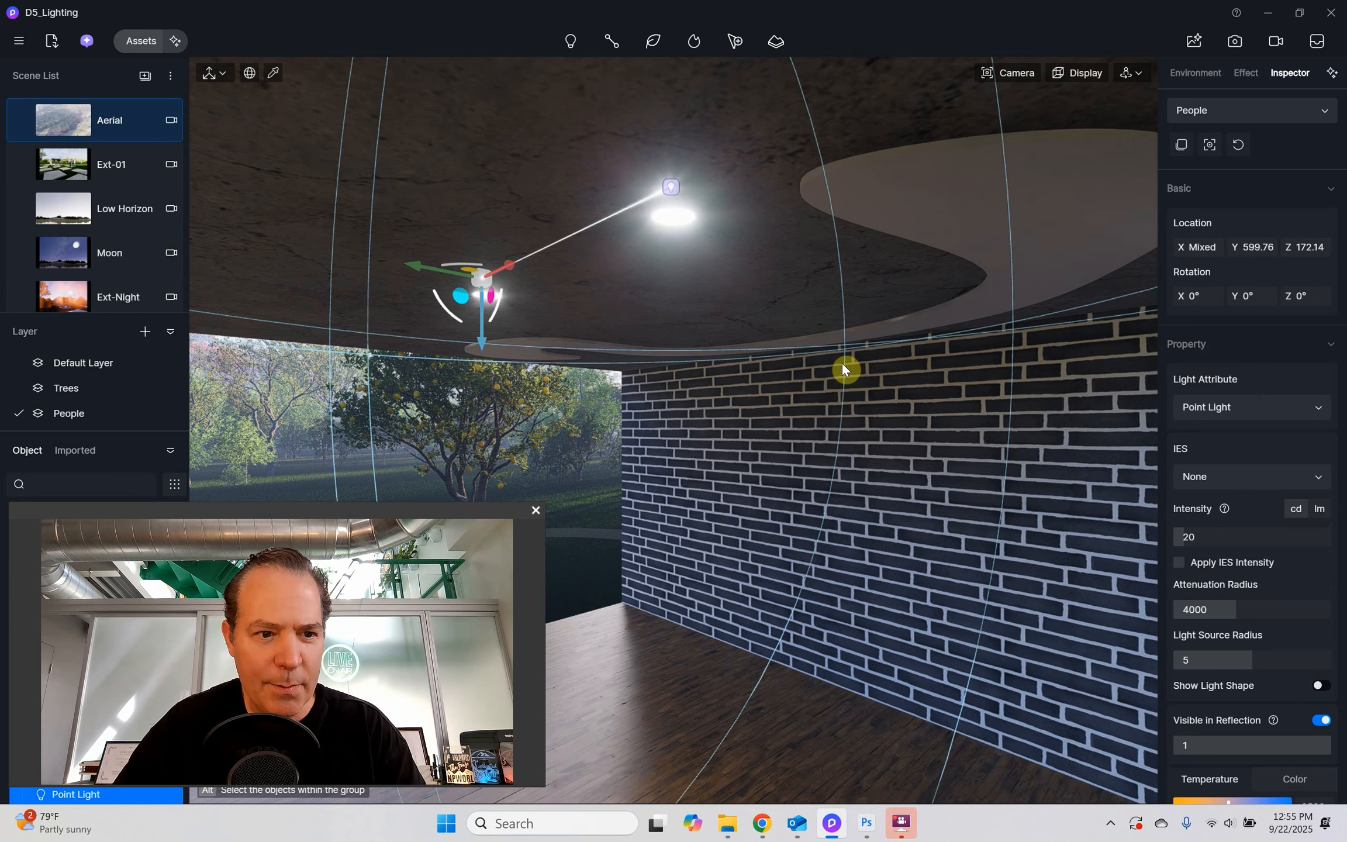
pyautogui.click(146, 338)
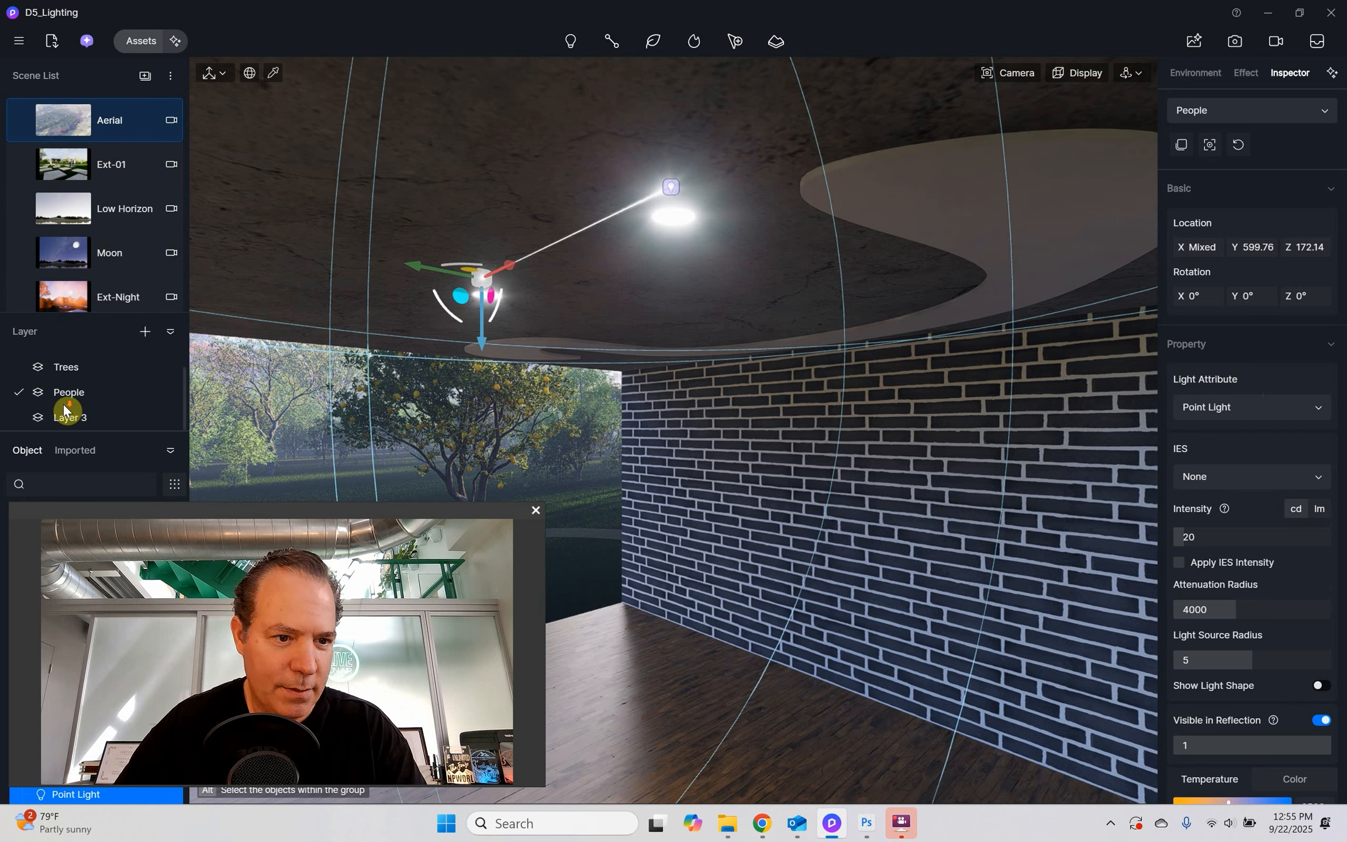
pyautogui.doubleClick(66, 411)
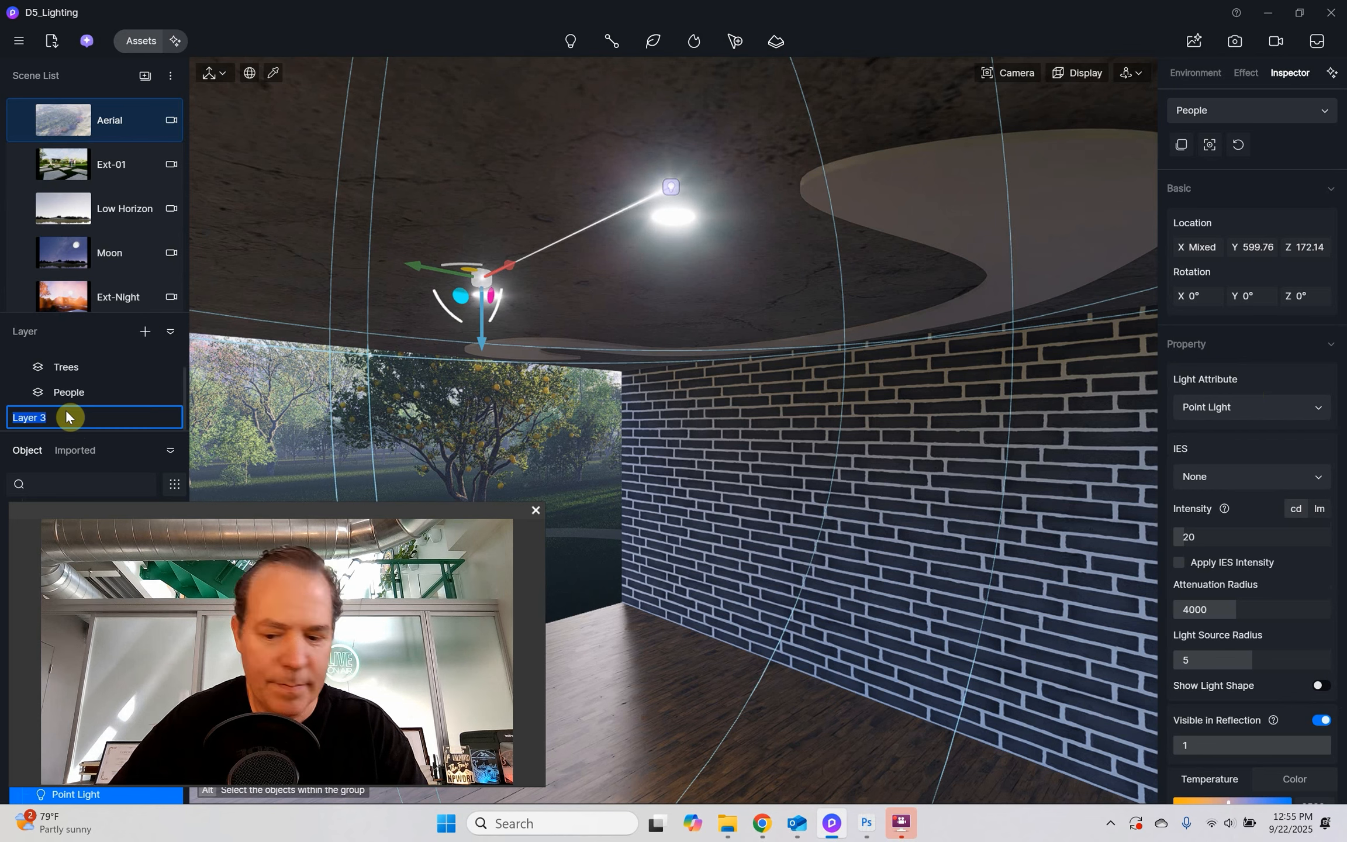
pyautogui.write('Li')
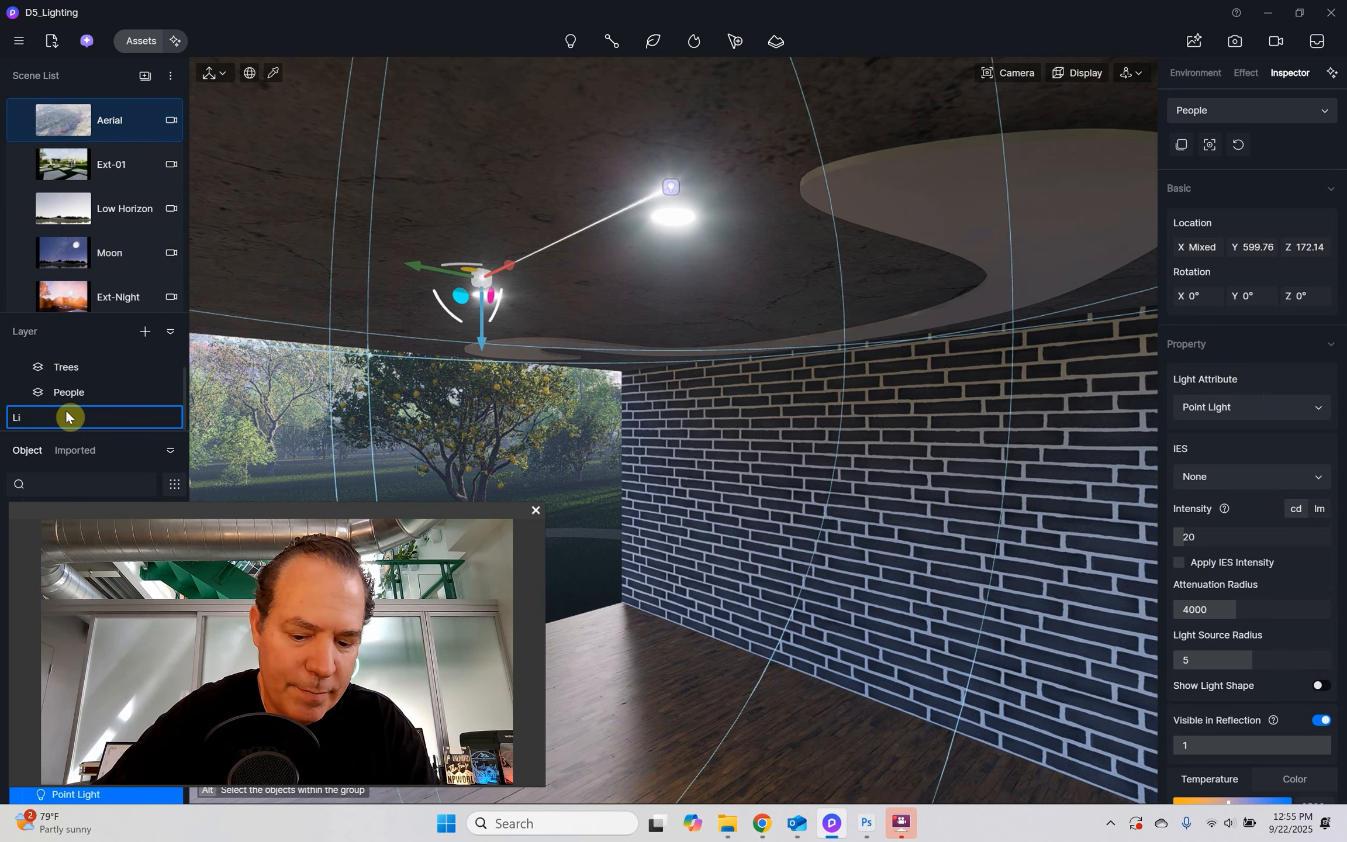
pyautogui.write('ghts')
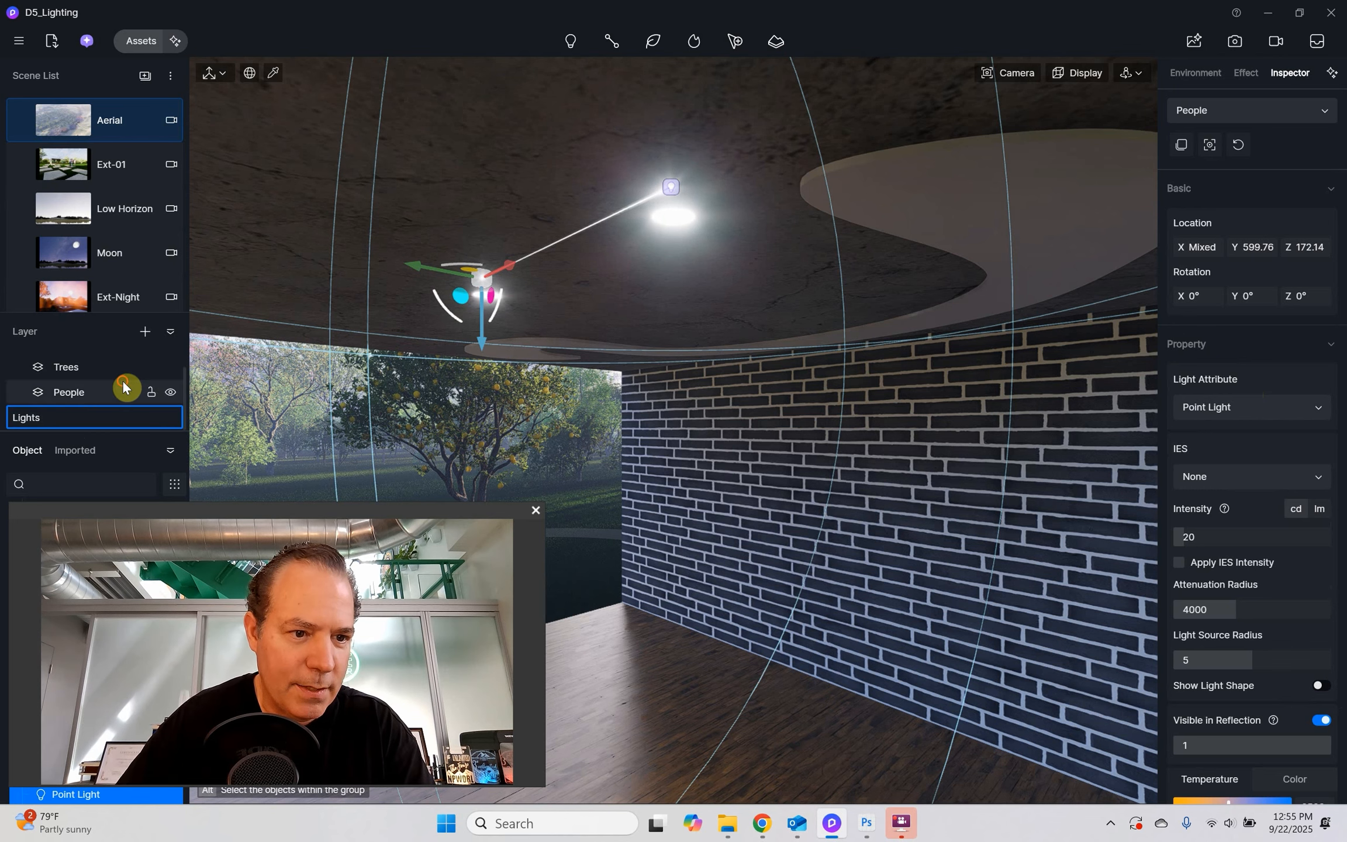
pyautogui.click(123, 382)
pyautogui.click(97, 420)
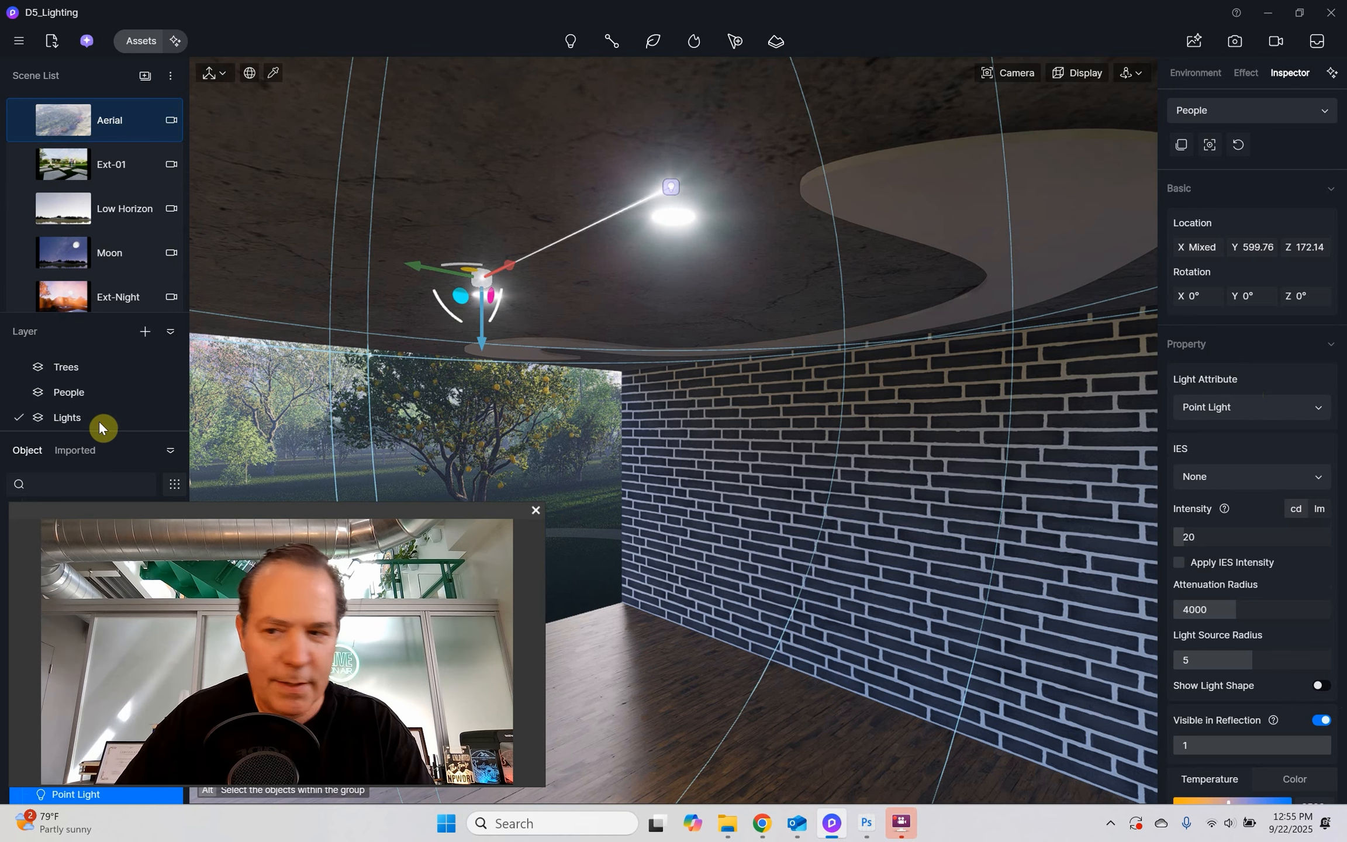
pyautogui.click(1297, 114)
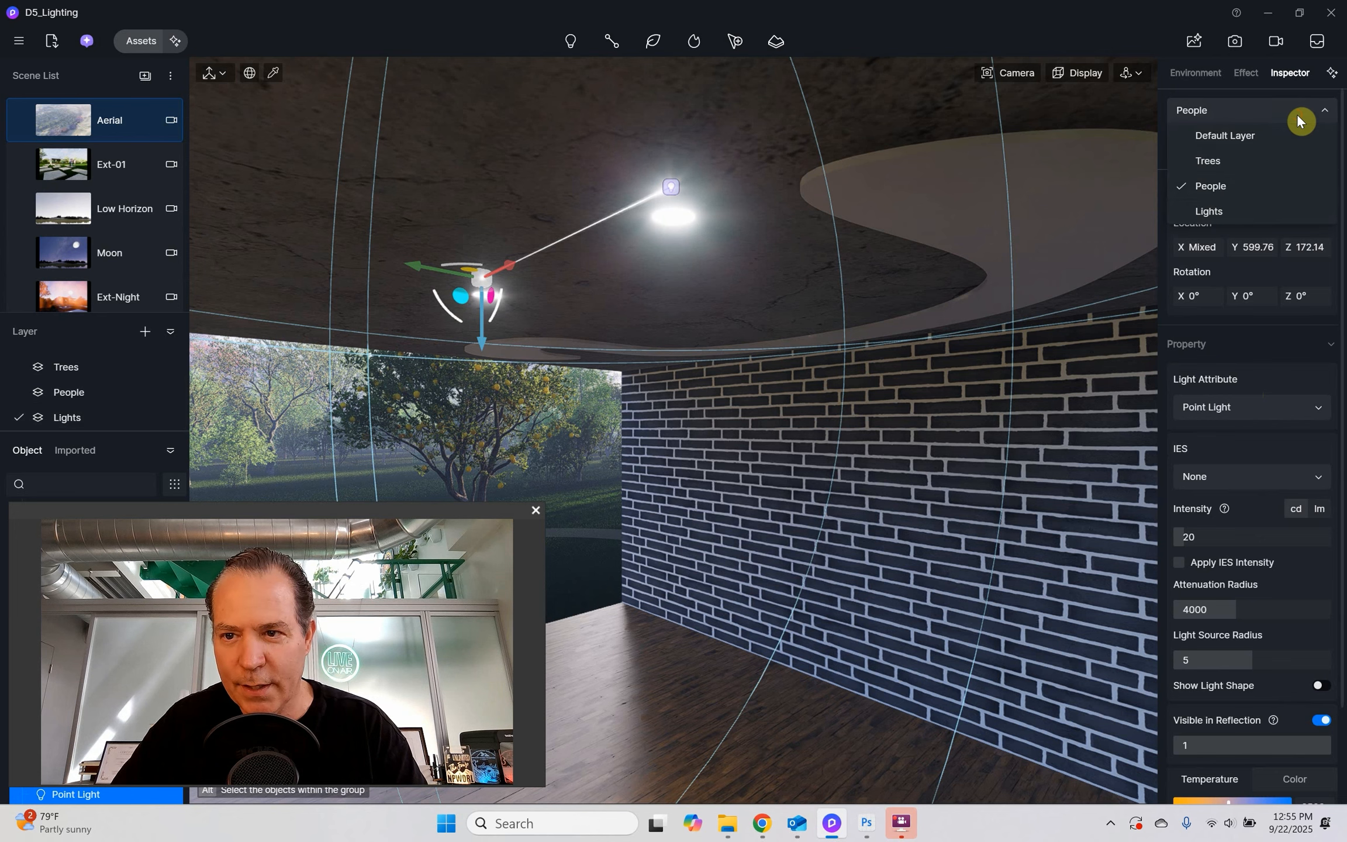
pyautogui.click(1228, 208)
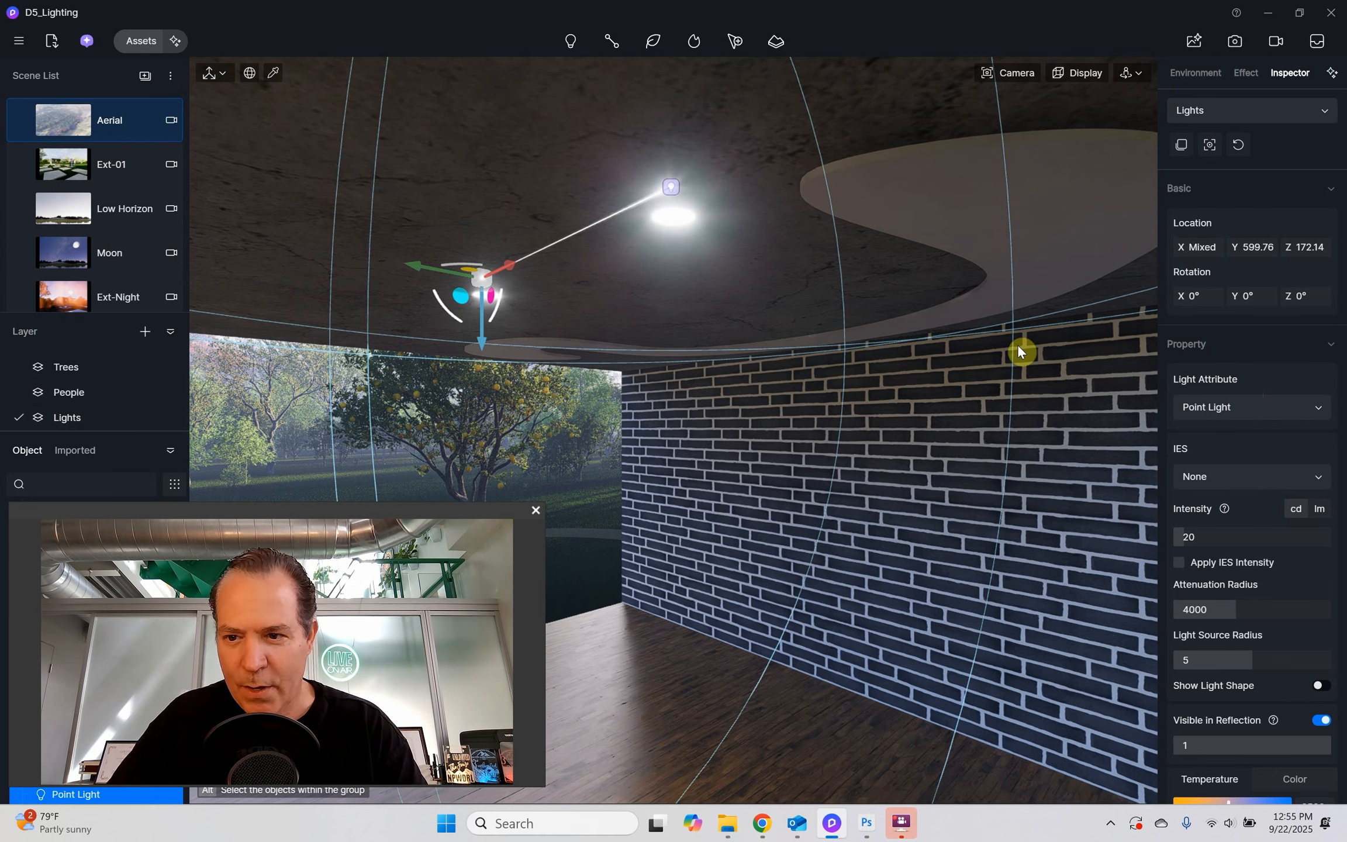
# - Set the intensity of both selected point lights to 63.5
pyautogui.scroll(-2, 1209, 451)
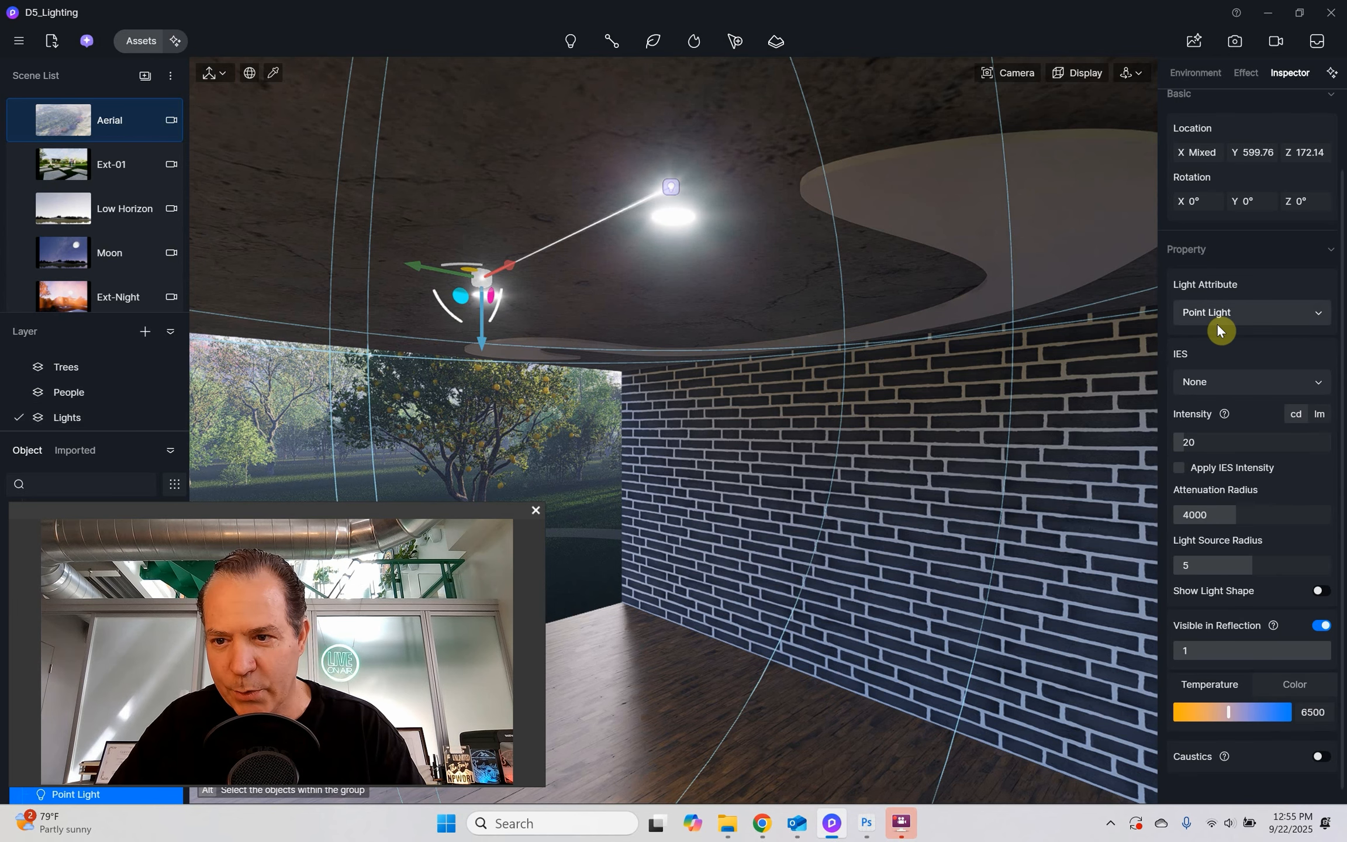
pyautogui.scroll(-1, 1219, 333)
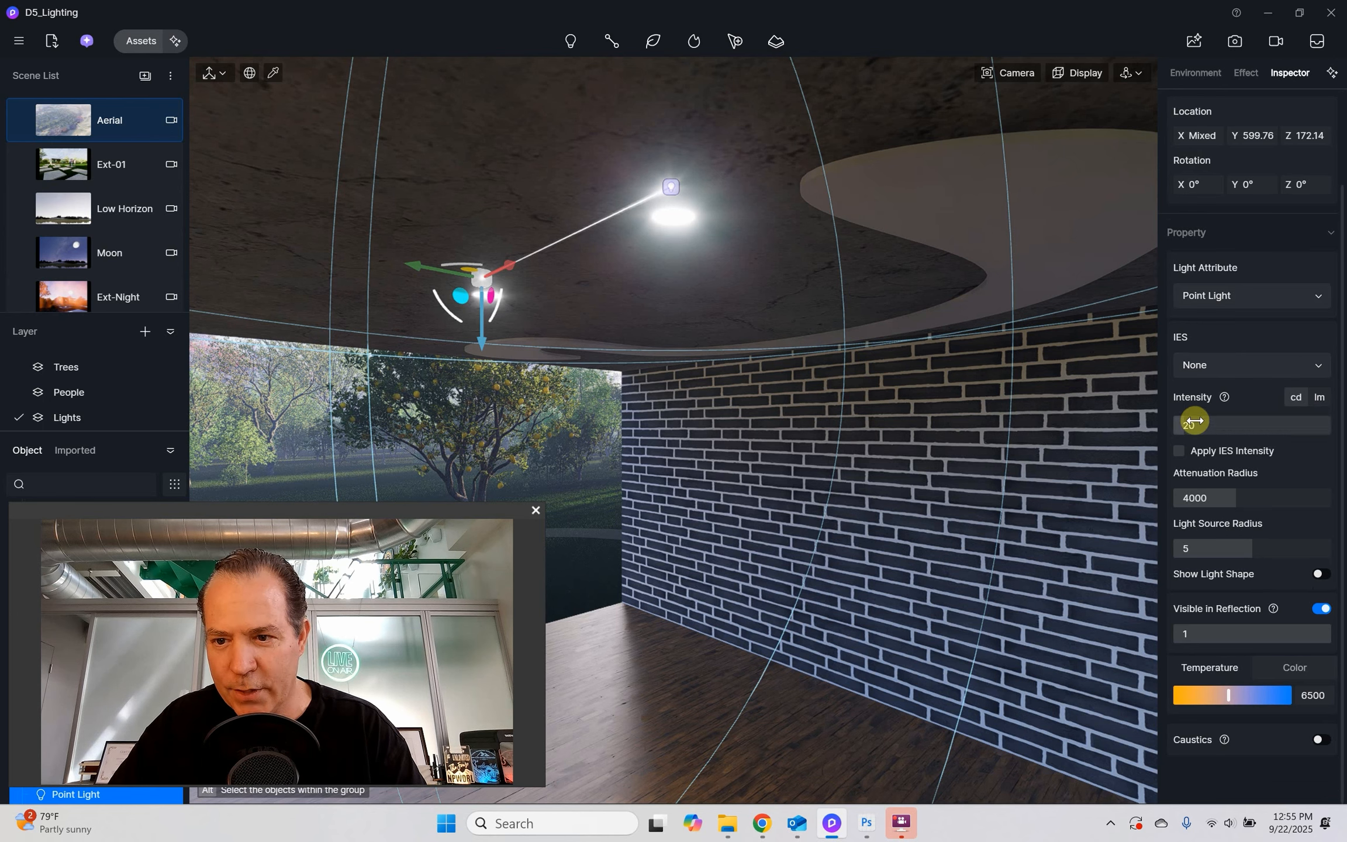
pyautogui.moveTo(1191, 423); pyautogui.dragTo(1161, 459)
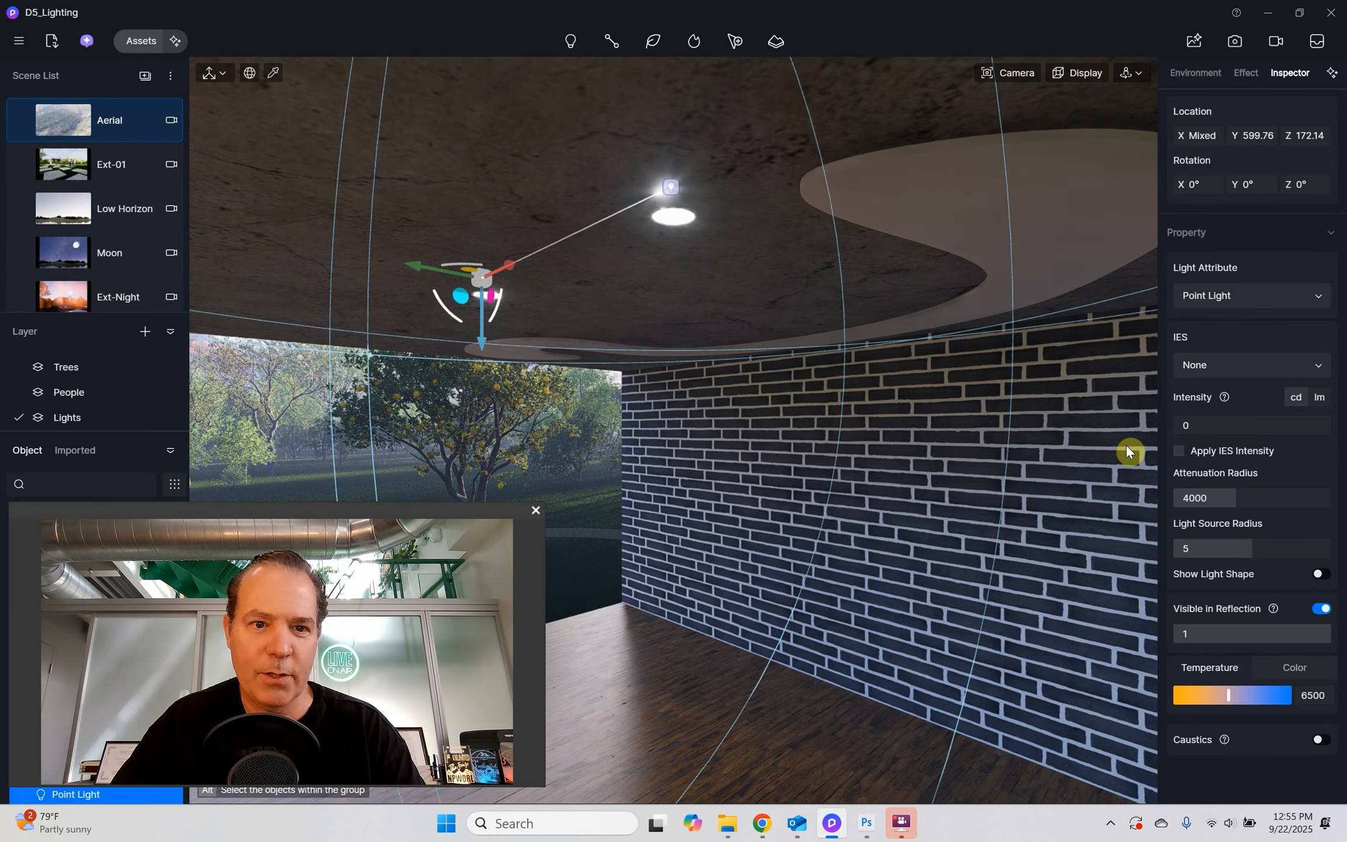
pyautogui.moveTo(1128, 450); pyautogui.dragTo(1206, 431)
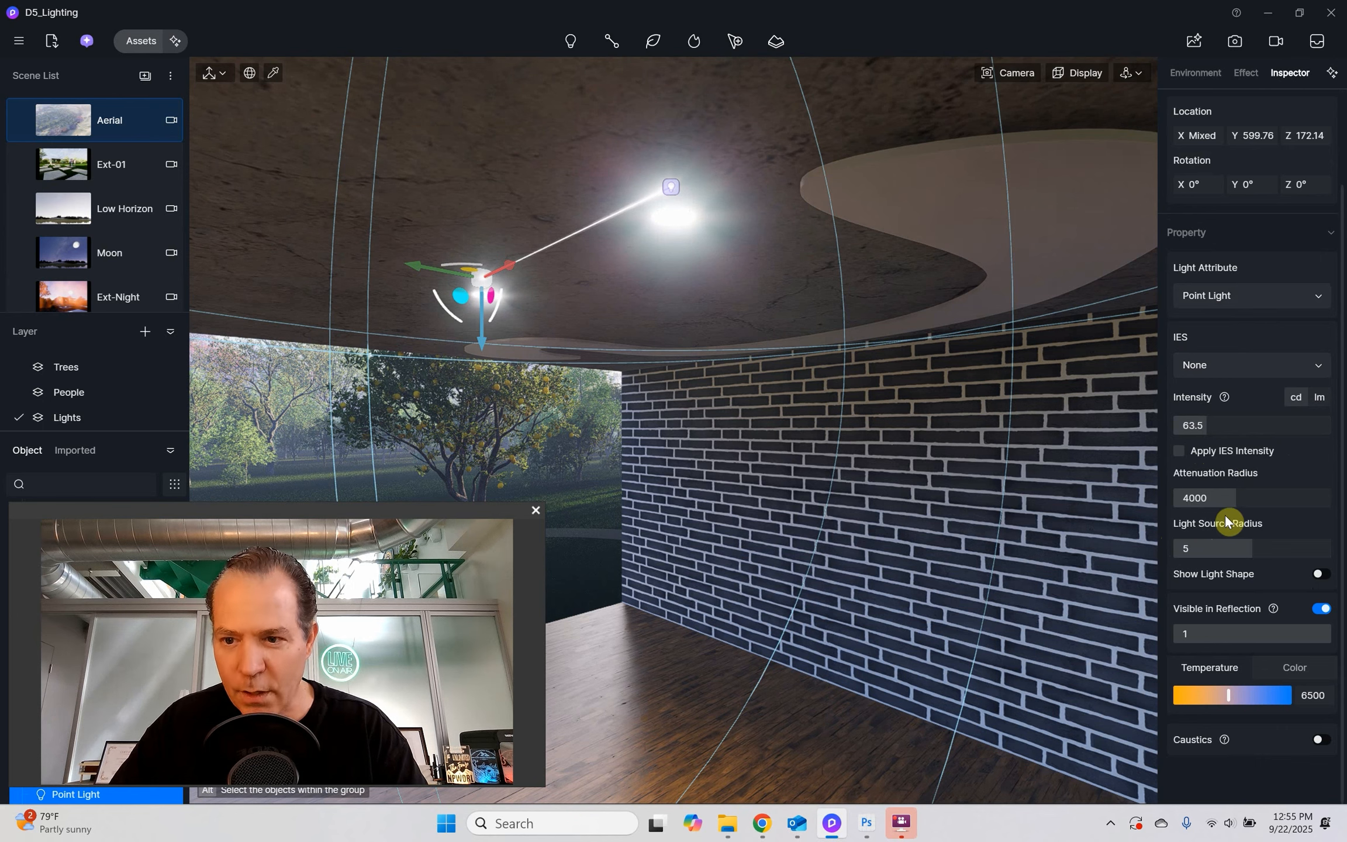
# - Set both lights' attenuation radius to 1966 and light source radius to 4.3, leaving the light shape hidden
pyautogui.moveTo(1228, 502); pyautogui.dragTo(1197, 497)
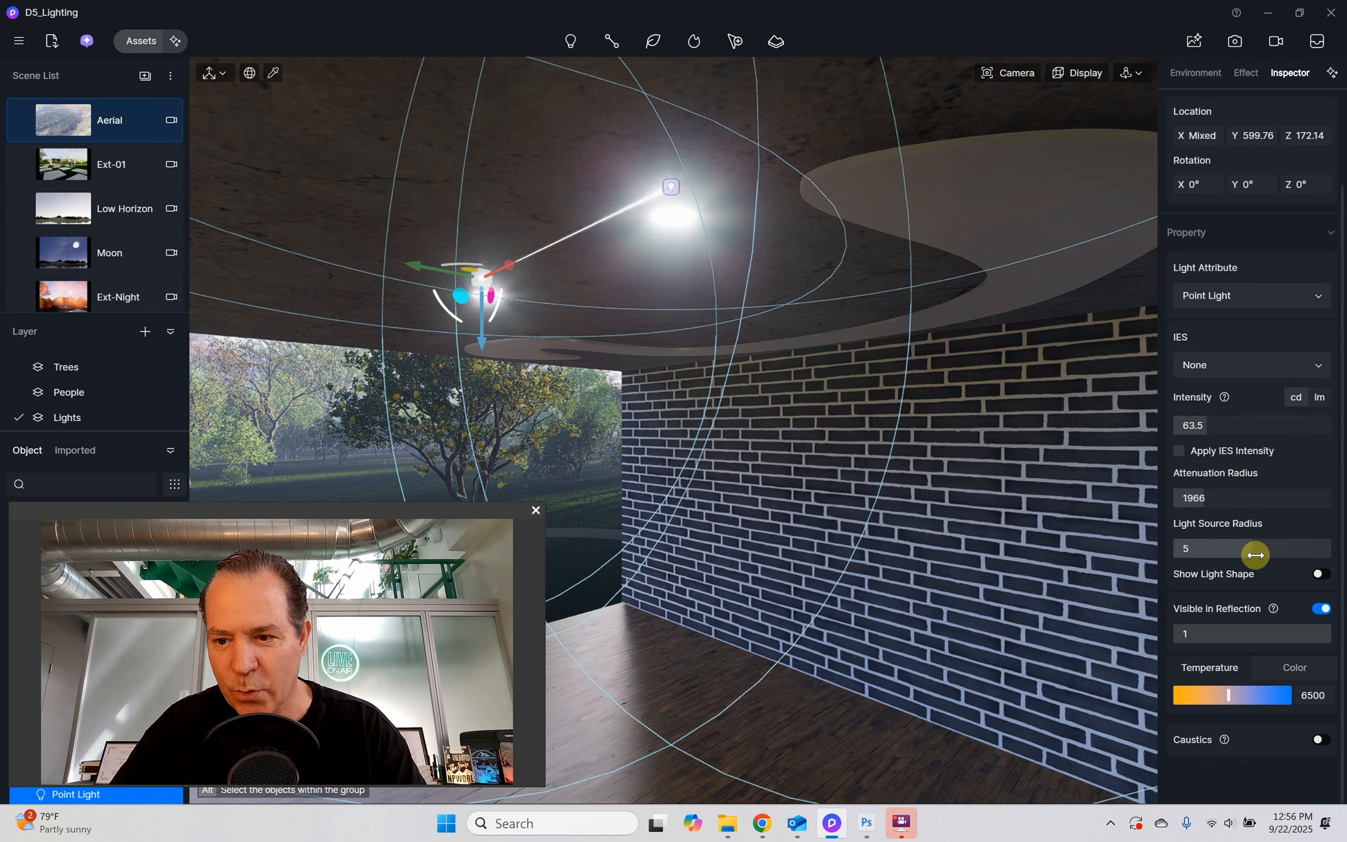
pyautogui.moveTo(1253, 554)
pyautogui.mouseDown()
pyautogui.moveTo(1153, 551)
pyautogui.moveTo(1278, 546)
pyautogui.moveTo(1245, 543)
pyautogui.mouseUp()
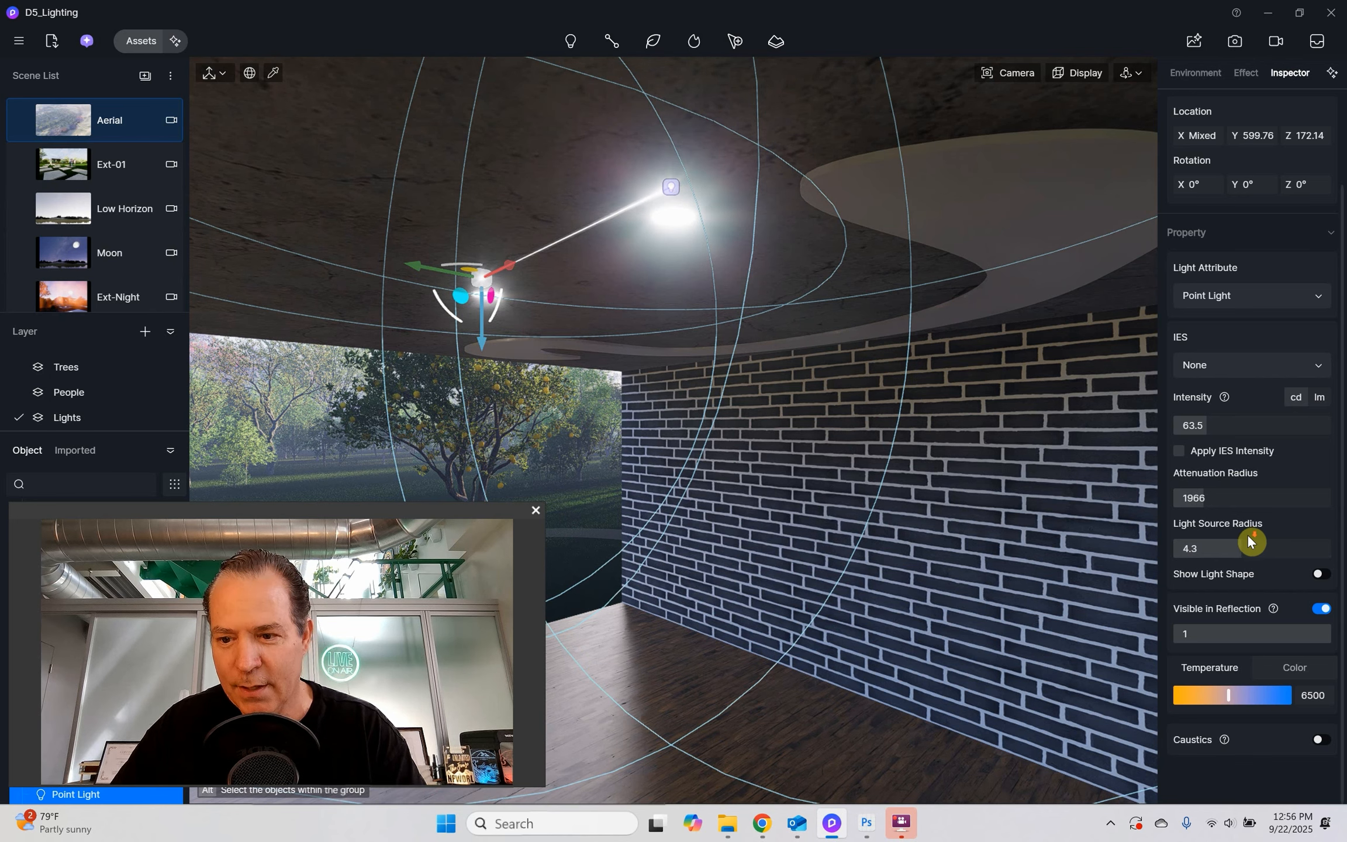
pyautogui.click(1319, 576)
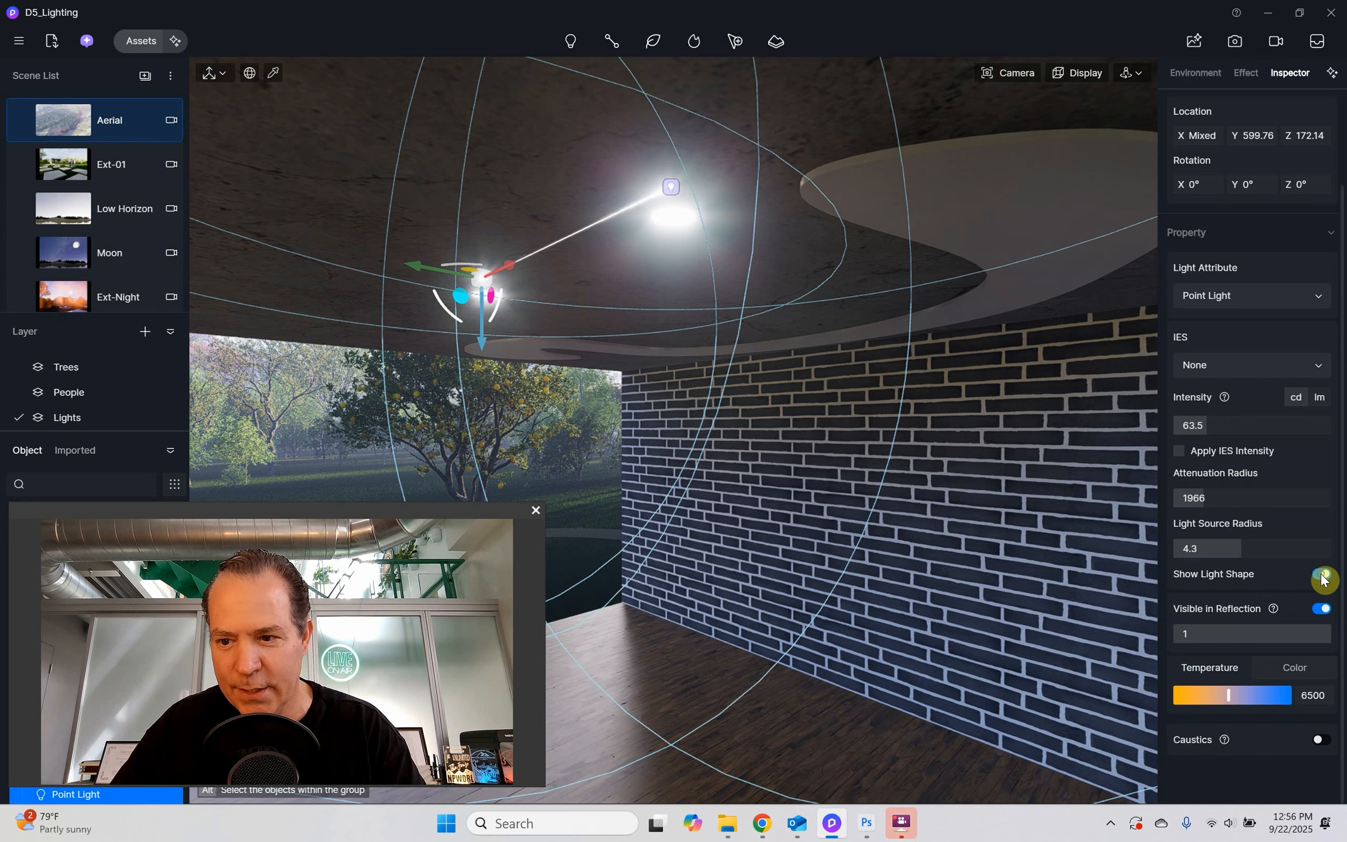
pyautogui.click(1320, 577)
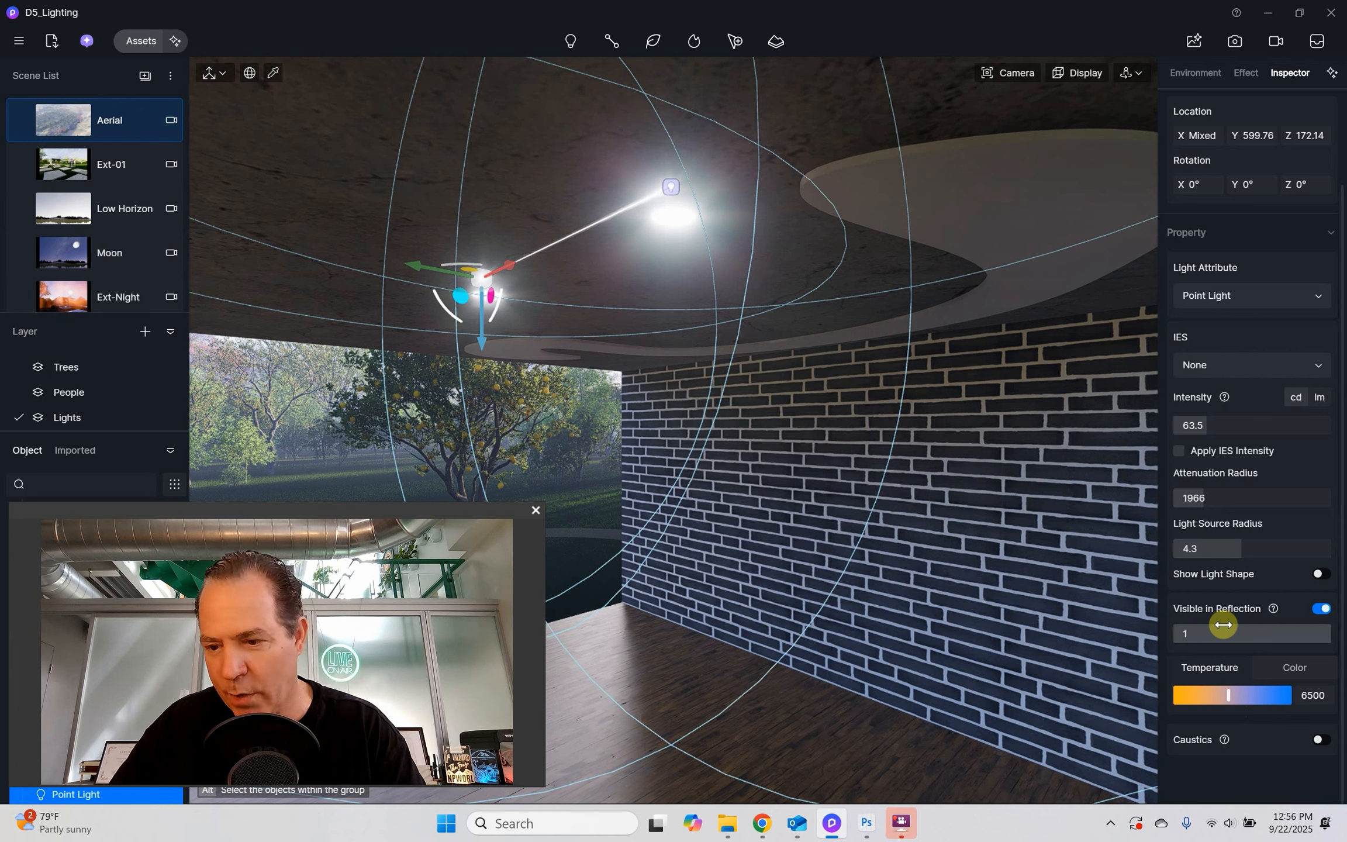
# - Warm the color temperature of both point lights to 3250
pyautogui.moveTo(1228, 698); pyautogui.dragTo(1182, 701)
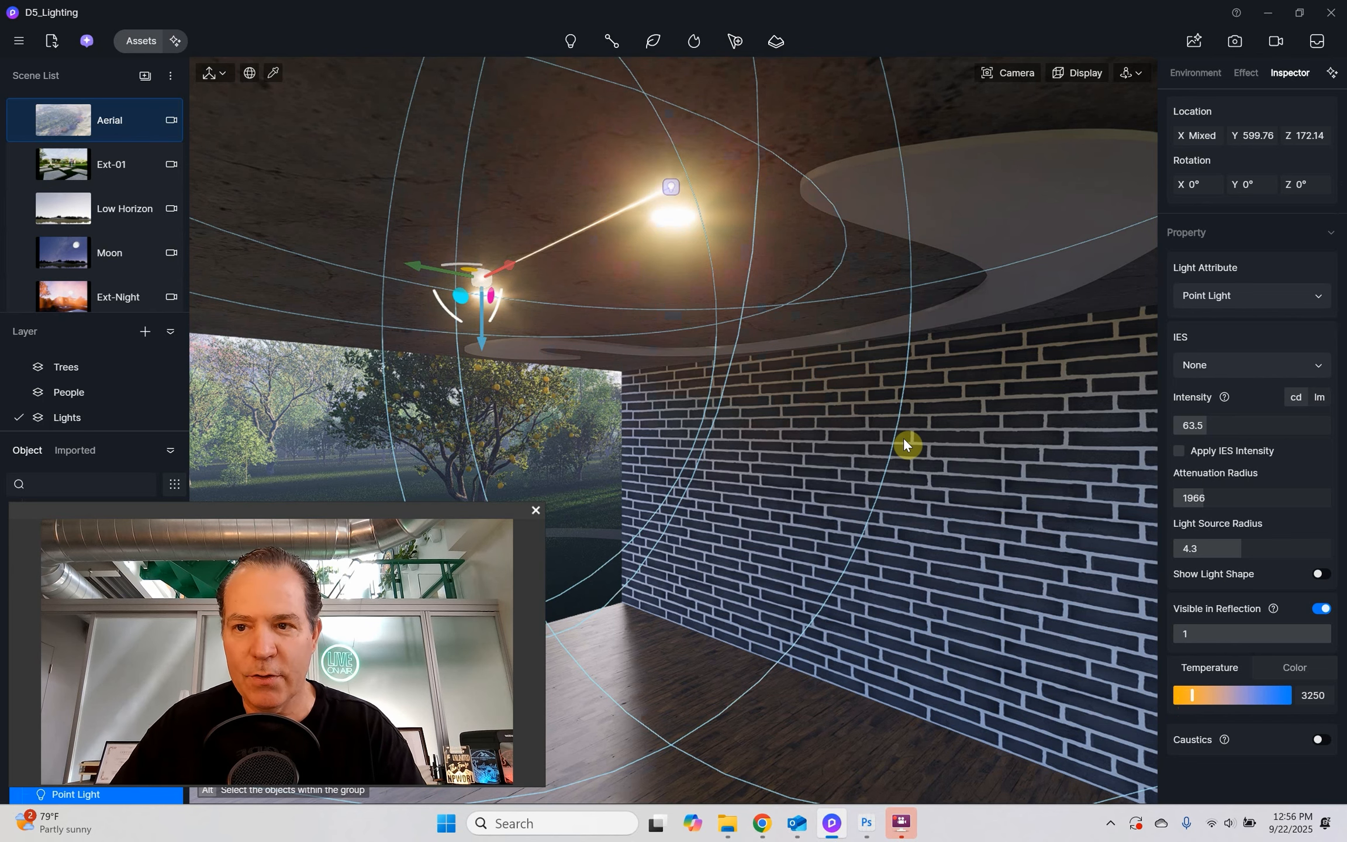
pyautogui.scroll(-5, 794, 293)
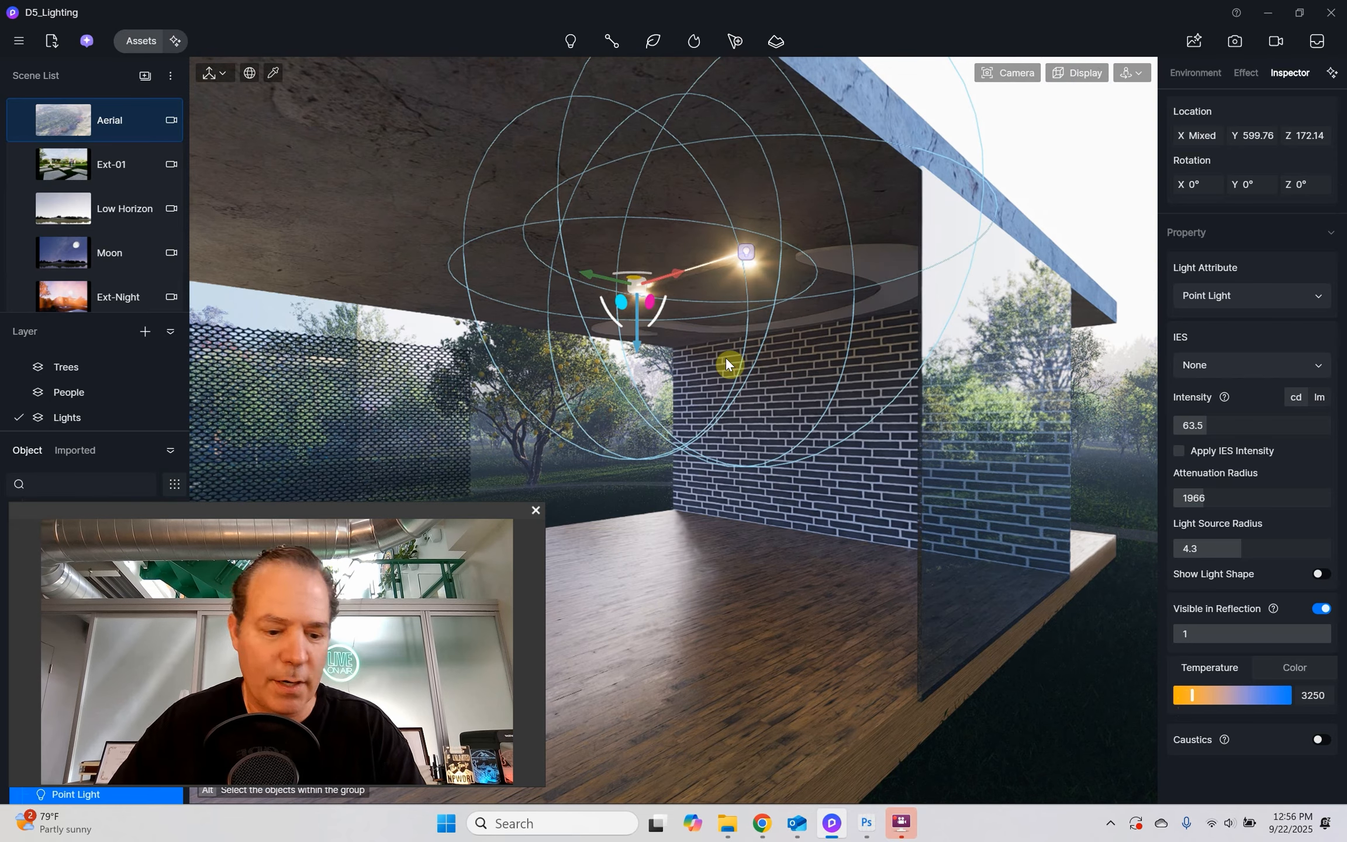
pyautogui.moveTo(740, 366); pyautogui.dragTo(782, 368, button='middle')
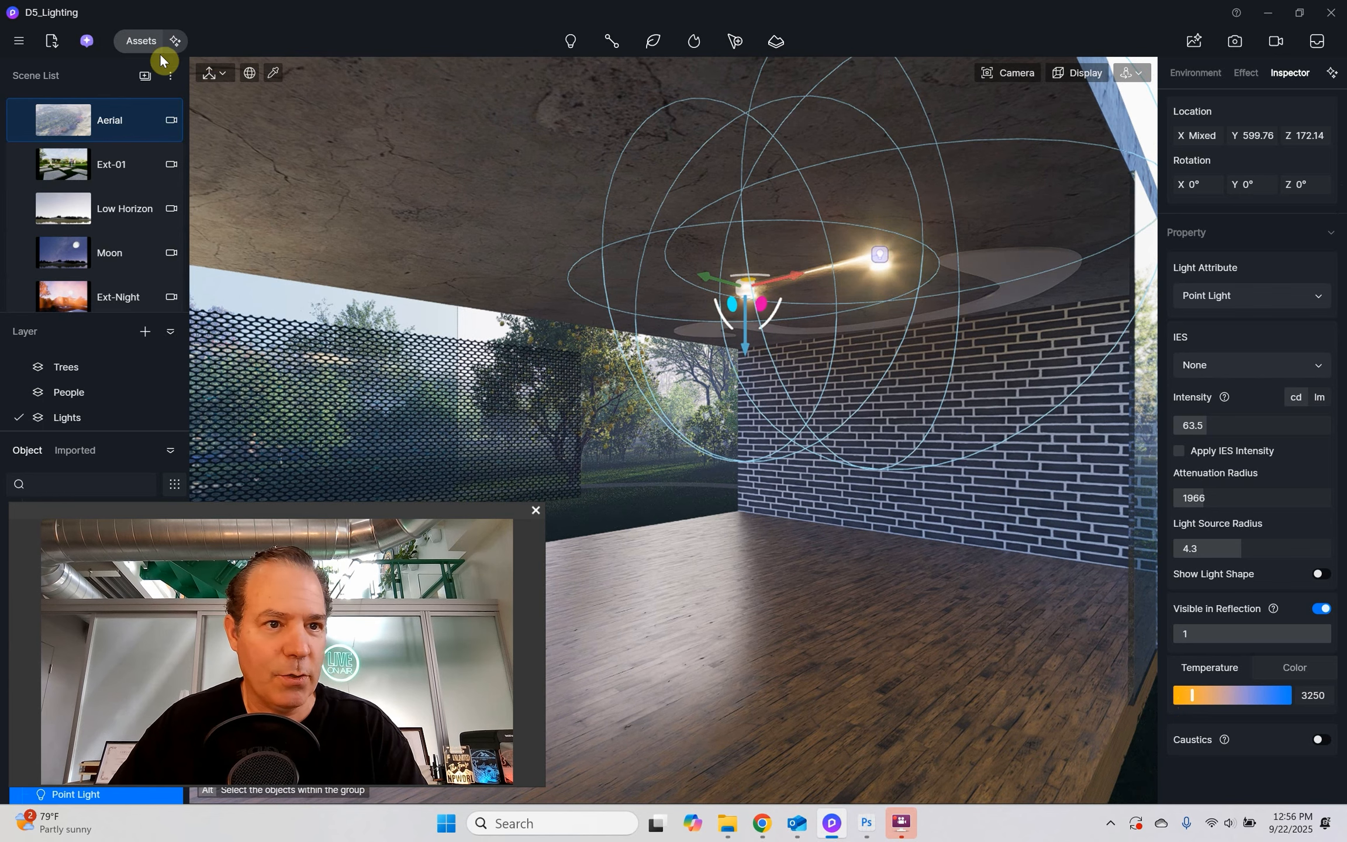
# - Look through the sofas among the indoor furniture in the online model library
pyautogui.click(143, 41)
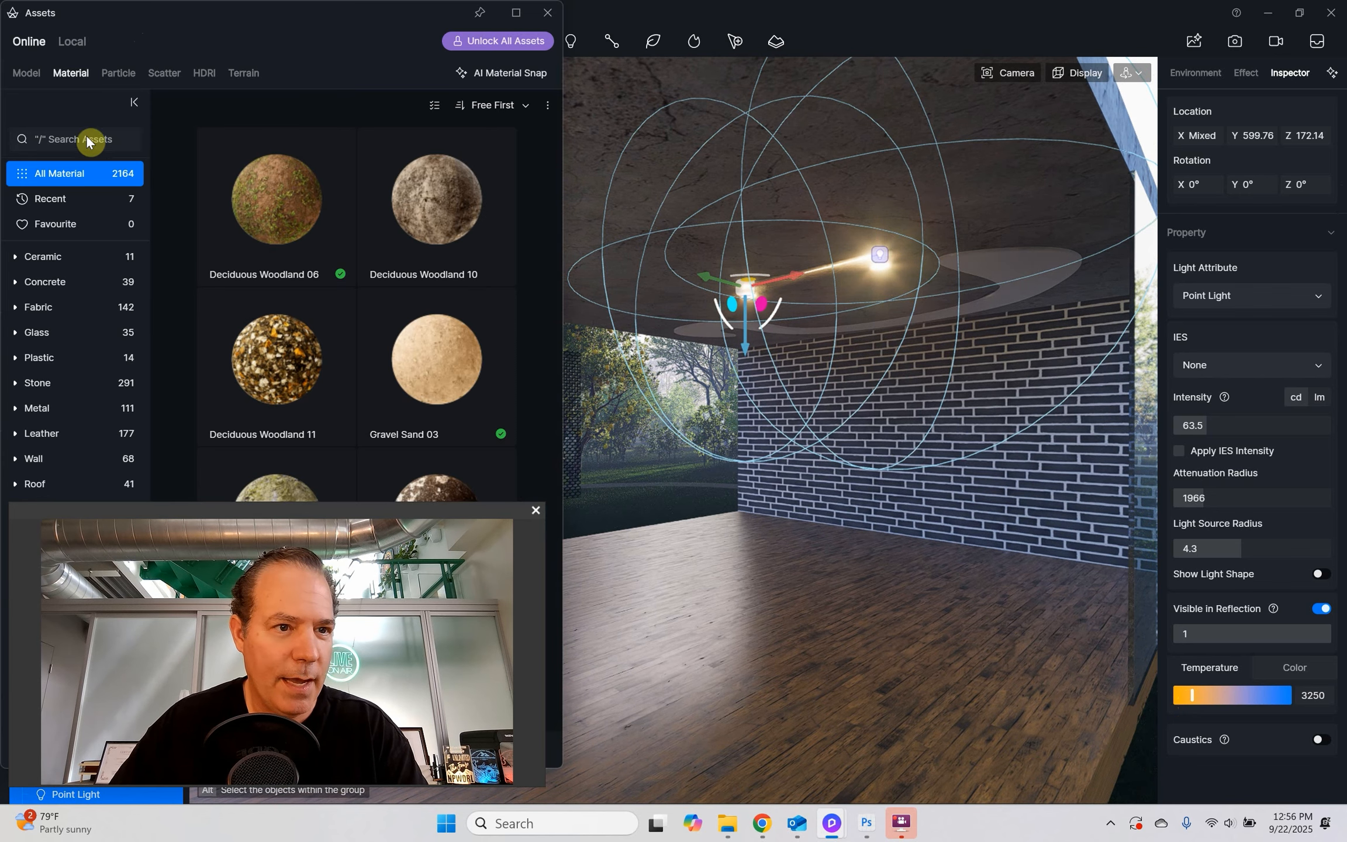
pyautogui.click(29, 75)
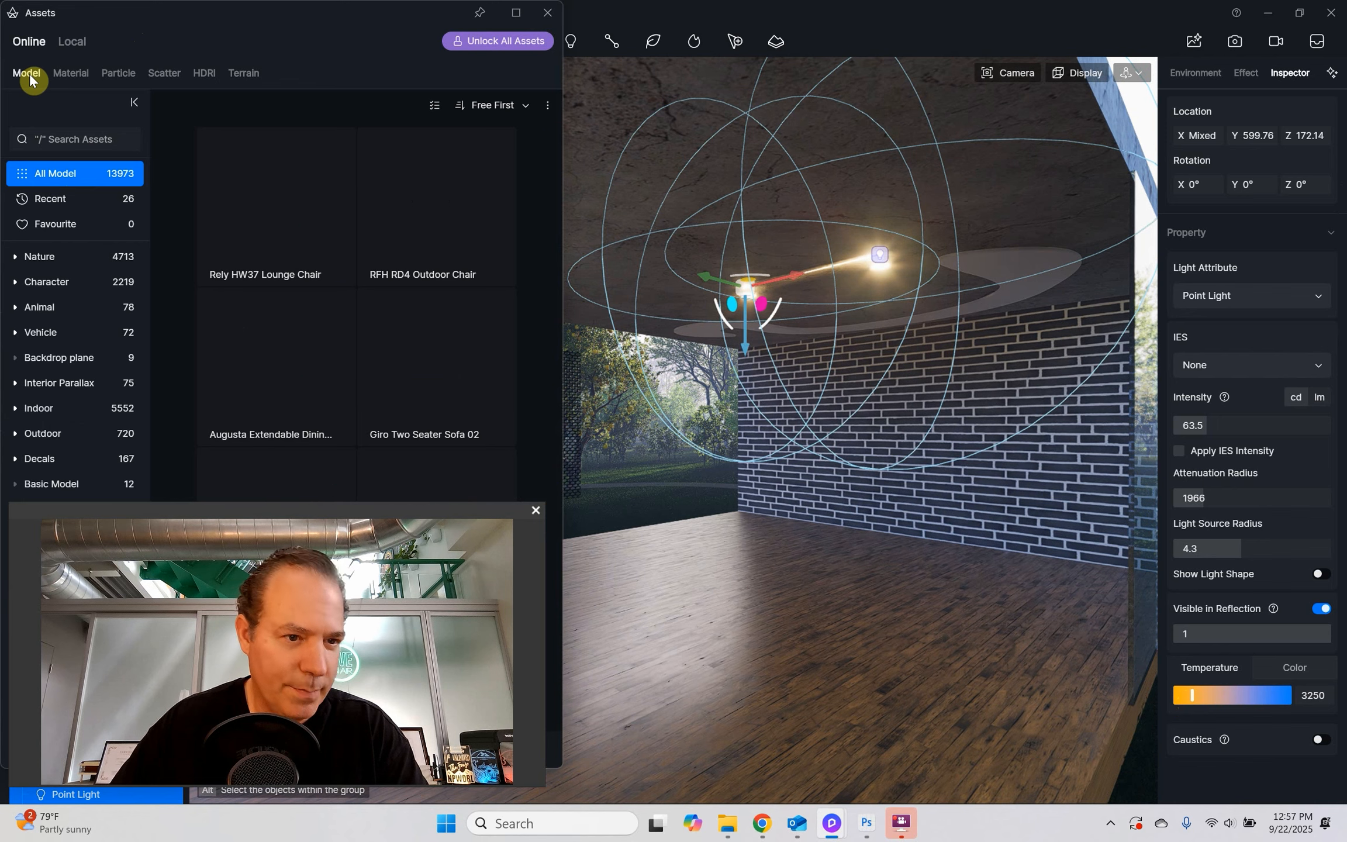
pyautogui.click(34, 407)
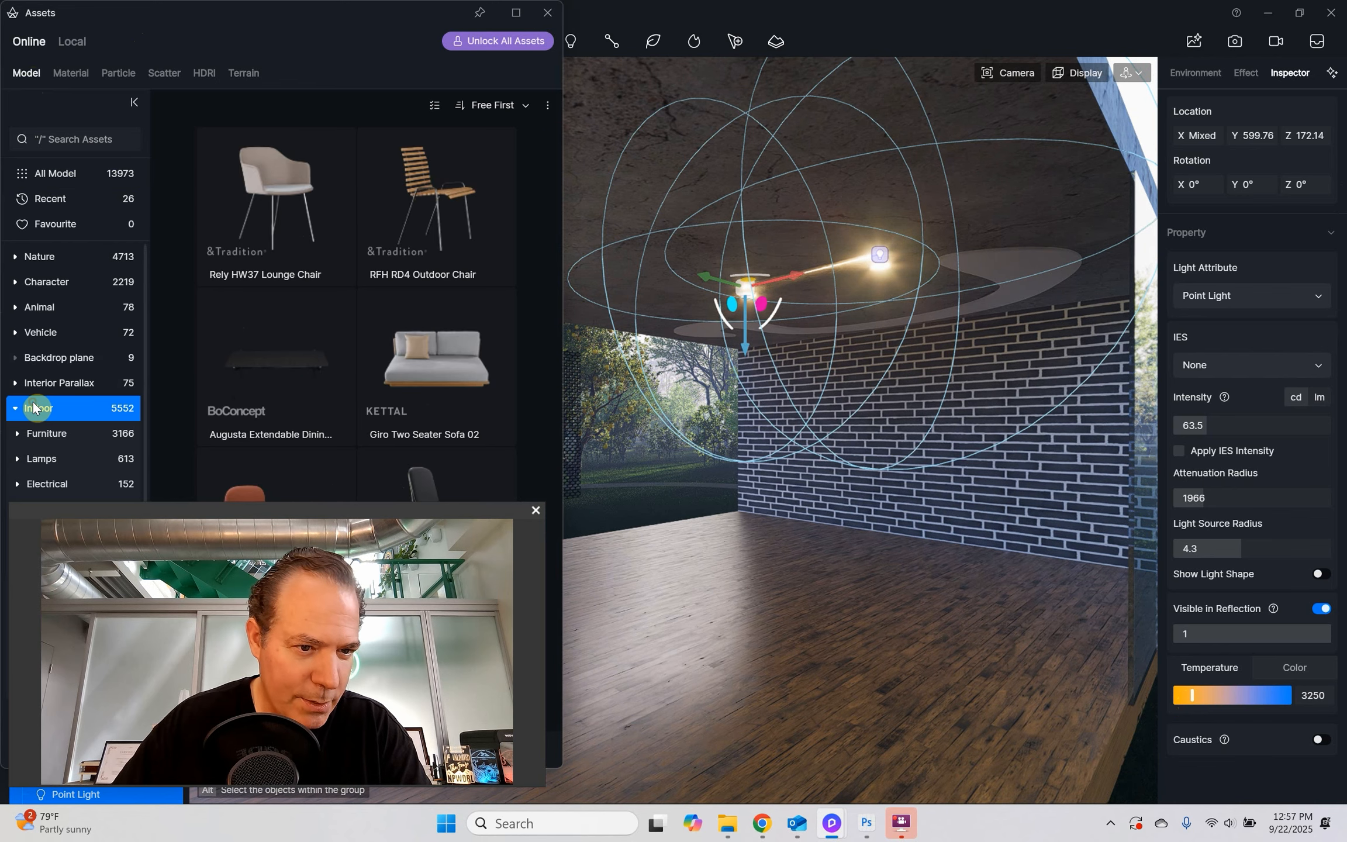
pyautogui.click(43, 433)
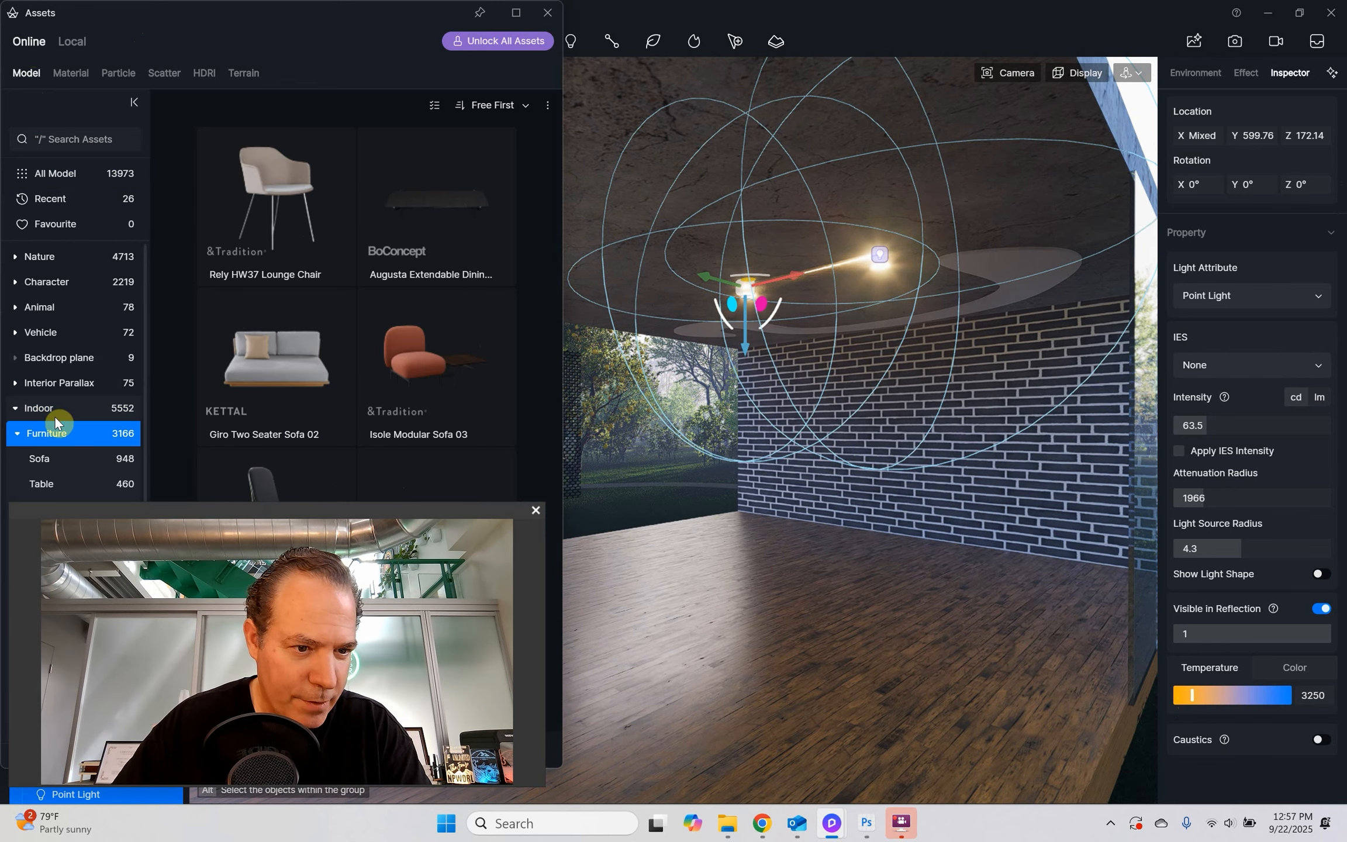
pyautogui.scroll(-2, 59, 415)
pyautogui.click(44, 301)
pyautogui.scroll(-6, 292, 338)
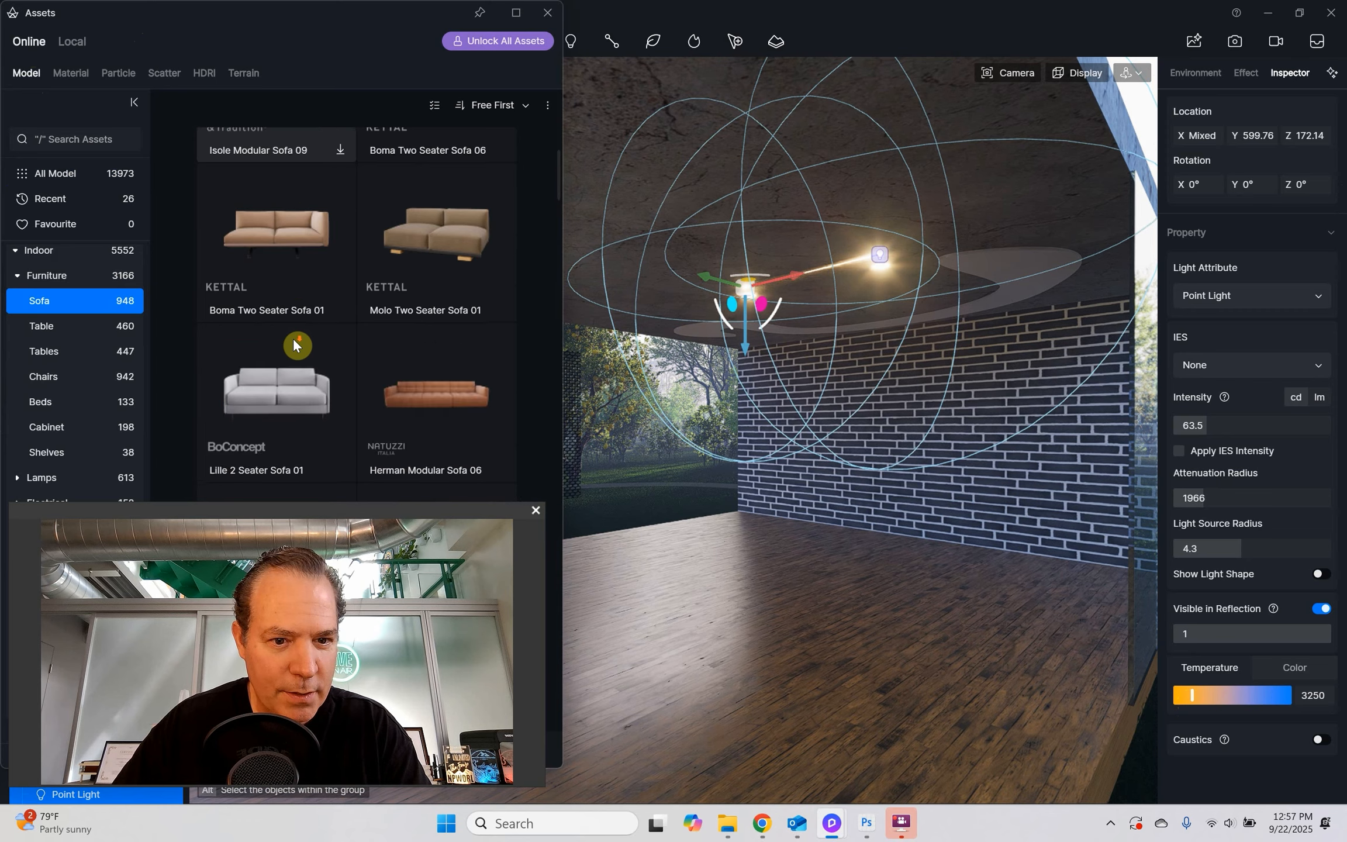
pyautogui.scroll(-10, 295, 345)
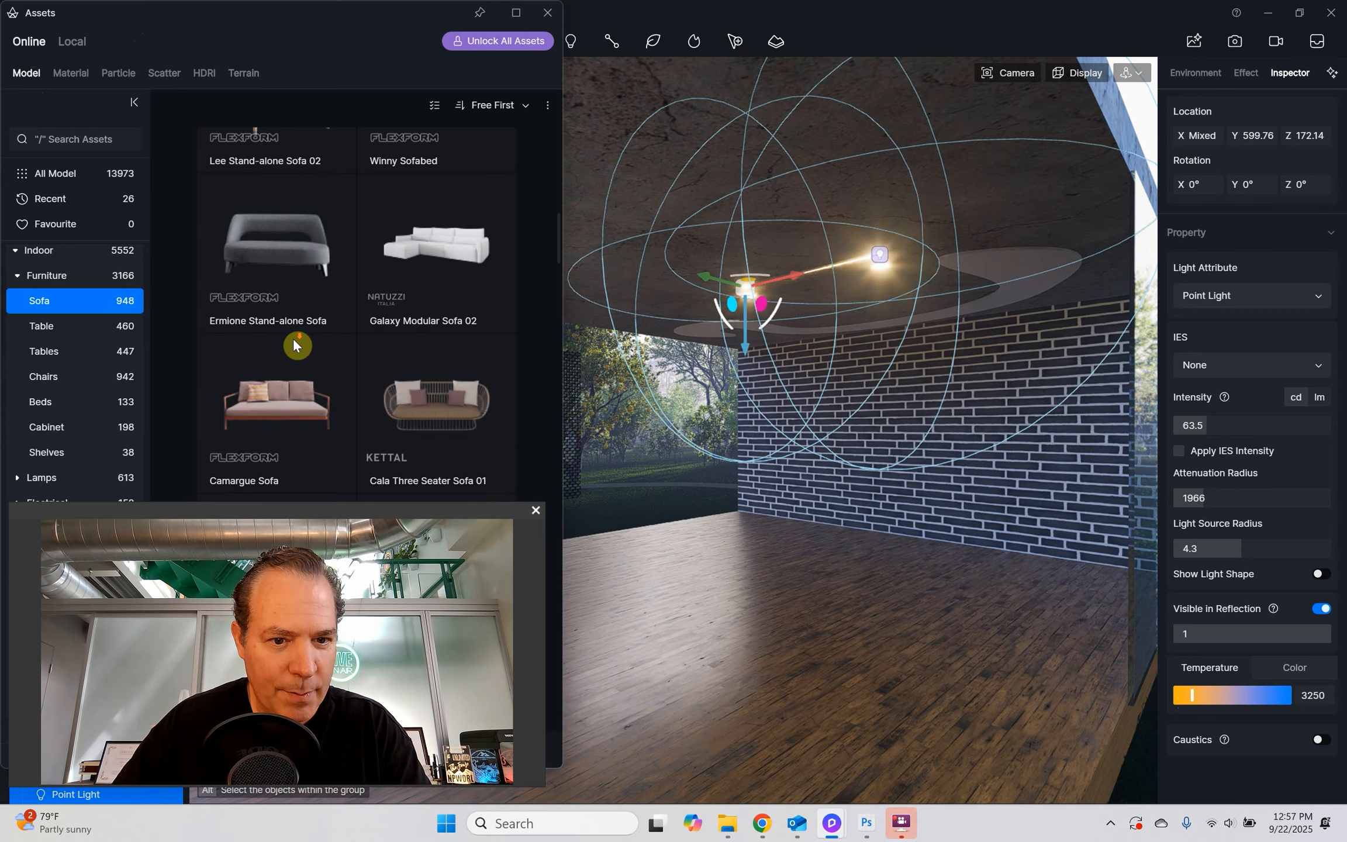
pyautogui.scroll(-10, 295, 345)
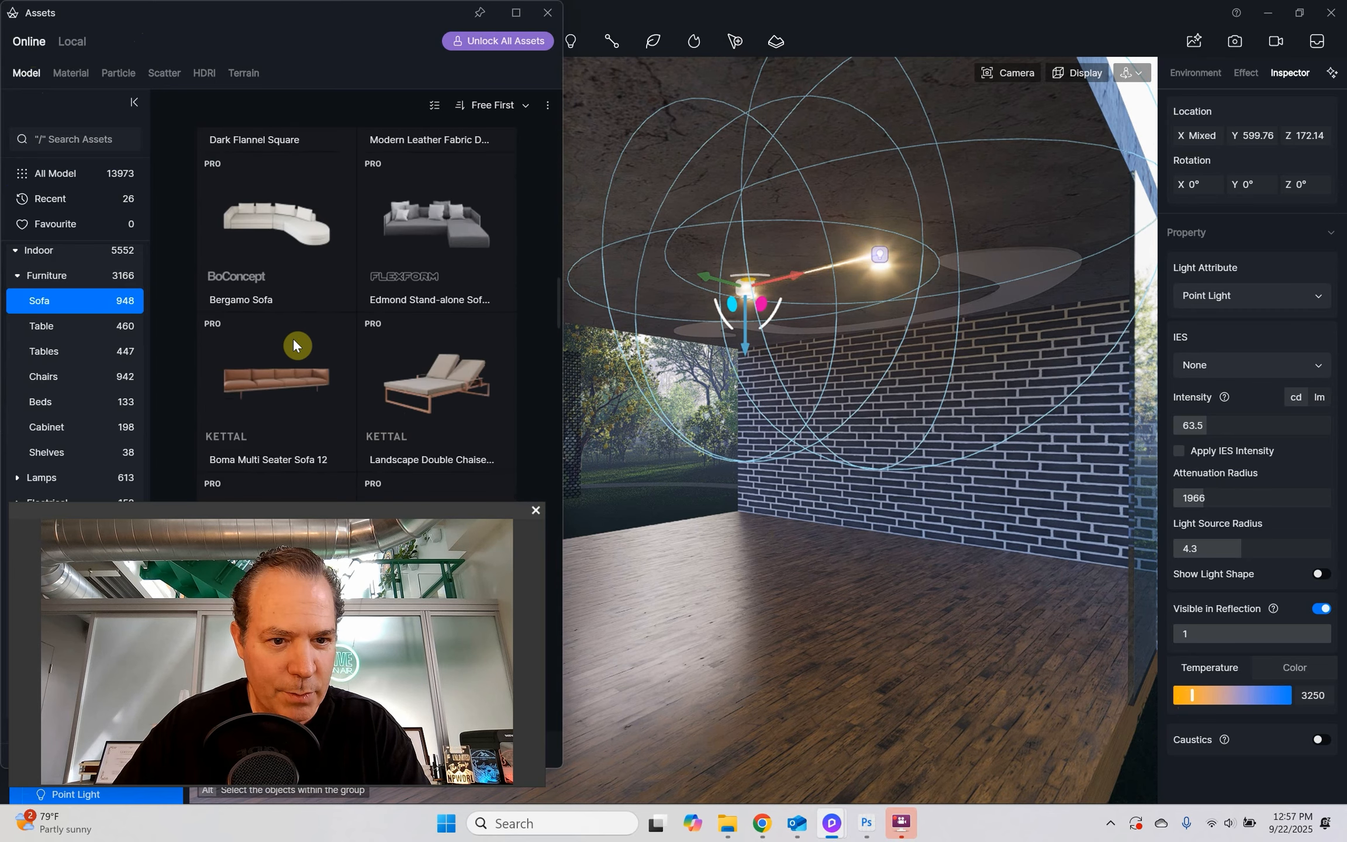
pyautogui.scroll(-5, 296, 345)
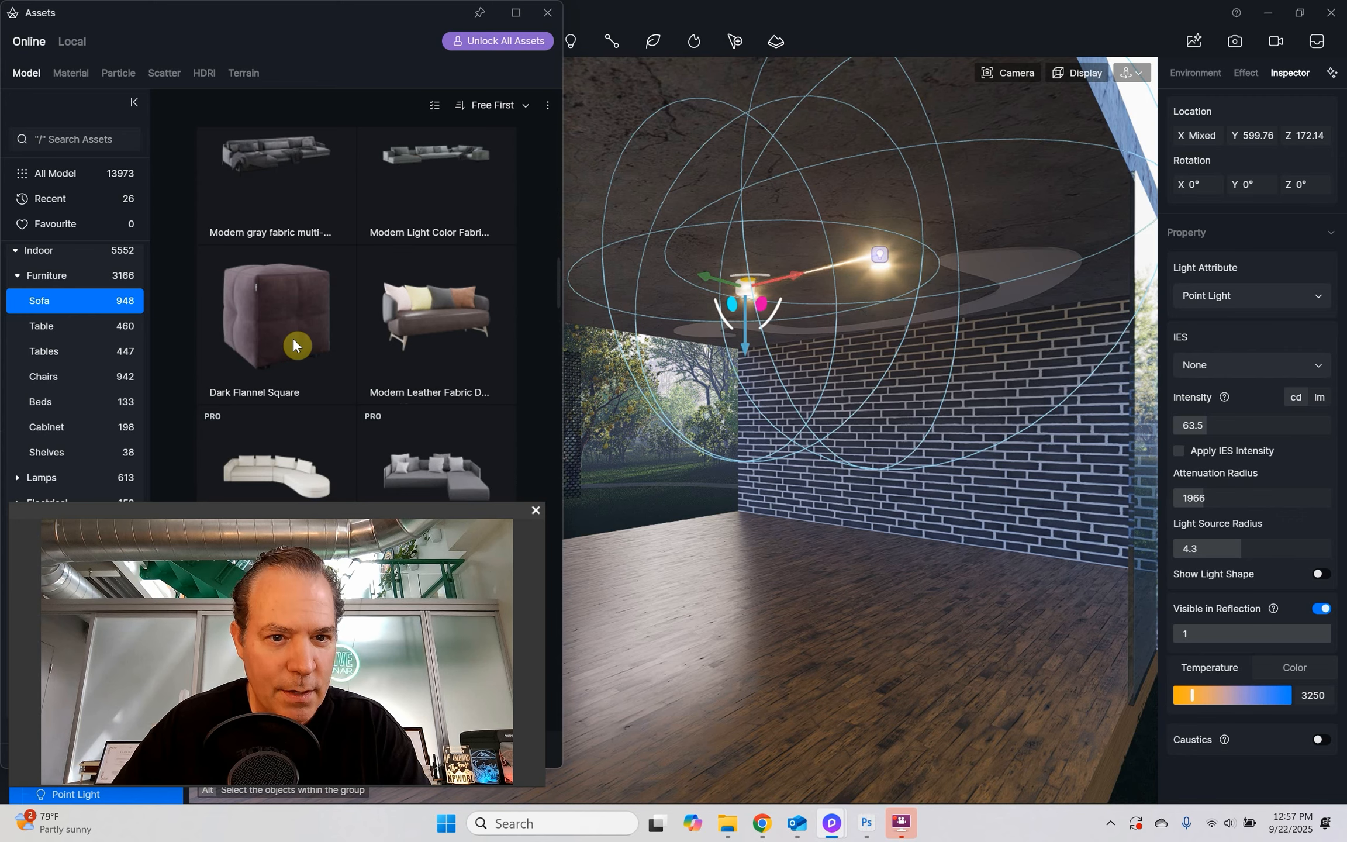
pyautogui.scroll(5, 424, 260)
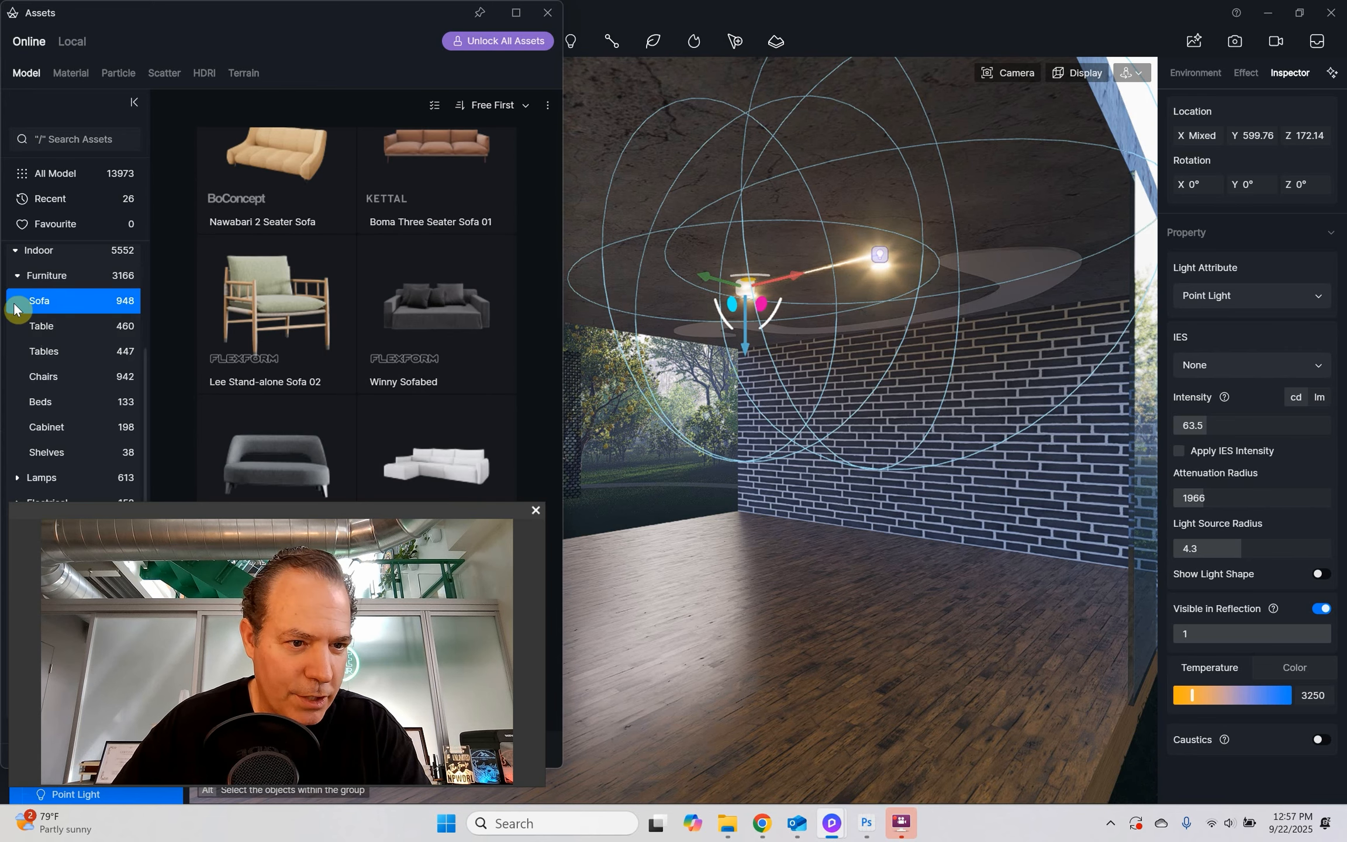
# - Find Table and Chair Set 06 among the indoor chairs and place it on the wood floor near the brick wall
pyautogui.click(23, 382)
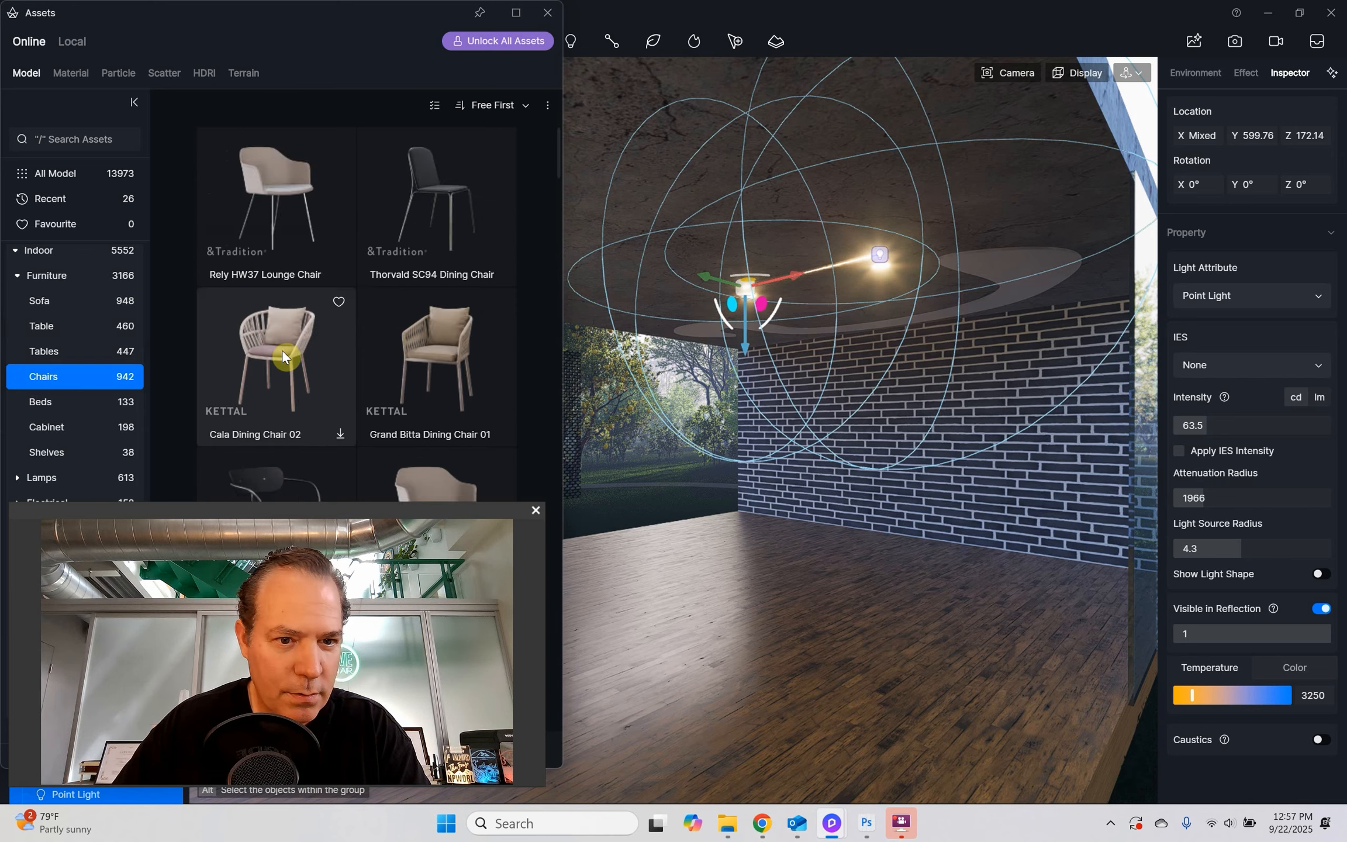
pyautogui.scroll(-5, 290, 345)
pyautogui.scroll(-5, 309, 338)
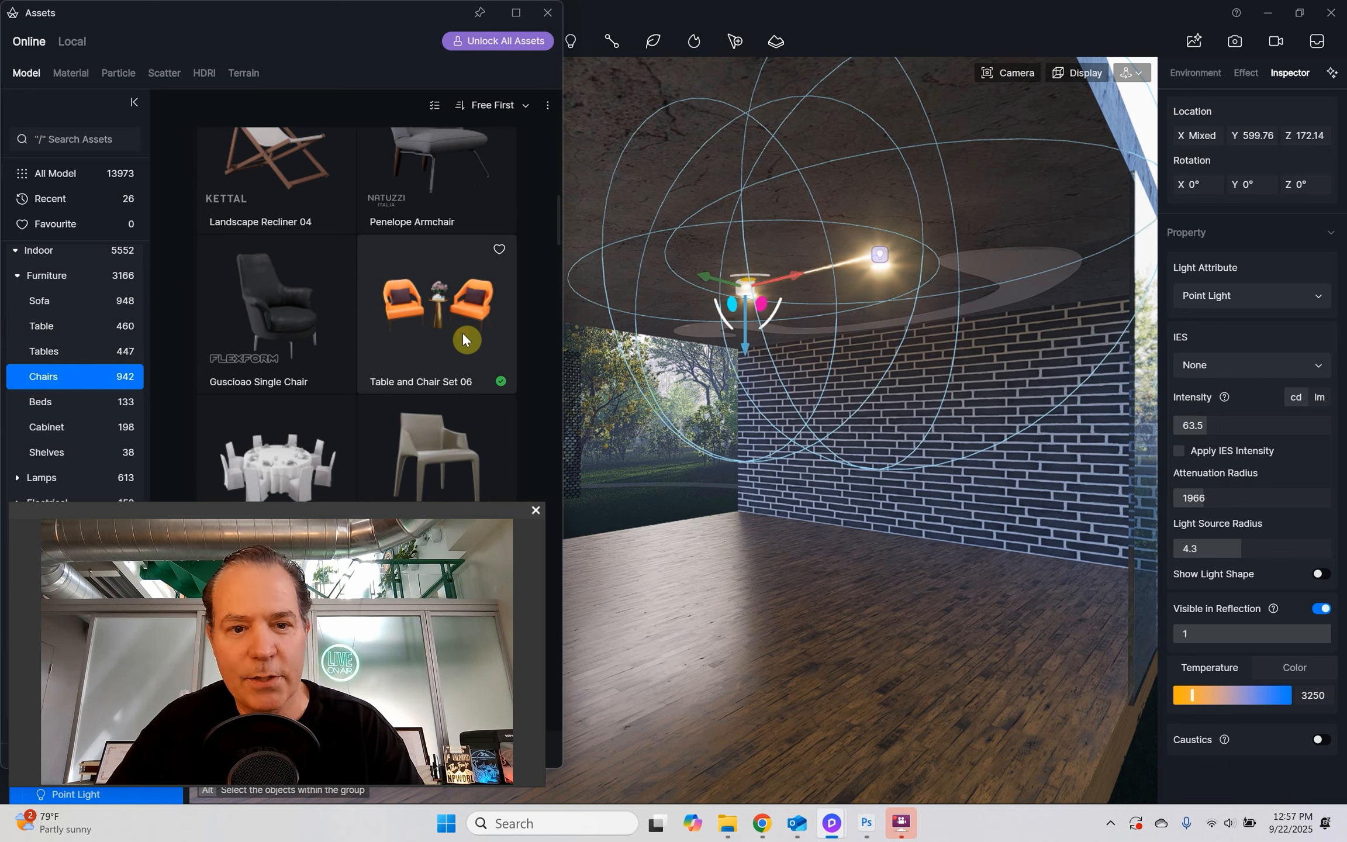
pyautogui.moveTo(463, 333); pyautogui.dragTo(682, 472)
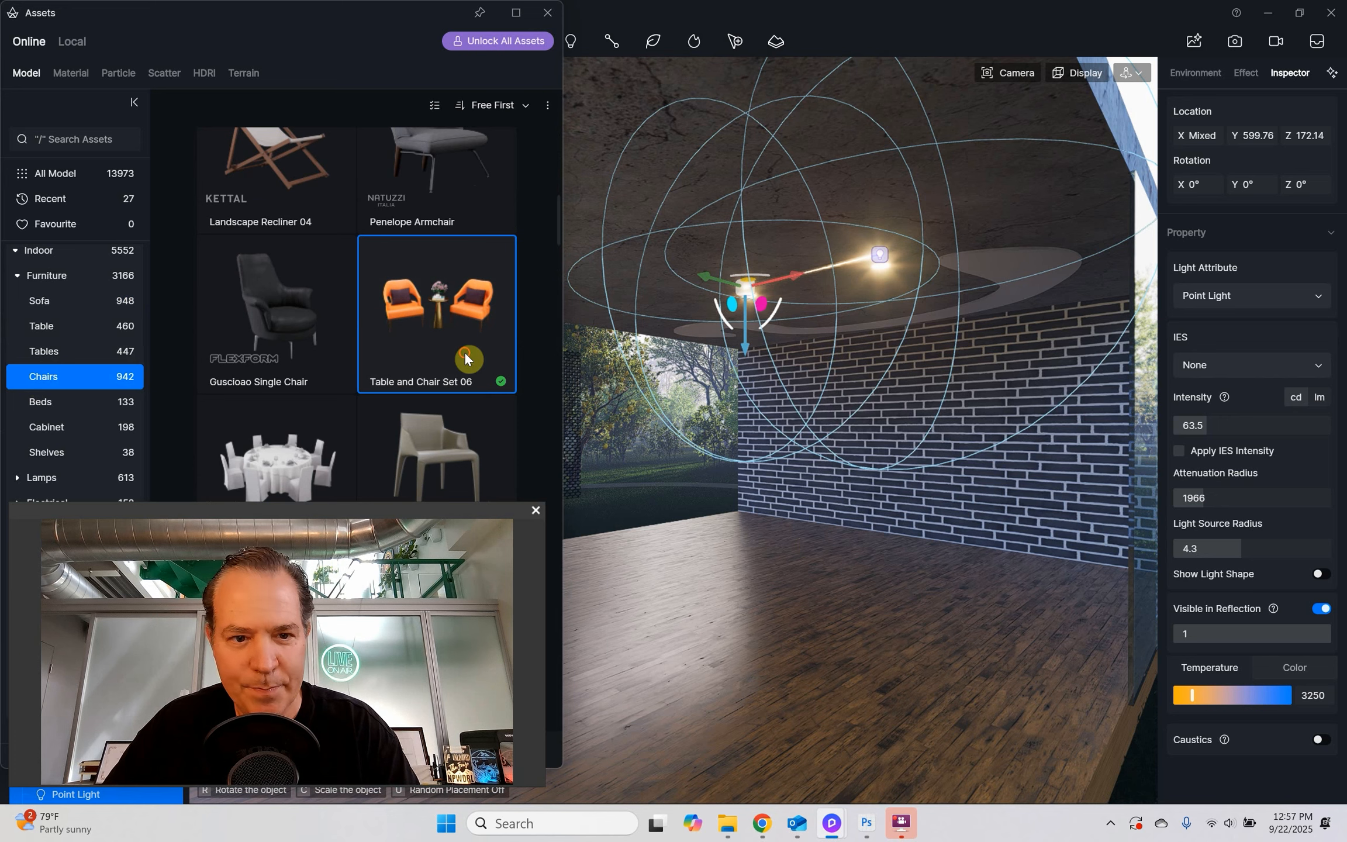
pyautogui.moveTo(466, 358); pyautogui.dragTo(781, 526)
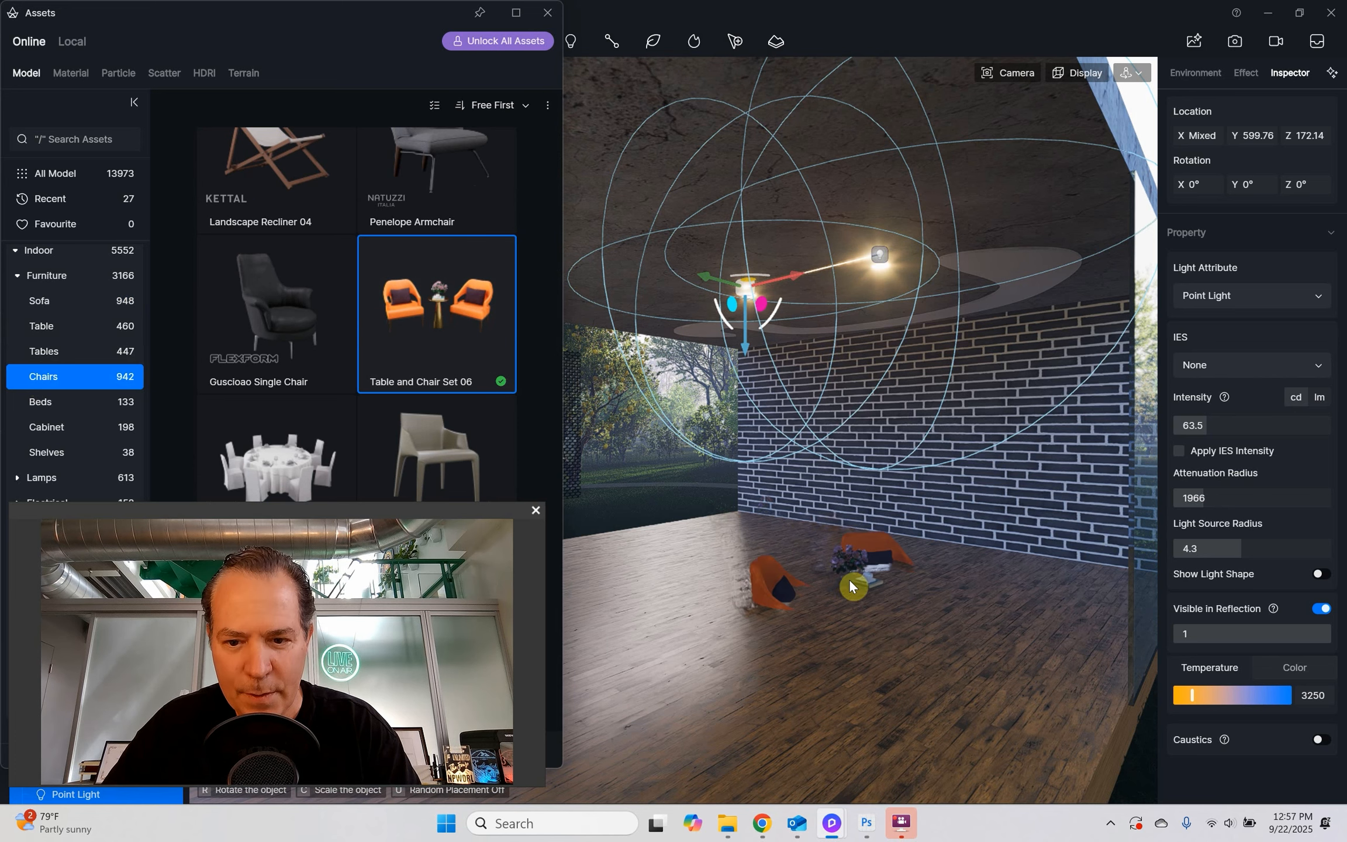
pyautogui.click(856, 576)
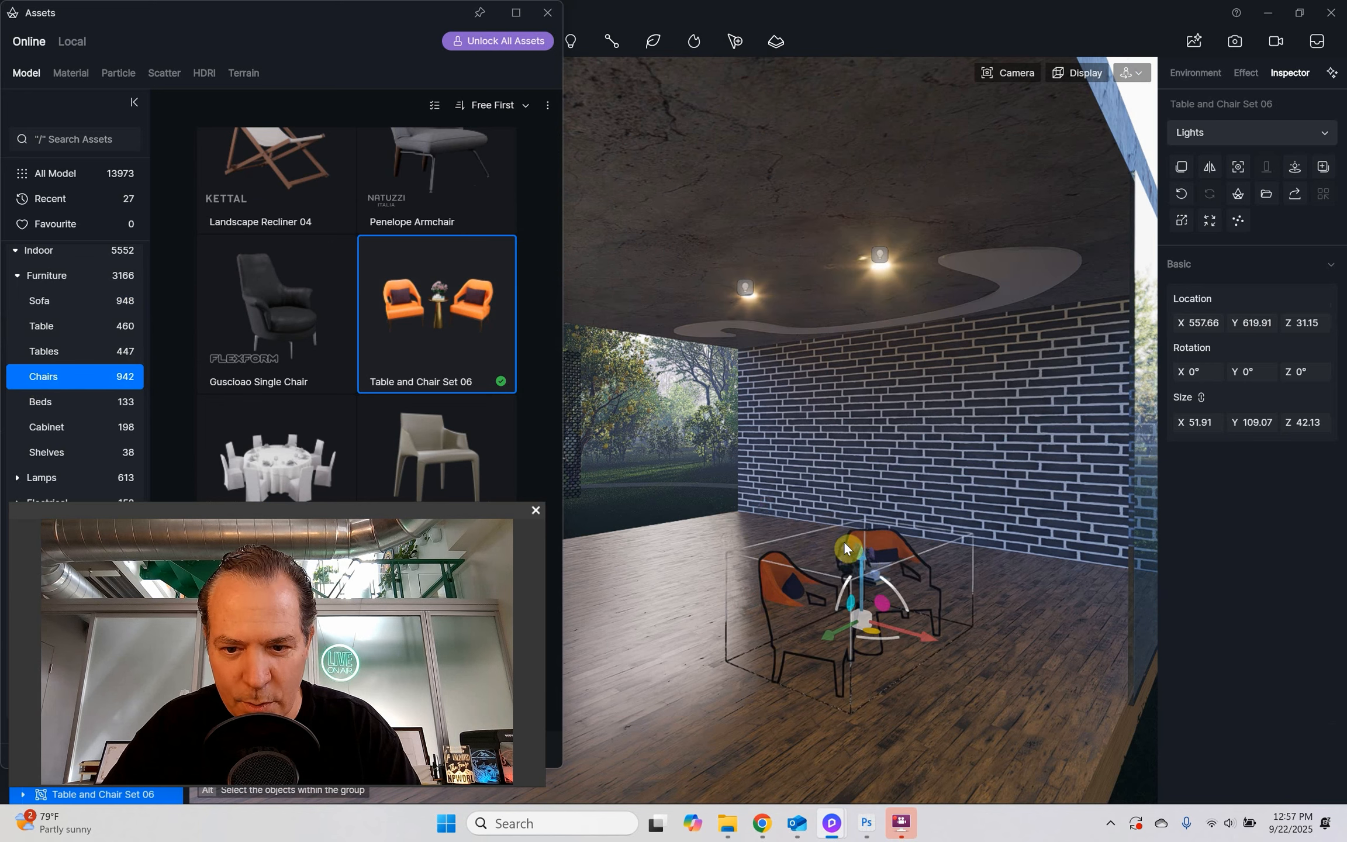
# - Rotate the table and chair set 51° about Z and move it to about X 573.52, Z 53.32, then deselect it
pyautogui.moveTo(863, 562); pyautogui.dragTo(799, 564)
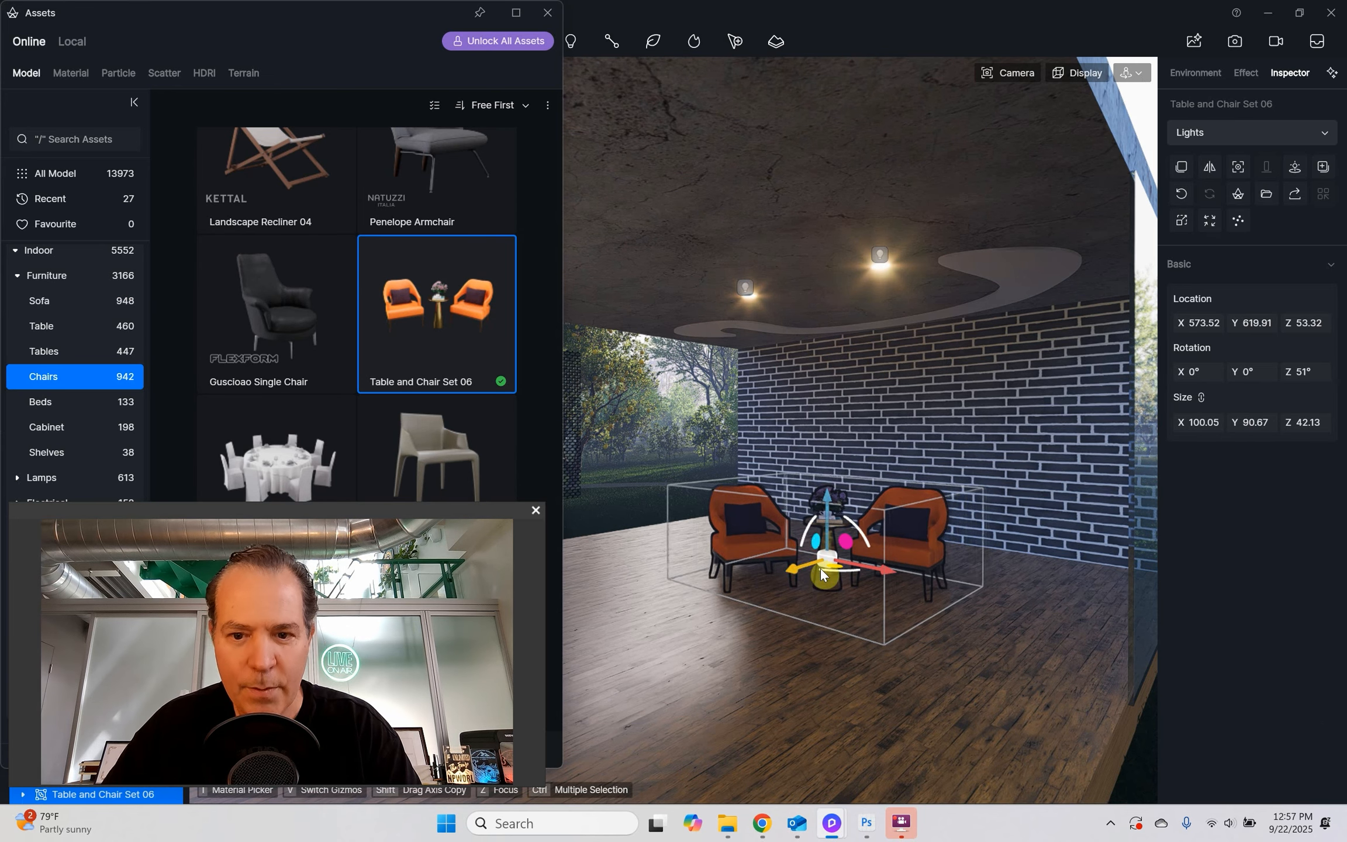
pyautogui.press('z')
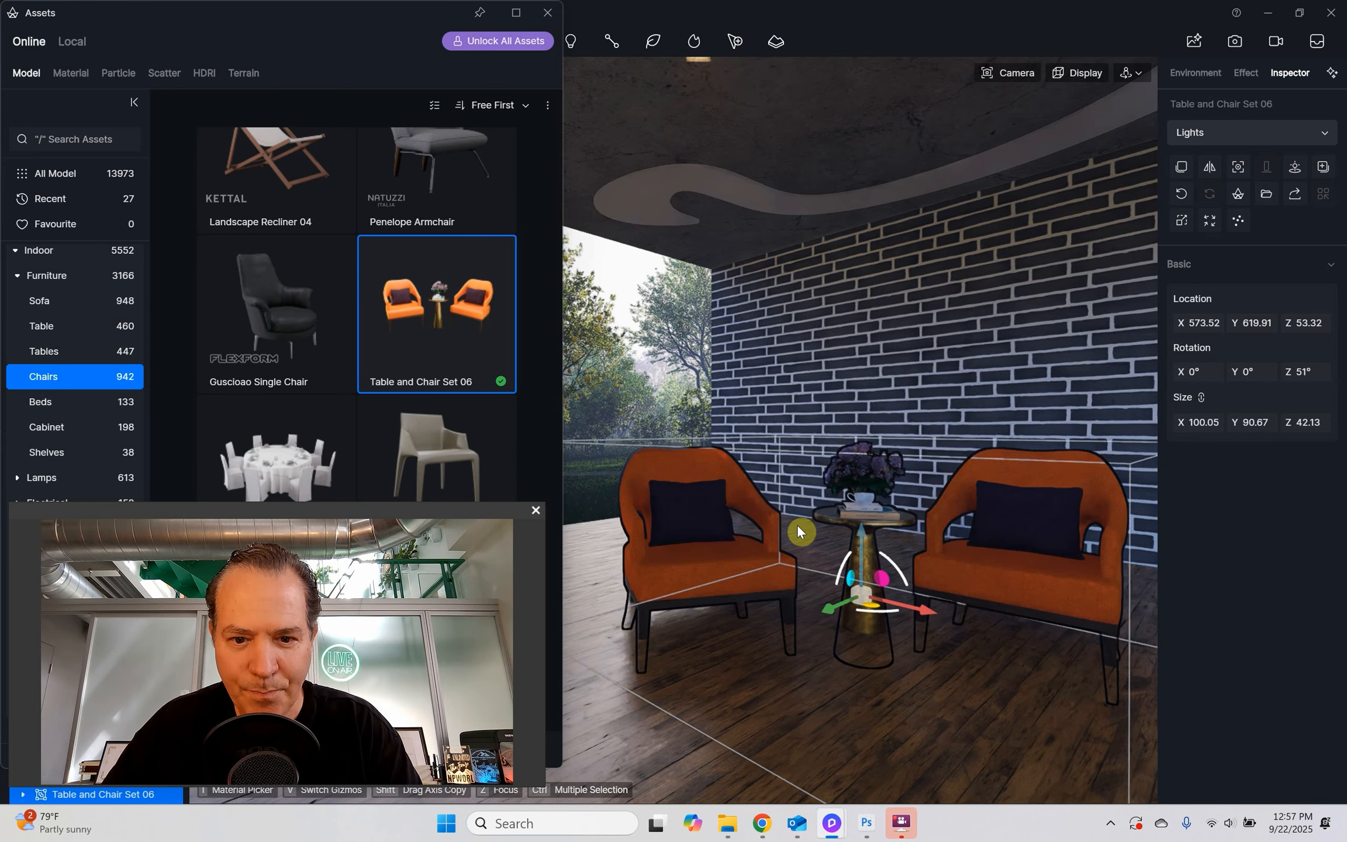
pyautogui.scroll(-2, 798, 526)
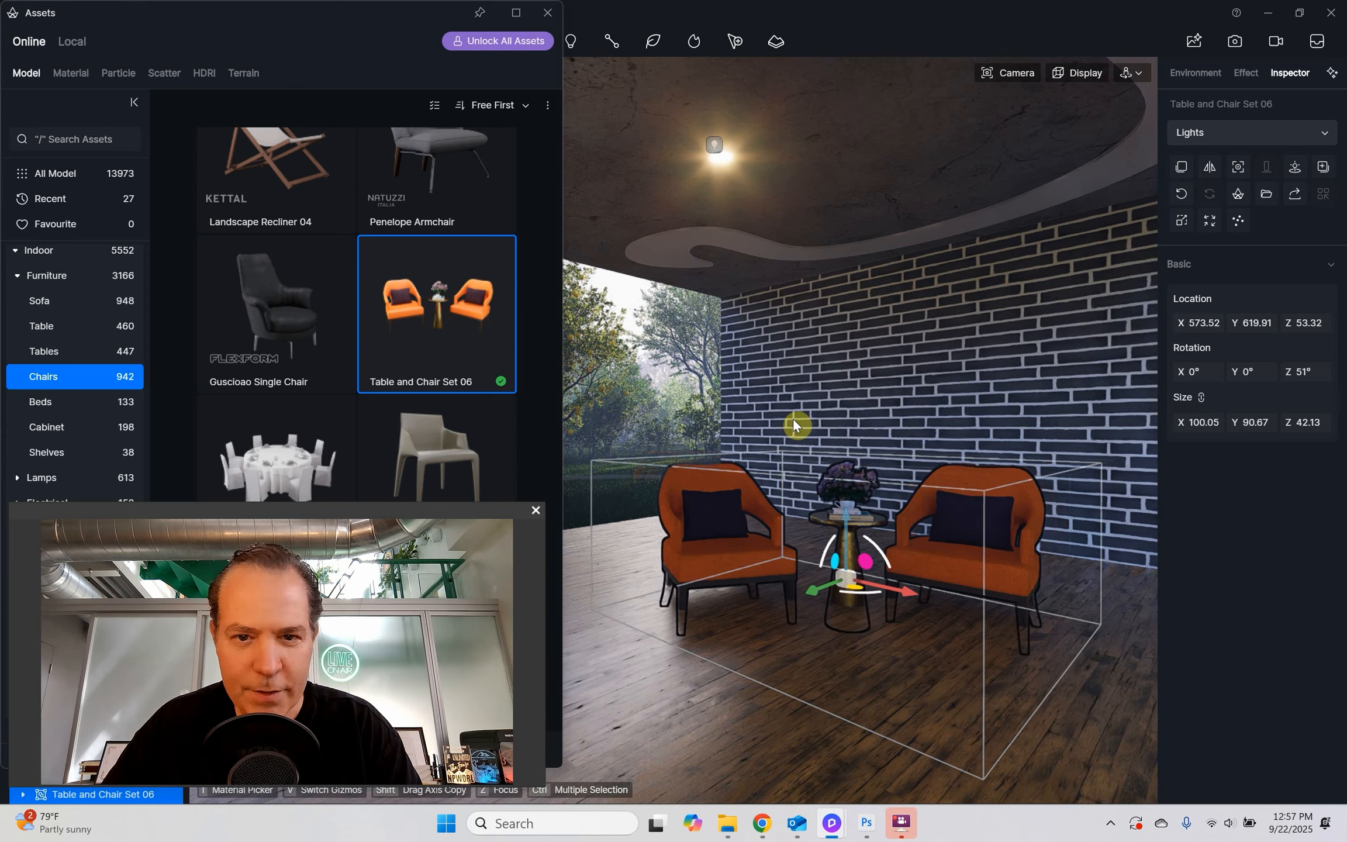
pyautogui.scroll(-2, 794, 426)
pyautogui.press('Escape')
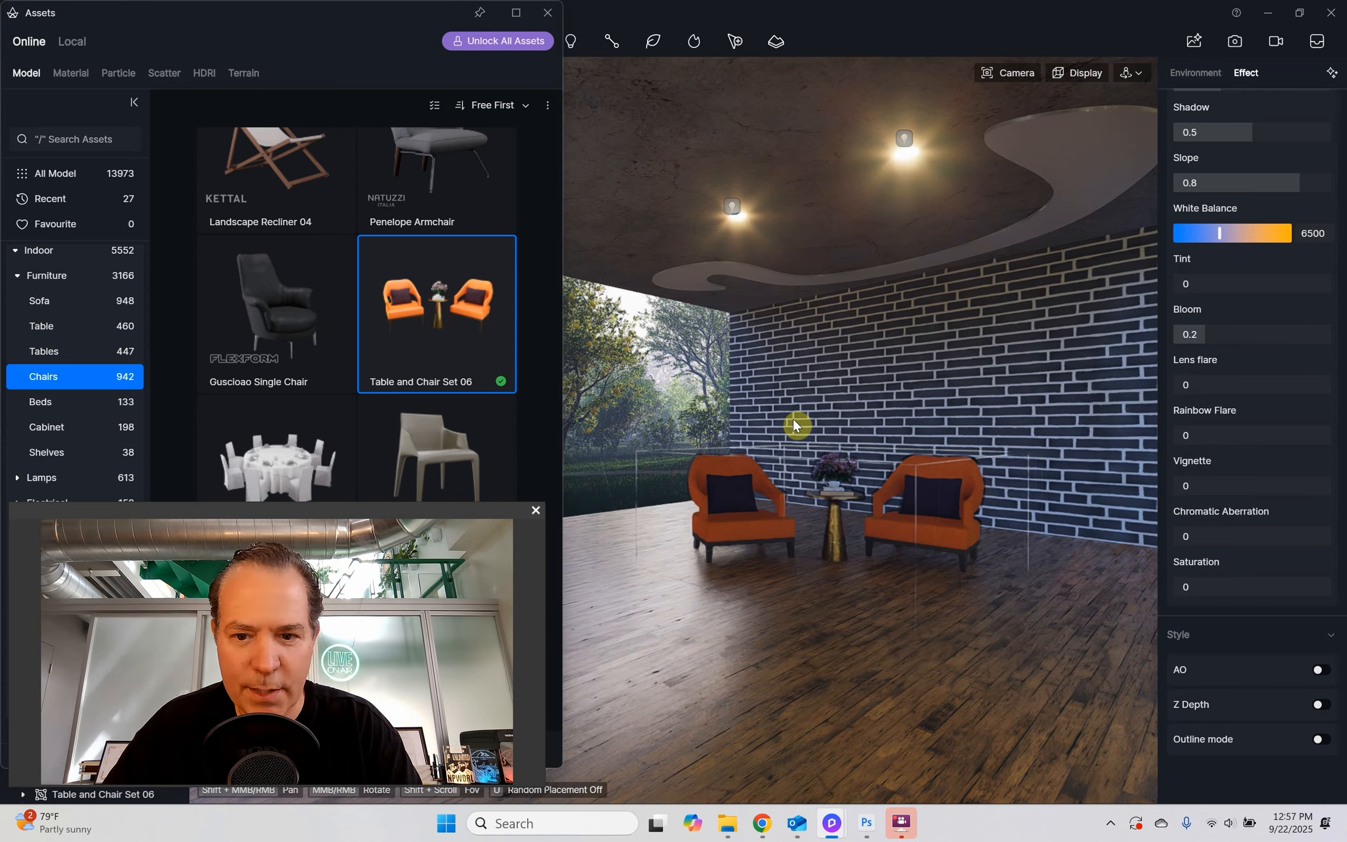
# - Raise the table and chair set to about Z 58.88 so its legs stand on the floor
pyautogui.click(894, 524)
pyautogui.moveTo(834, 493)
pyautogui.mouseDown()
pyautogui.moveTo(827, 472)
pyautogui.moveTo(824, 481)
pyautogui.mouseUp()
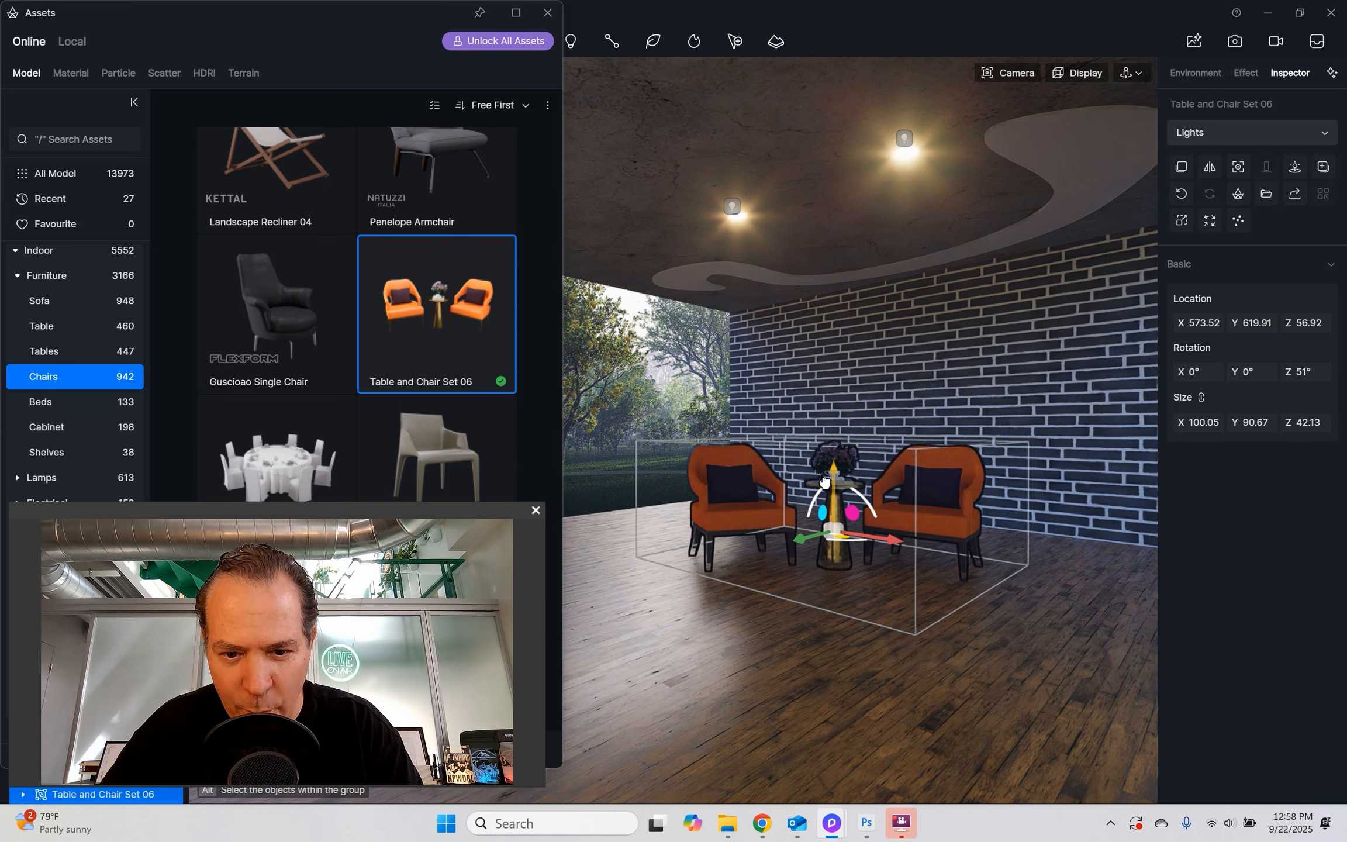
pyautogui.moveTo(824, 483); pyautogui.dragTo(821, 476)
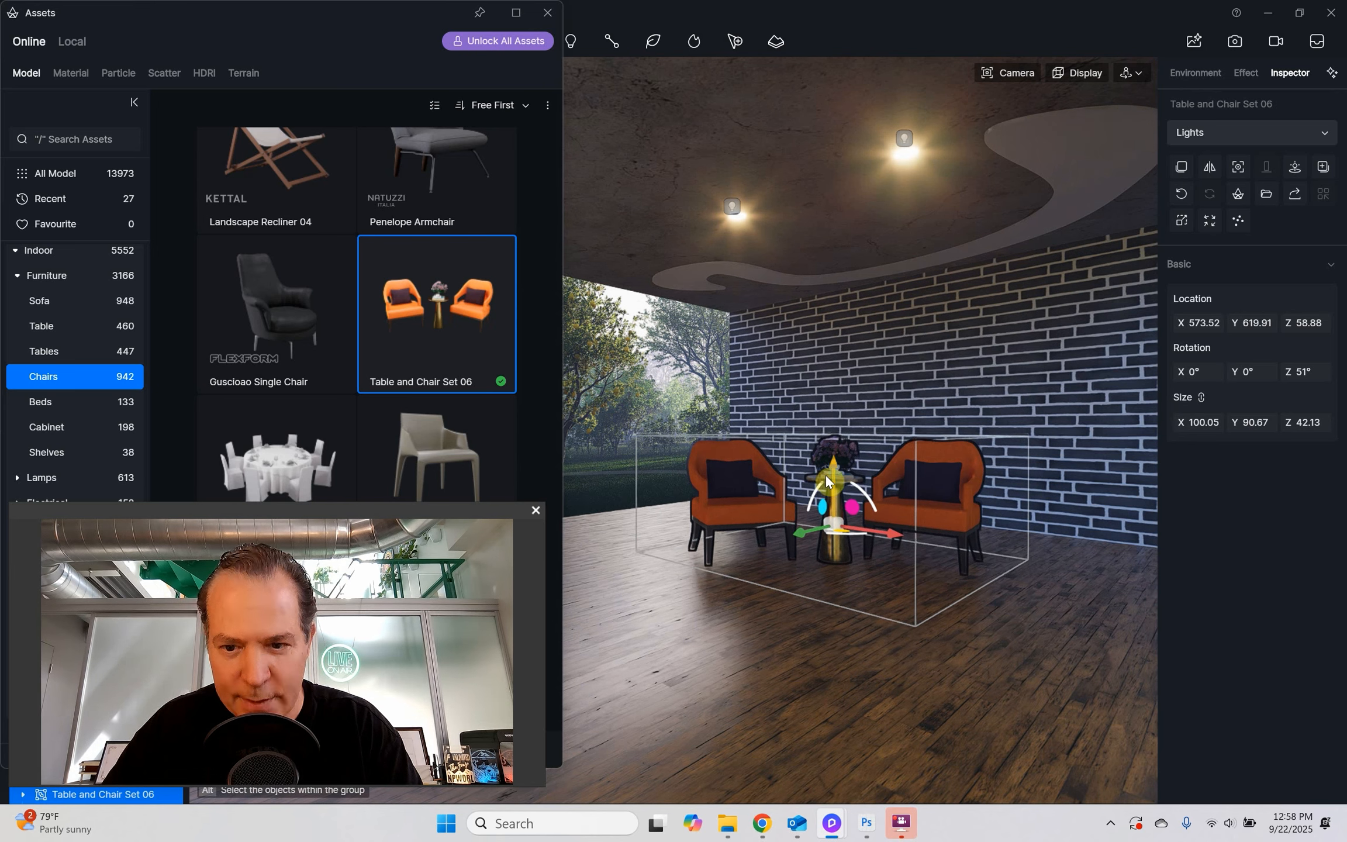
pyautogui.click(936, 297)
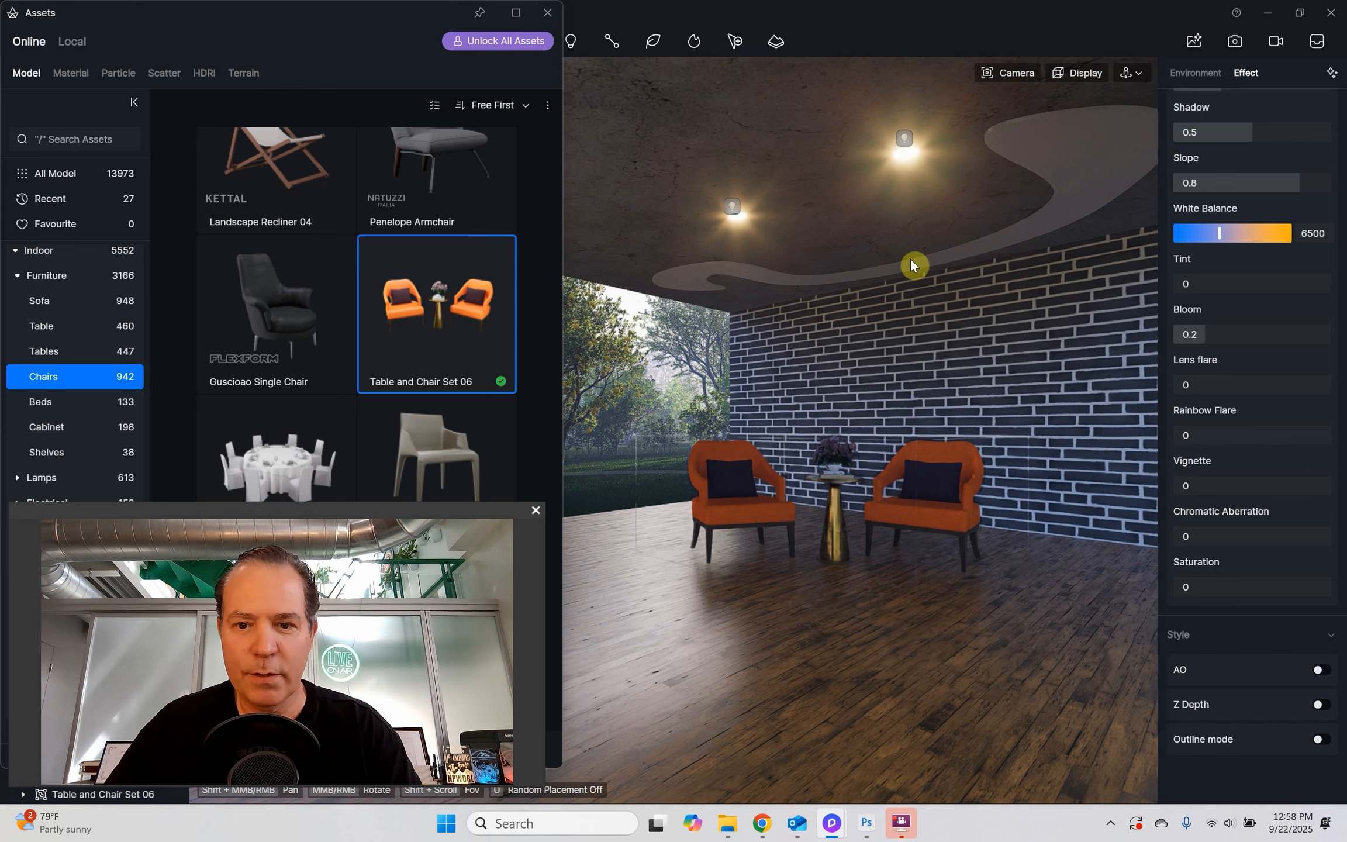
# - Select both ceiling point lights and set their attenuation radius to 4000
pyautogui.click(731, 211)
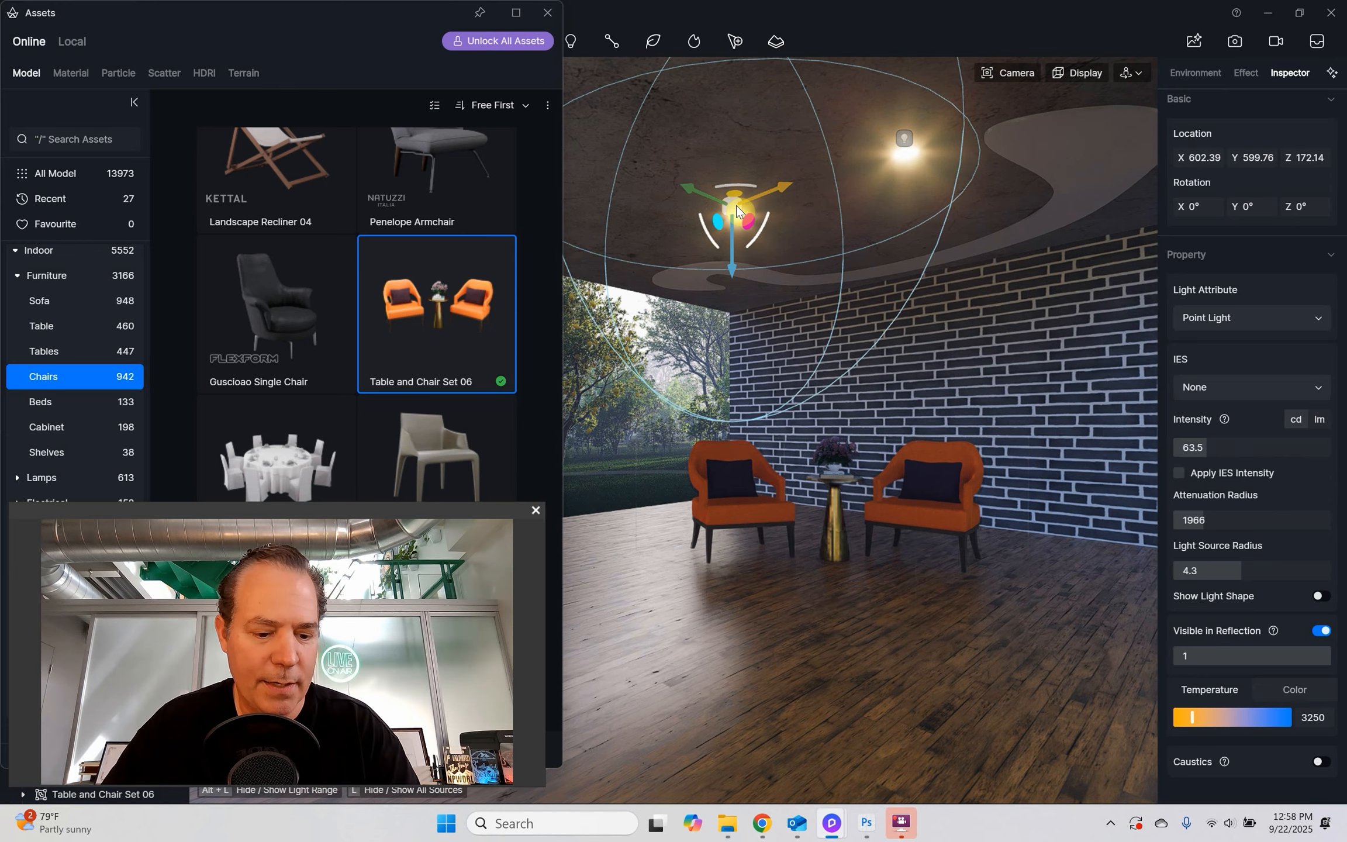
pyautogui.keyDown('ctrl'); pyautogui.click(903, 143); pyautogui.keyUp('ctrl')
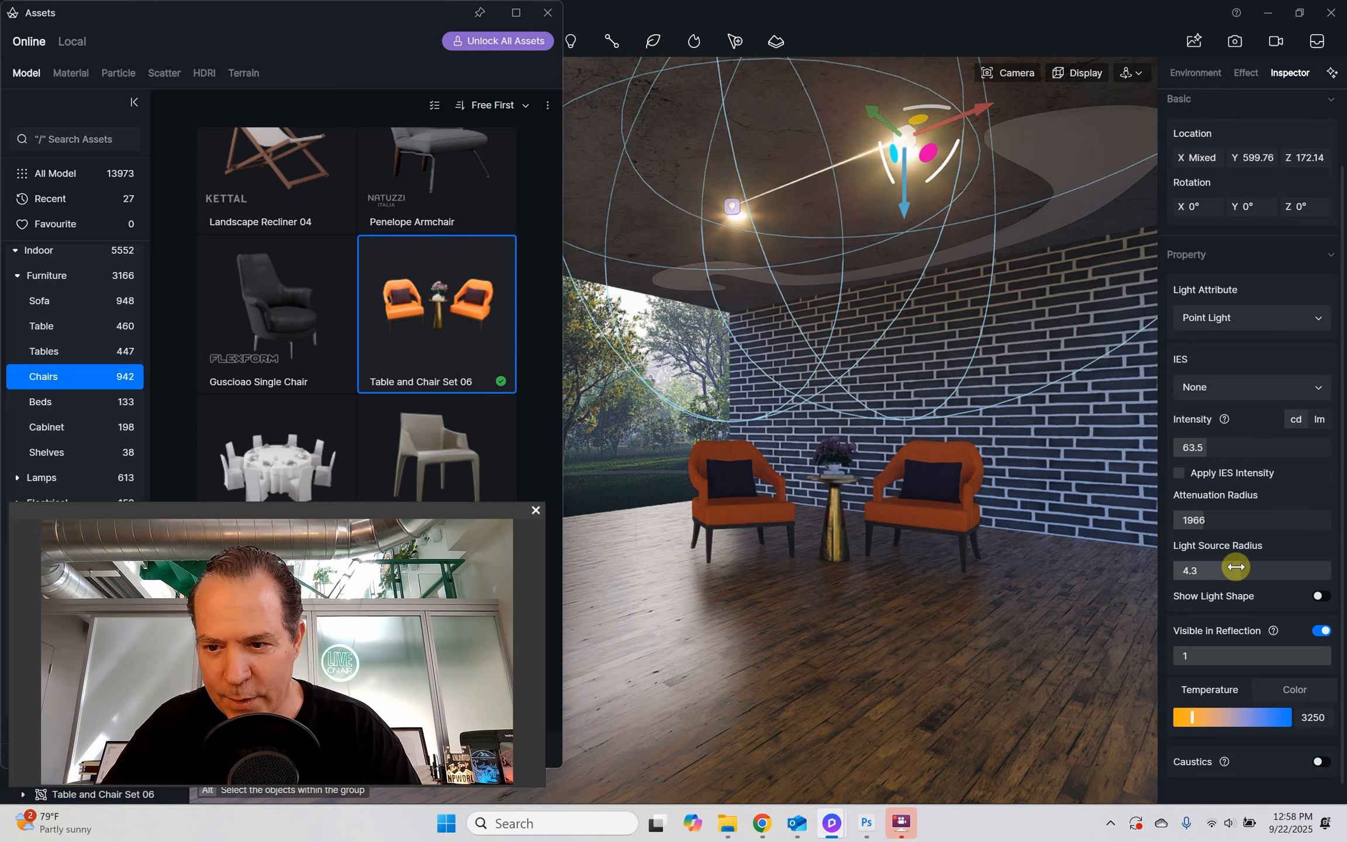
pyautogui.moveTo(1194, 520); pyautogui.dragTo(1224, 520)
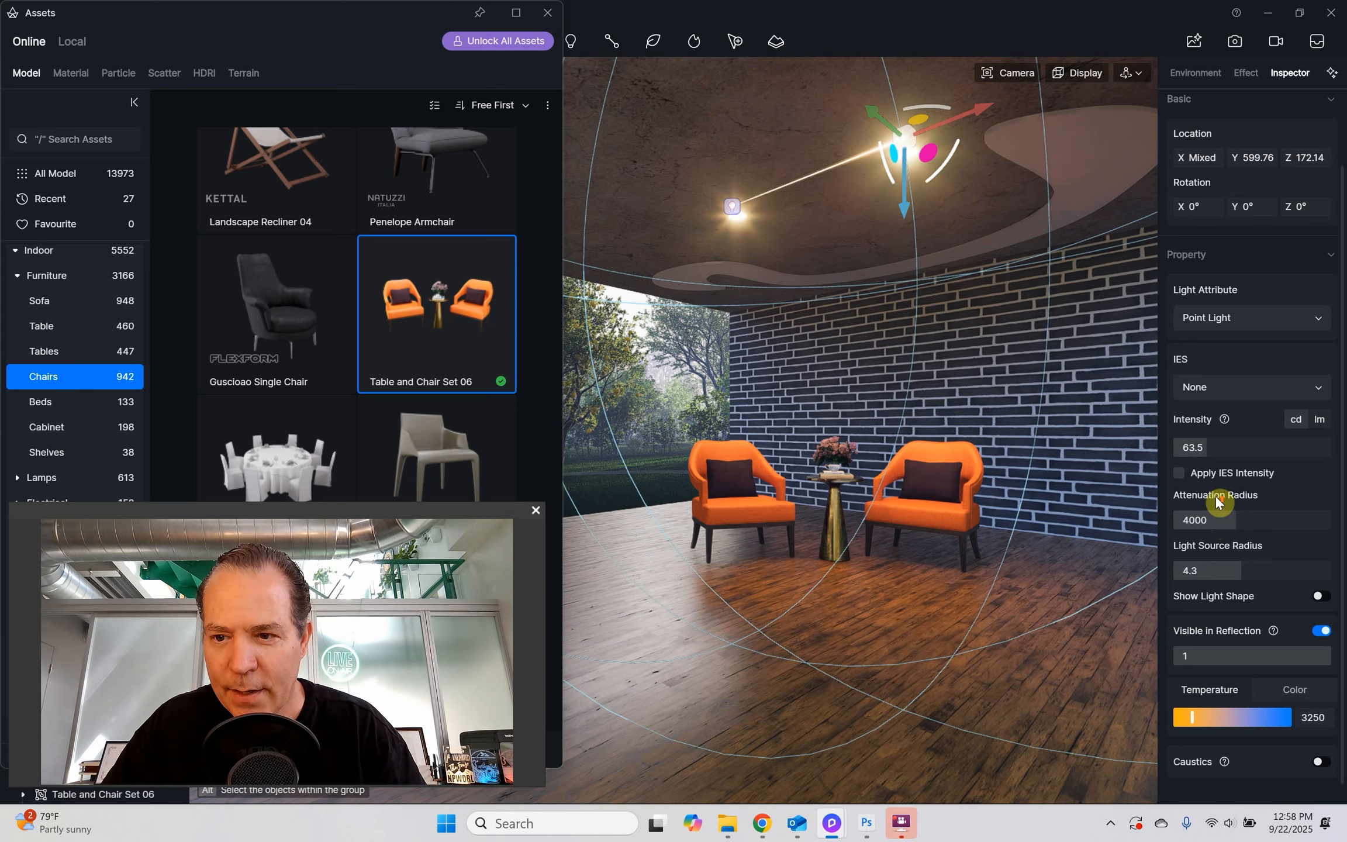
# - Apply the default IES 03 profile to both point lights and set their intensity to 12.5
pyautogui.scroll(2, 1214, 495)
pyautogui.scroll(-1, 1204, 468)
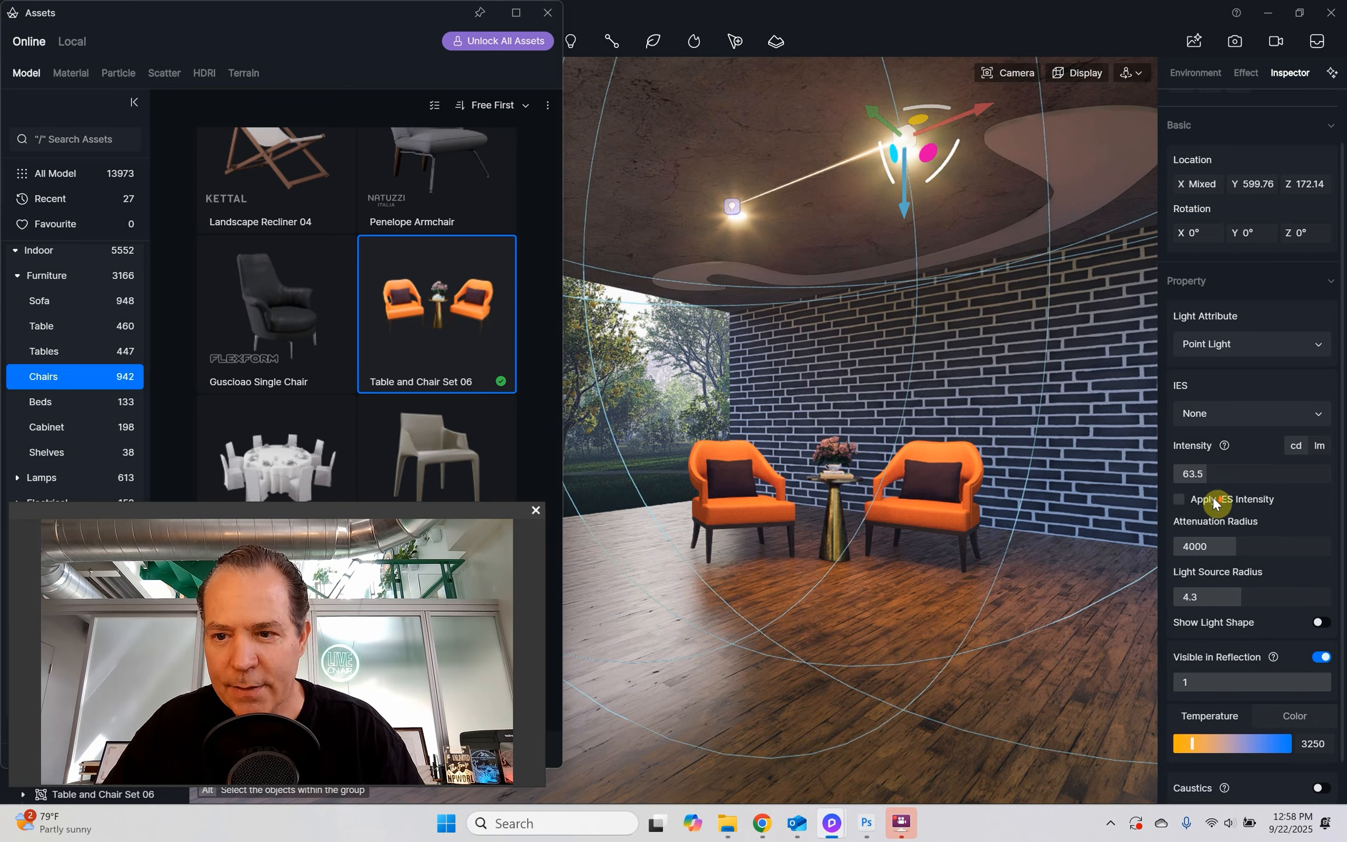
pyautogui.click(1208, 414)
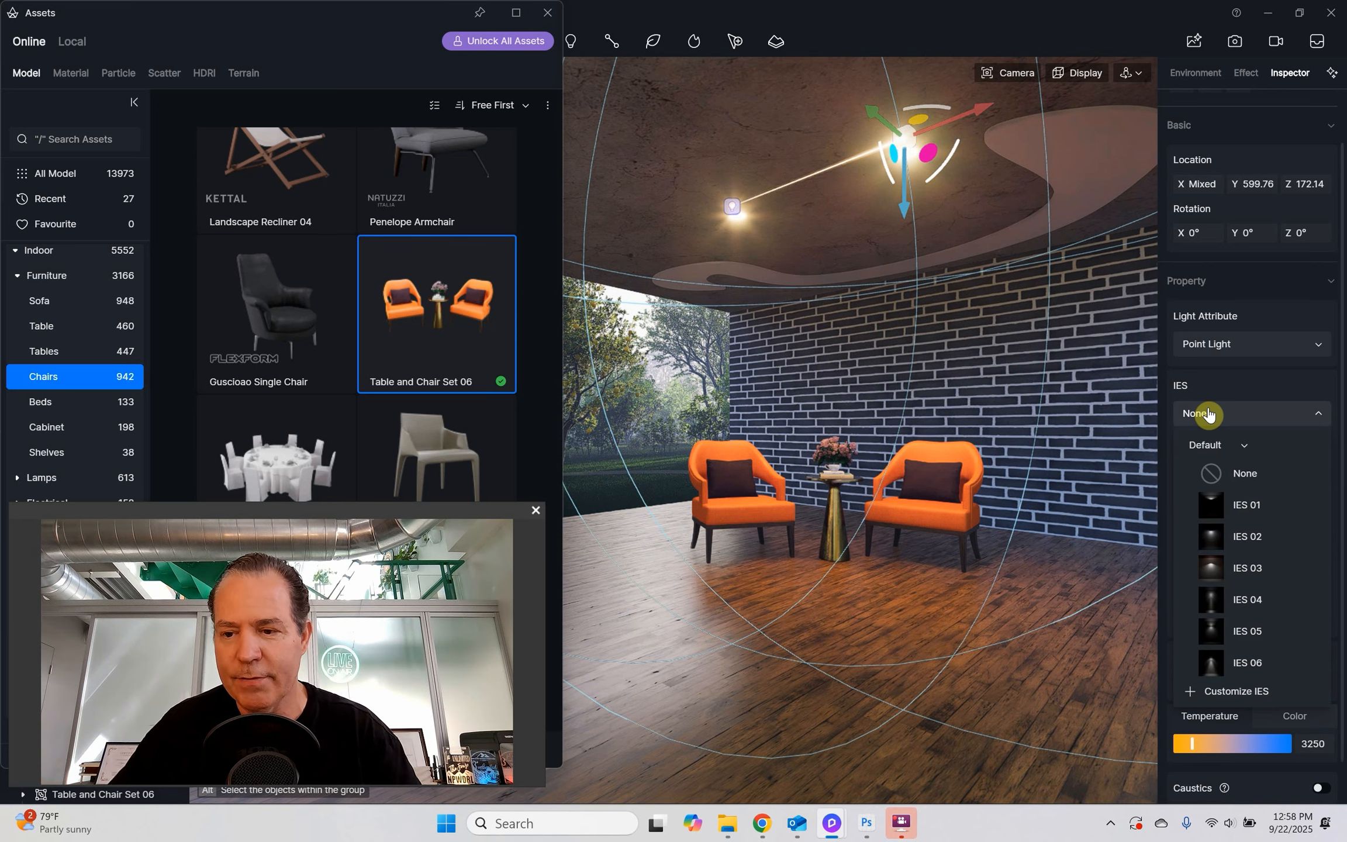
pyautogui.click(1242, 571)
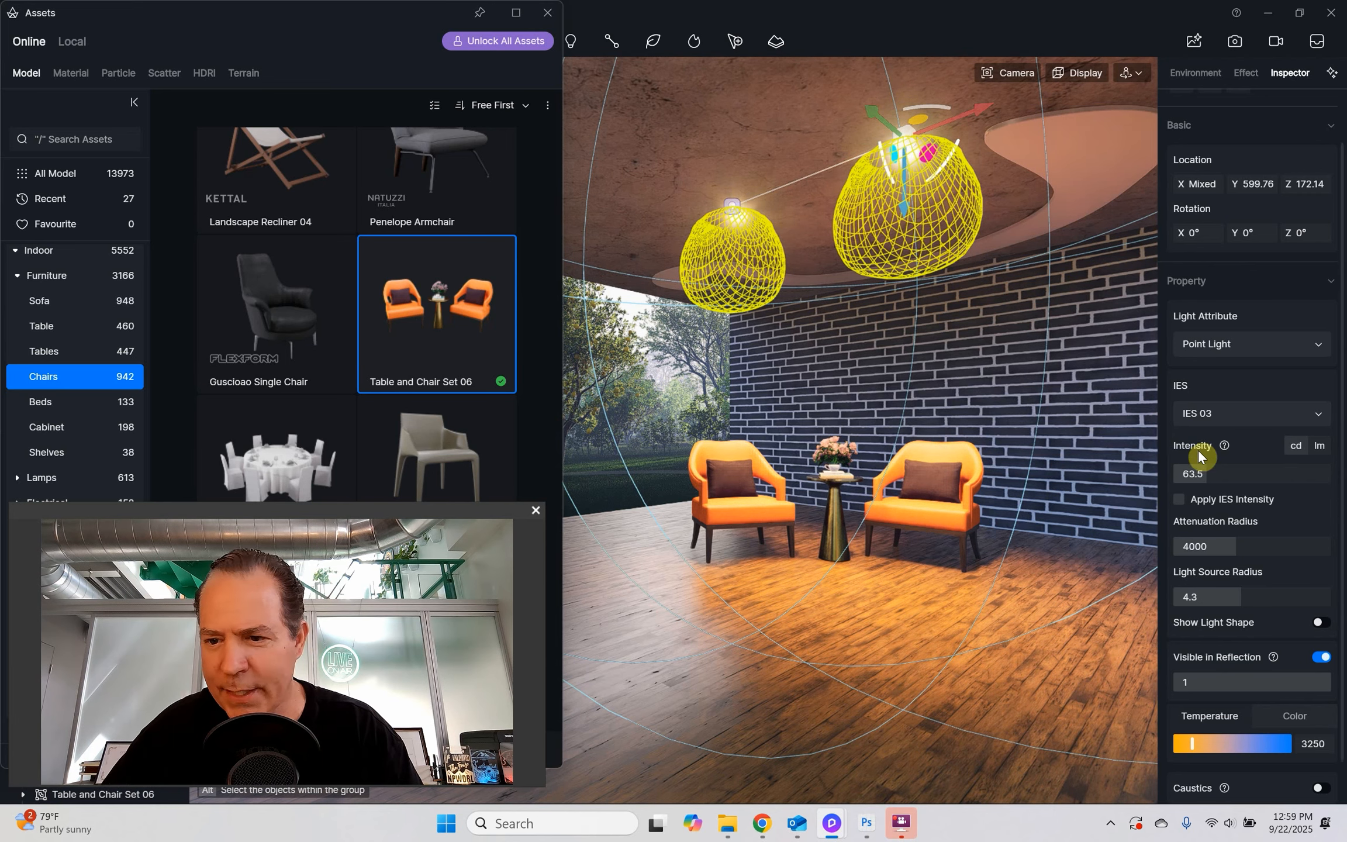
pyautogui.moveTo(1204, 471); pyautogui.dragTo(1179, 475)
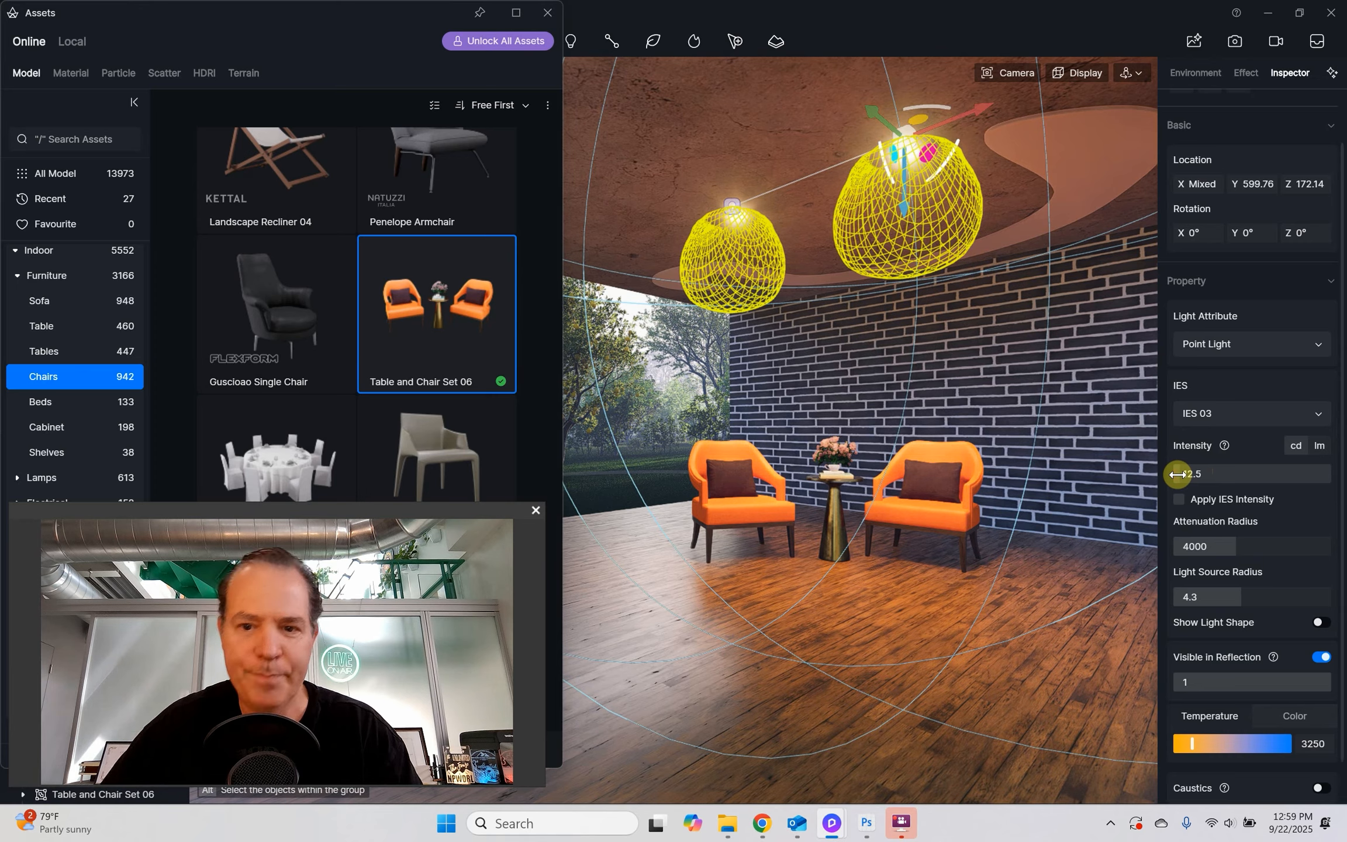
pyautogui.scroll(-5, 813, 296)
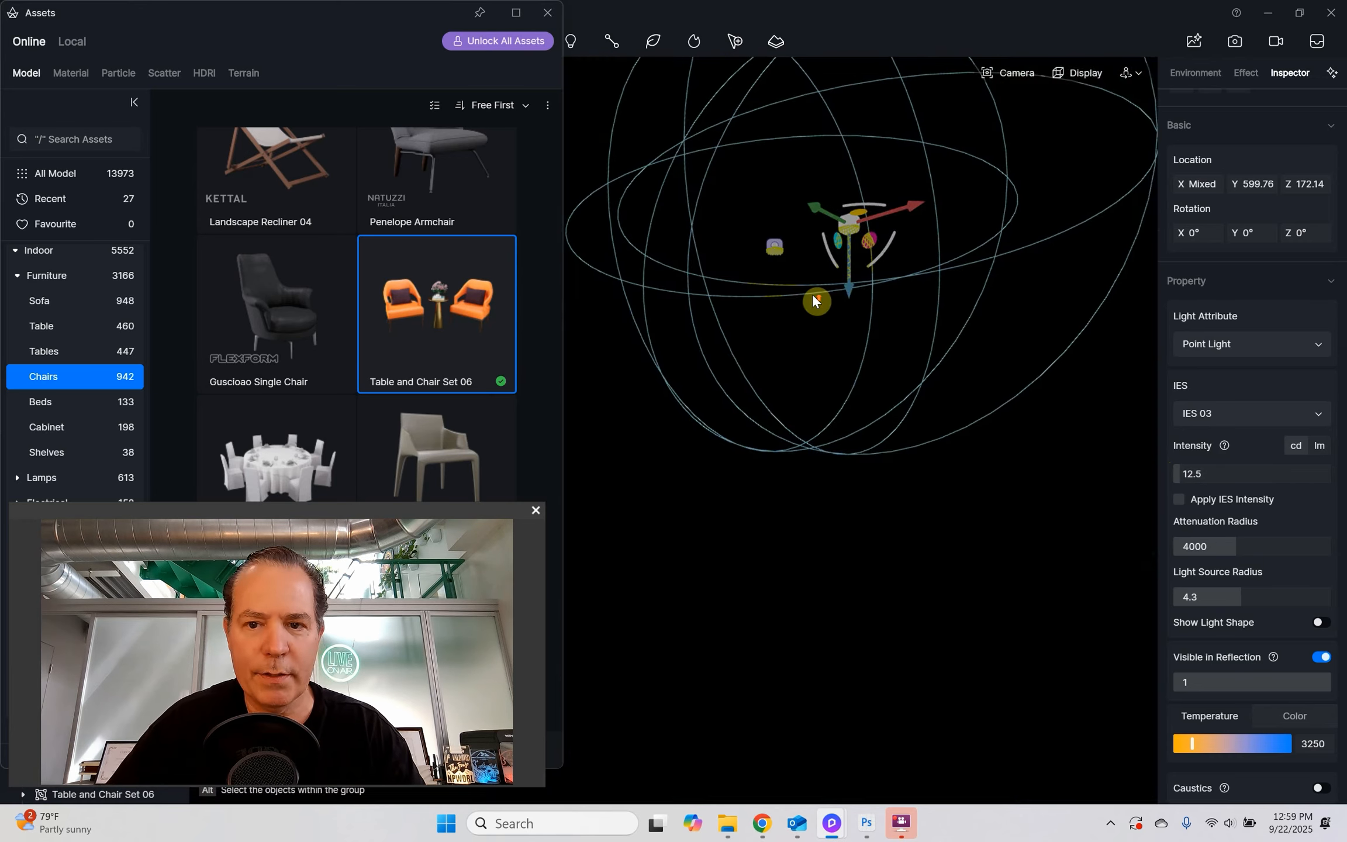
pyautogui.scroll(5, 813, 295)
pyautogui.moveTo(814, 295); pyautogui.dragTo(900, 393, button='middle')
pyautogui.click(568, 42)
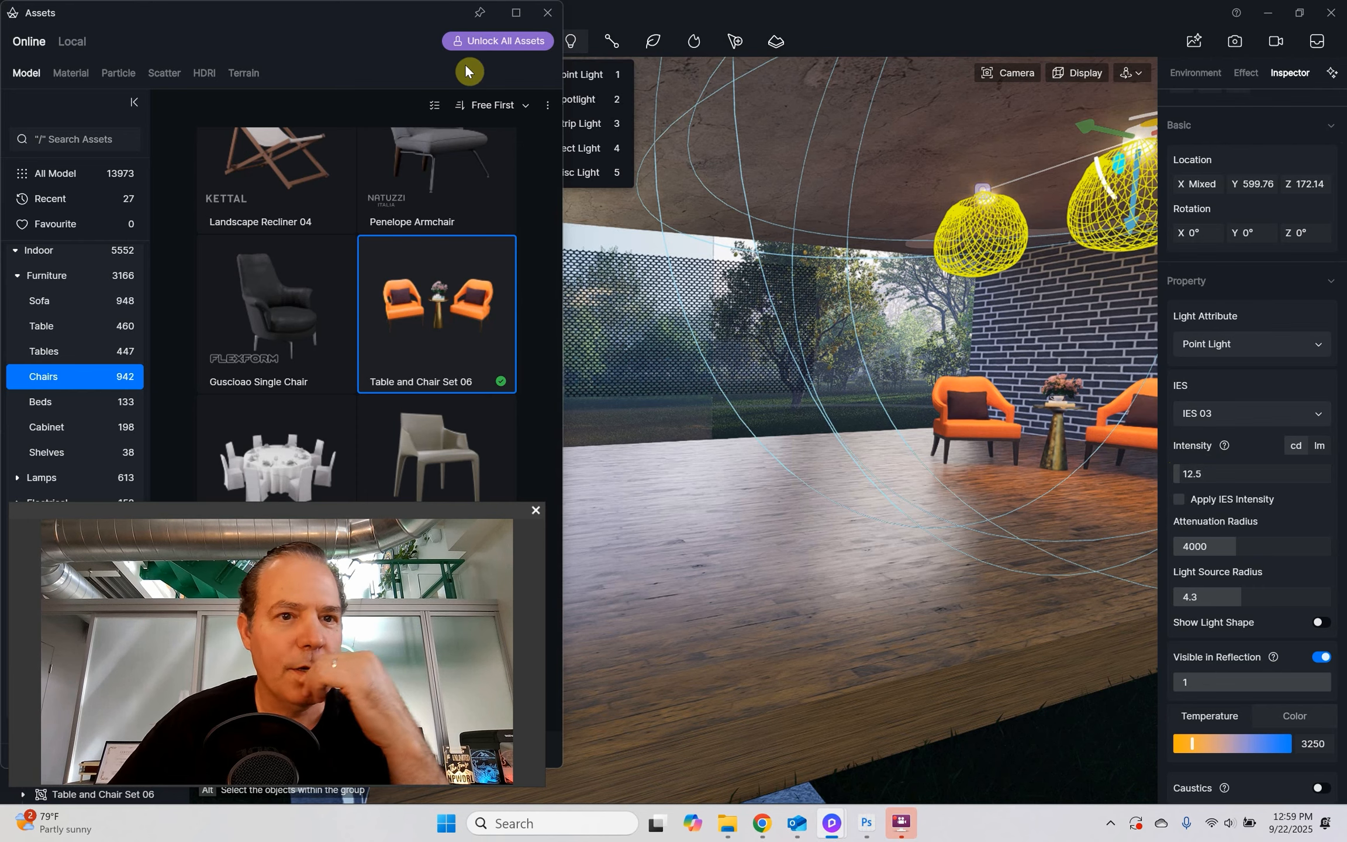
pyautogui.click(547, 12)
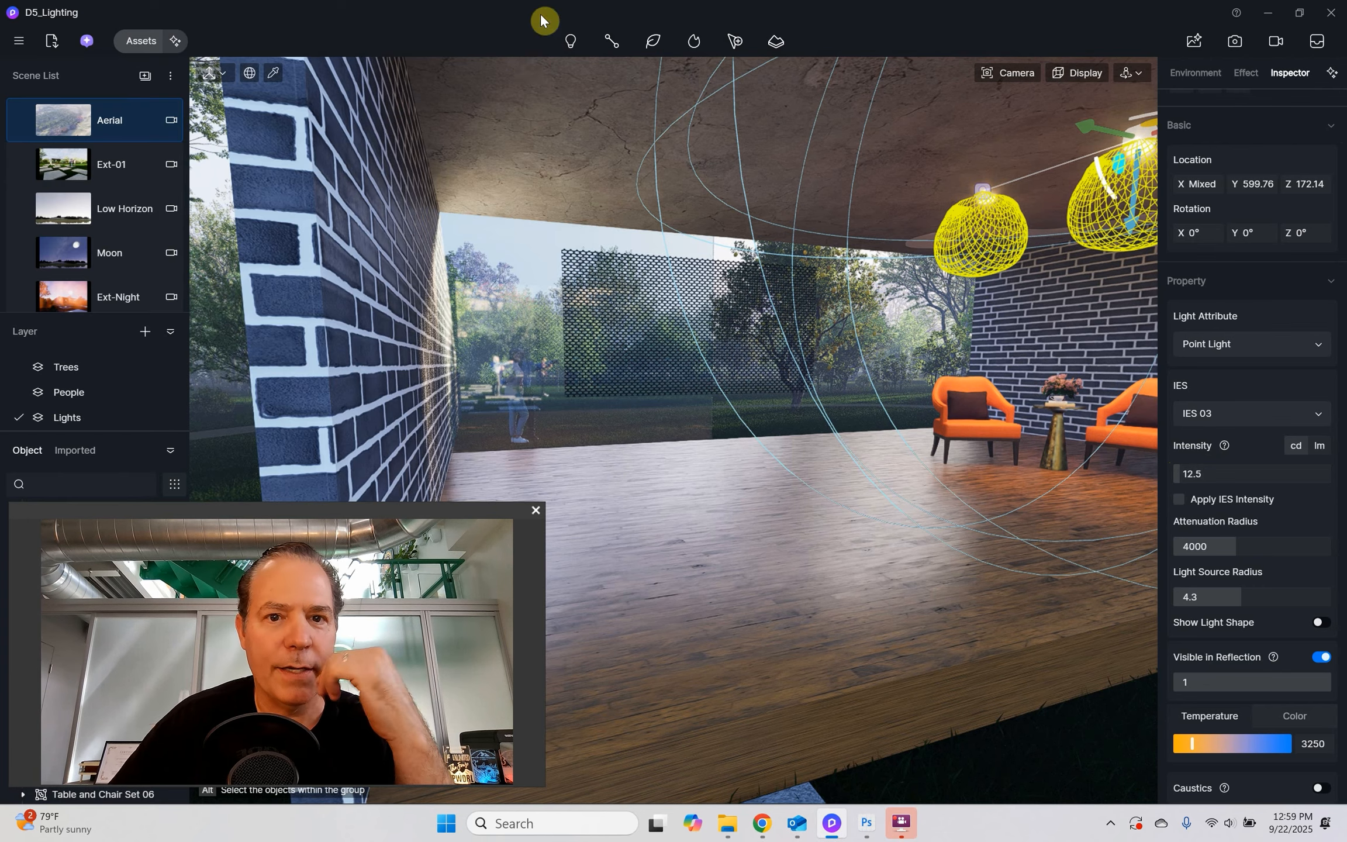
pyautogui.click(570, 44)
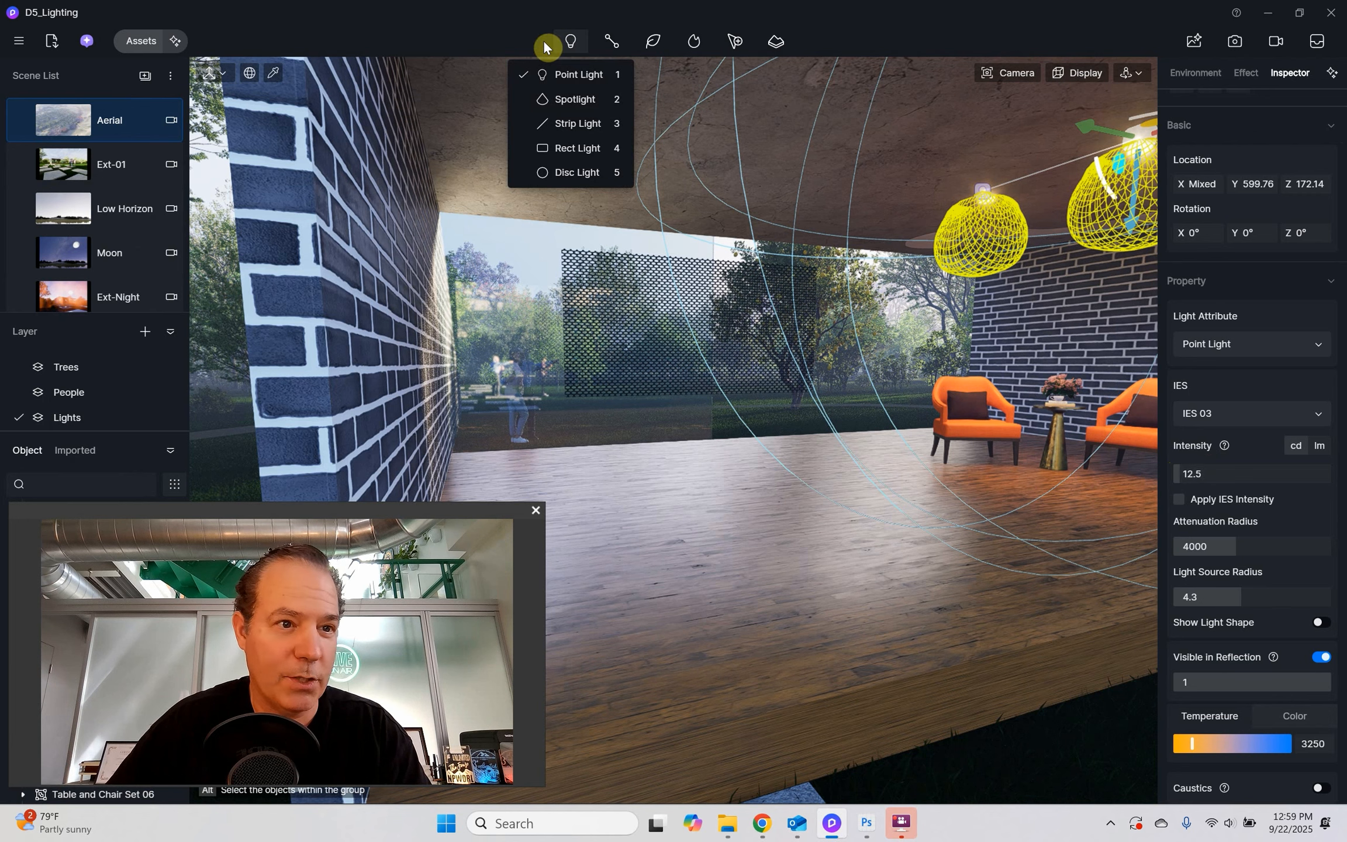
# - Place the Objects Floor Lamp 03 model from the indoor lamps on the pavilion floor and move it to about X 525.67, Y 447.12
pyautogui.click(144, 41)
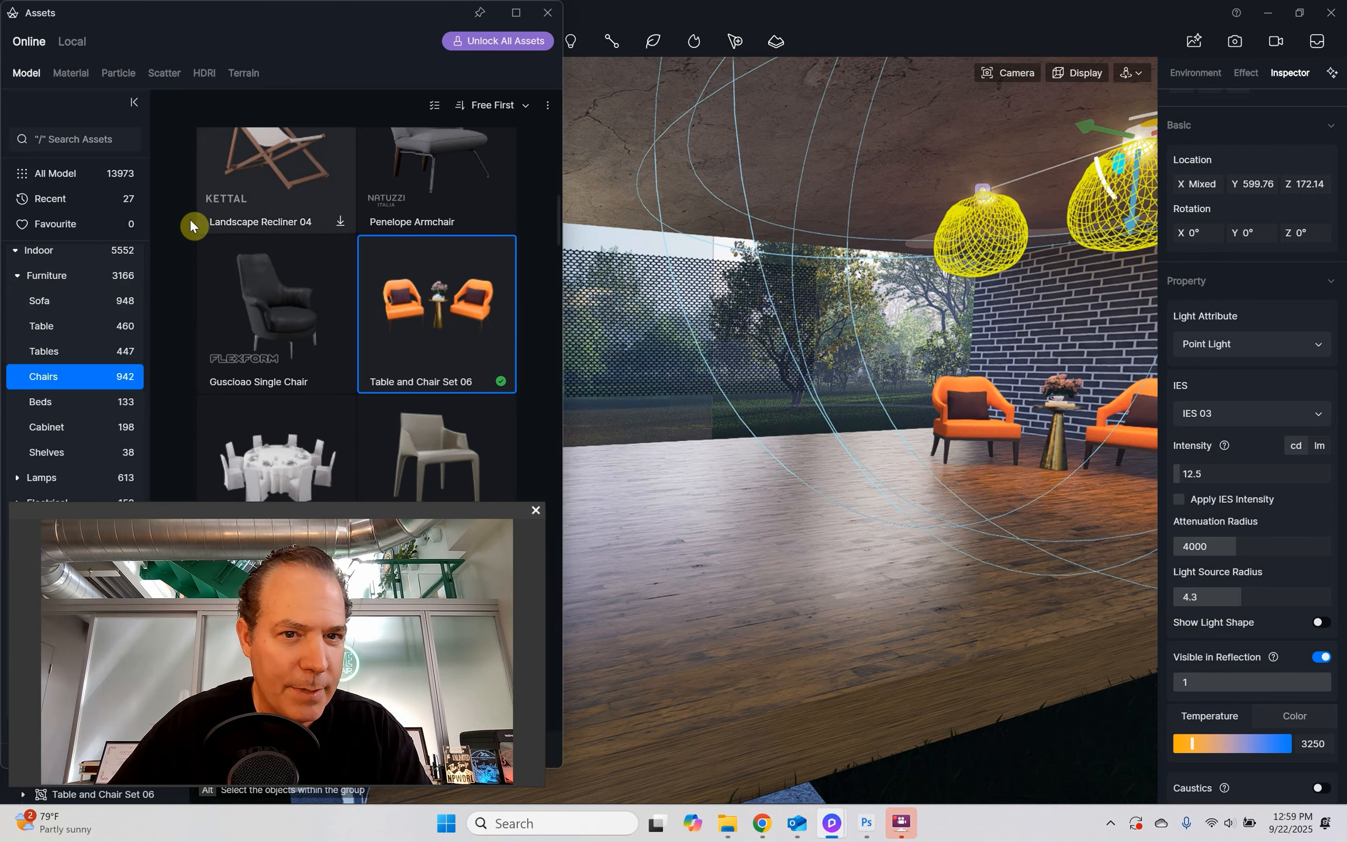
pyautogui.click(21, 280)
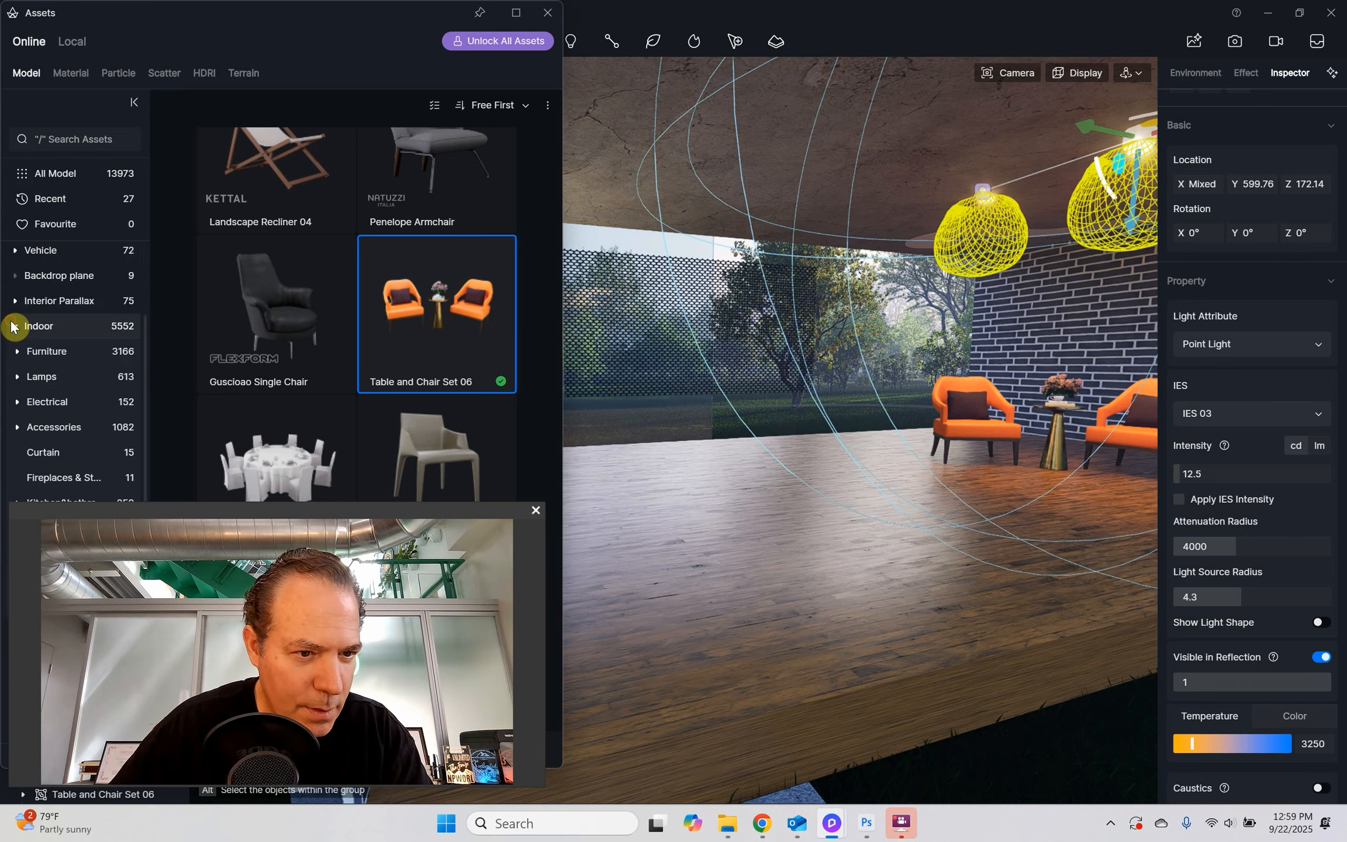
pyautogui.click(33, 381)
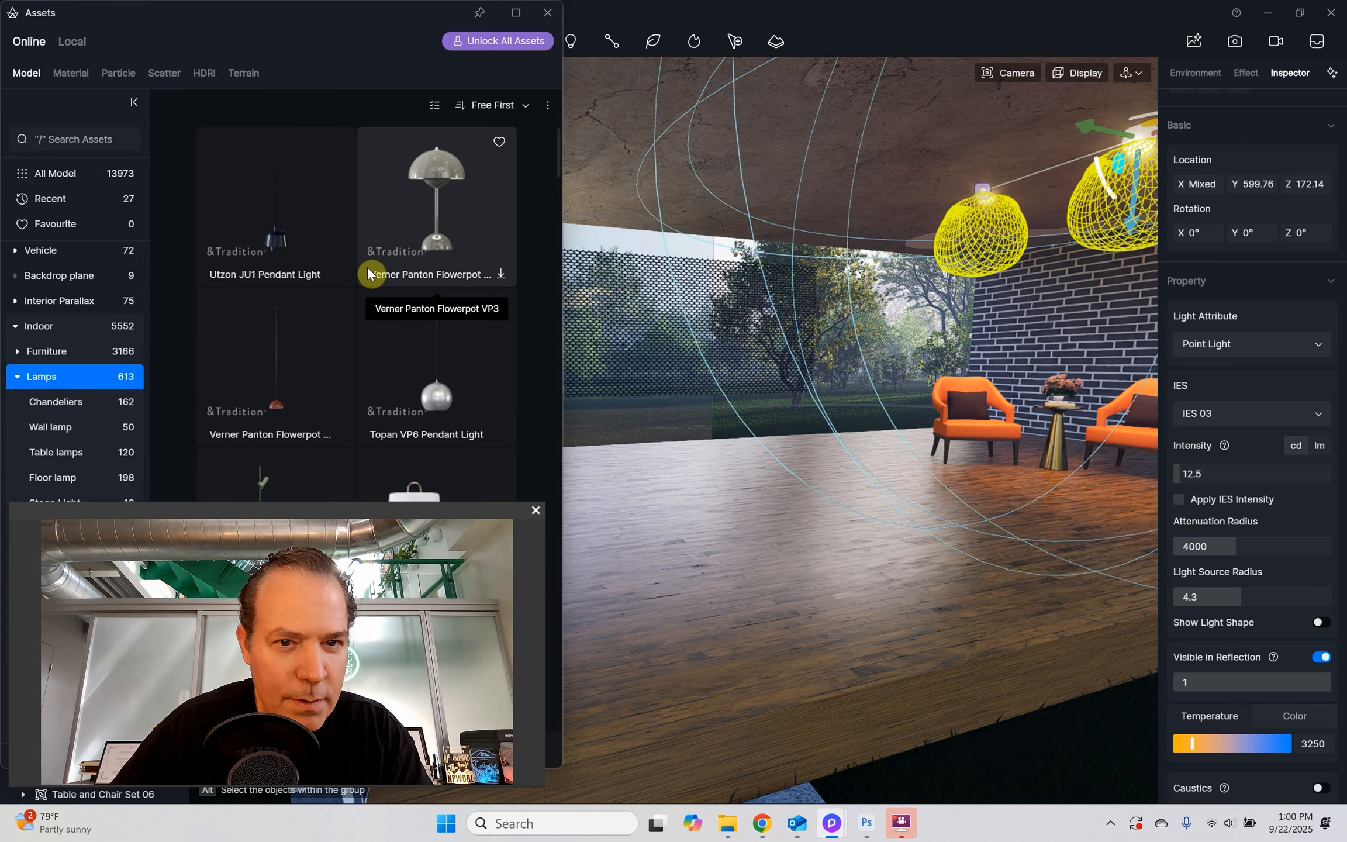
pyautogui.scroll(-2, 429, 165)
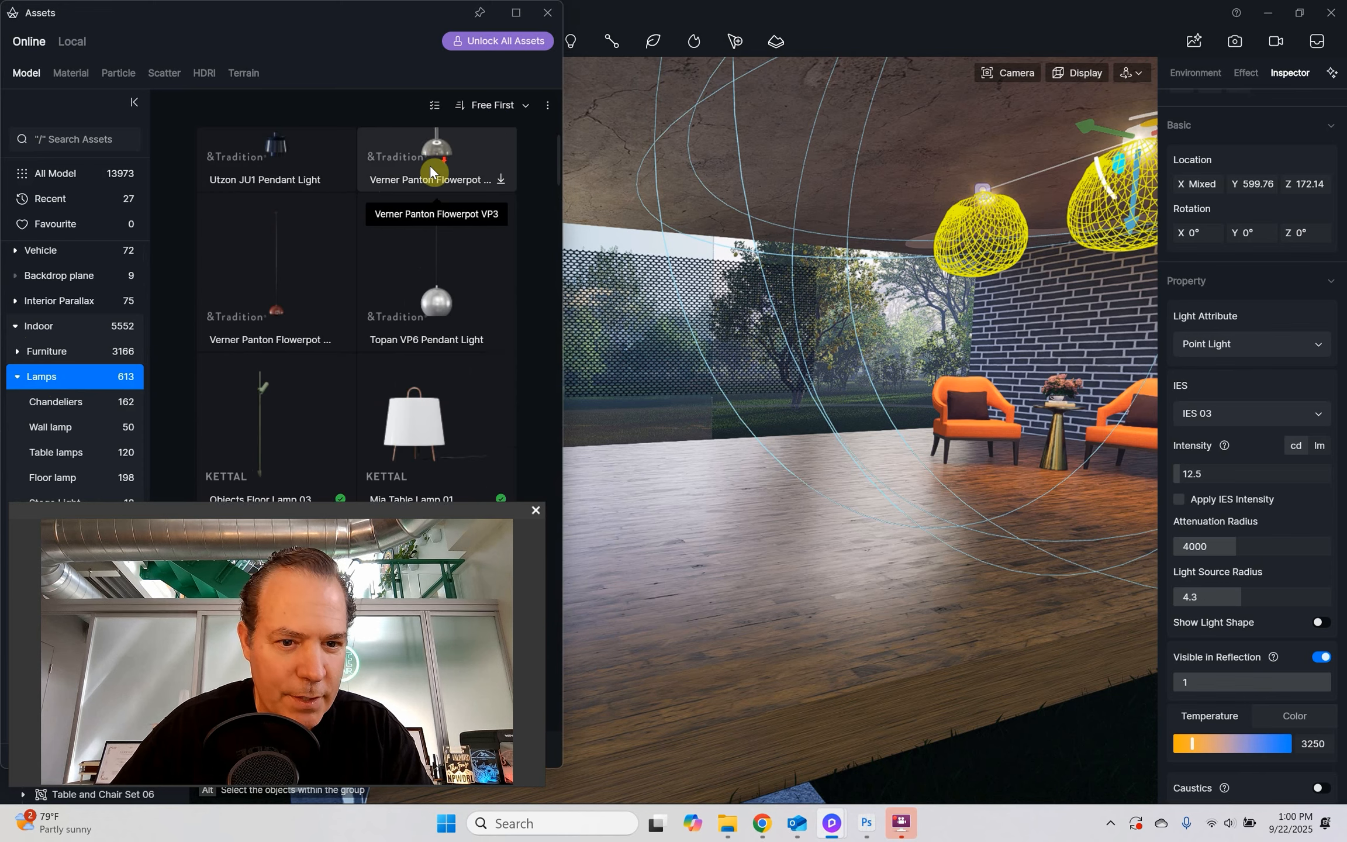
pyautogui.scroll(-1, 417, 171)
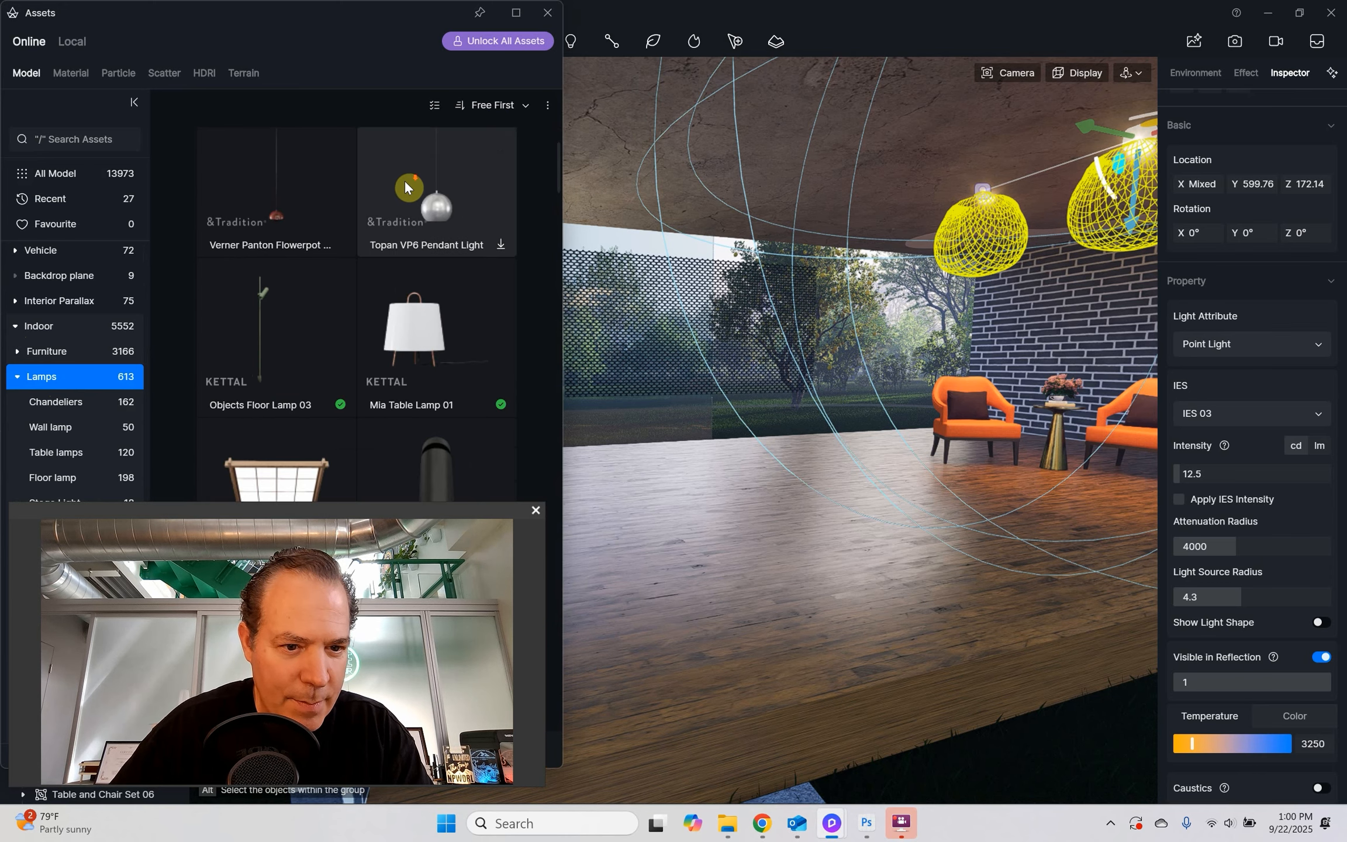
pyautogui.click(269, 319)
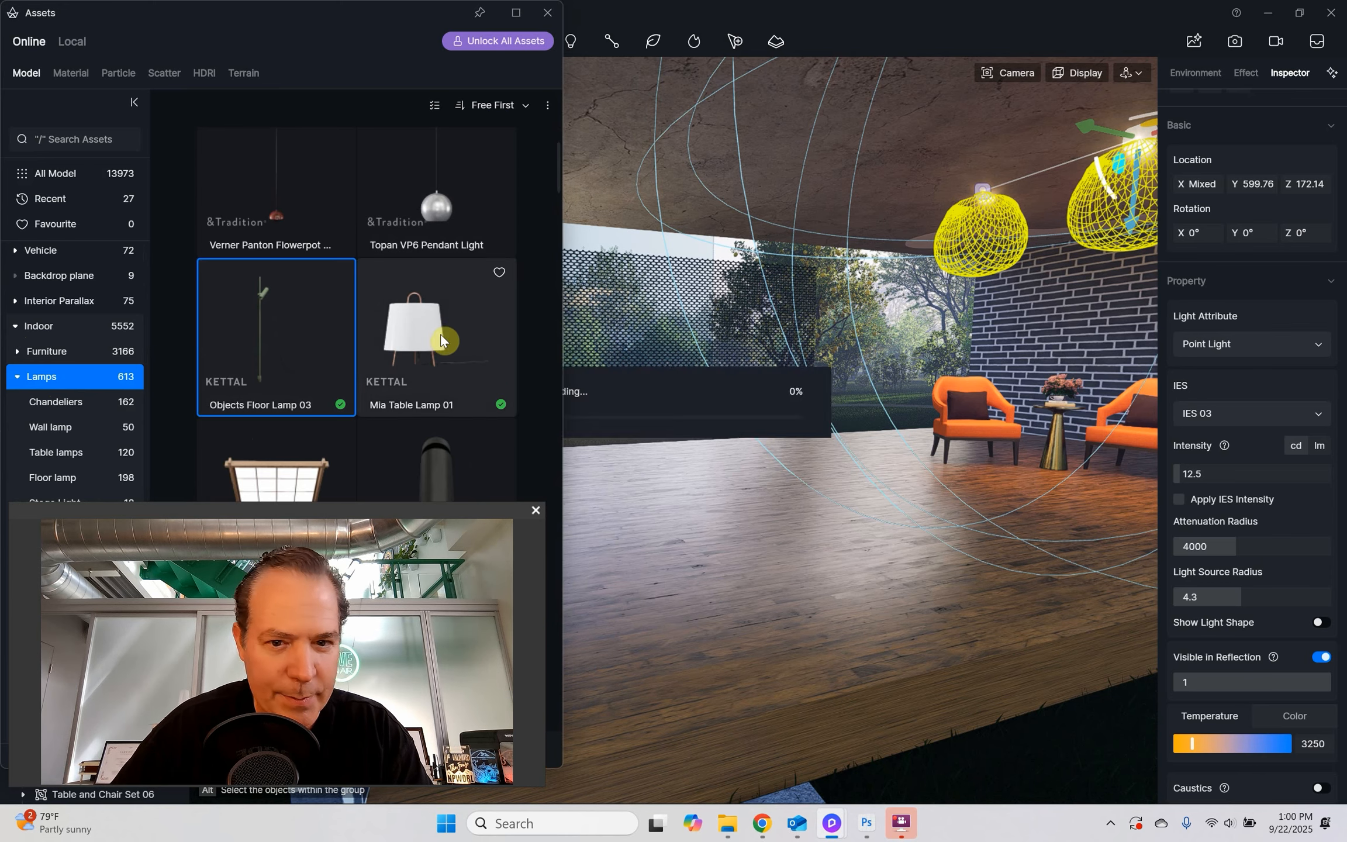
pyautogui.click(673, 538)
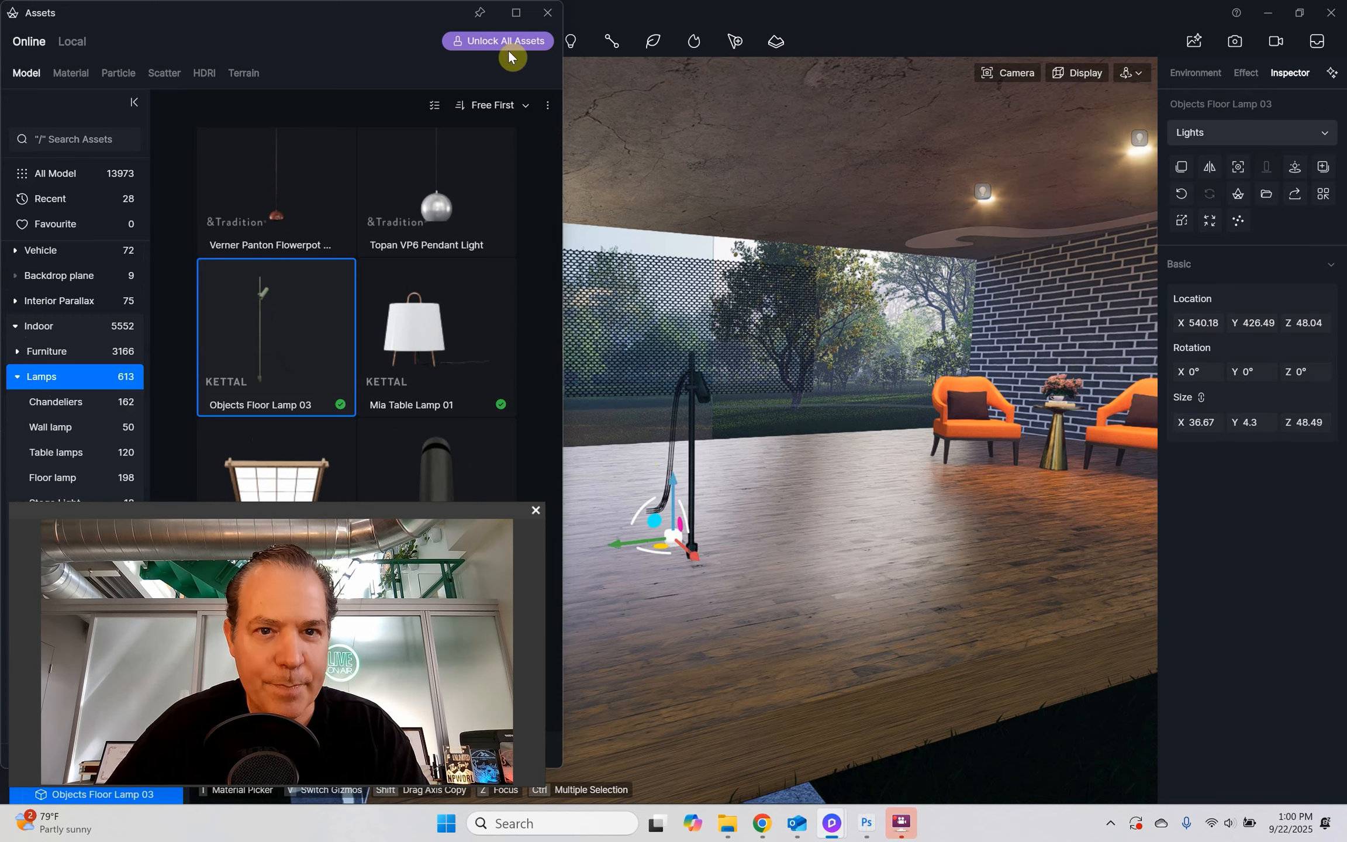
pyautogui.click(547, 12)
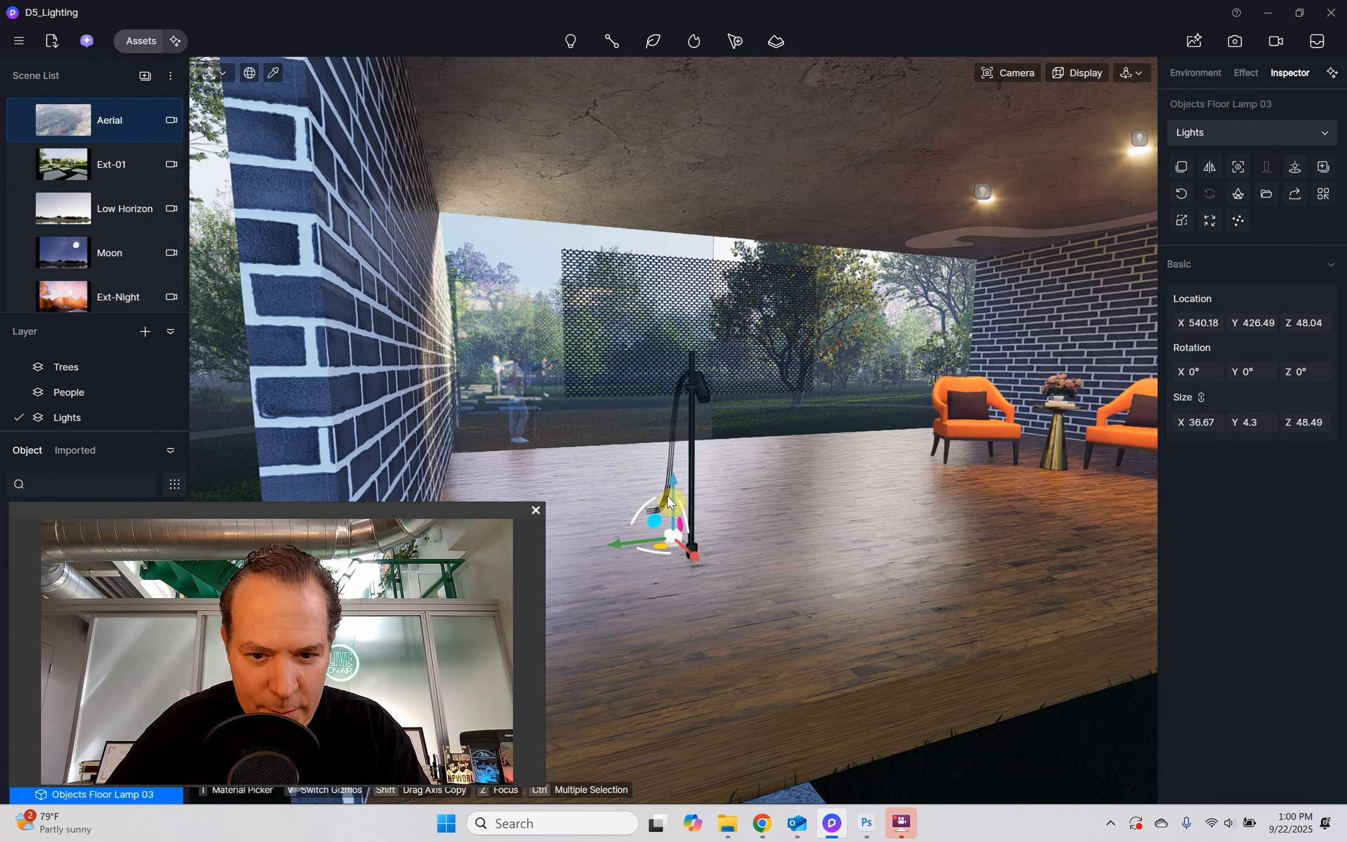
pyautogui.moveTo(674, 484); pyautogui.dragTo(674, 467)
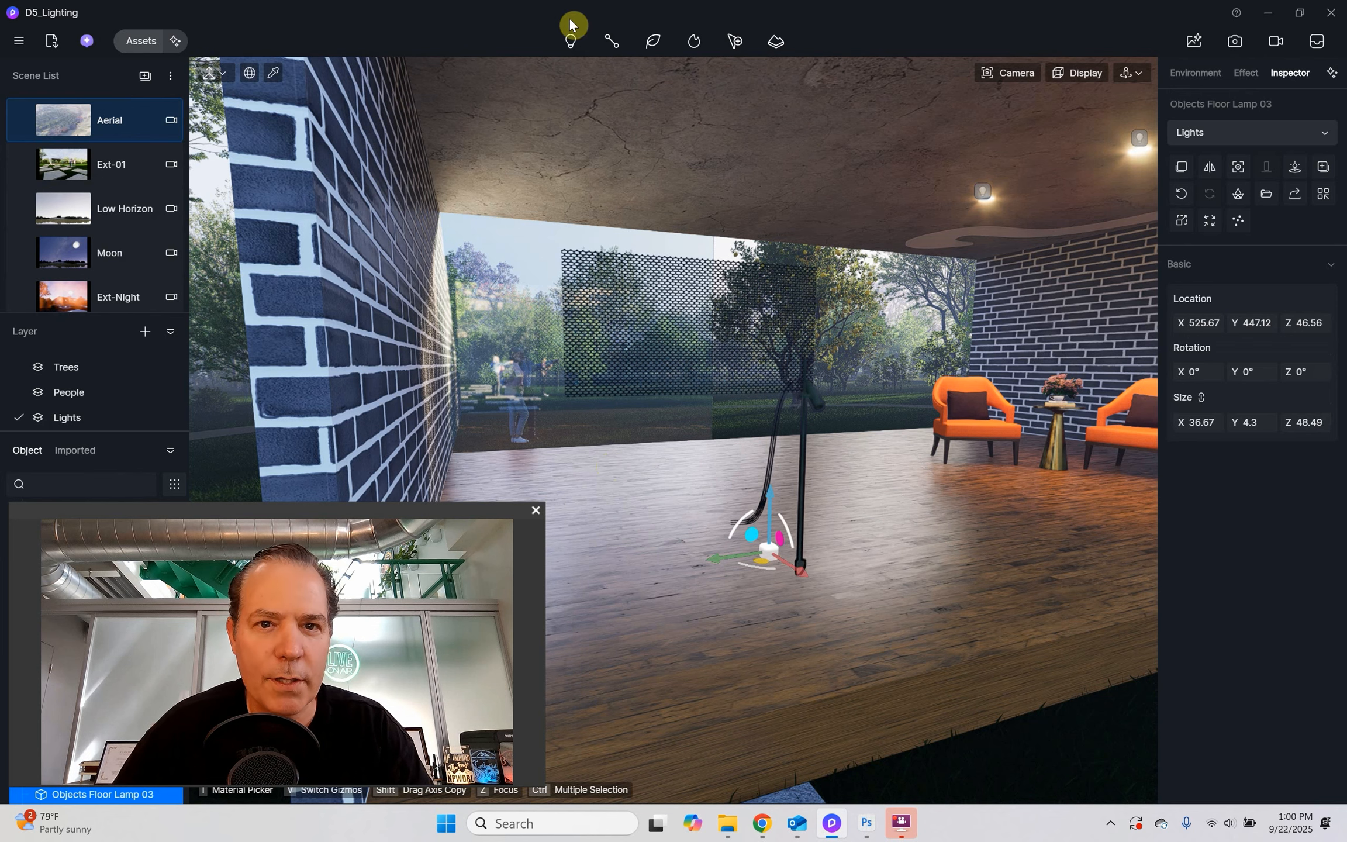
# - Add a spotlight to the scene, aiming its placement at the head of the floor lamp
pyautogui.click(572, 37)
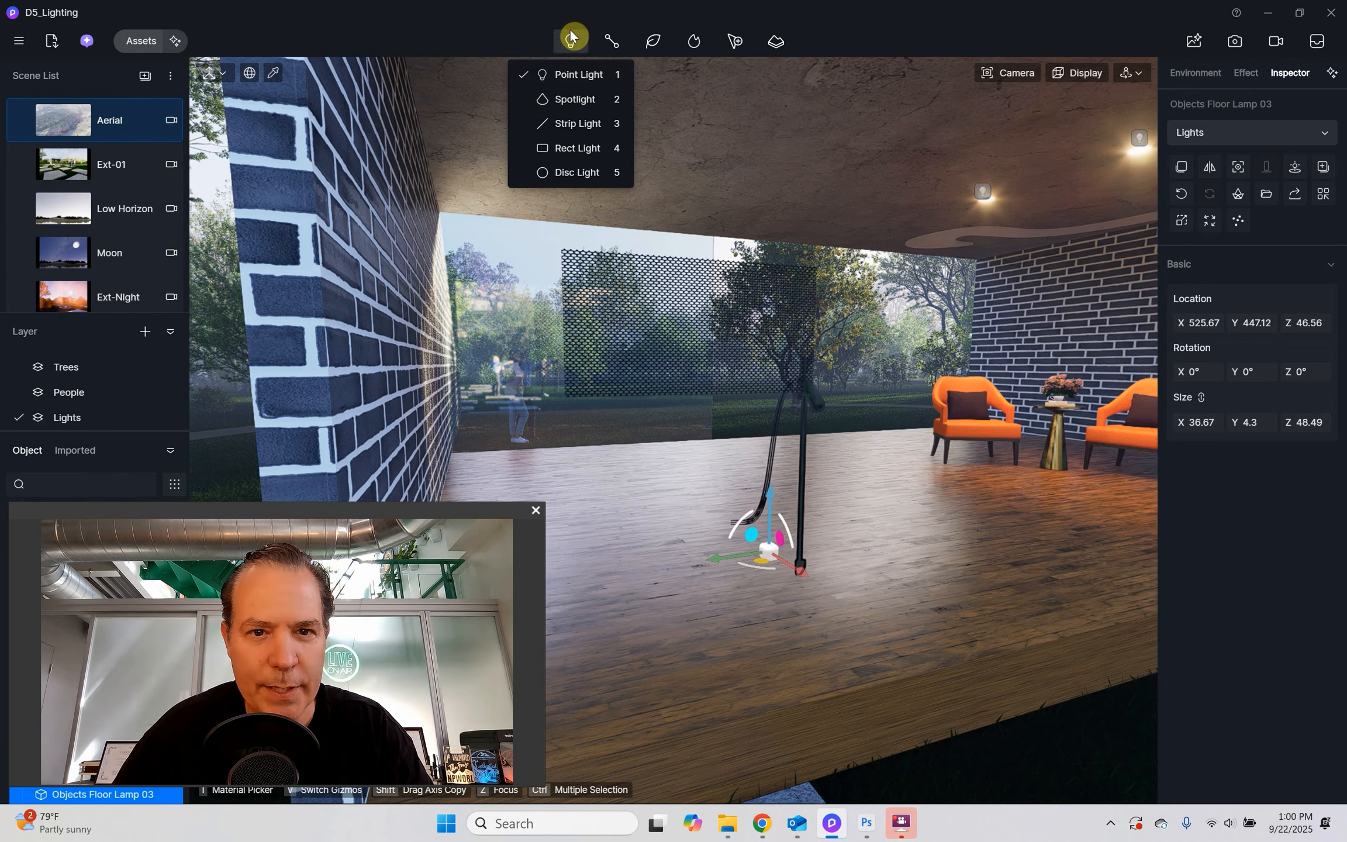
pyautogui.click(565, 98)
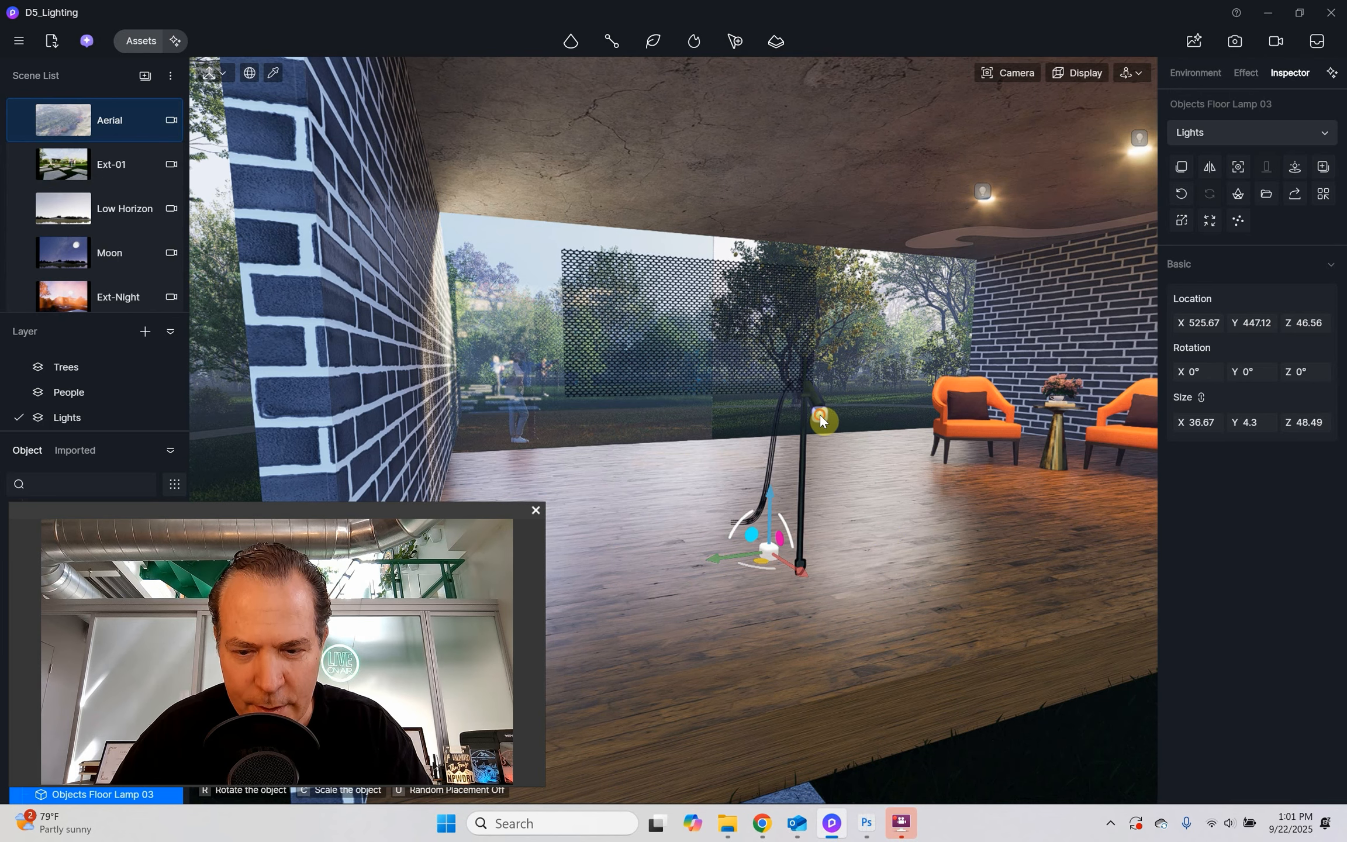
pyautogui.click(820, 416)
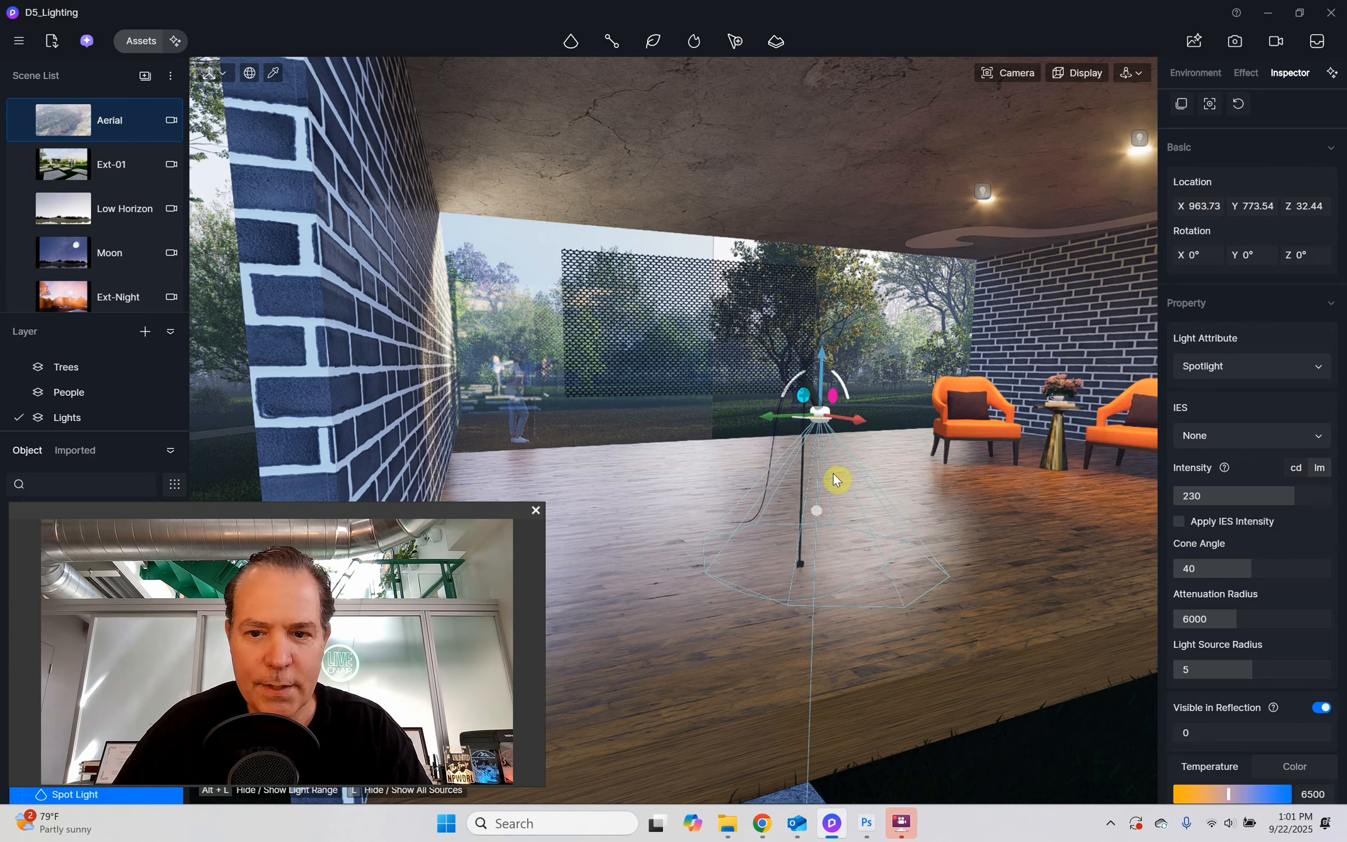
pyautogui.scroll(6, 828, 430)
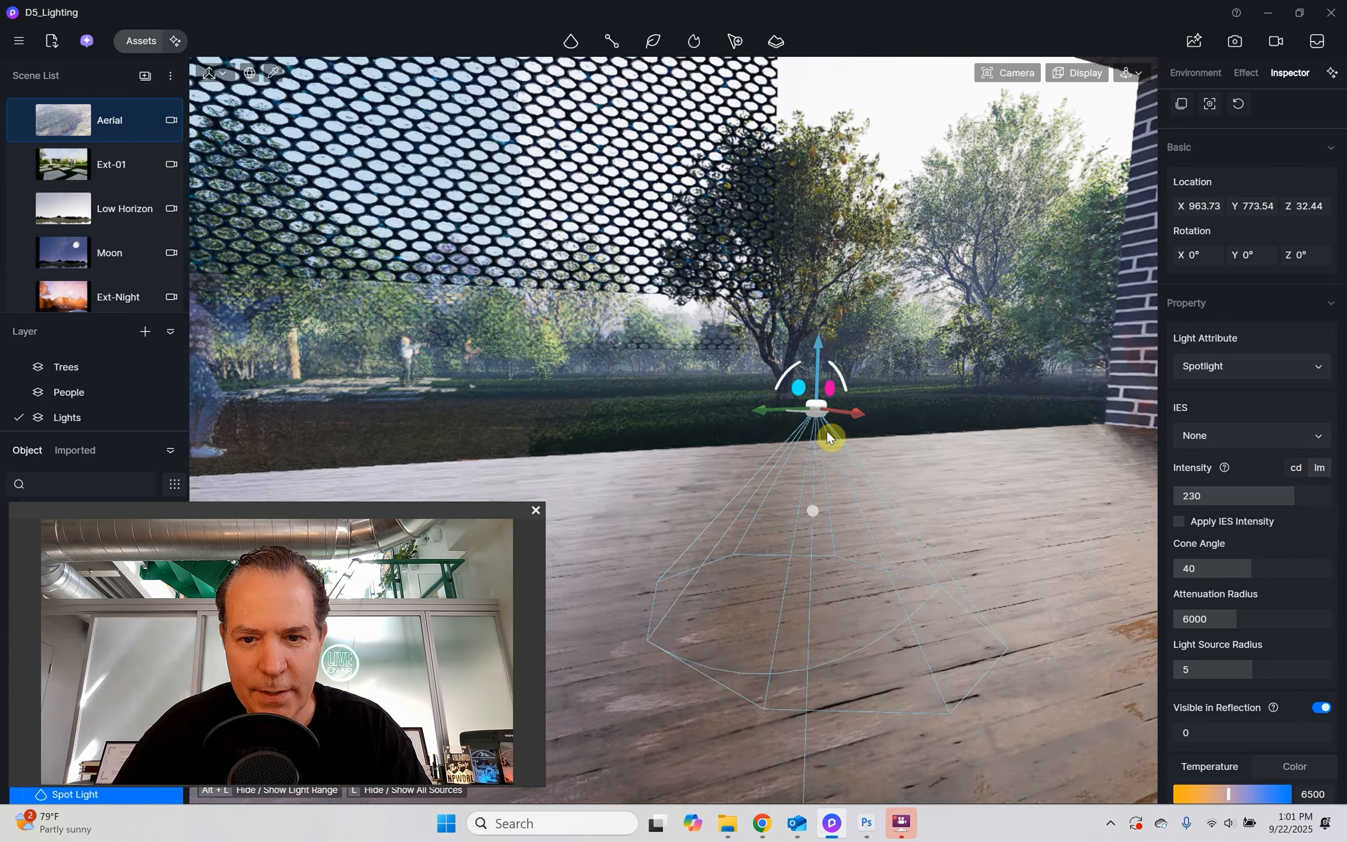
pyautogui.scroll(-6, 826, 430)
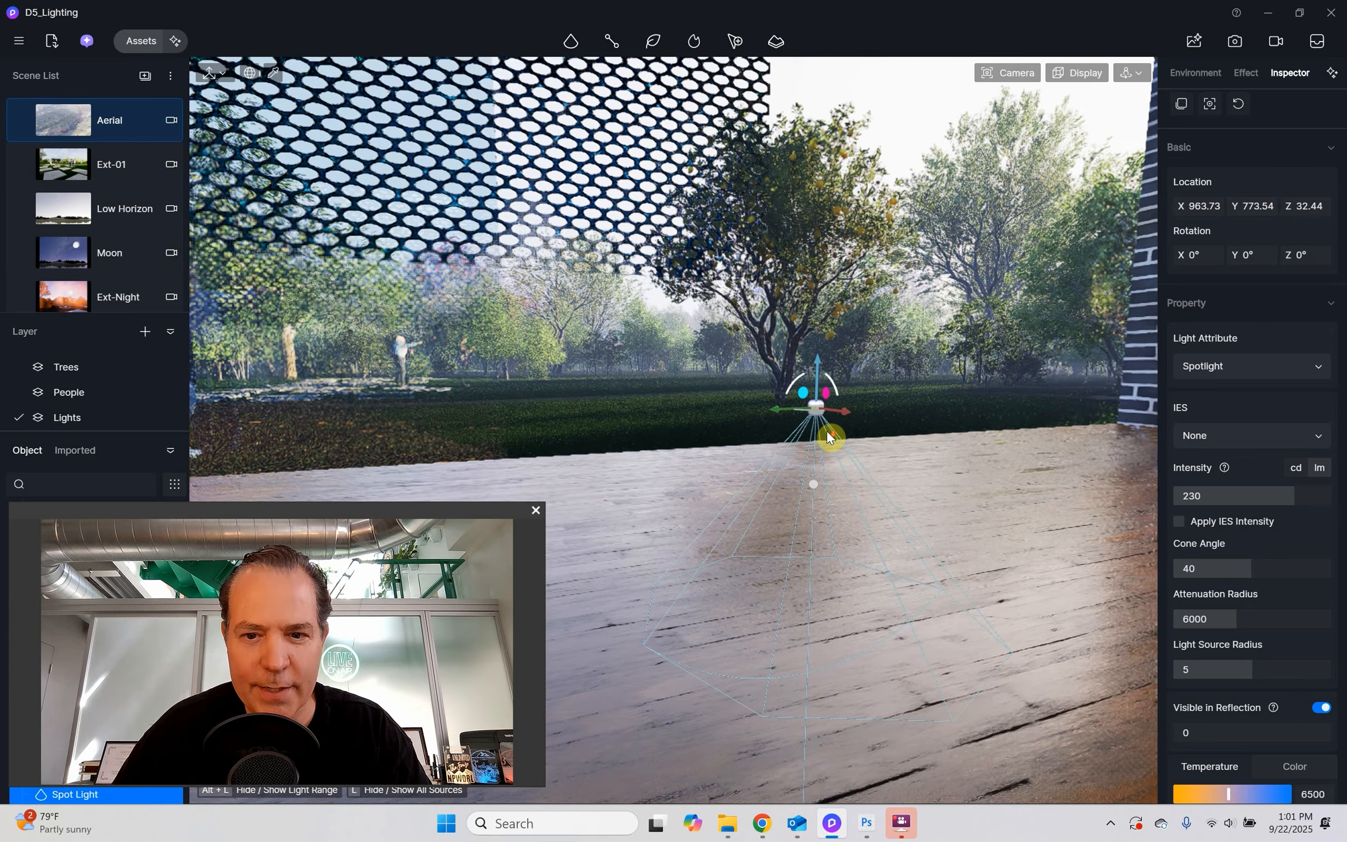
pyautogui.scroll(-4, 828, 430)
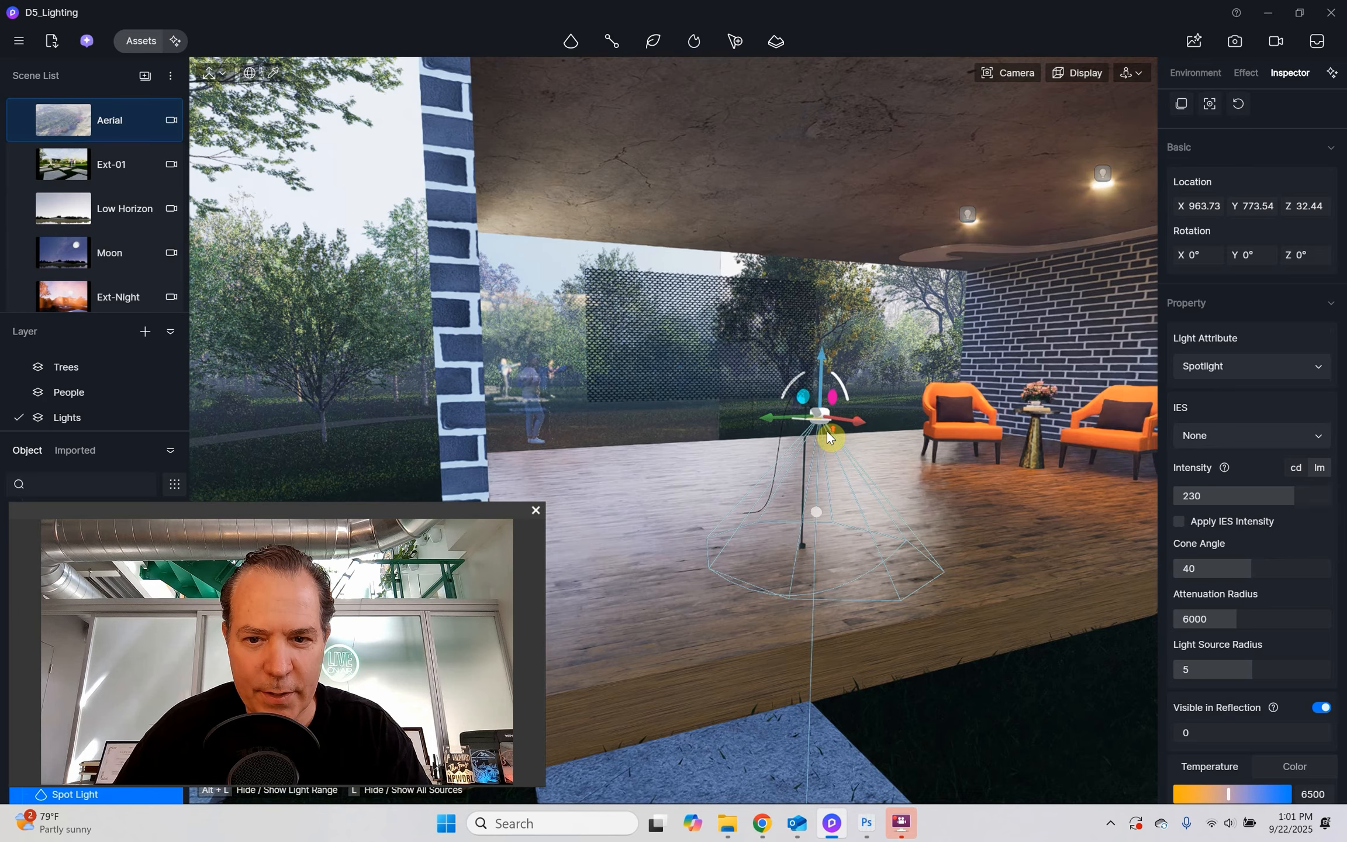
pyautogui.scroll(3, 827, 430)
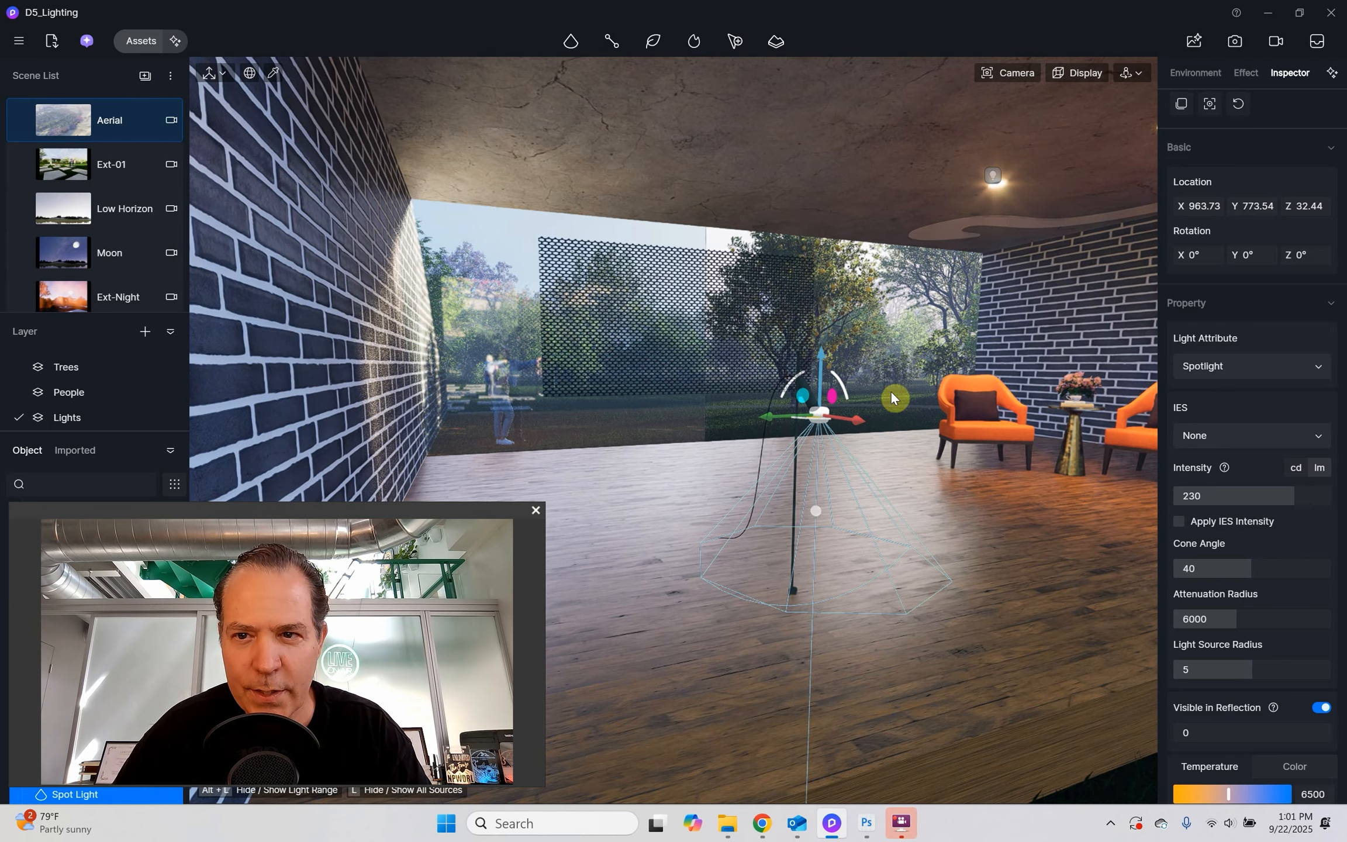
# - Using a wireframe top view, reposition the spotlight over the floor lamp at about X 506.59, Y 448.2, Z 87.45, and restore the lit display
pyautogui.click(1016, 75)
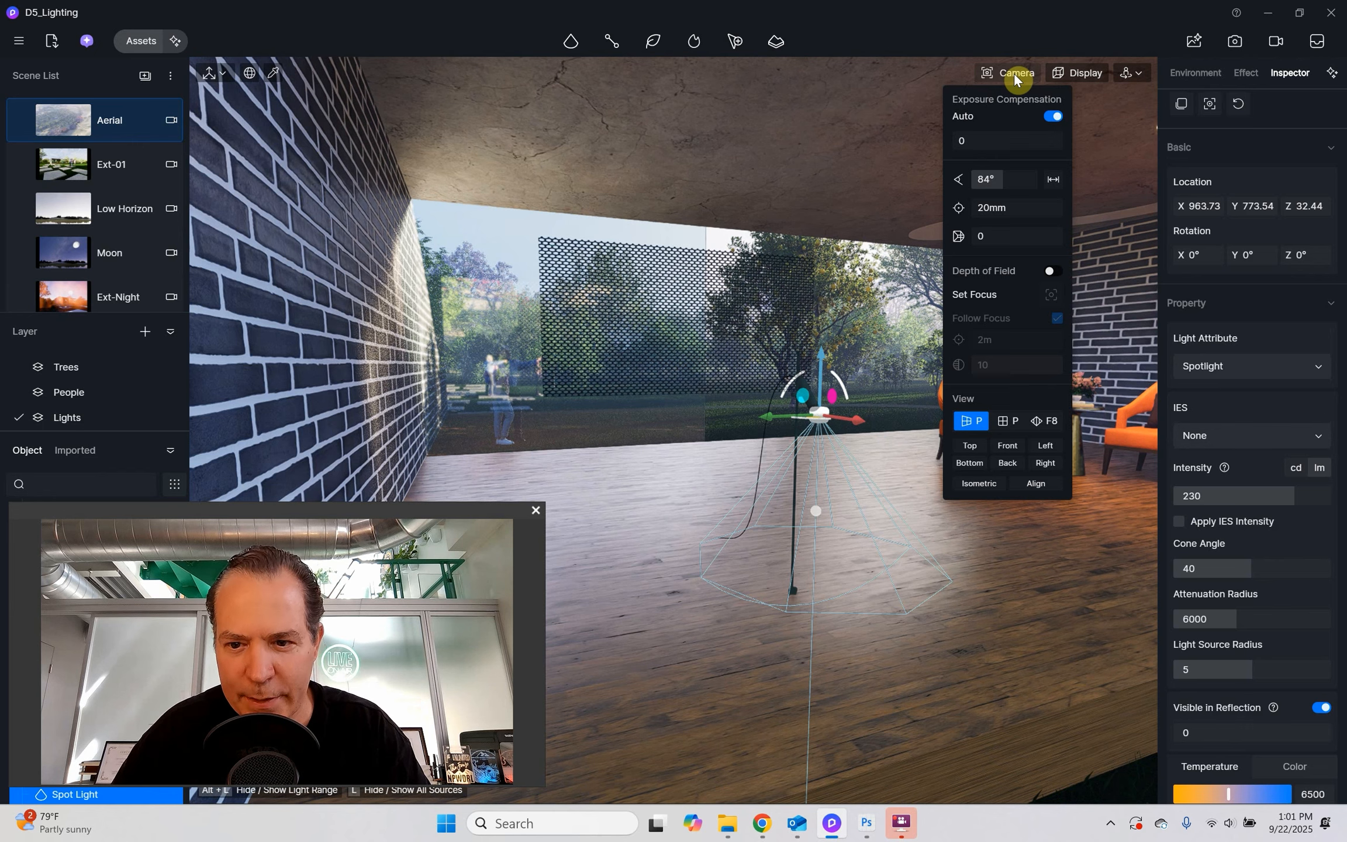
pyautogui.click(970, 447)
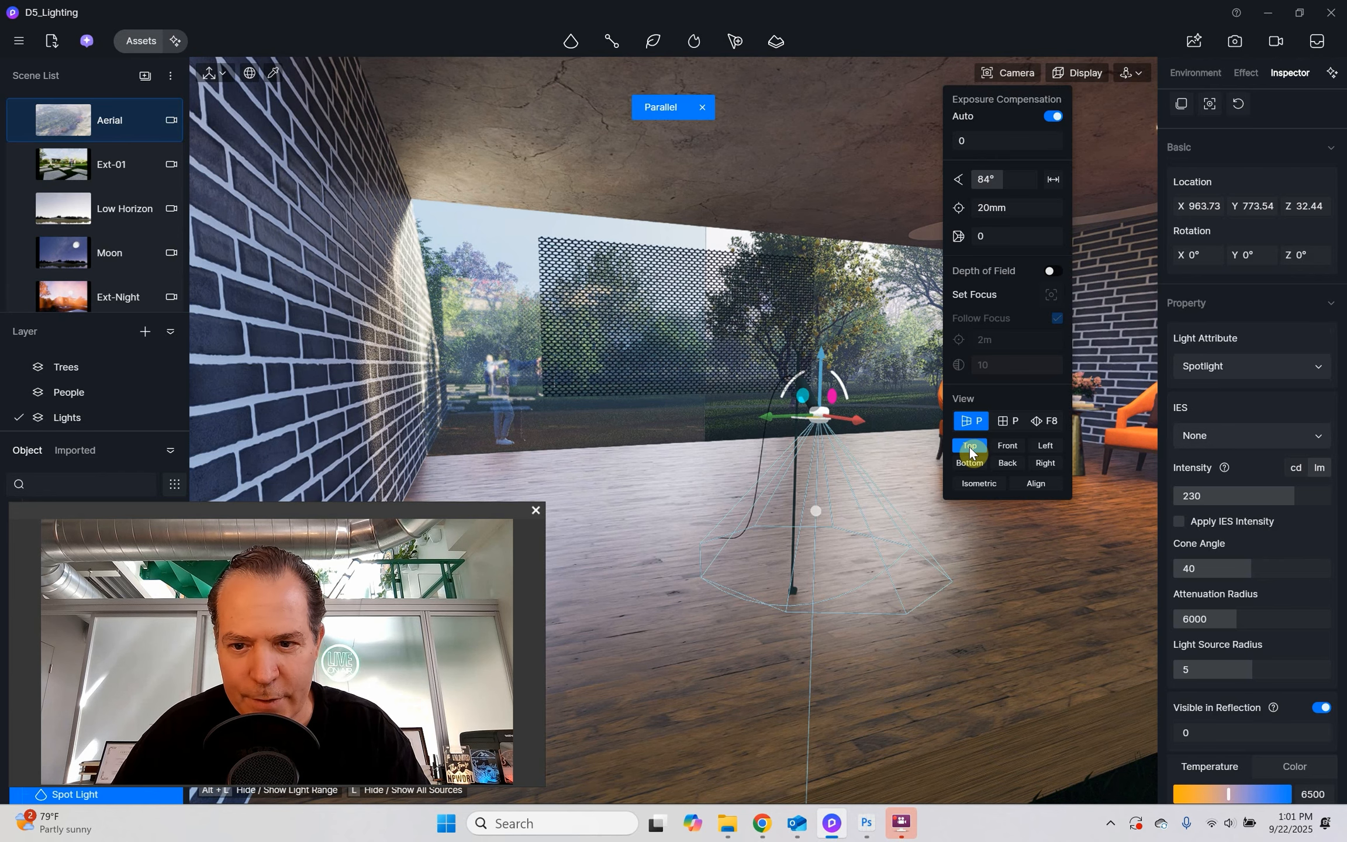
pyautogui.click(1084, 75)
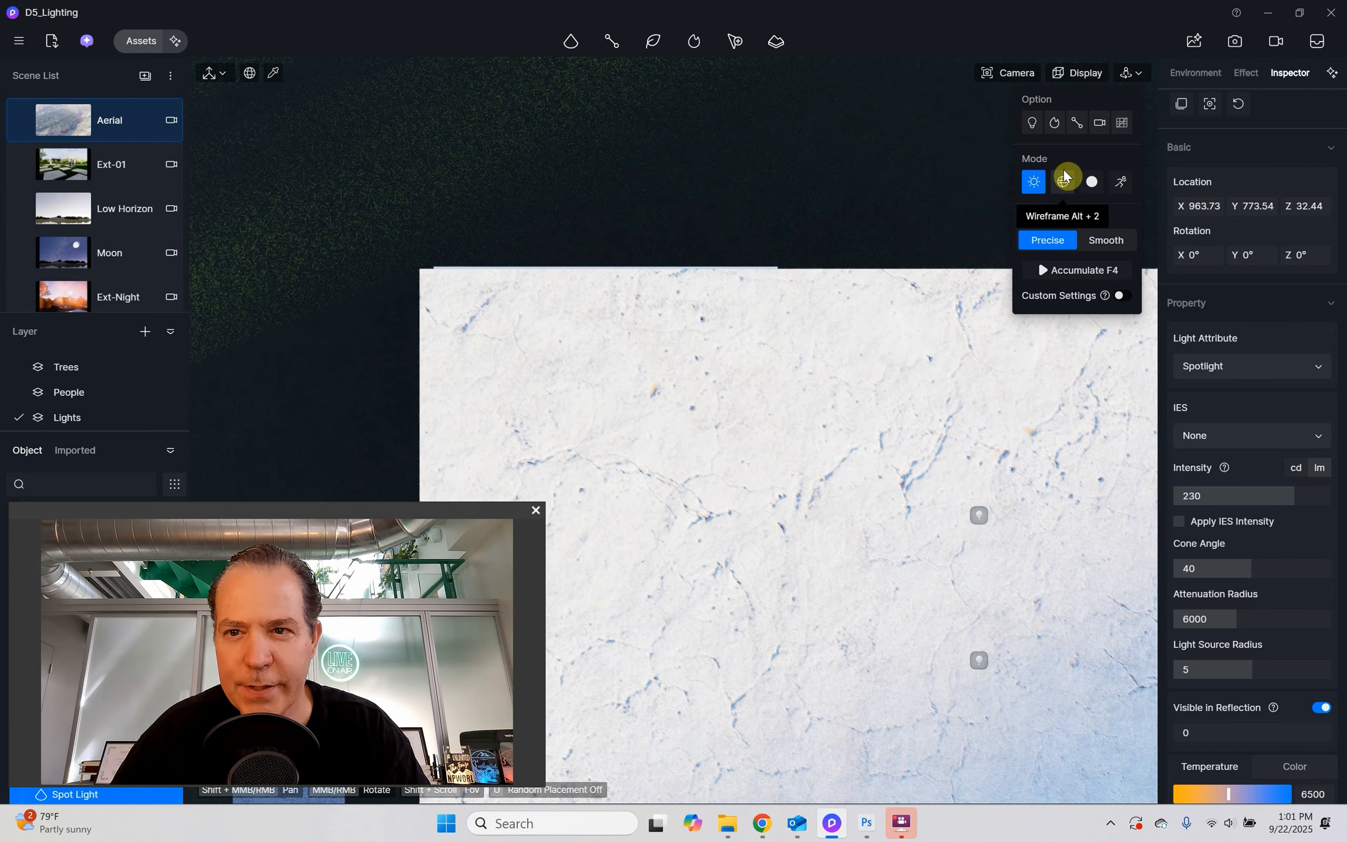
pyautogui.click(1063, 185)
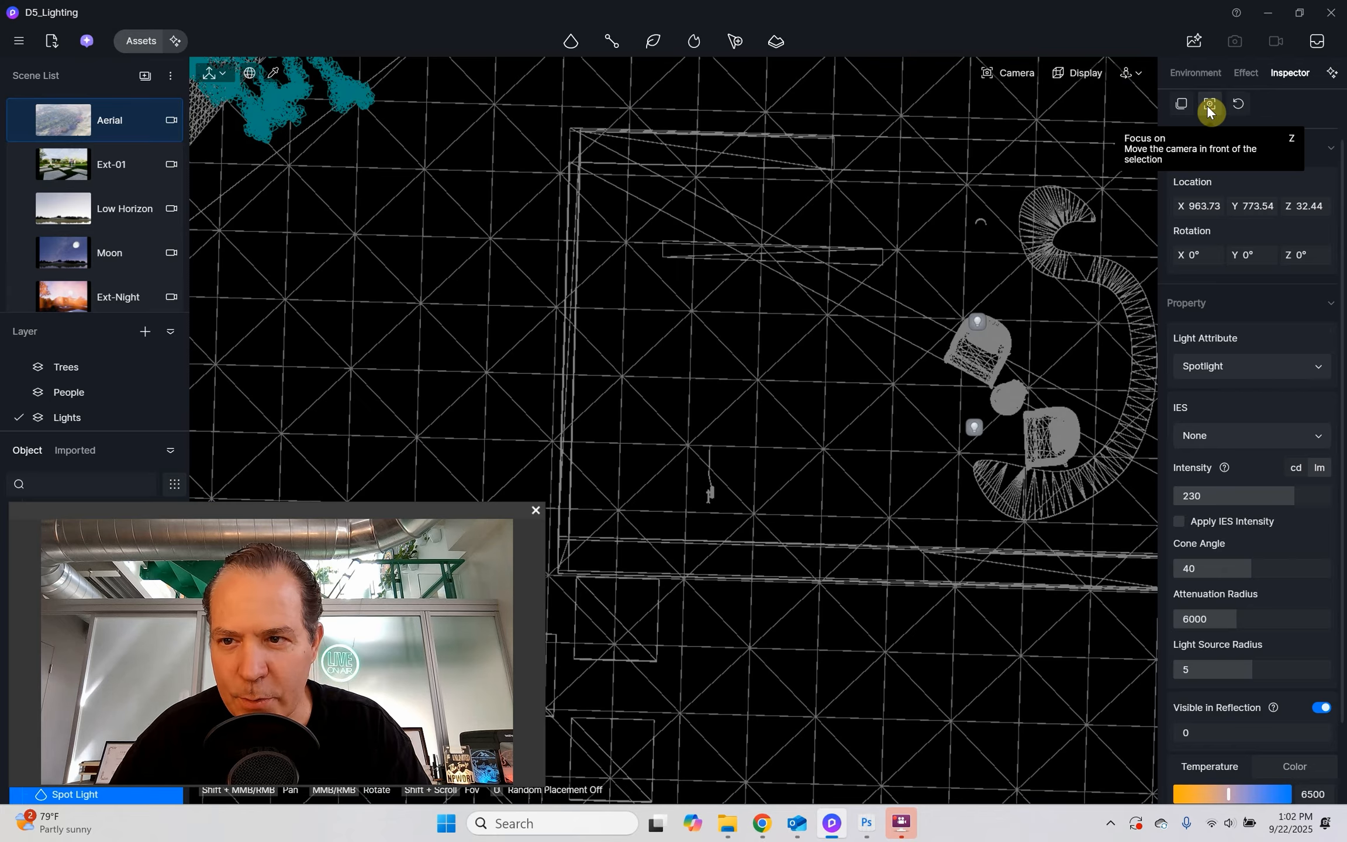
pyautogui.click(1210, 105)
pyautogui.scroll(-5, 678, 433)
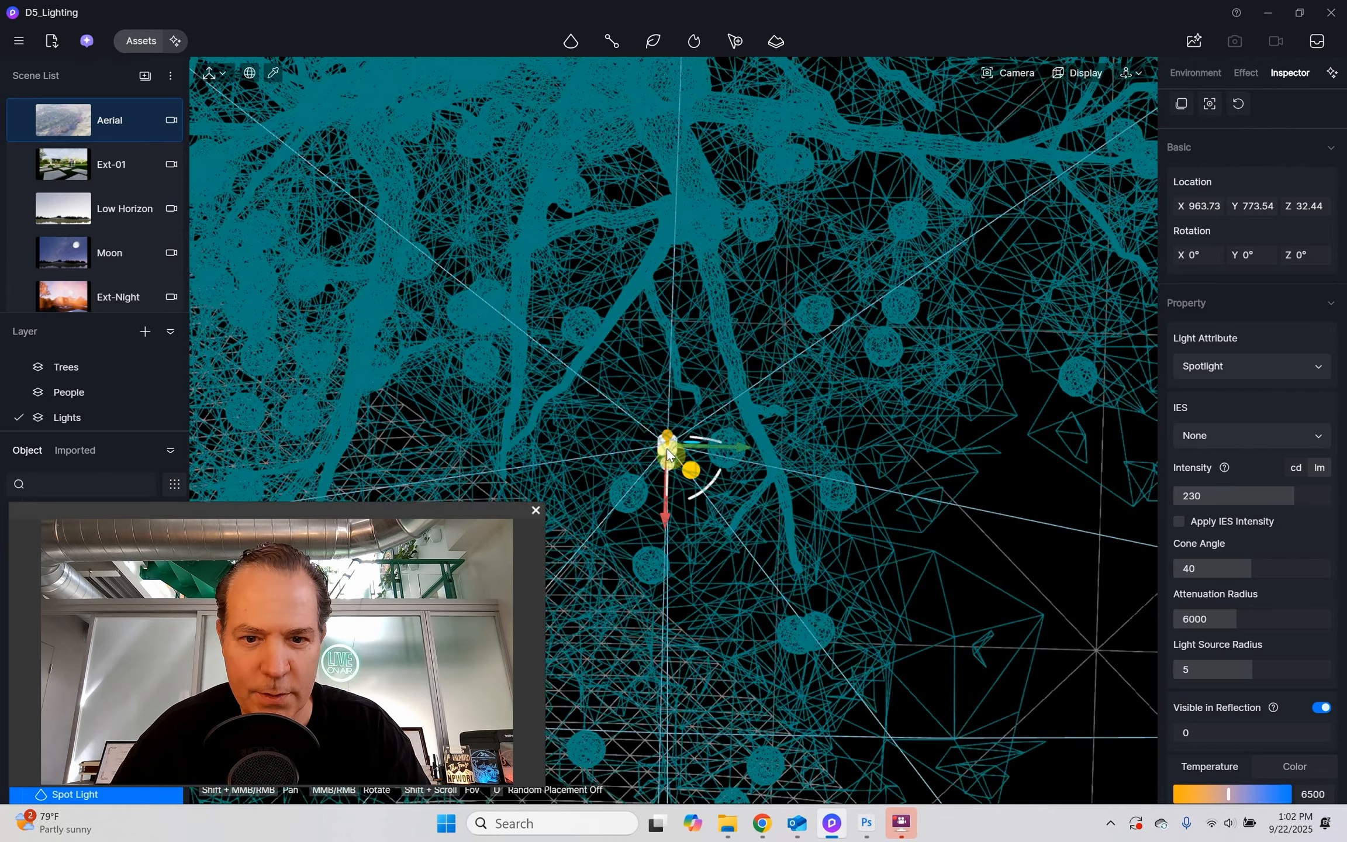
pyautogui.scroll(-6, 668, 453)
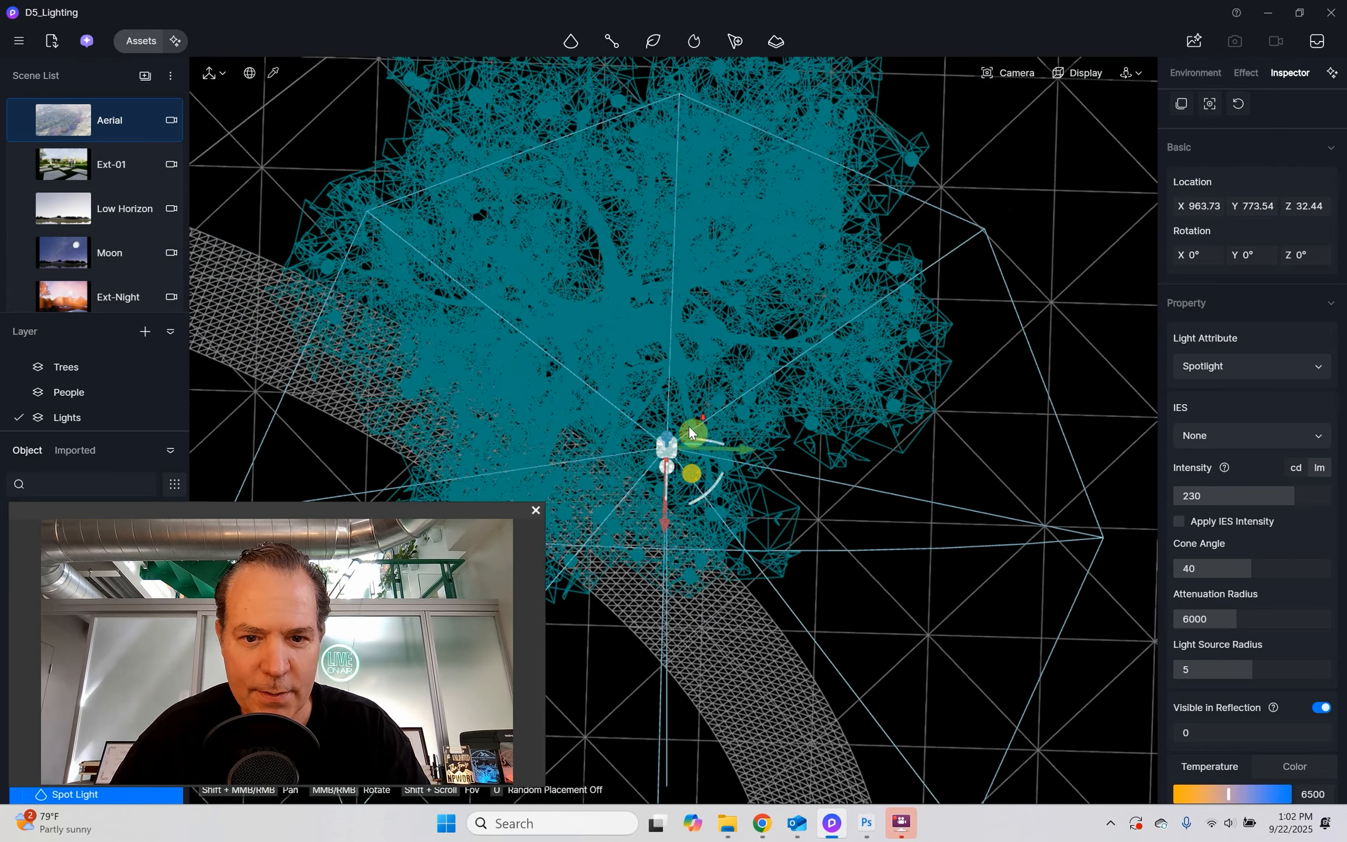
pyautogui.scroll(-5, 735, 397)
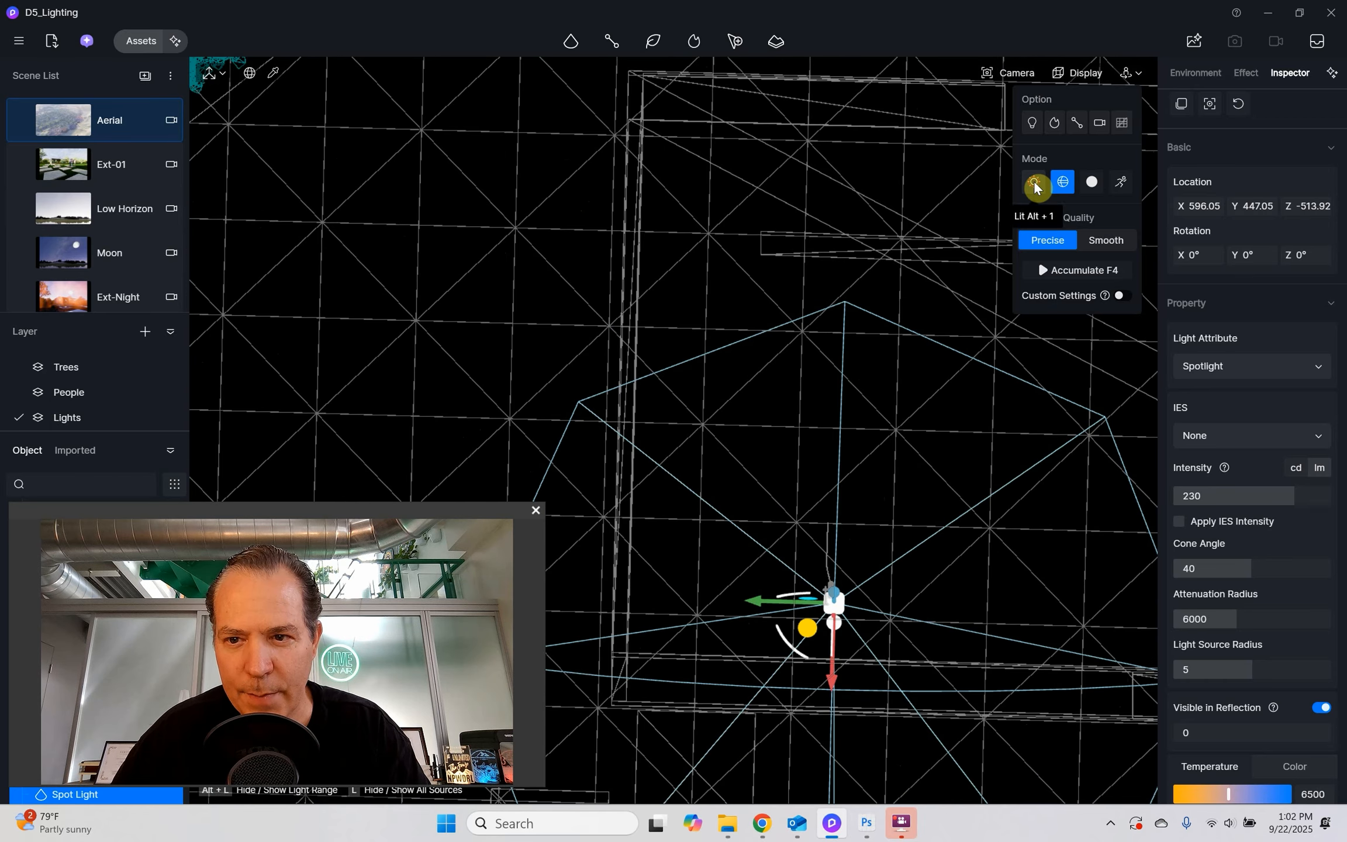
pyautogui.click(1035, 183)
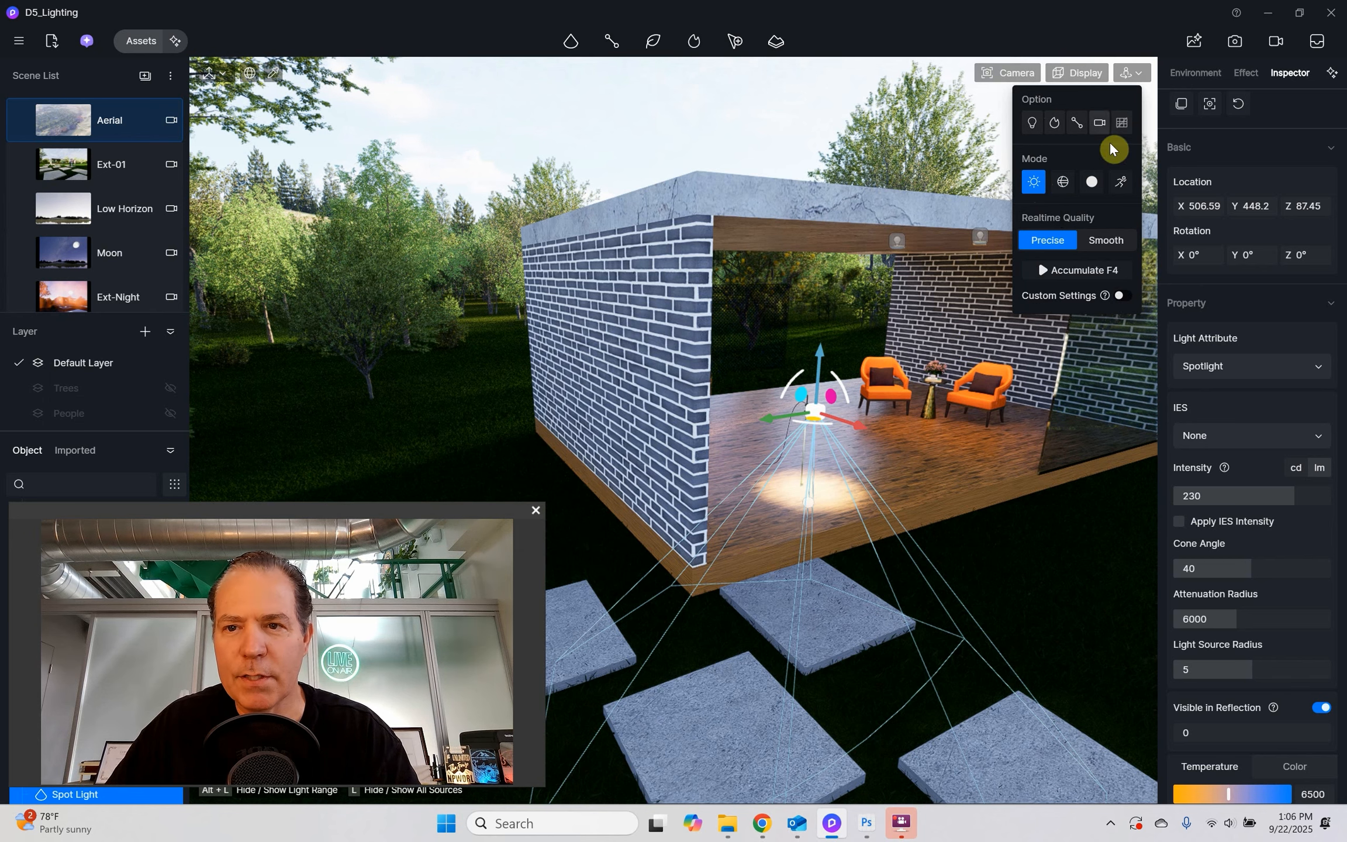
# - Rotate the spotlight to 318° about Y and move it together with the floor lamp, bringing the spotlight to about X 562.5
pyautogui.click(1003, 74)
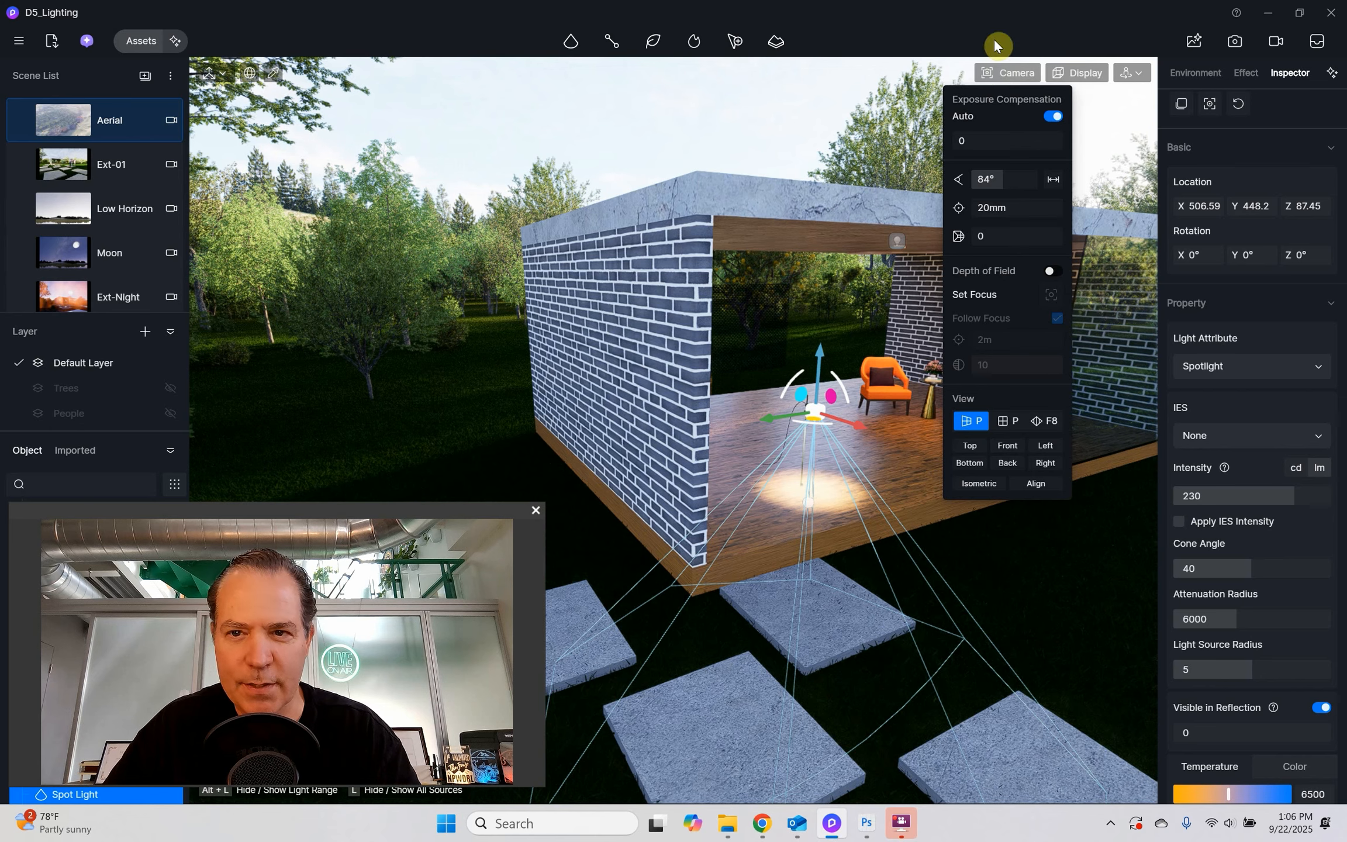
pyautogui.click(978, 73)
pyautogui.scroll(3, 817, 483)
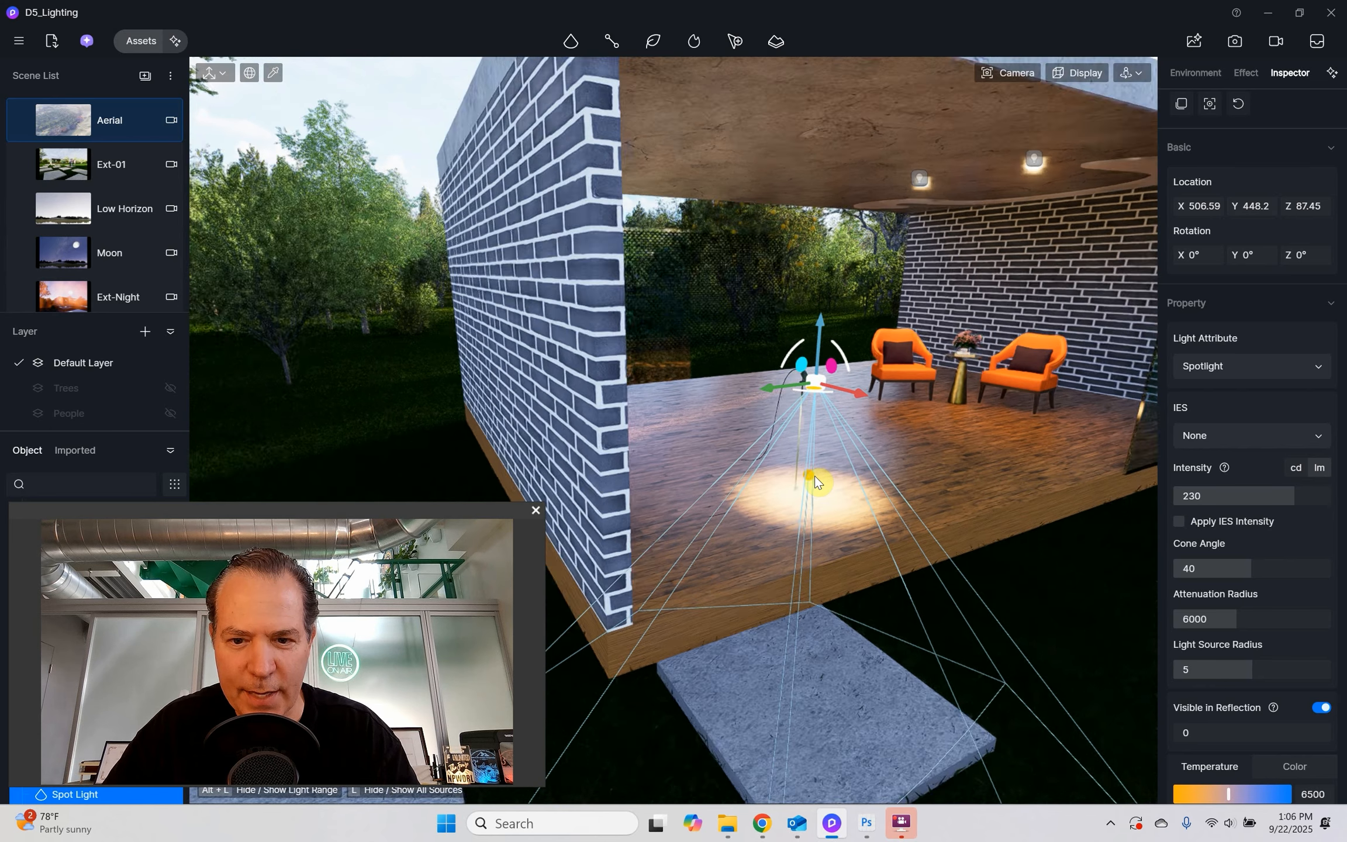
pyautogui.scroll(4, 817, 482)
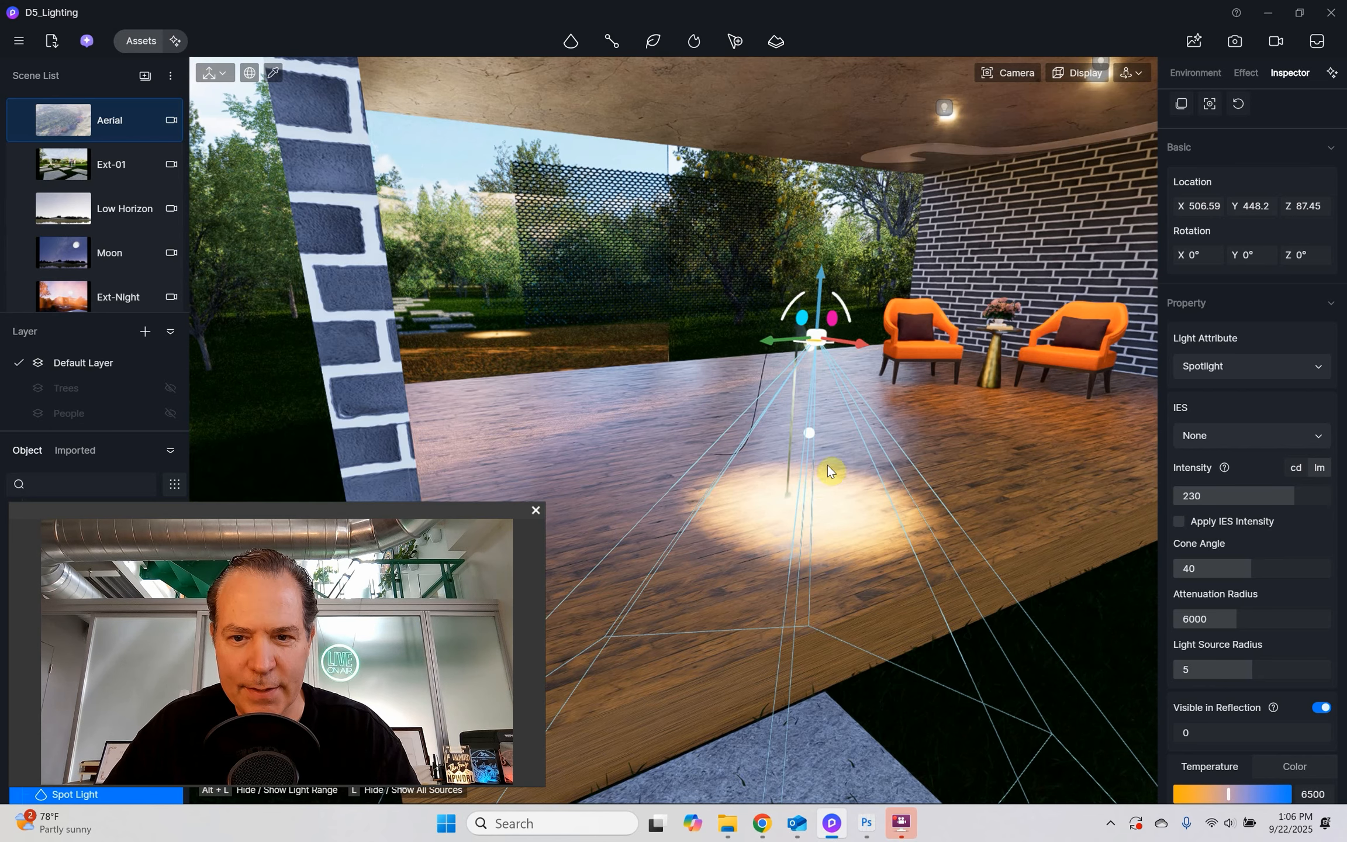
pyautogui.moveTo(838, 301); pyautogui.dragTo(825, 397)
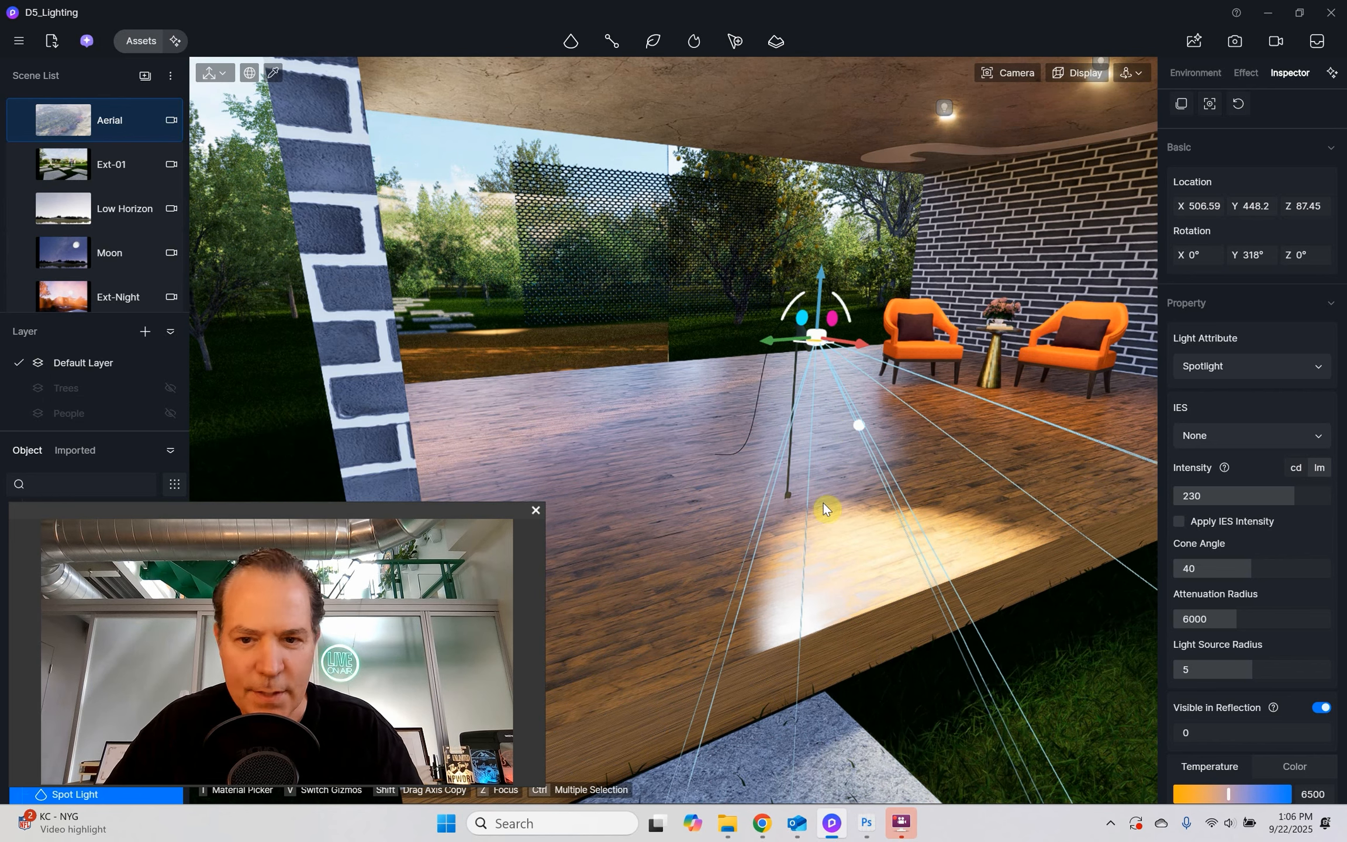
pyautogui.click(793, 460)
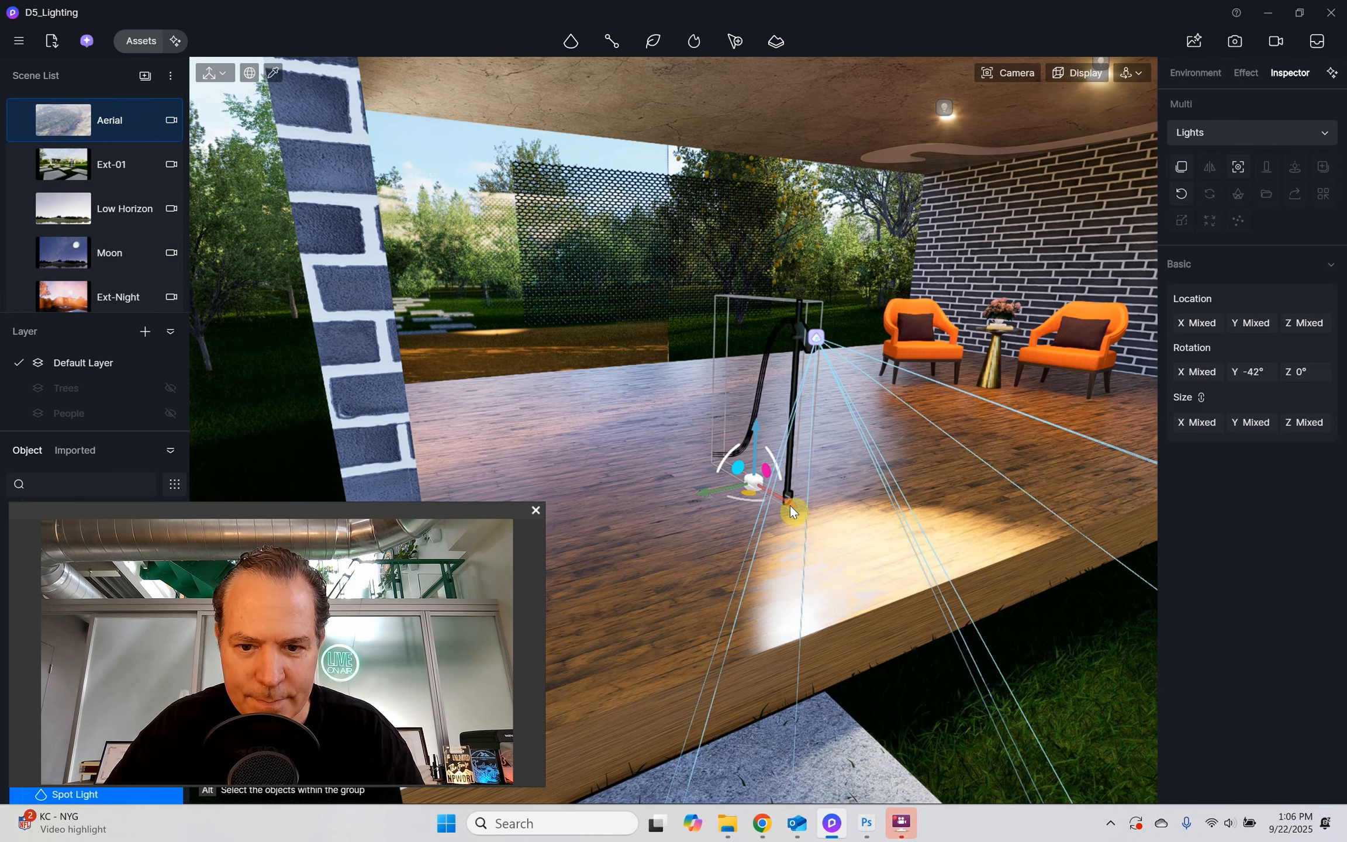
pyautogui.moveTo(789, 504); pyautogui.dragTo(684, 402)
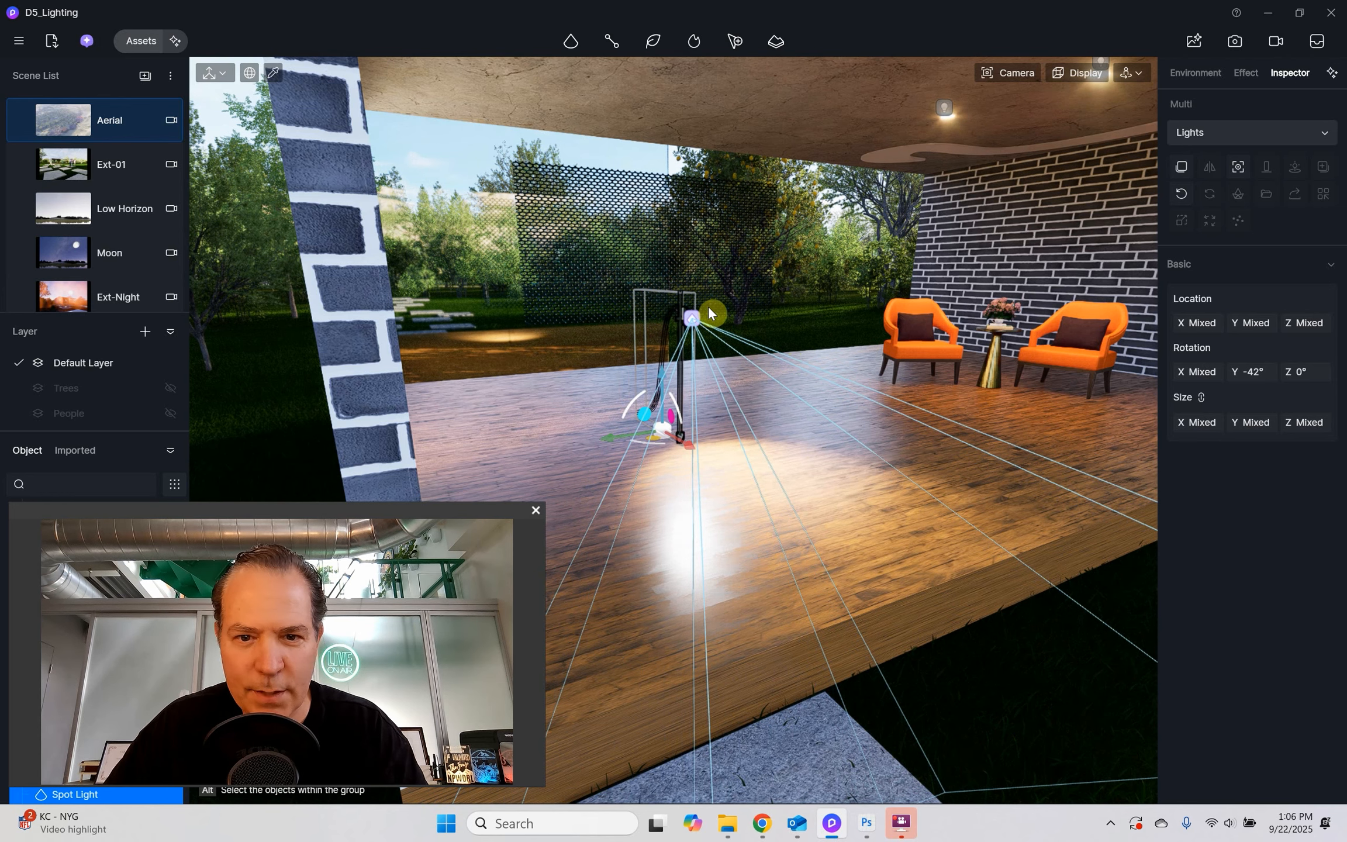
# - Set the floor lamp spotlight's intensity to 44 lm, cone angle to 21.8, attenuation radius to 2028 and light source radius to 3.4
pyautogui.click(694, 319)
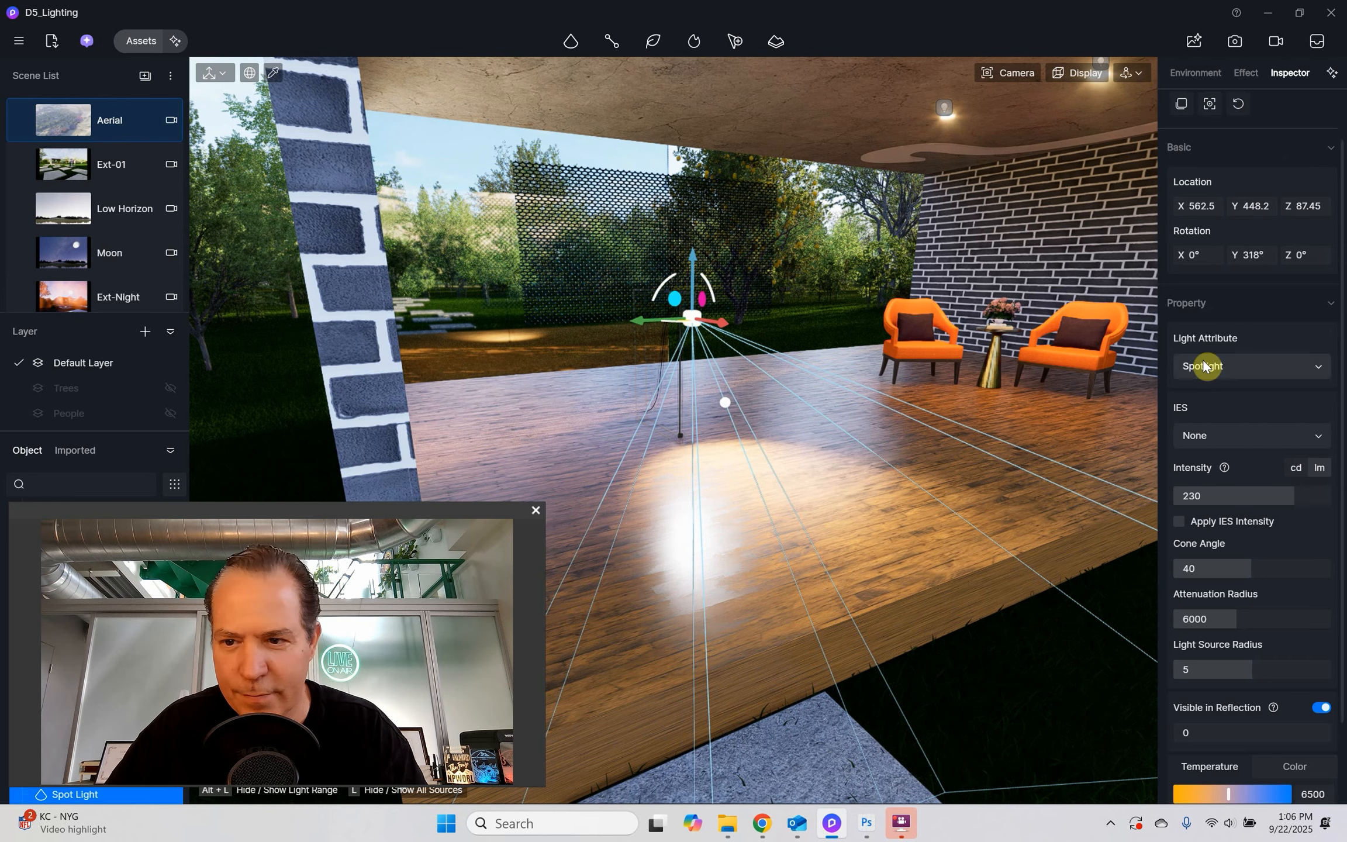
pyautogui.scroll(-3, 1272, 345)
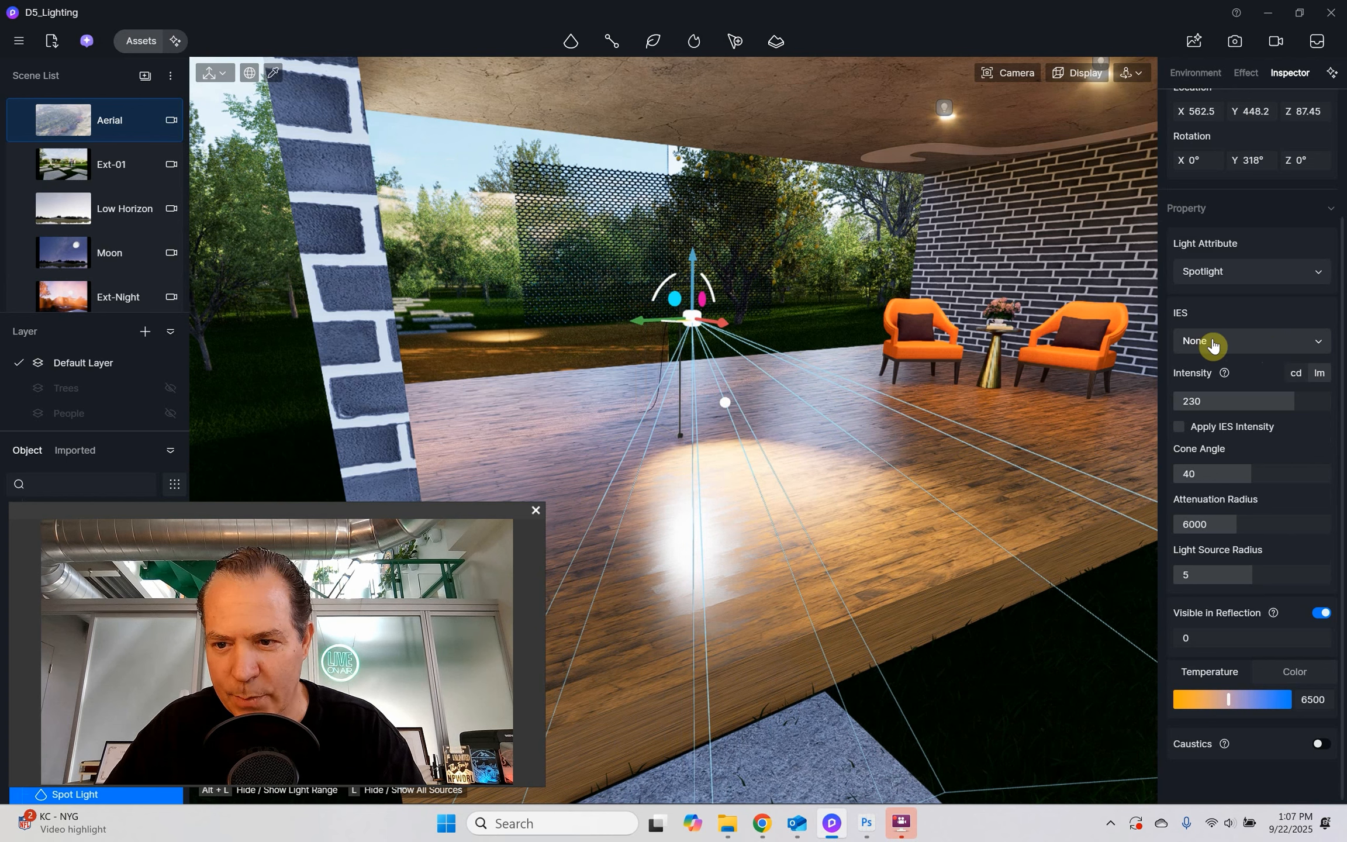
pyautogui.moveTo(1286, 401); pyautogui.dragTo(1196, 405)
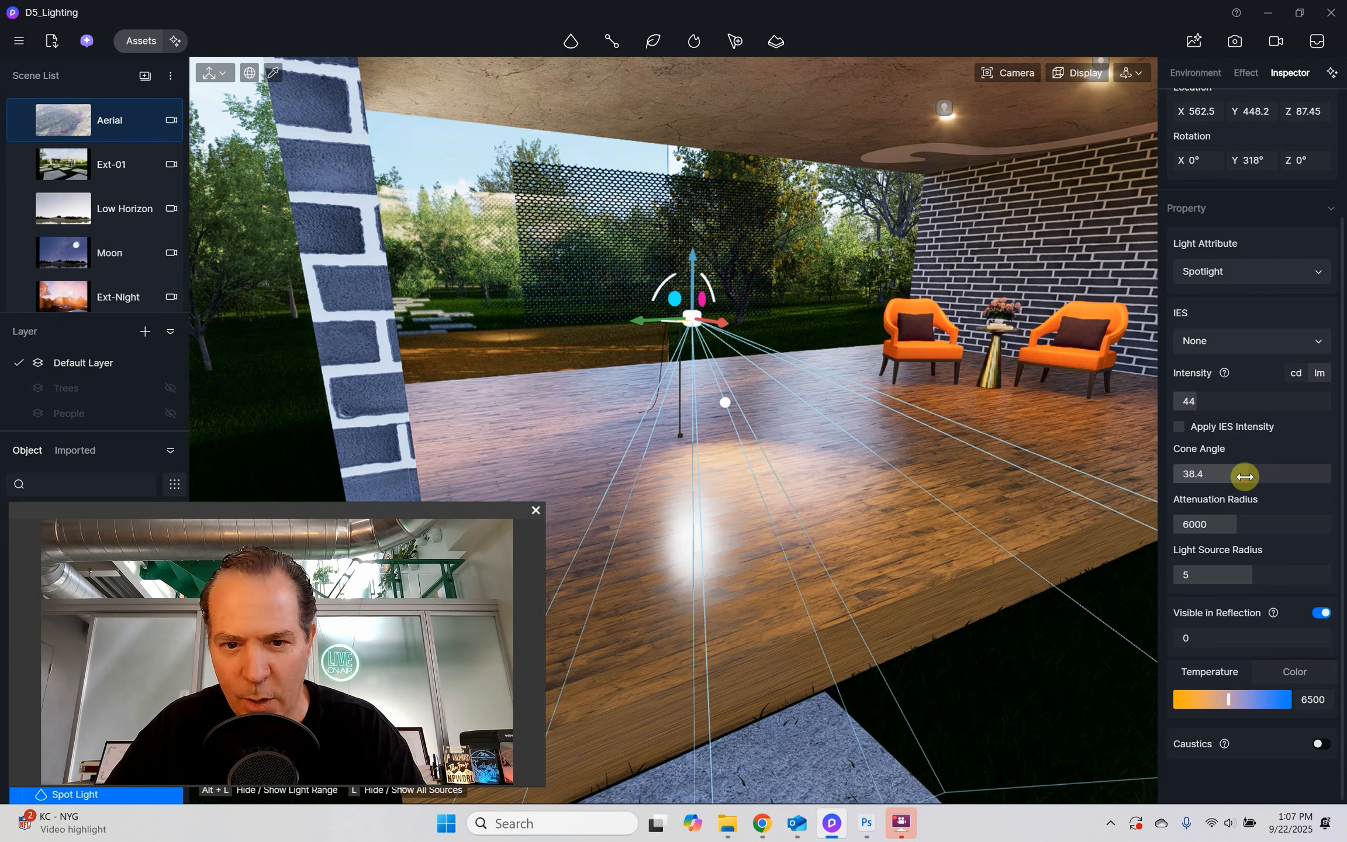
pyautogui.moveTo(1244, 477); pyautogui.dragTo(1195, 515)
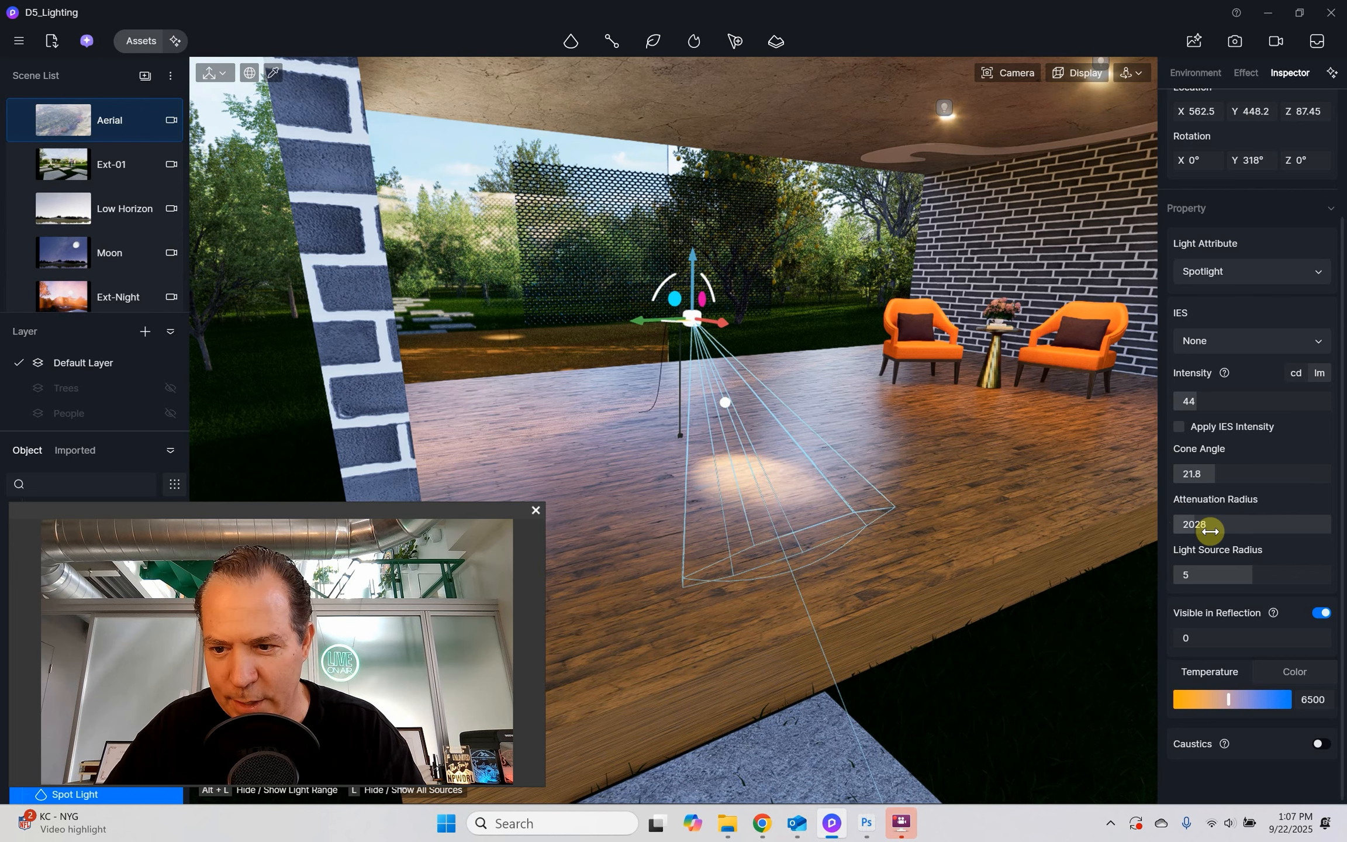
pyautogui.moveTo(1241, 579)
pyautogui.mouseDown()
pyautogui.moveTo(1193, 588)
pyautogui.moveTo(1217, 577)
pyautogui.mouseUp()
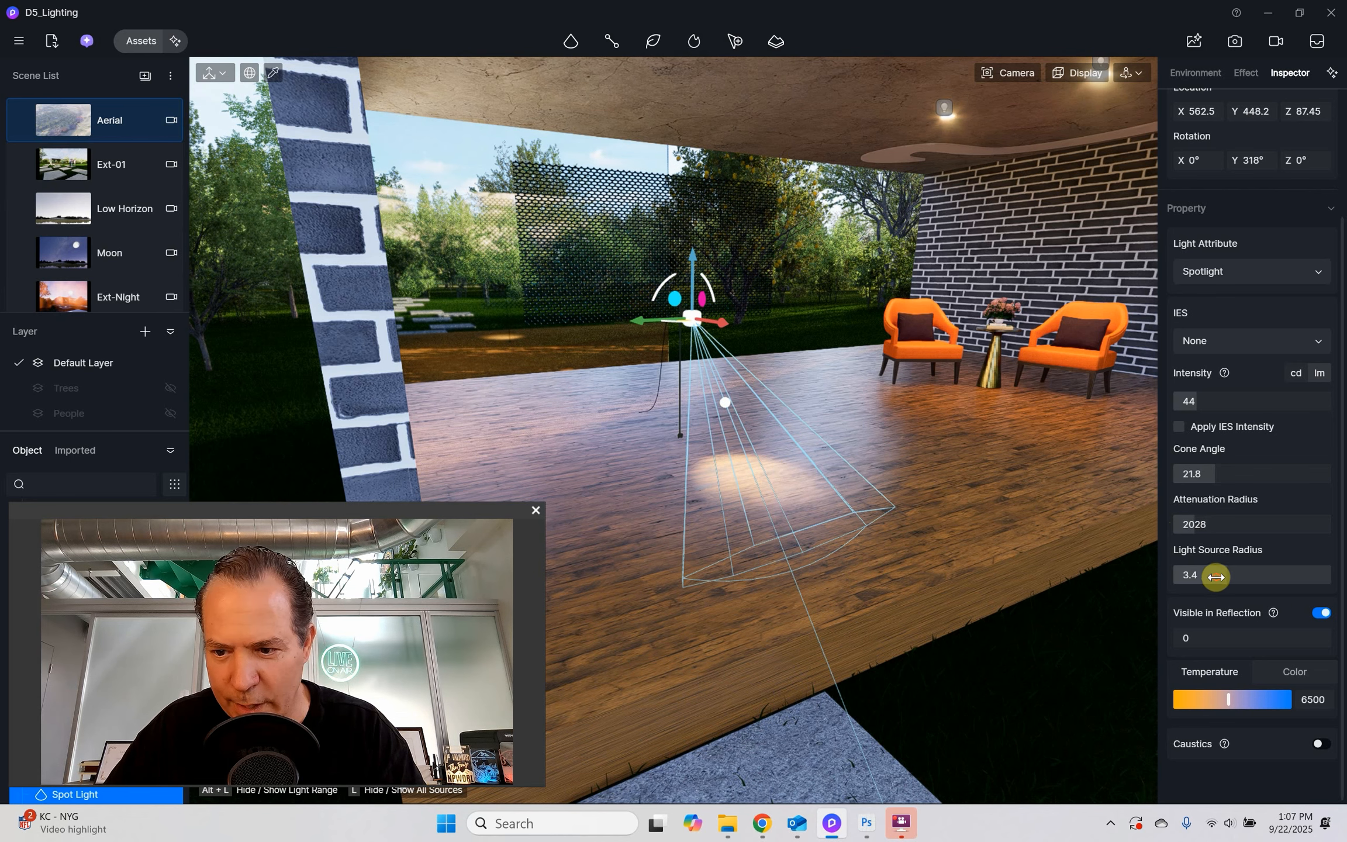
# - Set the floor lamp spotlight's reflection visibility to 1, apply the IES 06 profile and set its intensity to 8 lm
pyautogui.scroll(-1, 1274, 707)
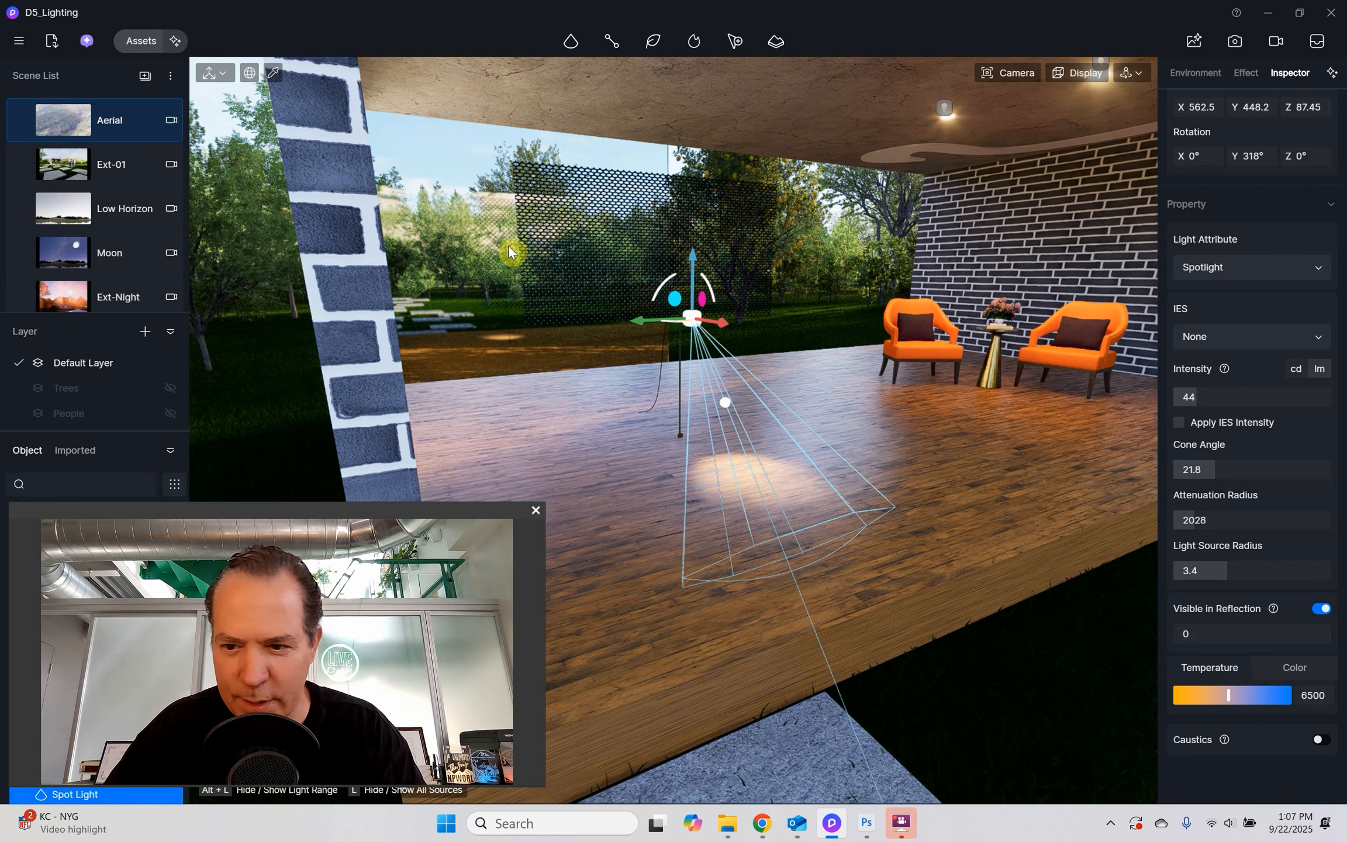
pyautogui.moveTo(1179, 637); pyautogui.dragTo(1332, 640)
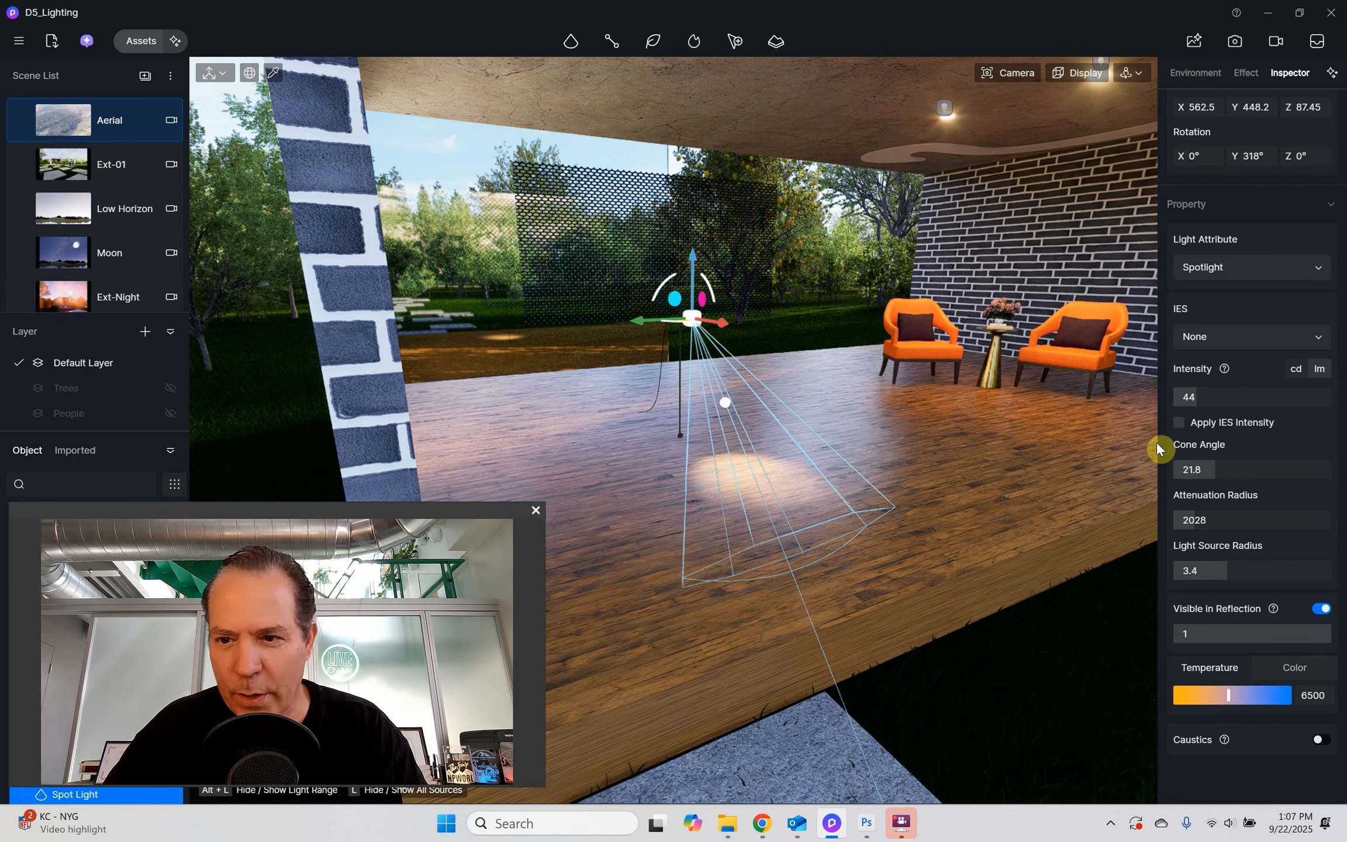
pyautogui.click(1219, 345)
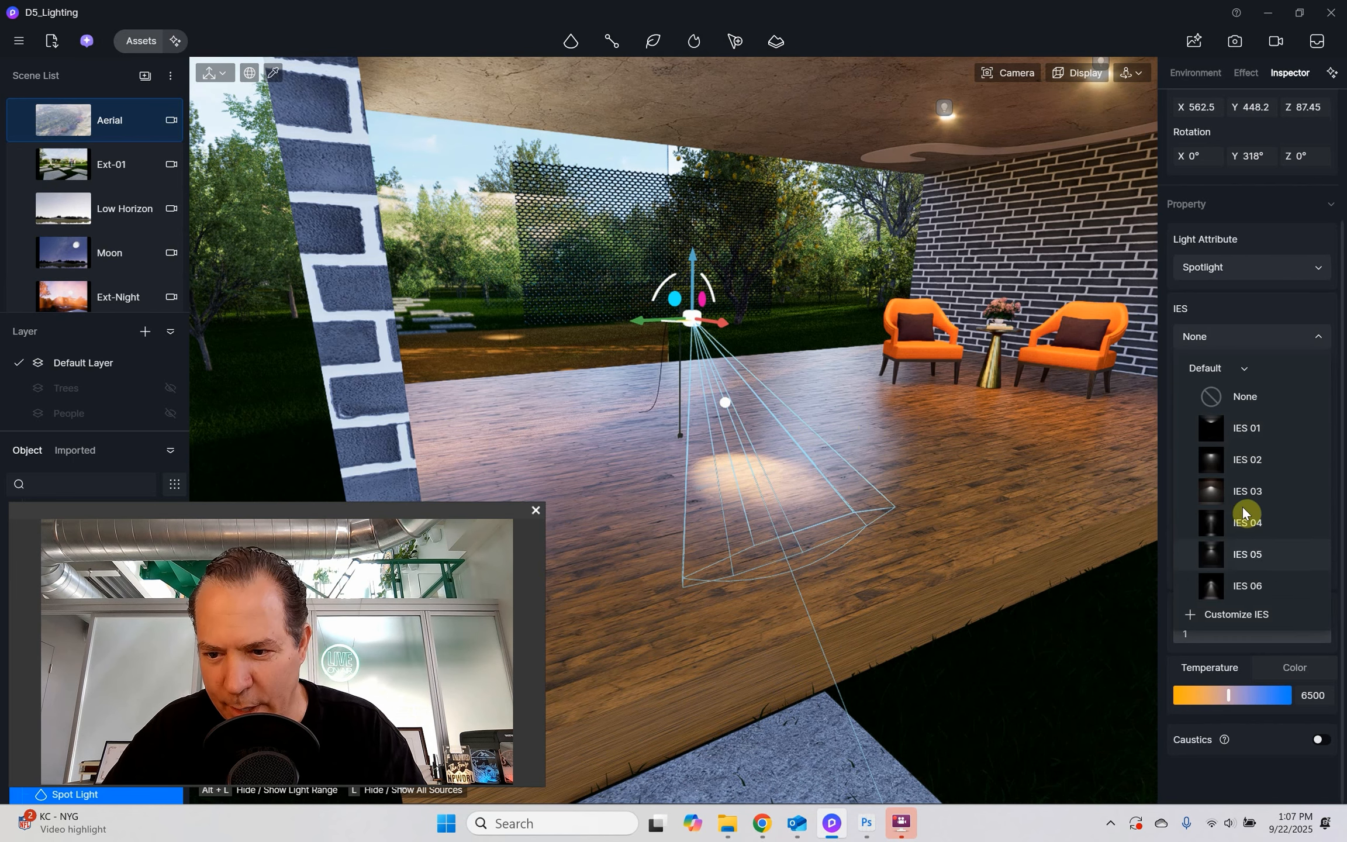
pyautogui.click(1255, 588)
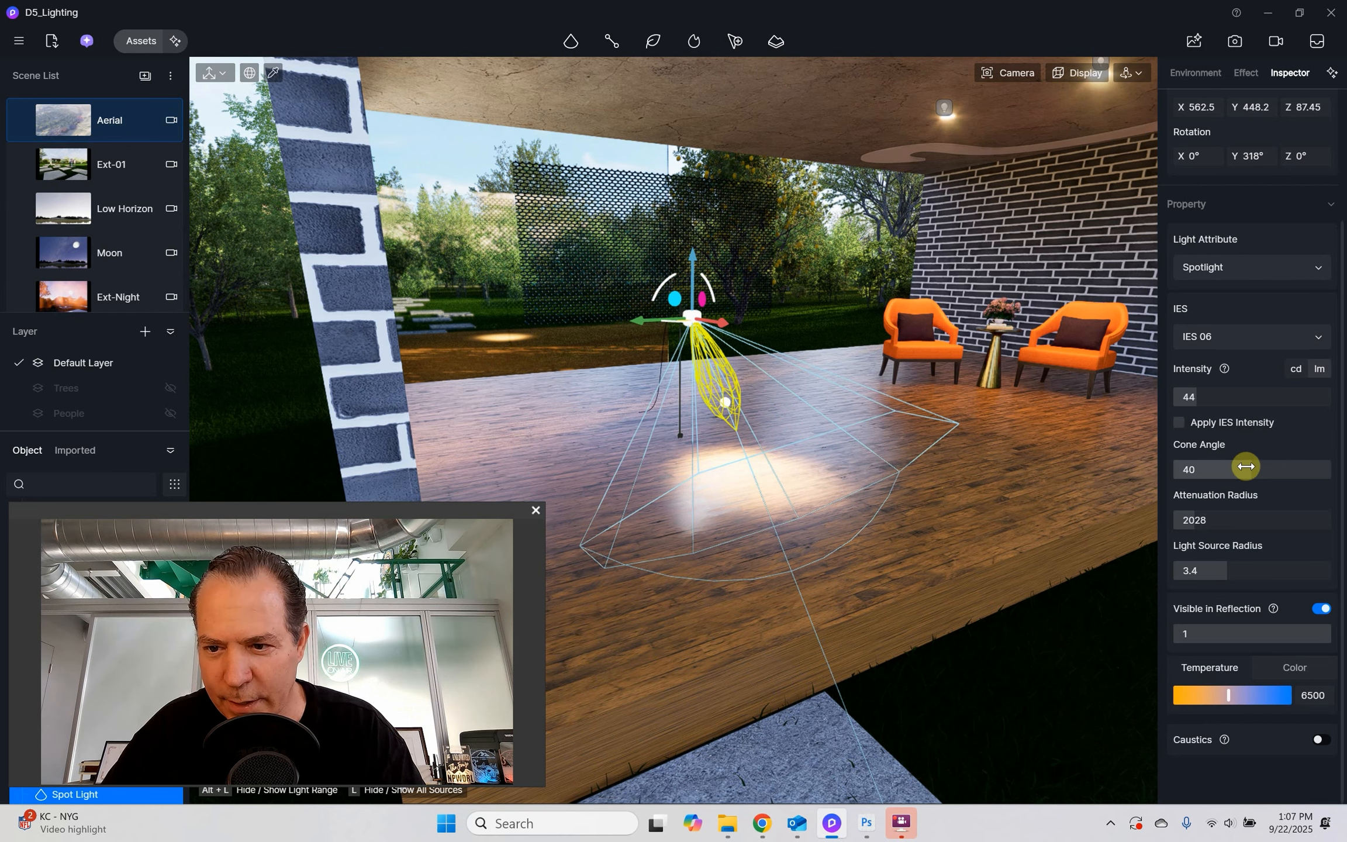
pyautogui.moveTo(1205, 398); pyautogui.dragTo(1177, 418)
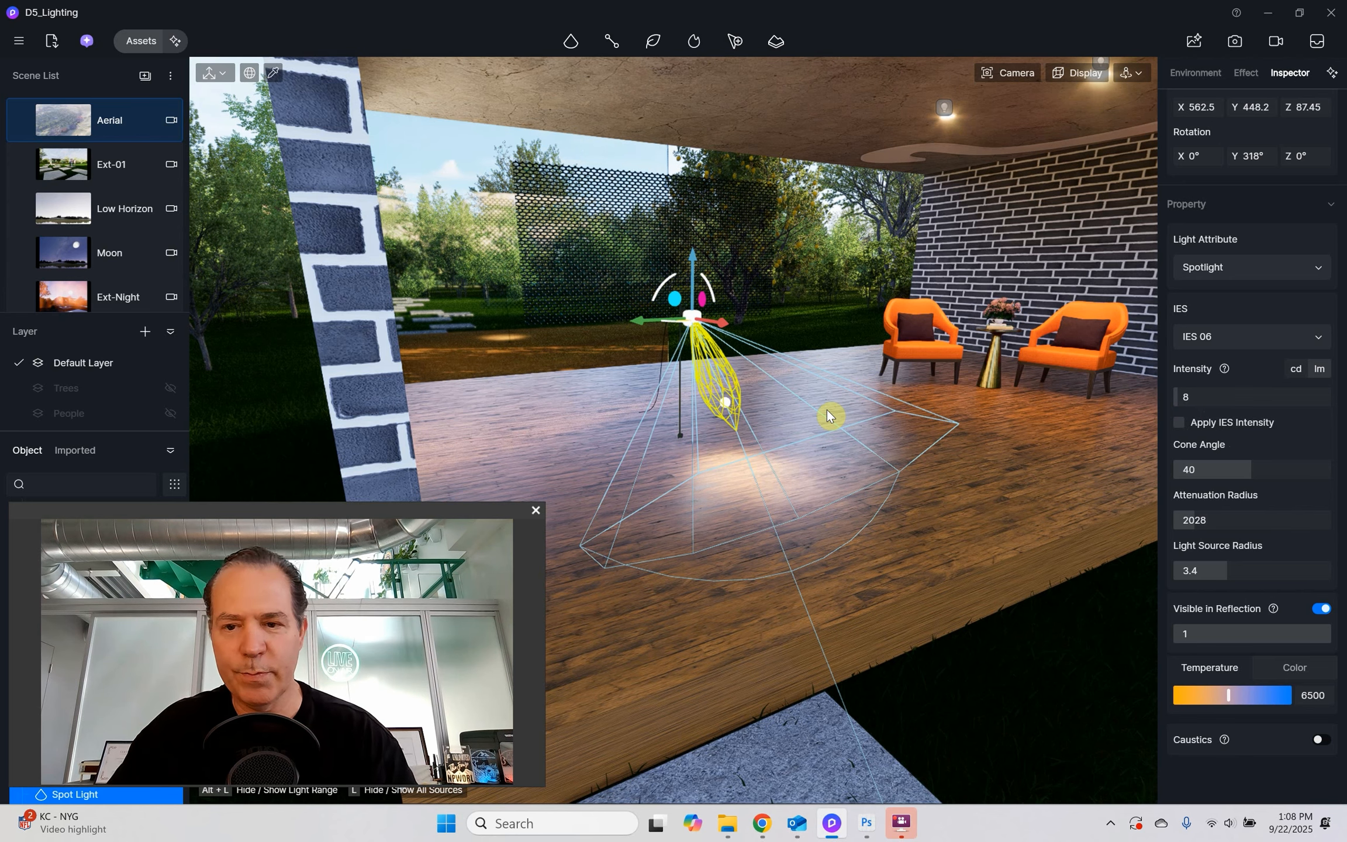
# - Add a rect light on the underside of the ceiling near the brick wall
pyautogui.moveTo(813, 491); pyautogui.dragTo(1024, 562, button='middle')
pyautogui.moveTo(930, 531); pyautogui.dragTo(930, 531, button='middle')
pyautogui.moveTo(697, 330); pyautogui.dragTo(725, 417, button='middle')
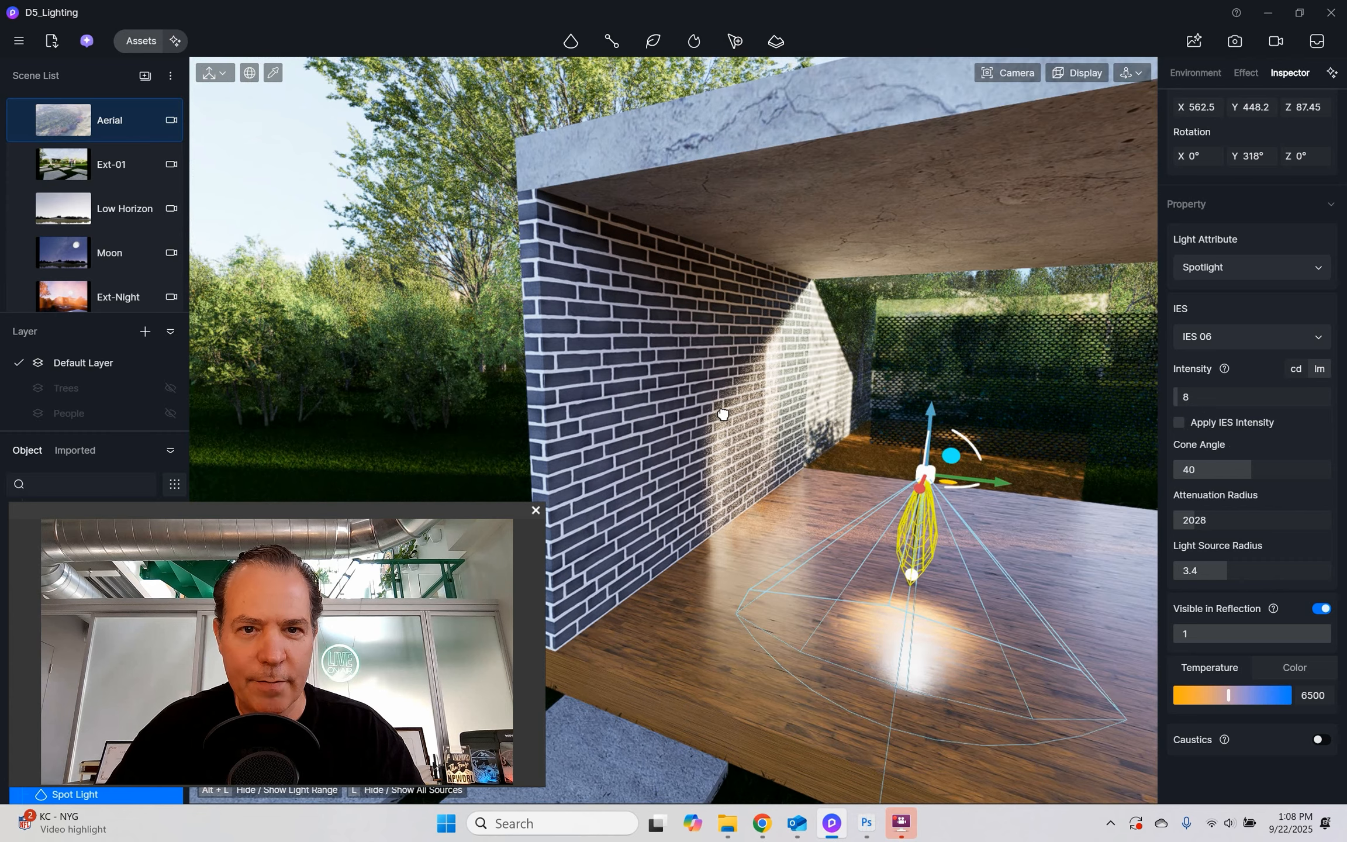
pyautogui.click(571, 41)
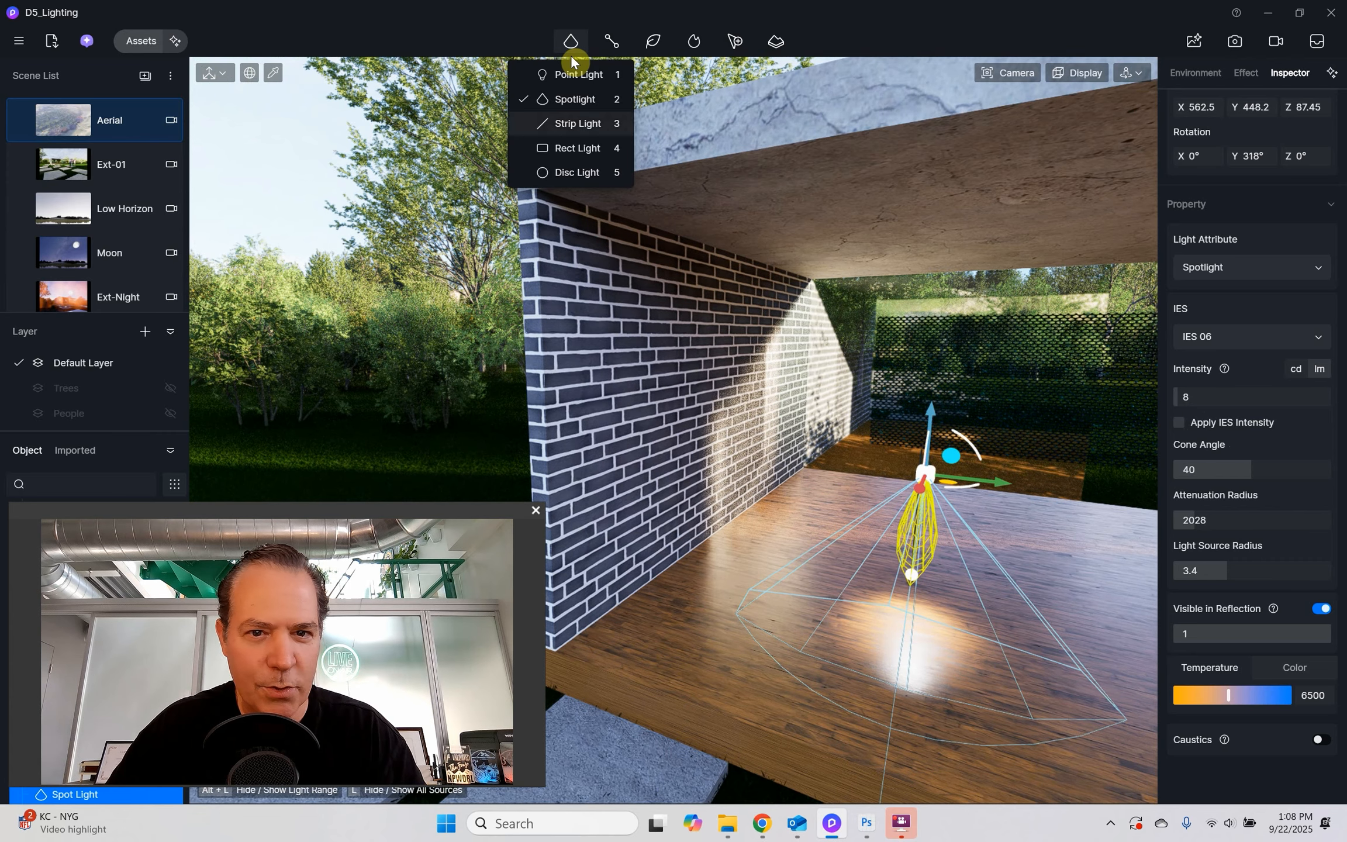
pyautogui.click(590, 147)
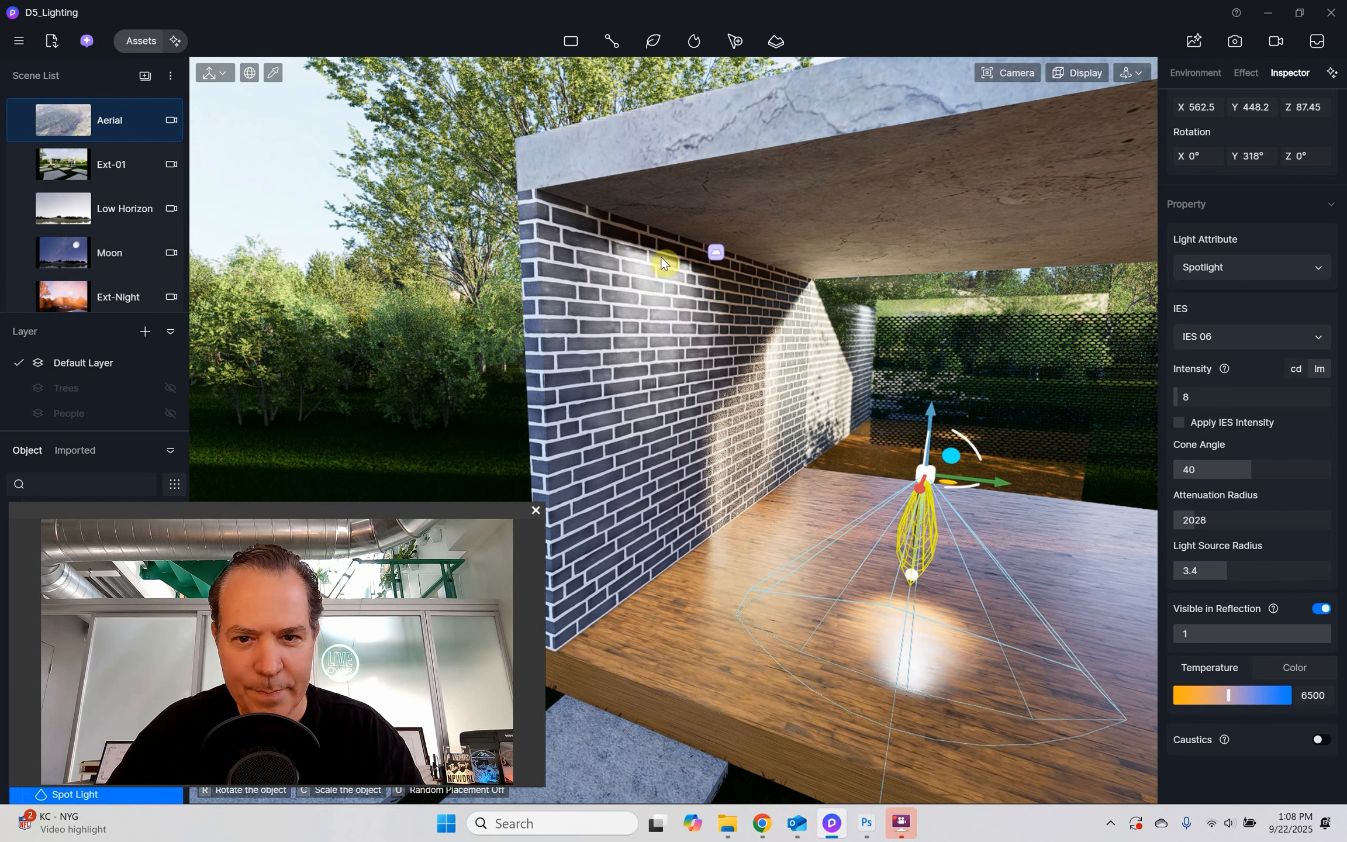
pyautogui.click(857, 247)
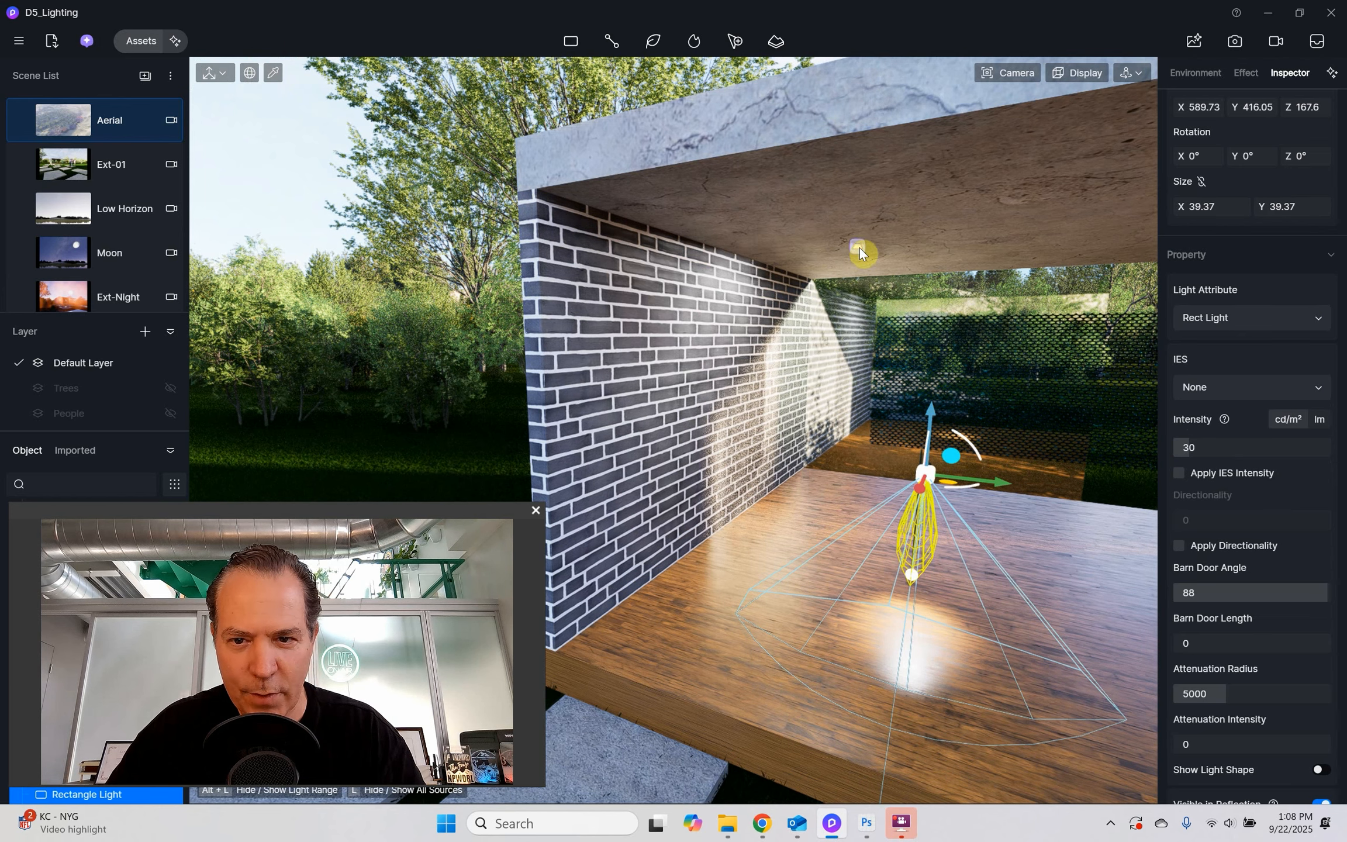
# - Stretch the rectangle light to an X size of 230.37 and lower it below the ceiling to about Z 157.29
pyautogui.scroll(3, 1297, 418)
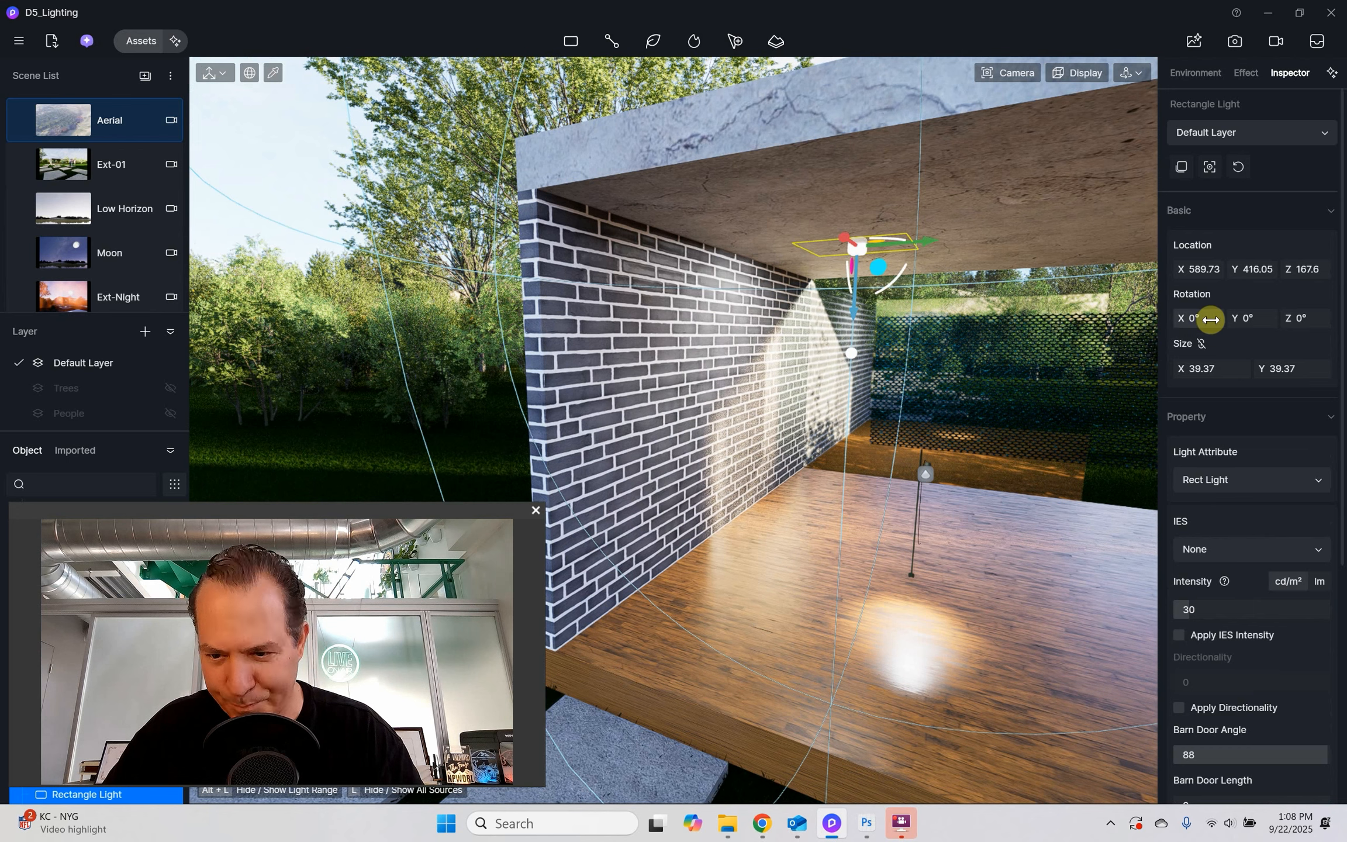
pyautogui.scroll(-2, 1209, 316)
pyautogui.moveTo(1191, 285); pyautogui.dragTo(1189, 275)
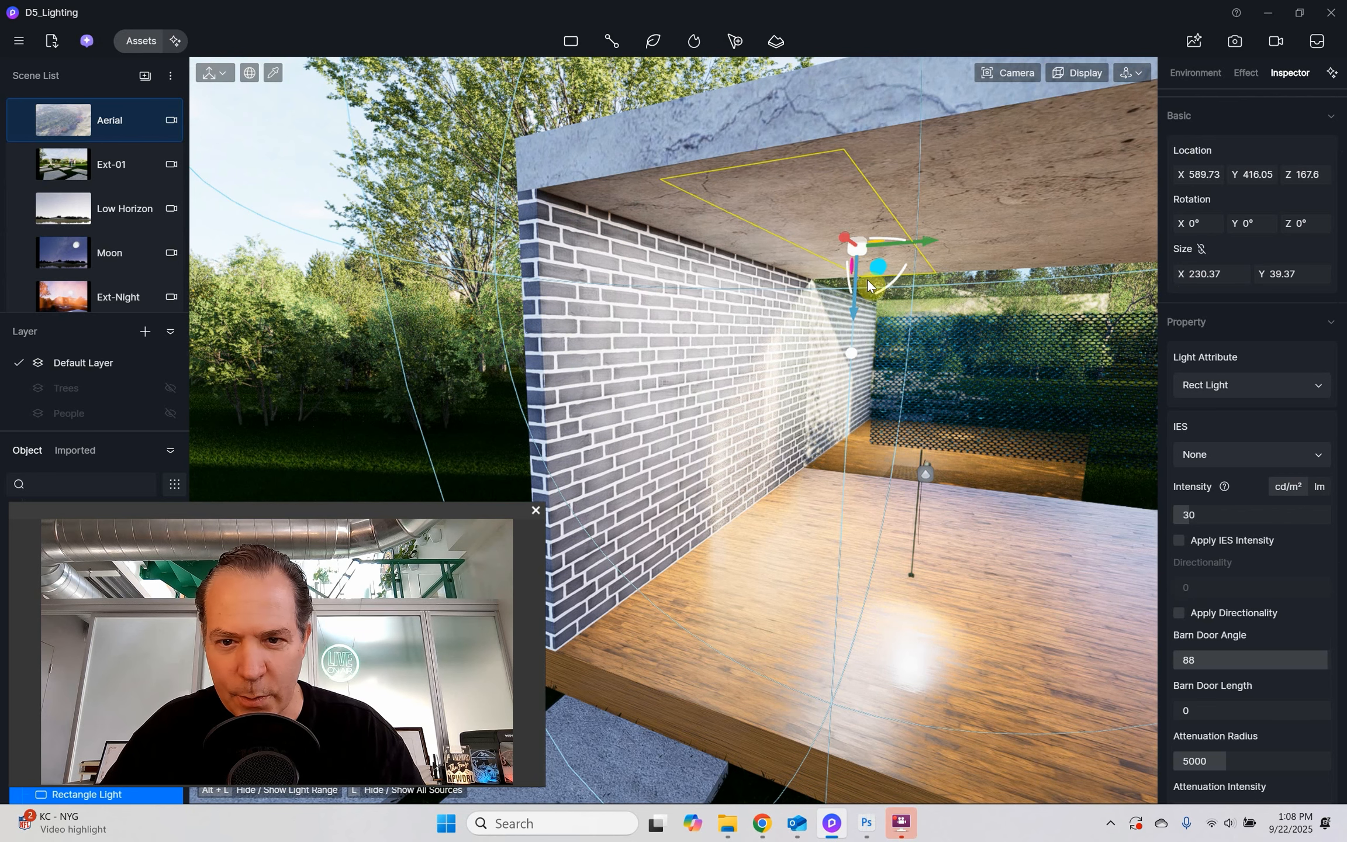
pyautogui.moveTo(855, 288); pyautogui.dragTo(857, 308)
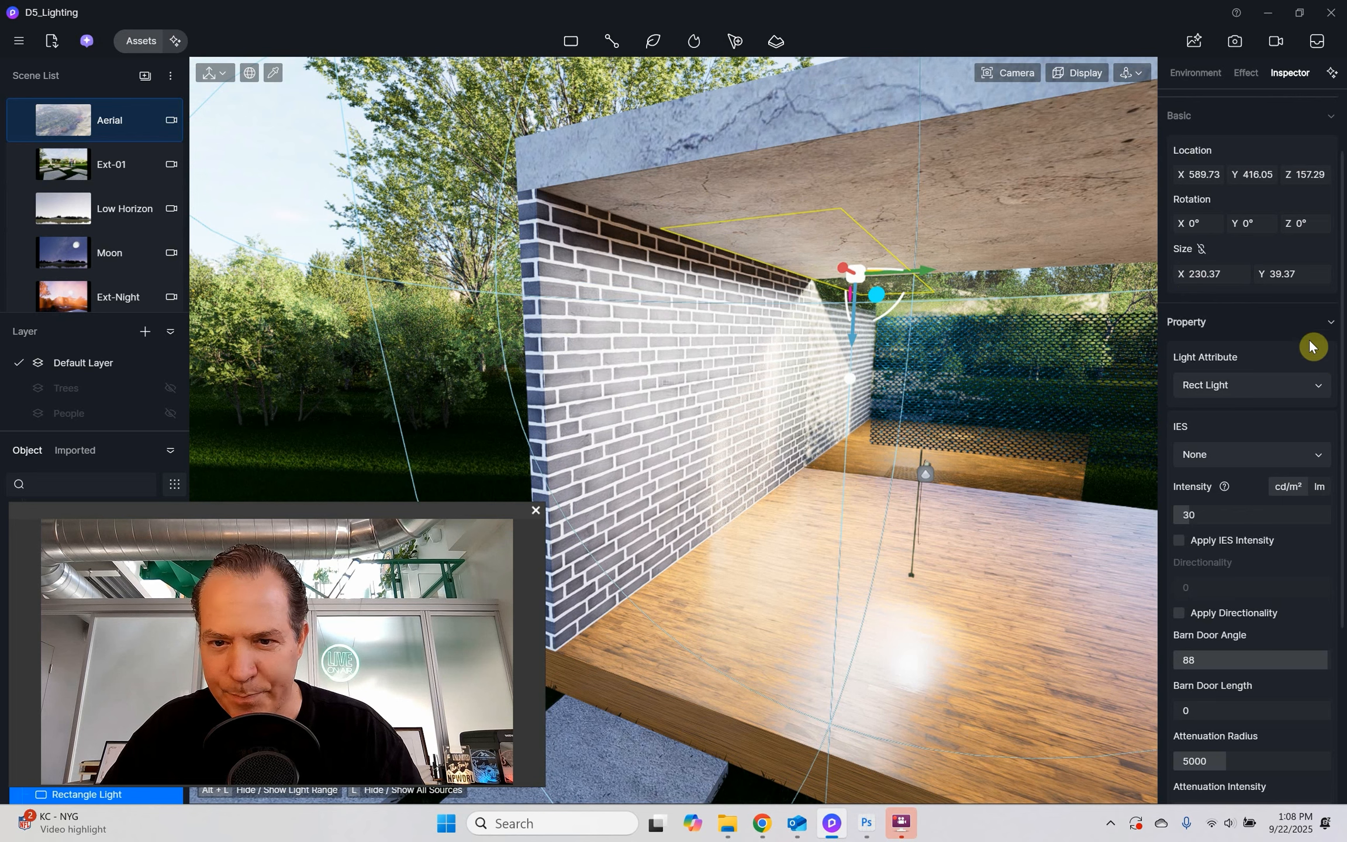
# - Show the rectangle light's shape and set its attenuation radius to 2900 and intensity to 9 cd/m²
pyautogui.moveTo(1190, 512); pyautogui.dragTo(1215, 538)
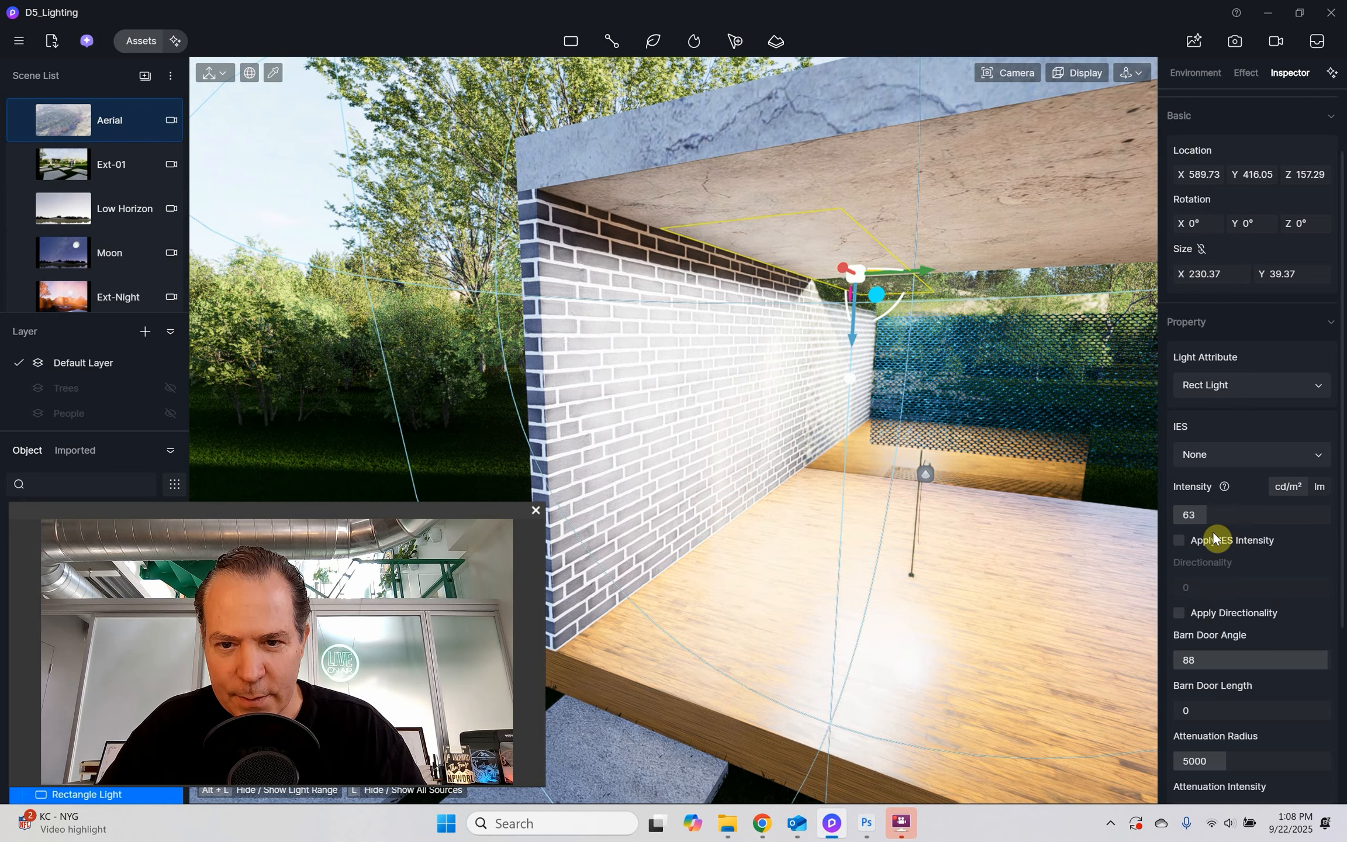
pyautogui.scroll(-3, 1215, 537)
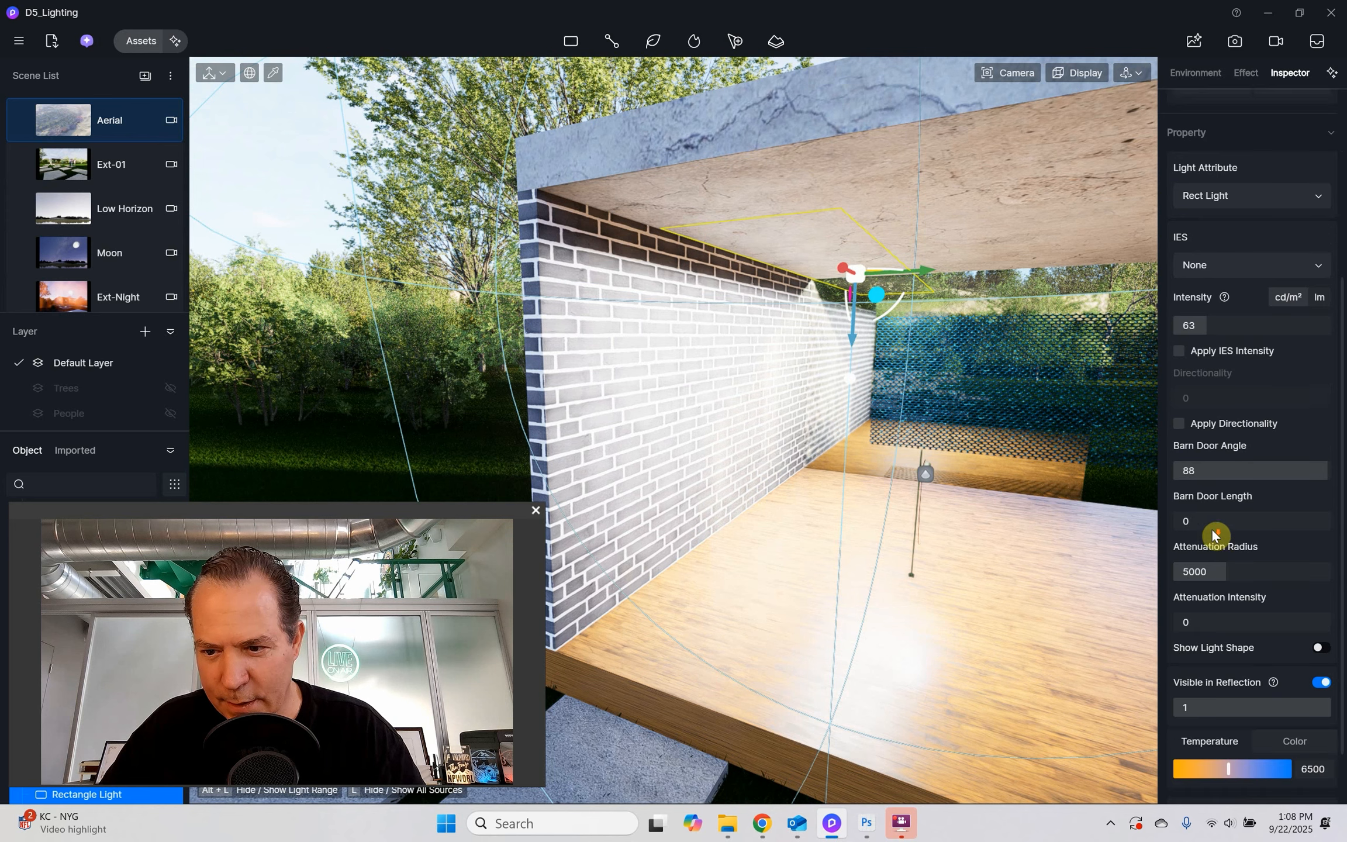
pyautogui.click(1322, 648)
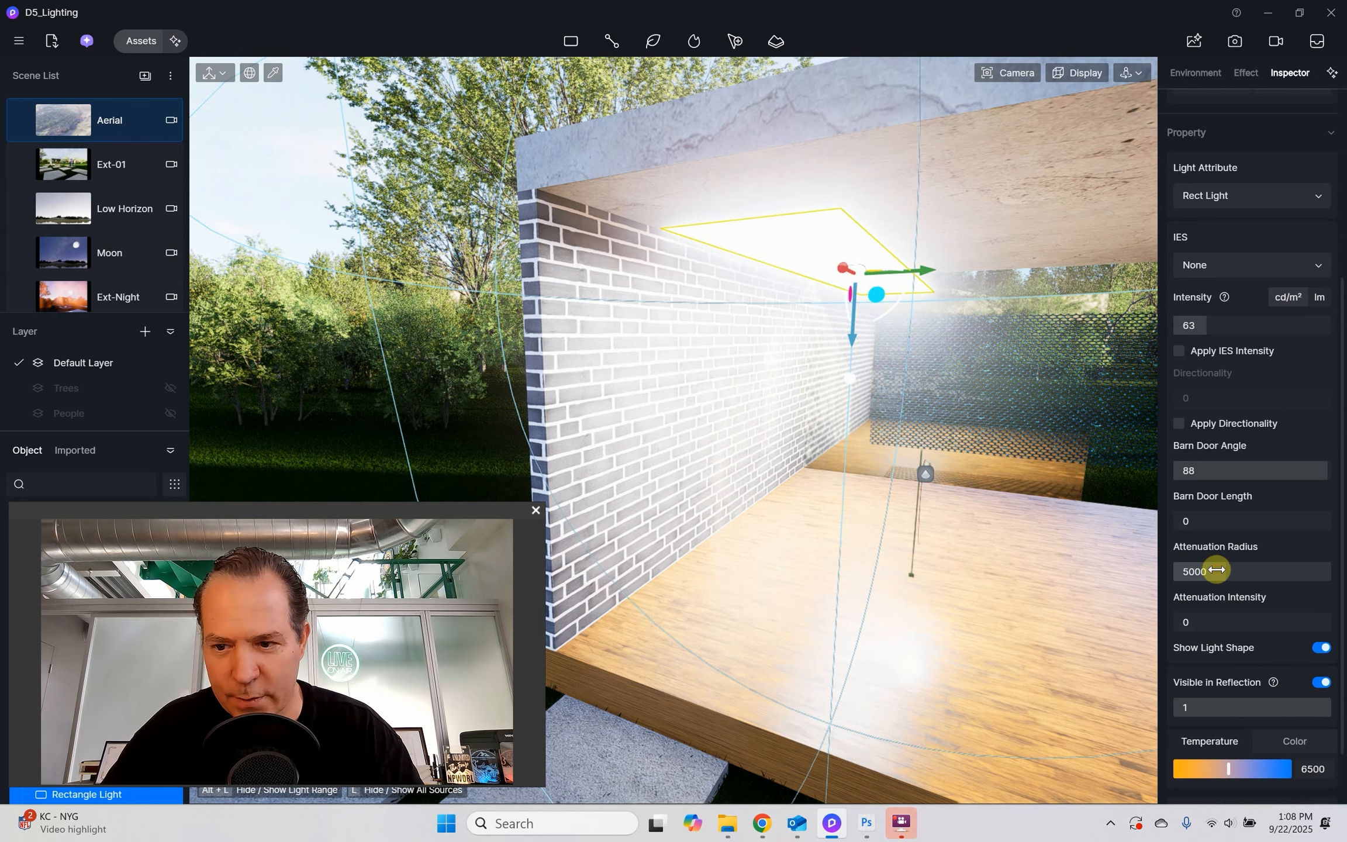
pyautogui.moveTo(1217, 570); pyautogui.dragTo(1190, 571)
pyautogui.scroll(2, 1222, 508)
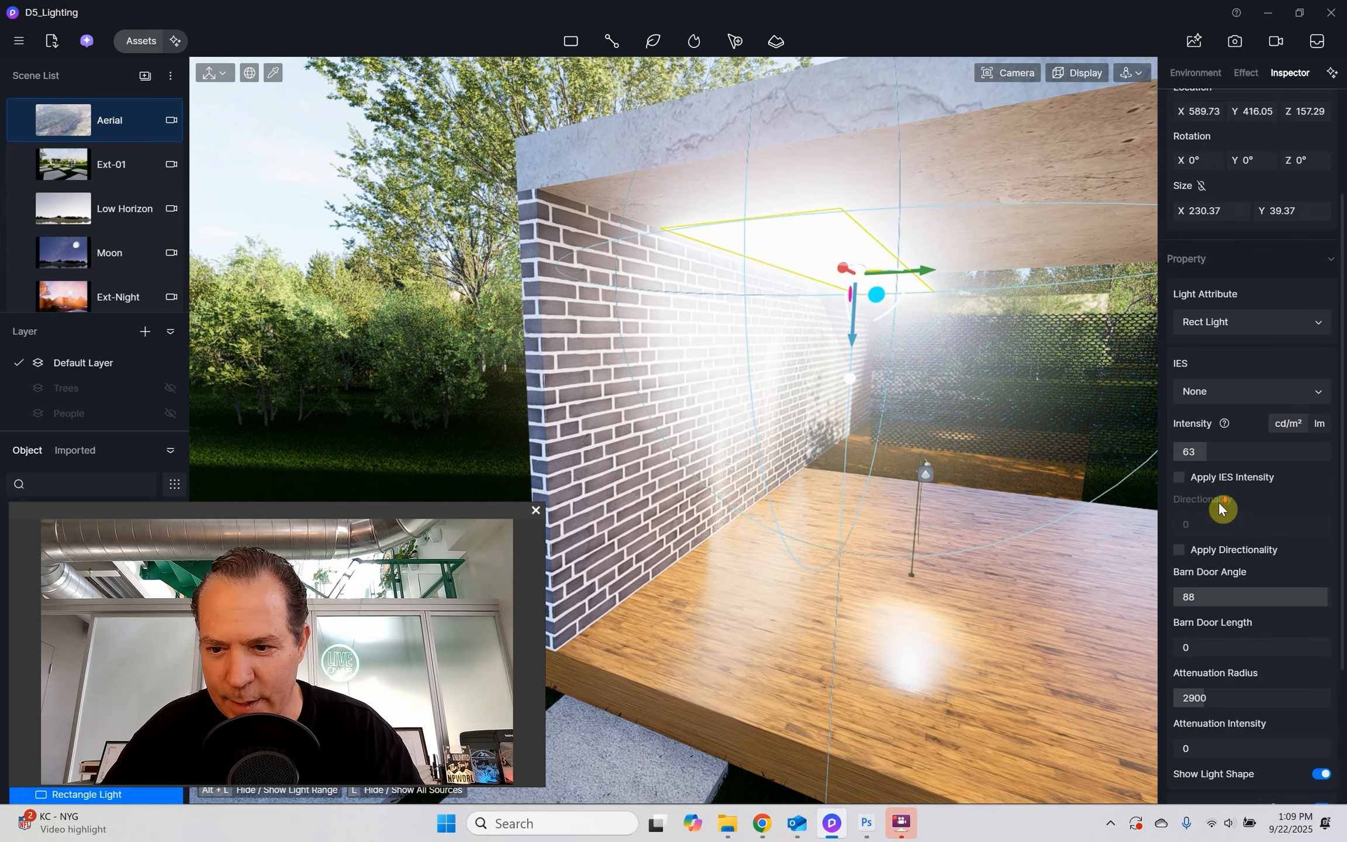
pyautogui.scroll(-2, 1222, 508)
pyautogui.scroll(4, 1260, 503)
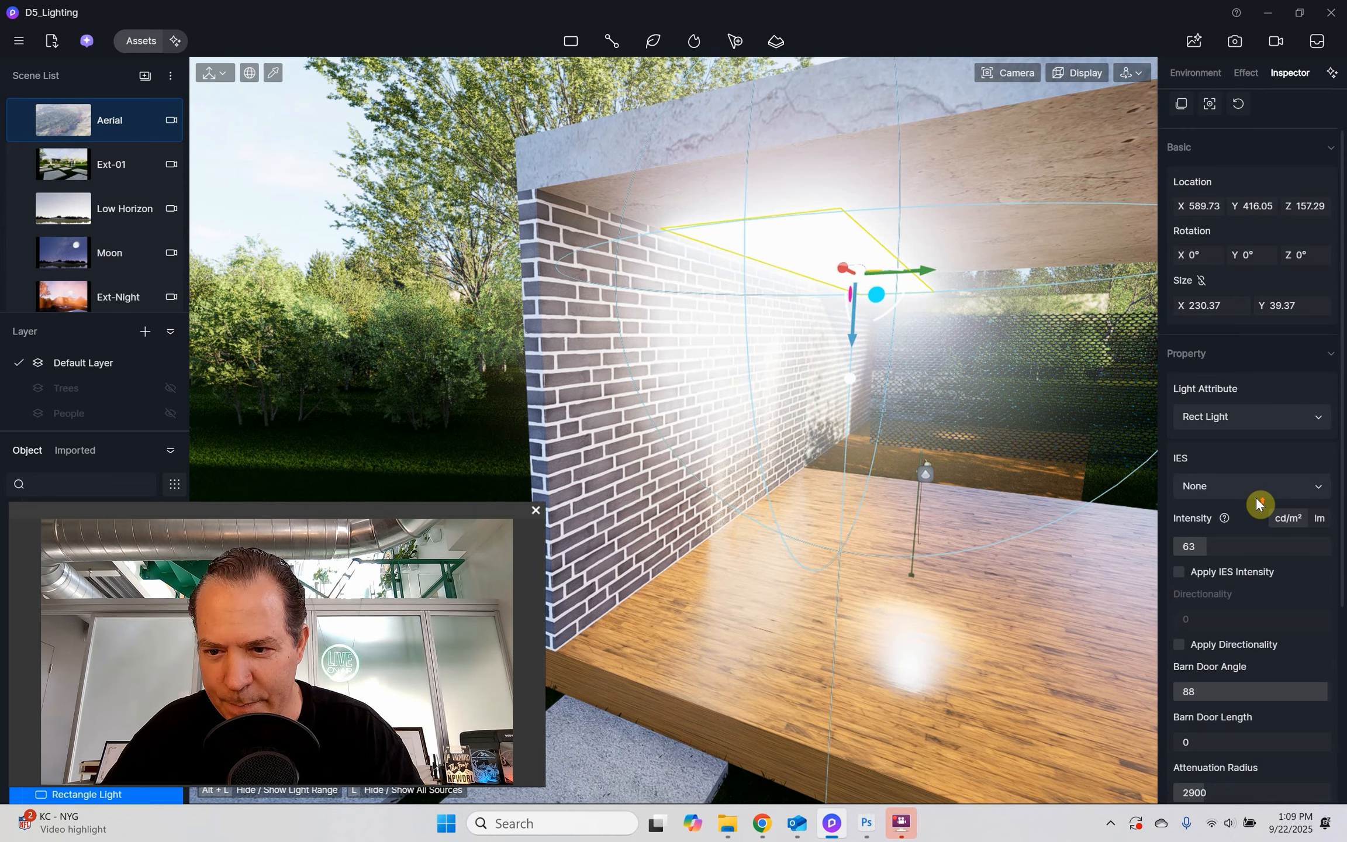
pyautogui.scroll(1, 1256, 497)
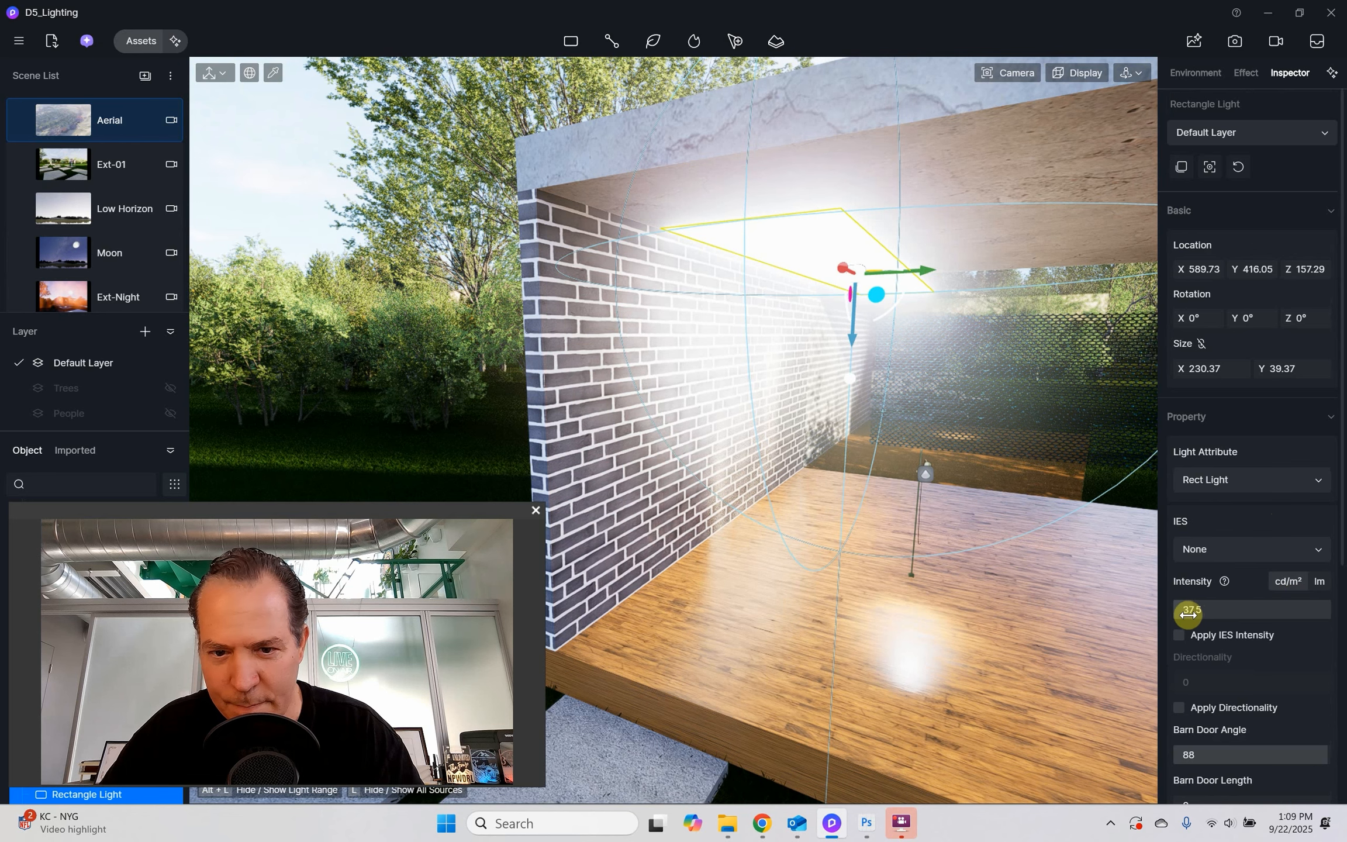
pyautogui.moveTo(1188, 612); pyautogui.dragTo(1172, 612)
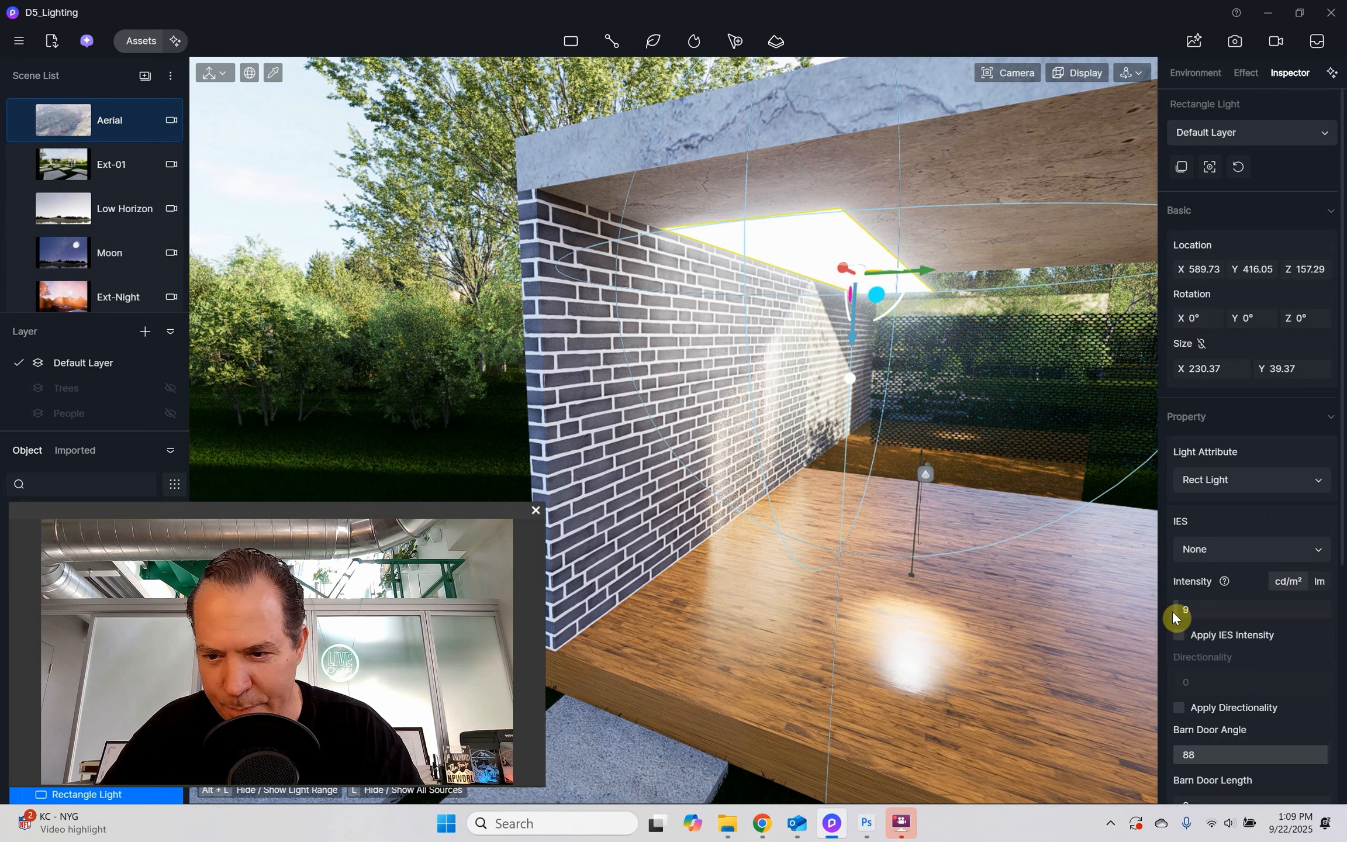
# - Try the IES 01 profile on the rectangle light and reset the profile to None
pyautogui.scroll(-3, 1204, 637)
pyautogui.click(1261, 459)
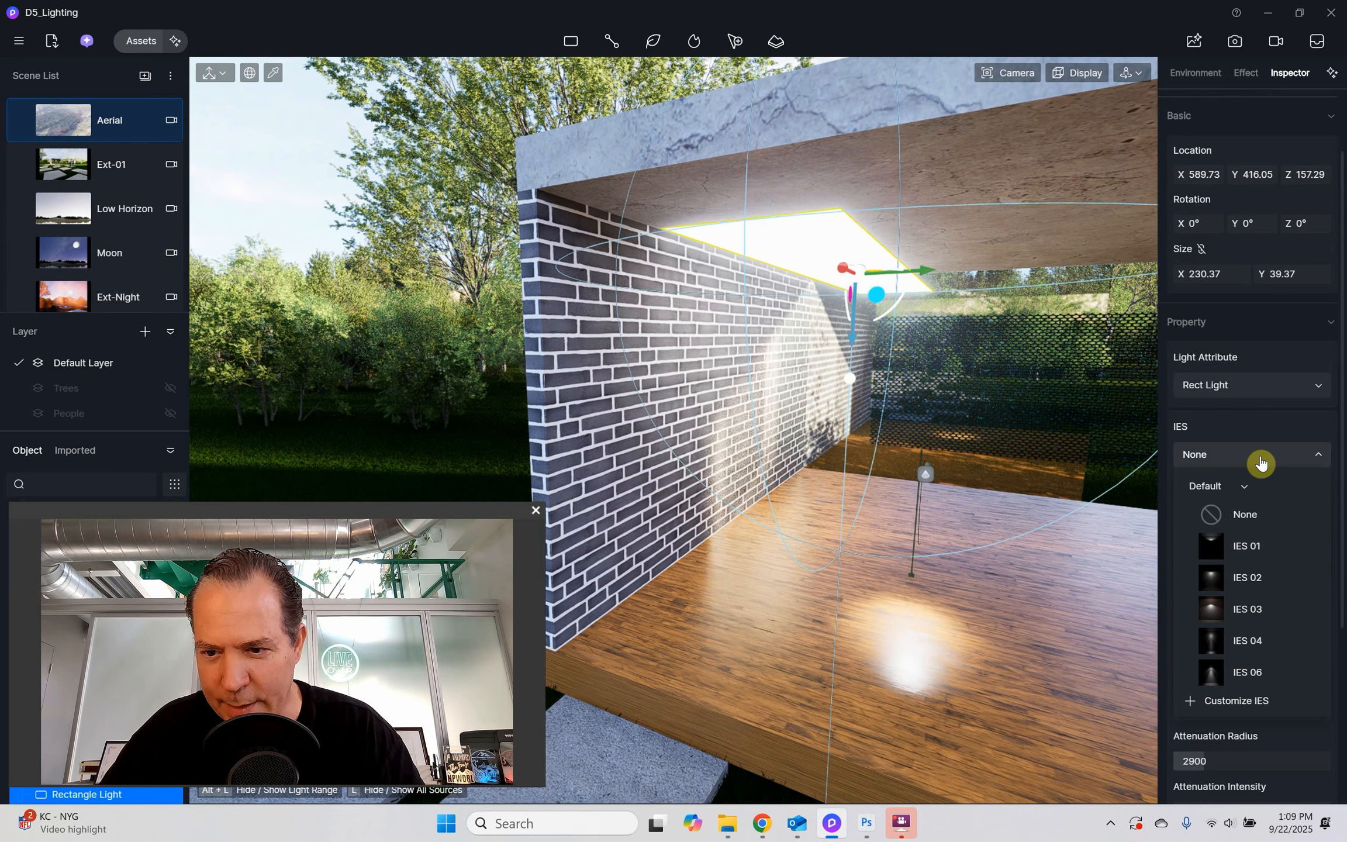
pyautogui.click(1248, 550)
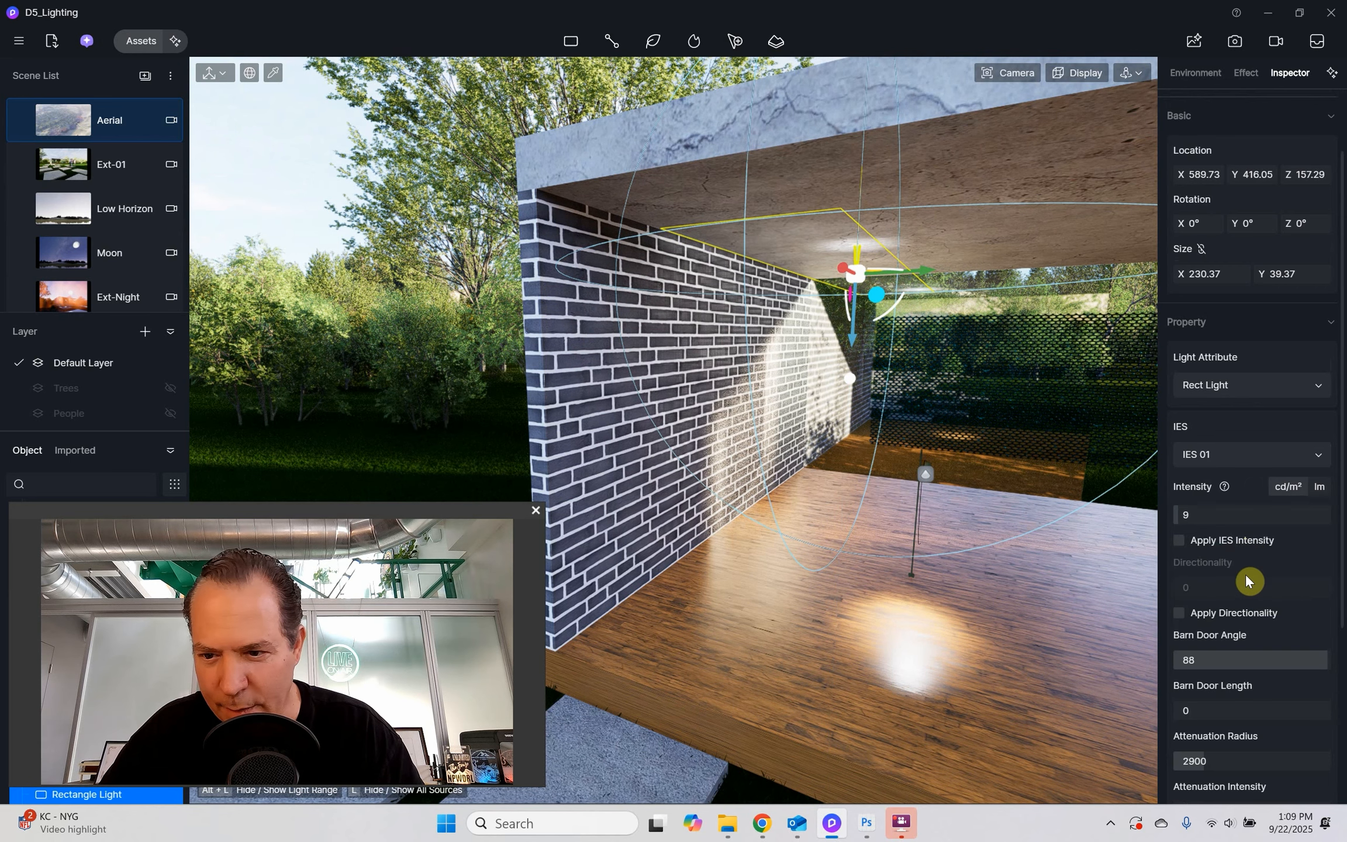
pyautogui.click(1179, 540)
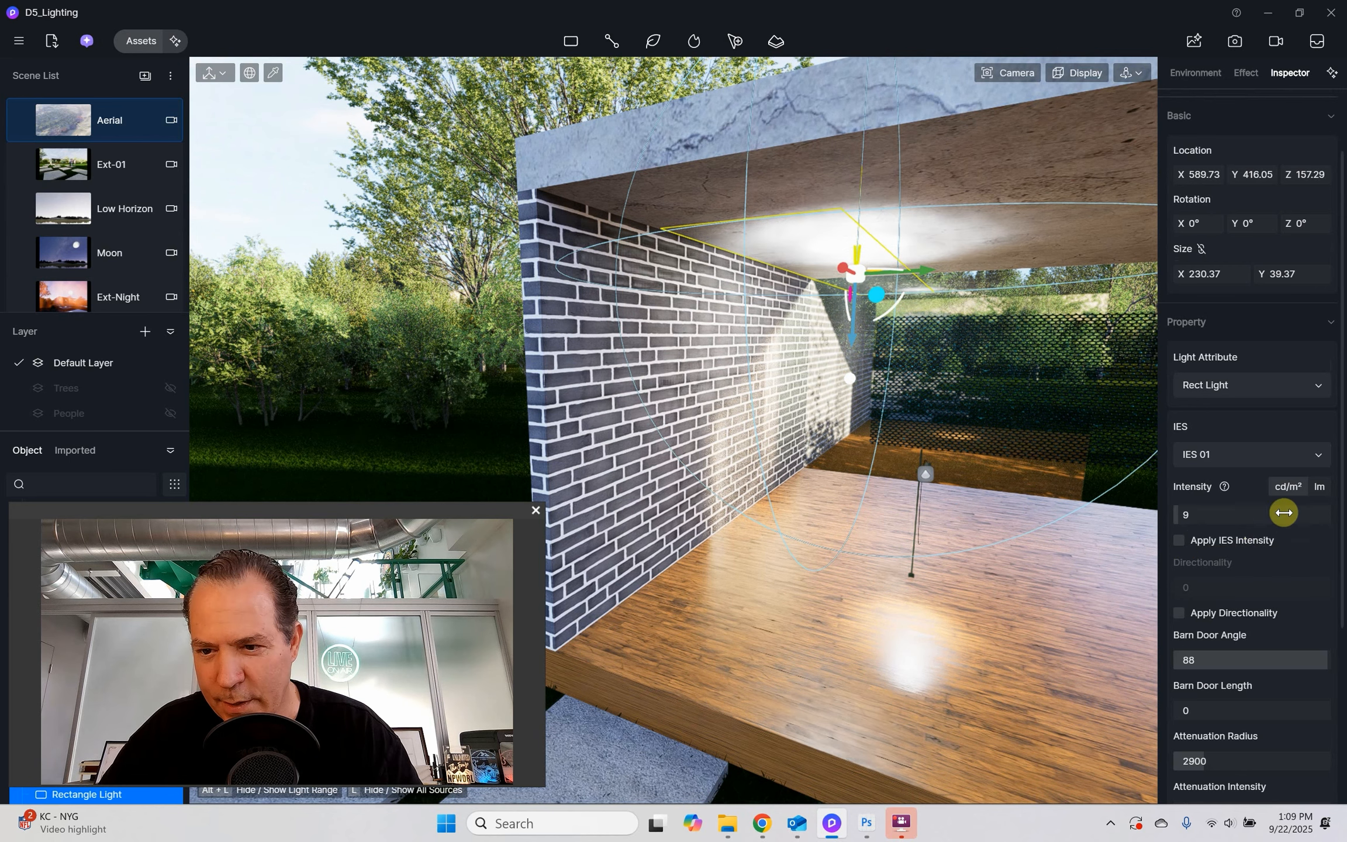
pyautogui.click(1290, 456)
pyautogui.scroll(-3, 1295, 638)
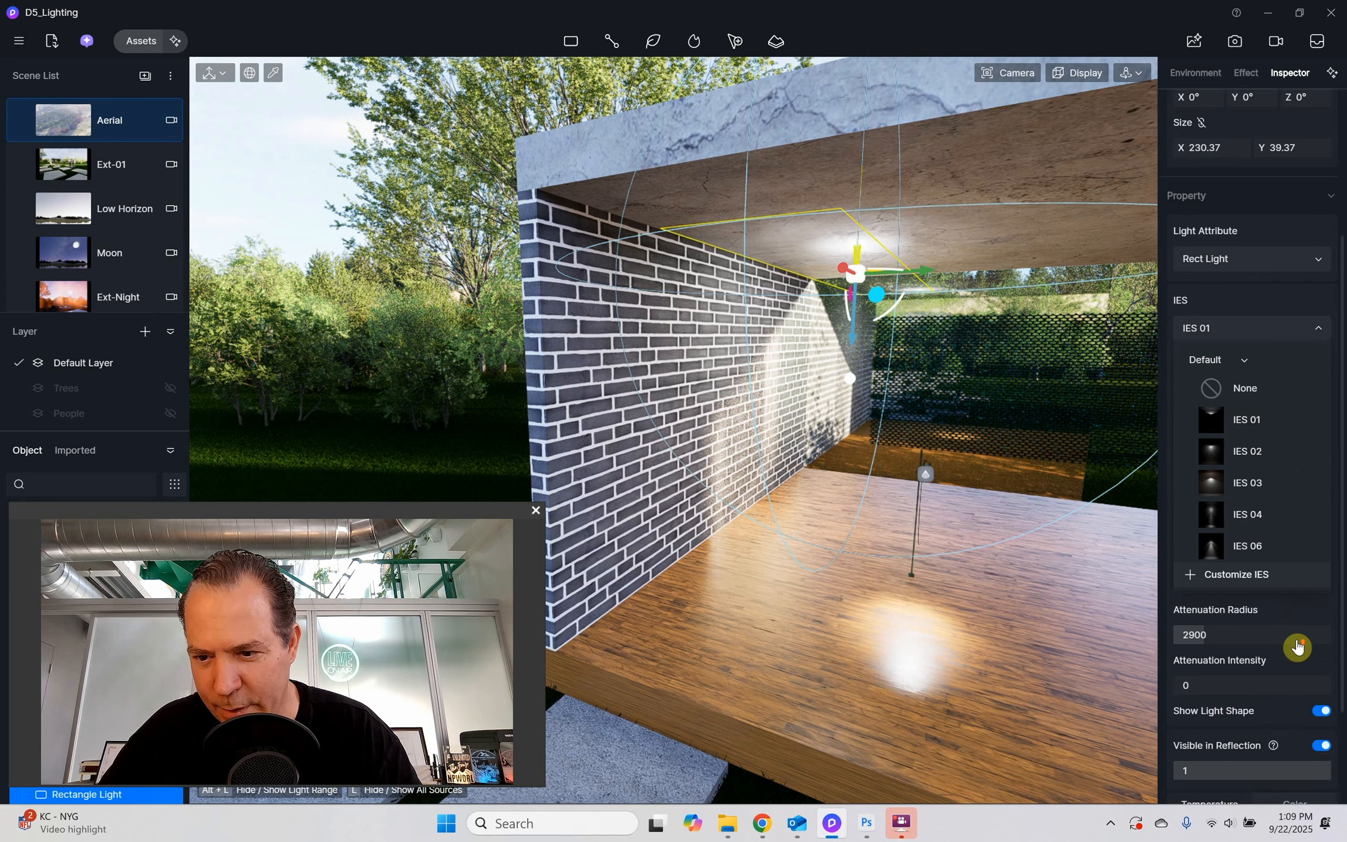
pyautogui.scroll(2, 1295, 640)
pyautogui.click(1242, 484)
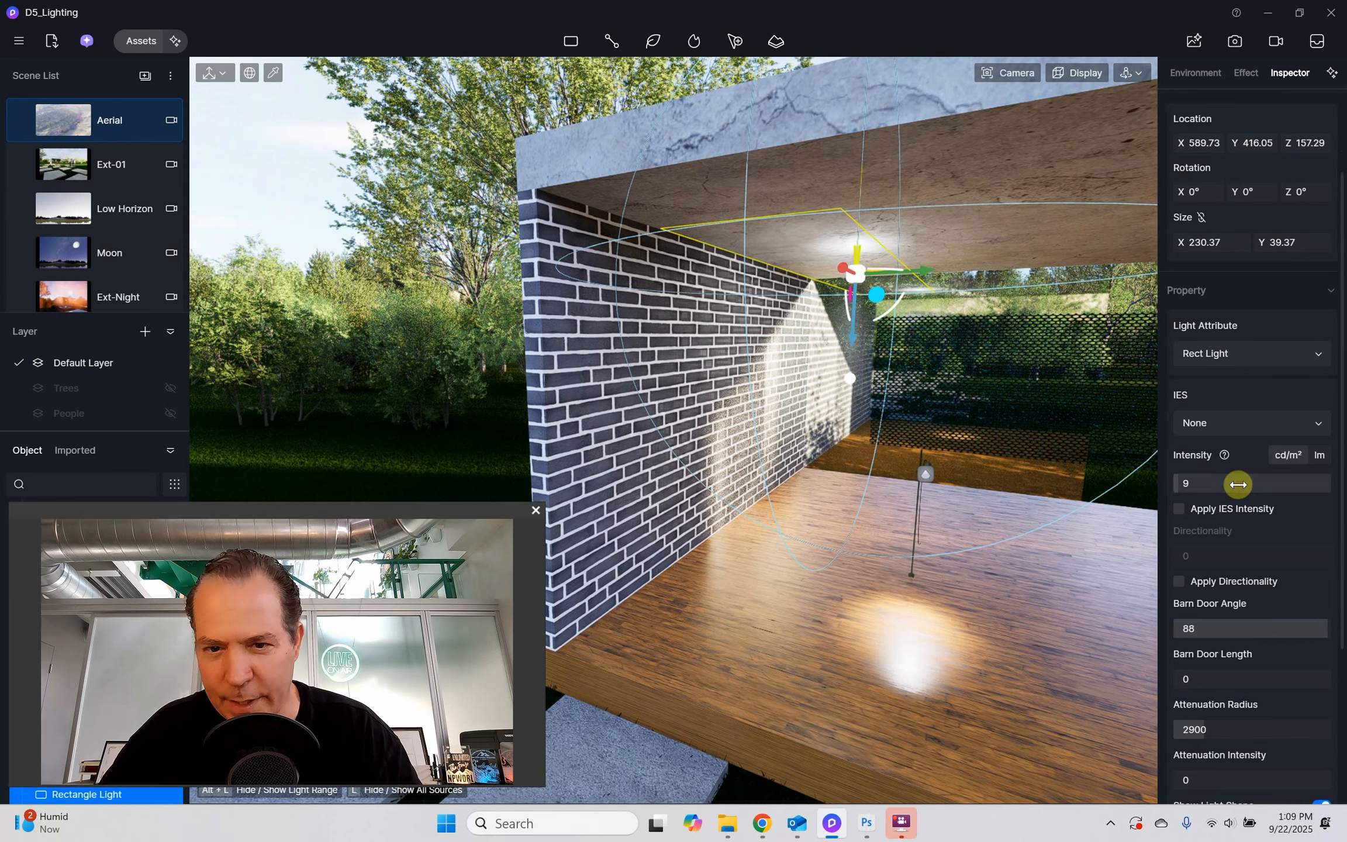
# - Narrow the rectangle light to a Y size of 11.37 and move it along the brick wall's top at about Y 373.42, Z 164.55
pyautogui.scroll(-2, 1286, 644)
pyautogui.scroll(6, 1182, 295)
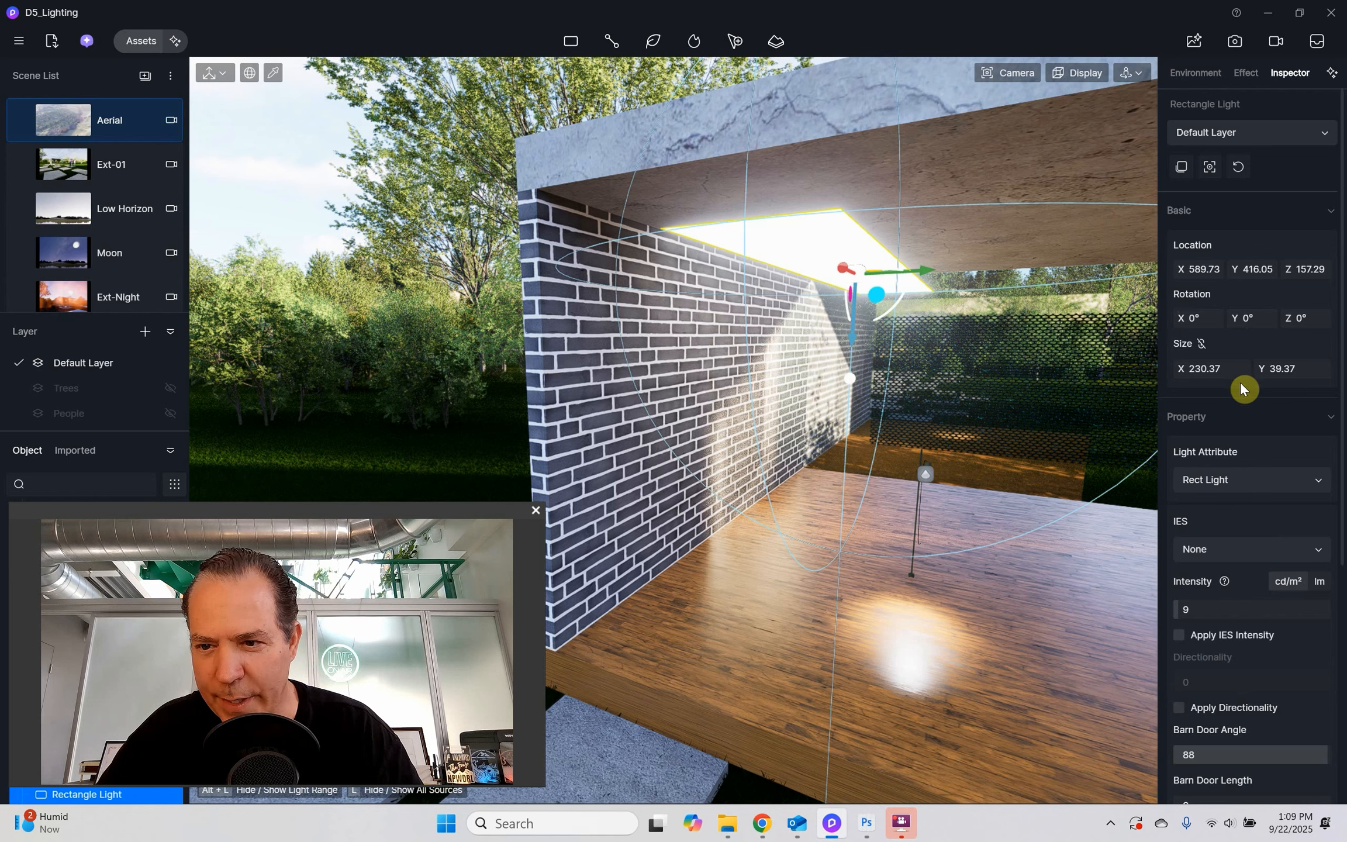
pyautogui.moveTo(1294, 372); pyautogui.dragTo(1292, 370)
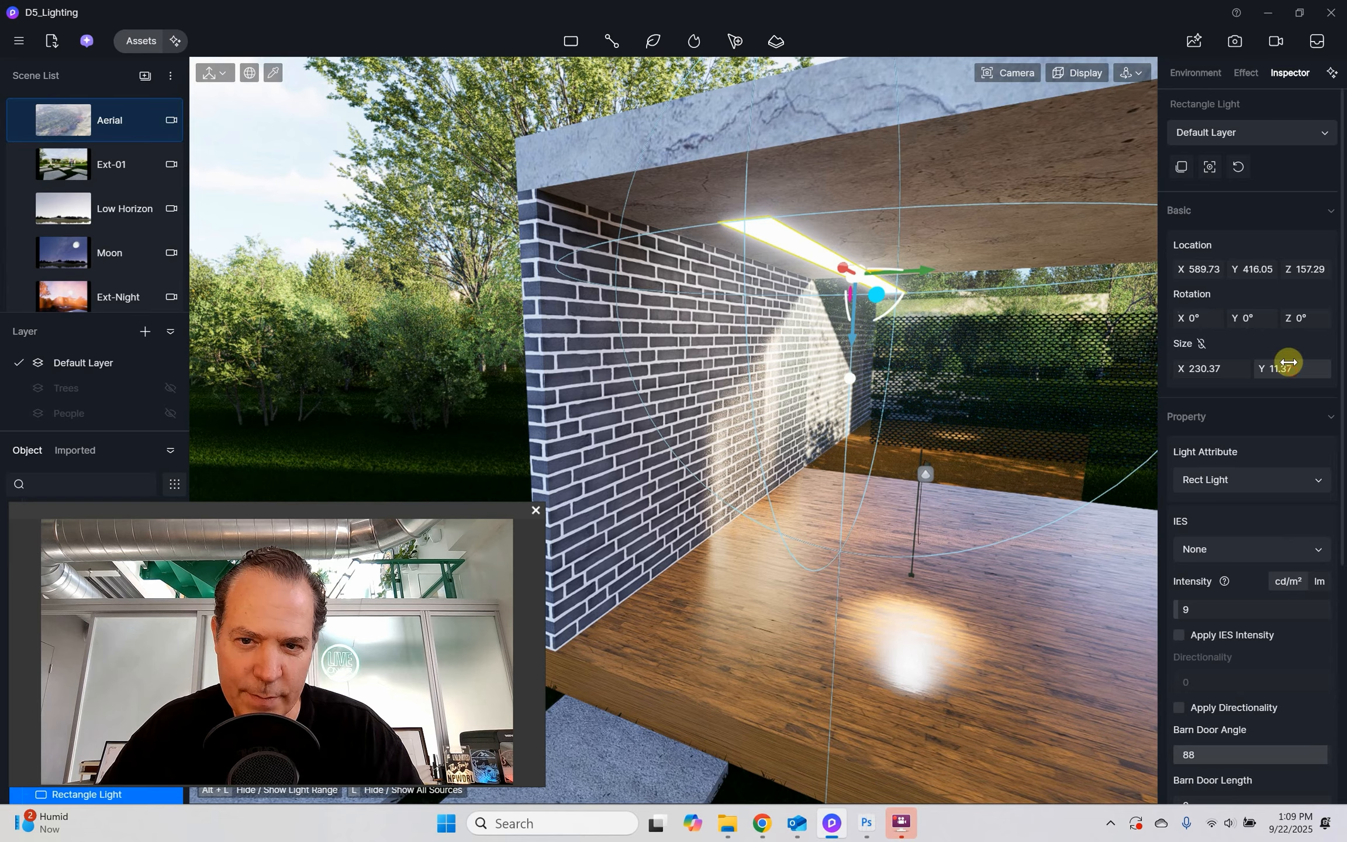
pyautogui.moveTo(782, 504); pyautogui.dragTo(781, 504, button='middle')
pyautogui.moveTo(809, 273); pyautogui.dragTo(711, 285)
pyautogui.moveTo(896, 493); pyautogui.dragTo(895, 493, button='right')
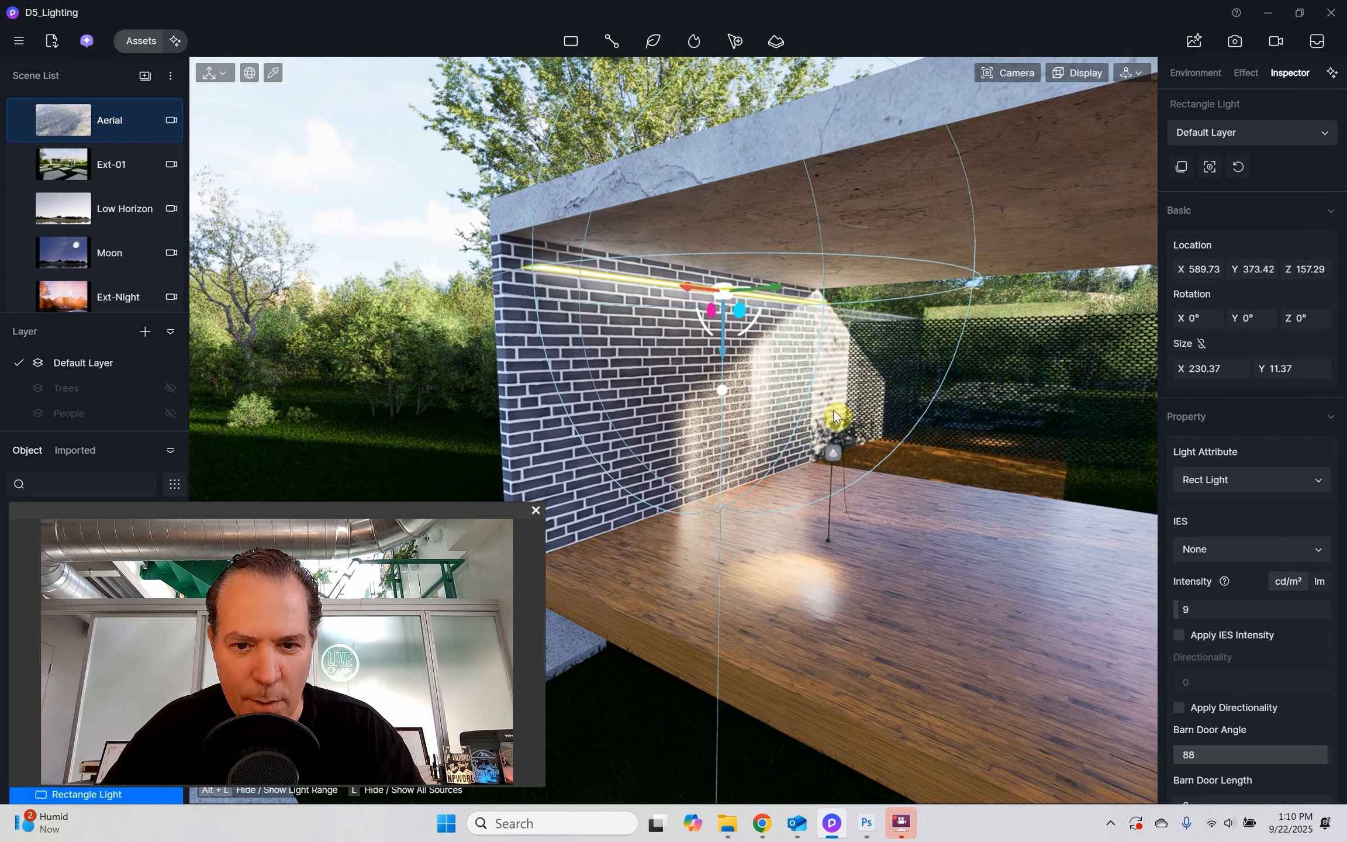
pyautogui.moveTo(718, 357); pyautogui.dragTo(719, 339)
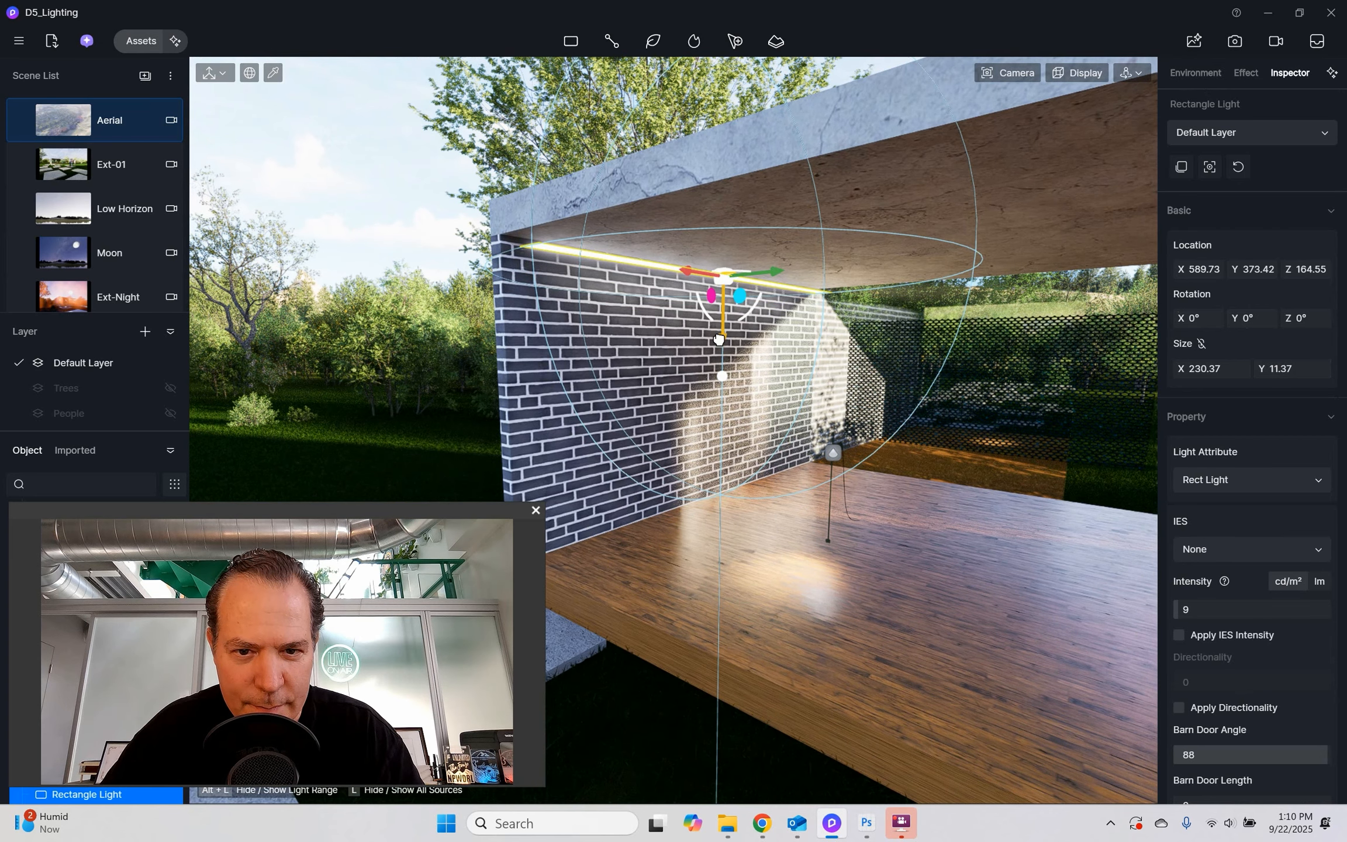
pyautogui.moveTo(731, 498); pyautogui.dragTo(731, 498, button='right')
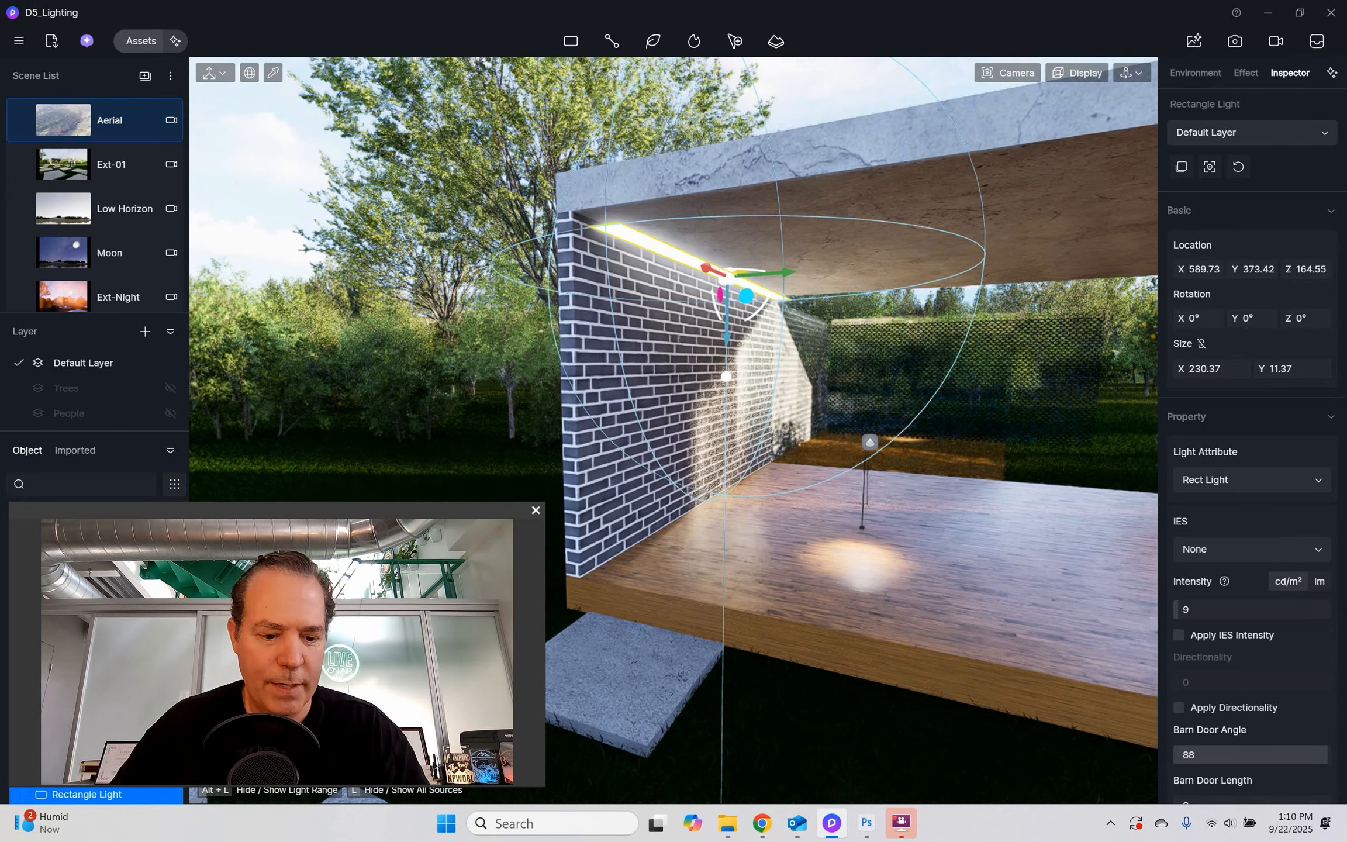
# - Place the Mia Table Lamp 01 model on the wooden deck and raise it to about Z 73.99
pyautogui.moveTo(720, 530); pyautogui.dragTo(748, 517, button='middle')
pyautogui.click(125, 48)
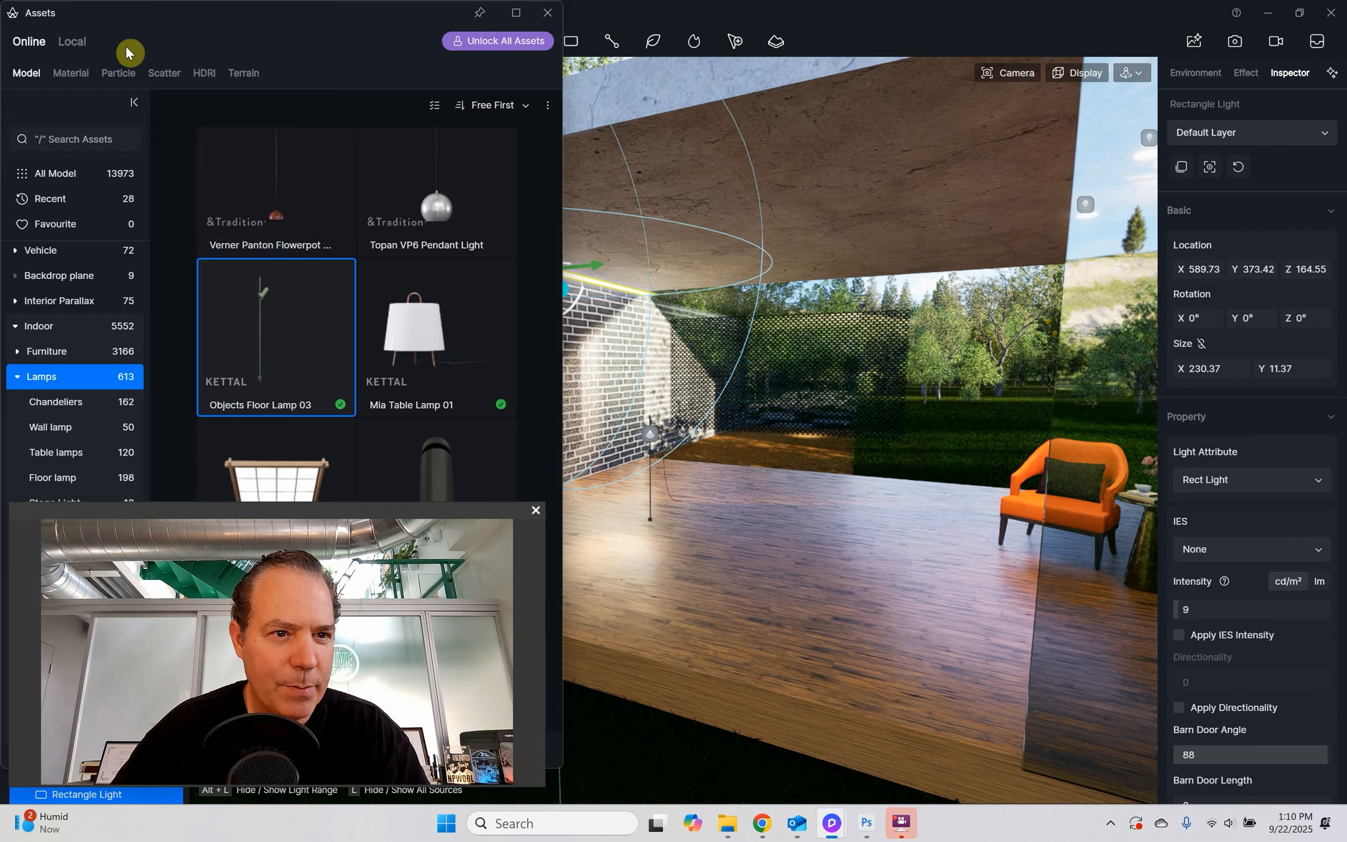
pyautogui.click(416, 342)
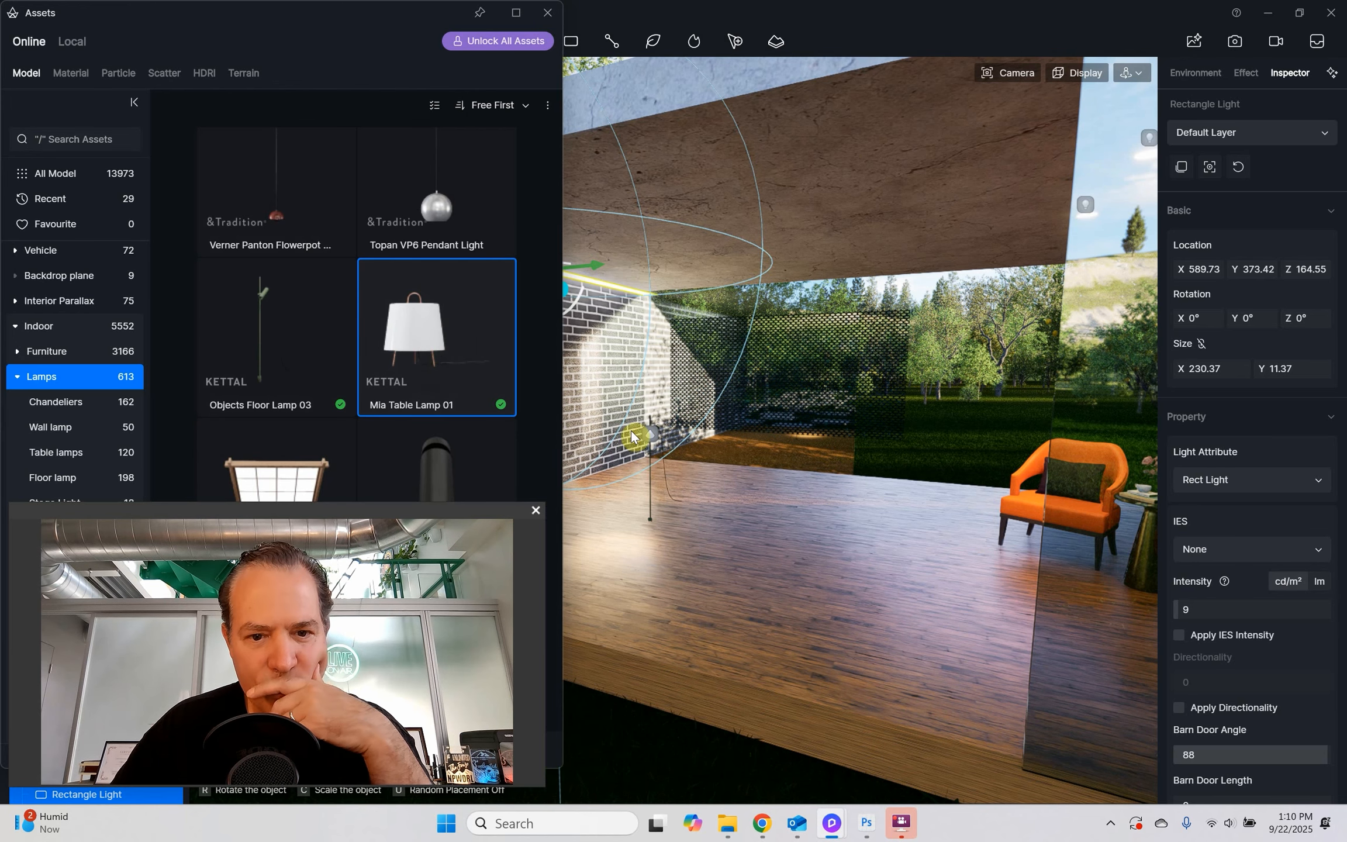
pyautogui.click(444, 335)
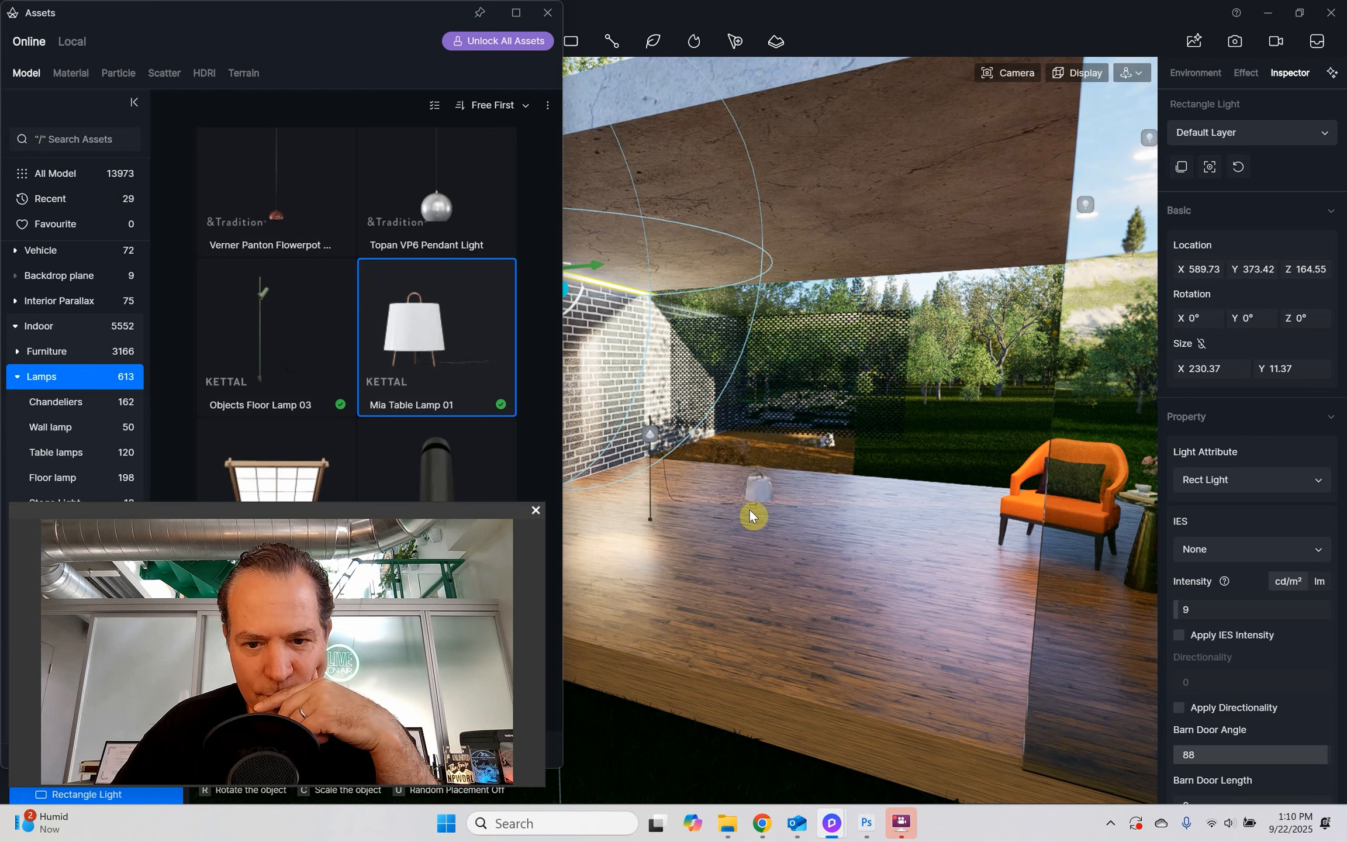
pyautogui.click(719, 549)
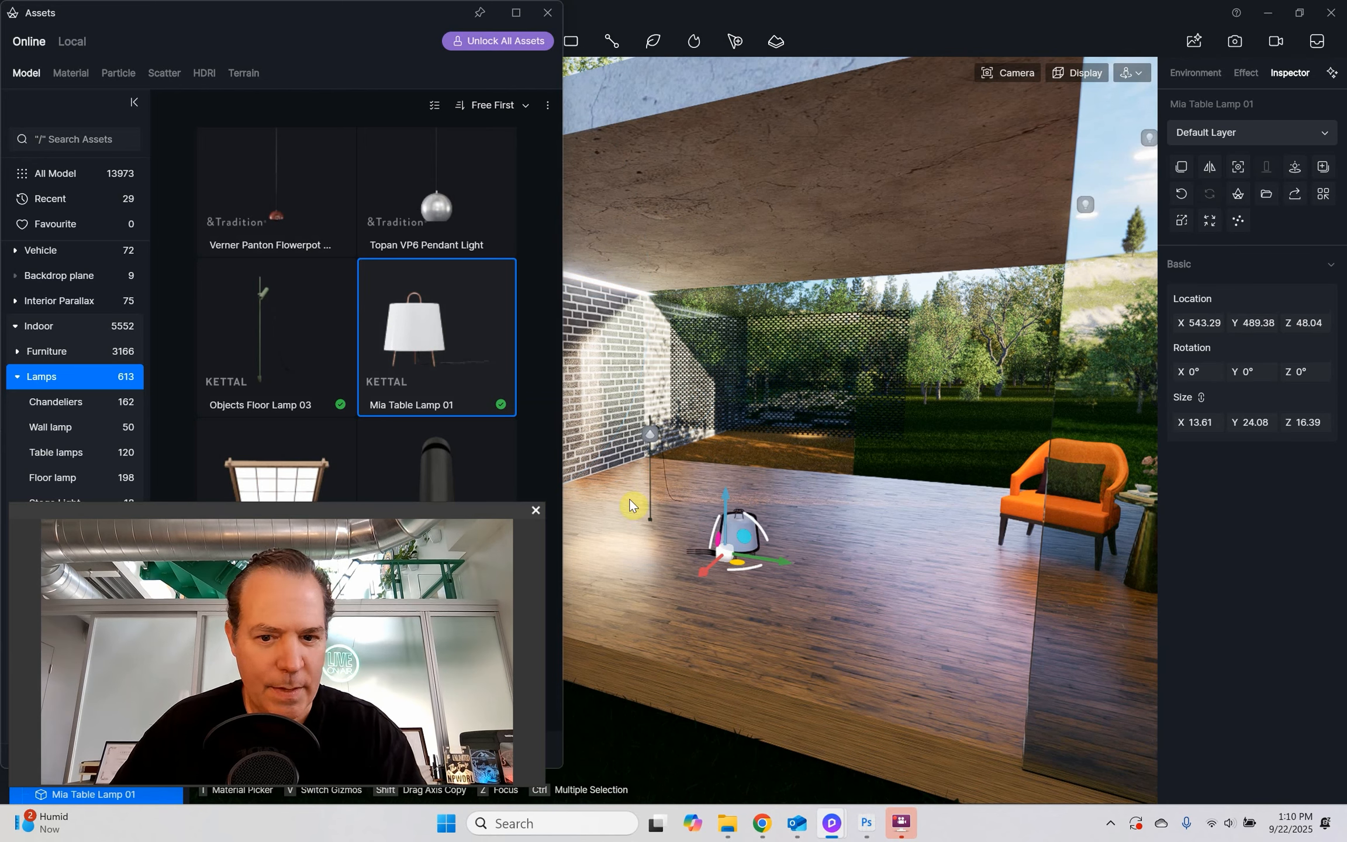
pyautogui.moveTo(723, 478); pyautogui.dragTo(725, 407)
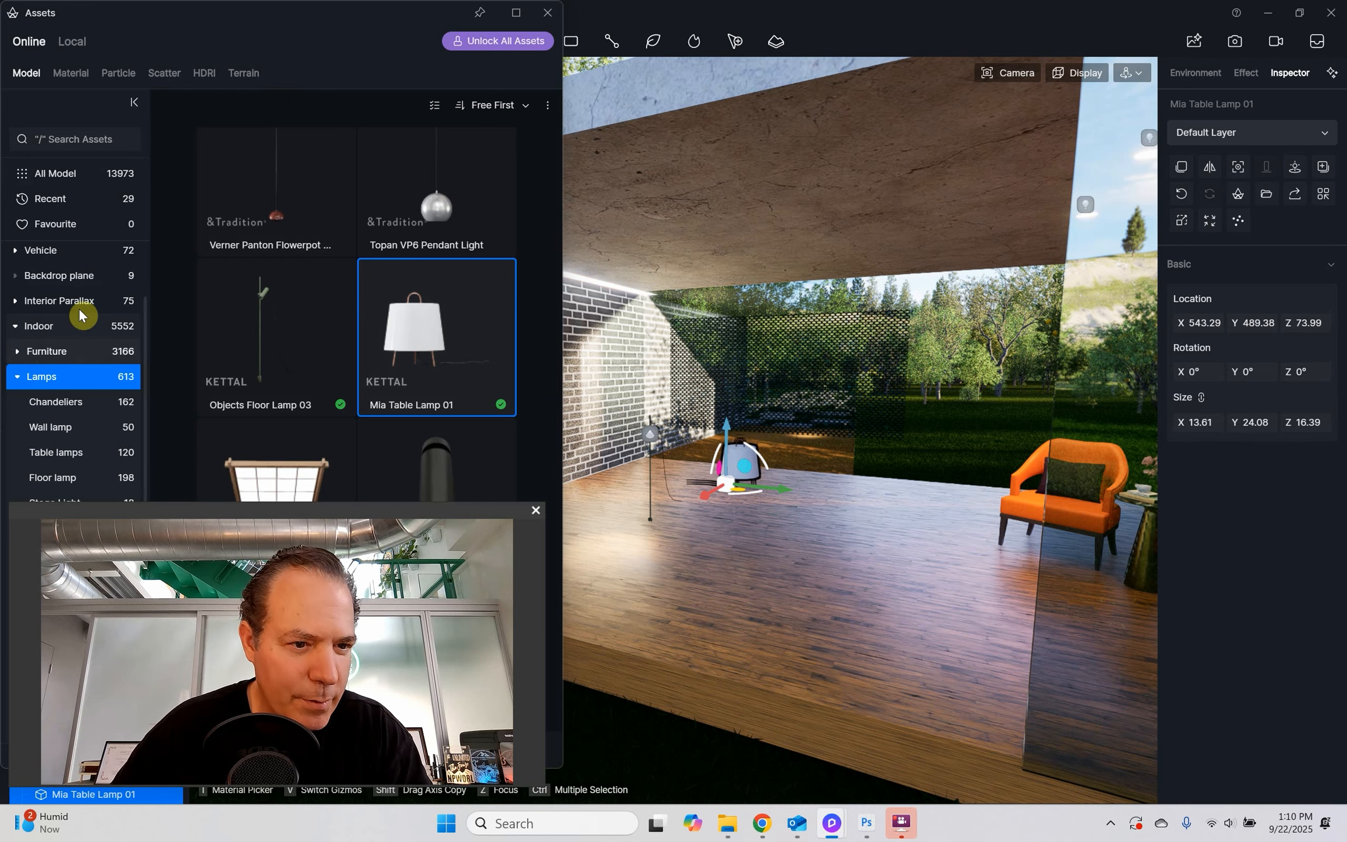
# - Place the Modern metal round corner table on the deck near the table lamp, at about X 527.37, Y 493.78
pyautogui.click(11, 352)
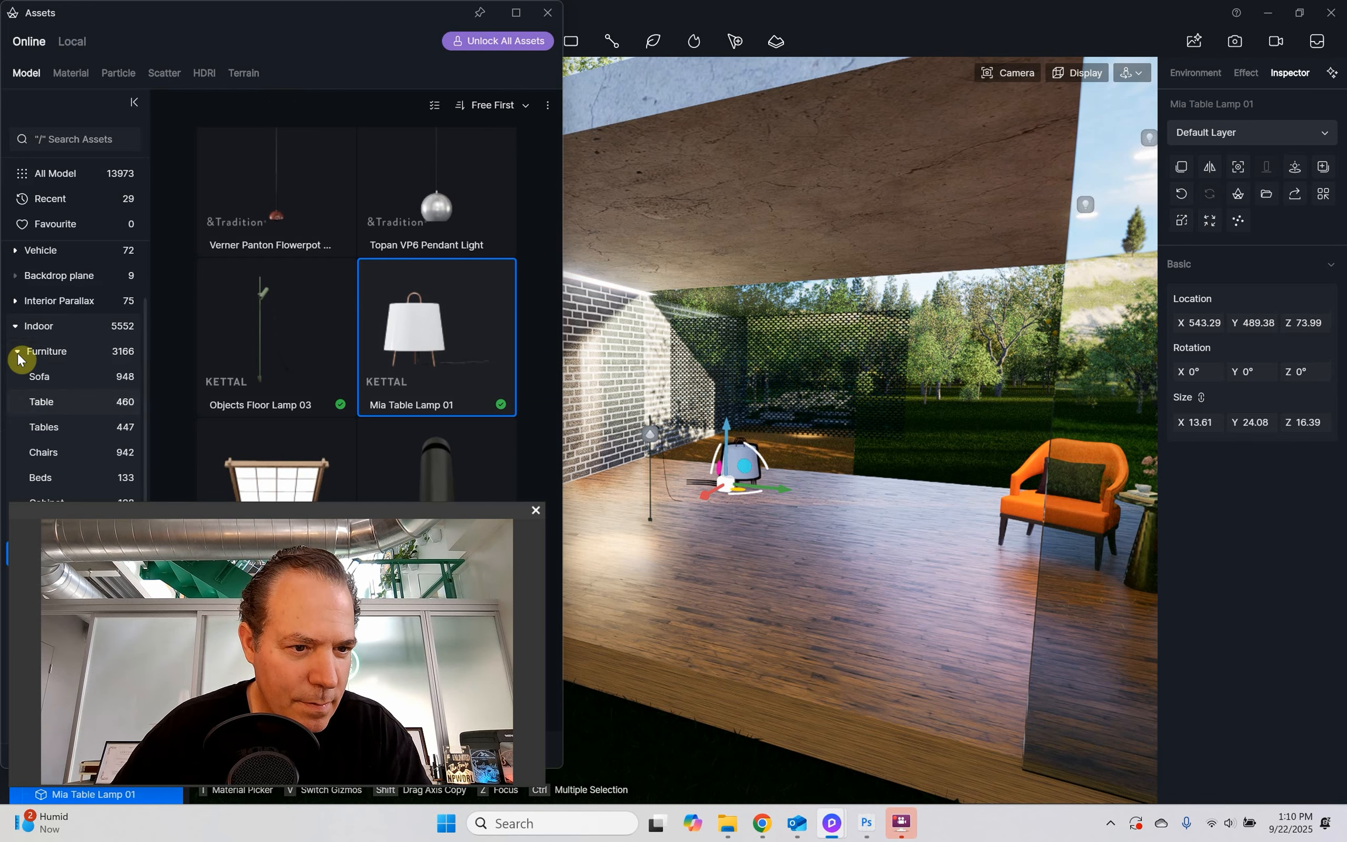
pyautogui.click(36, 402)
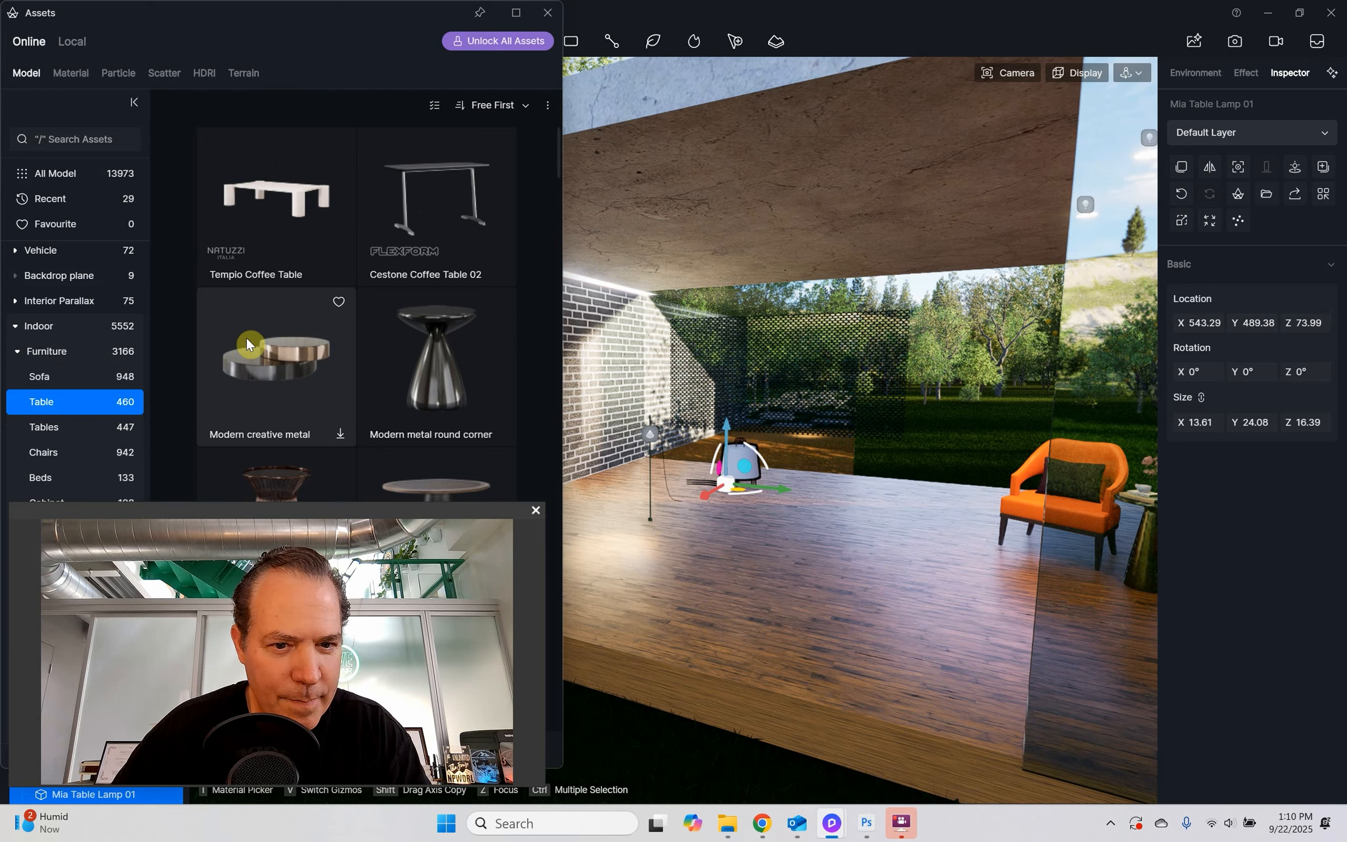
pyautogui.click(447, 382)
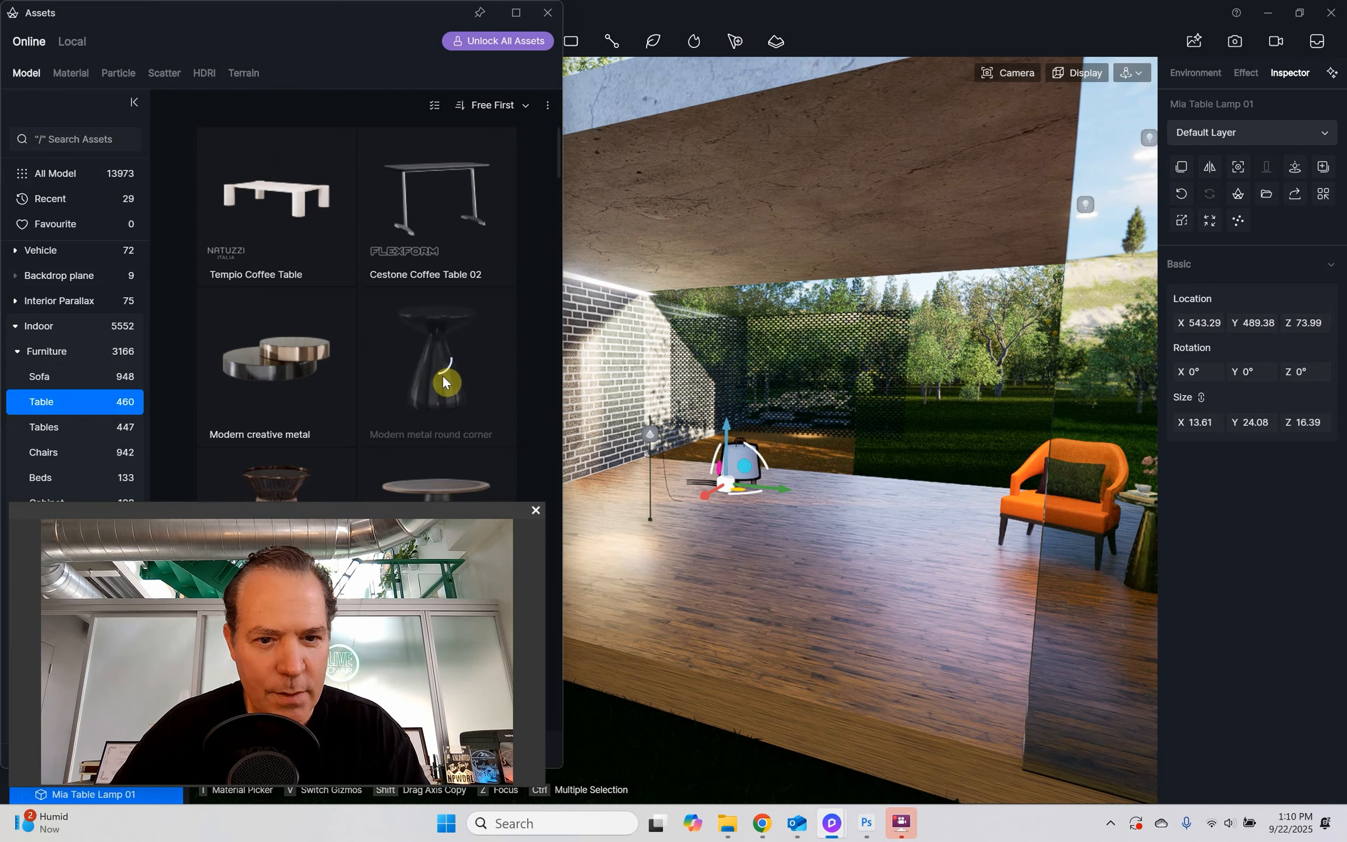
pyautogui.scroll(-5, 919, 482)
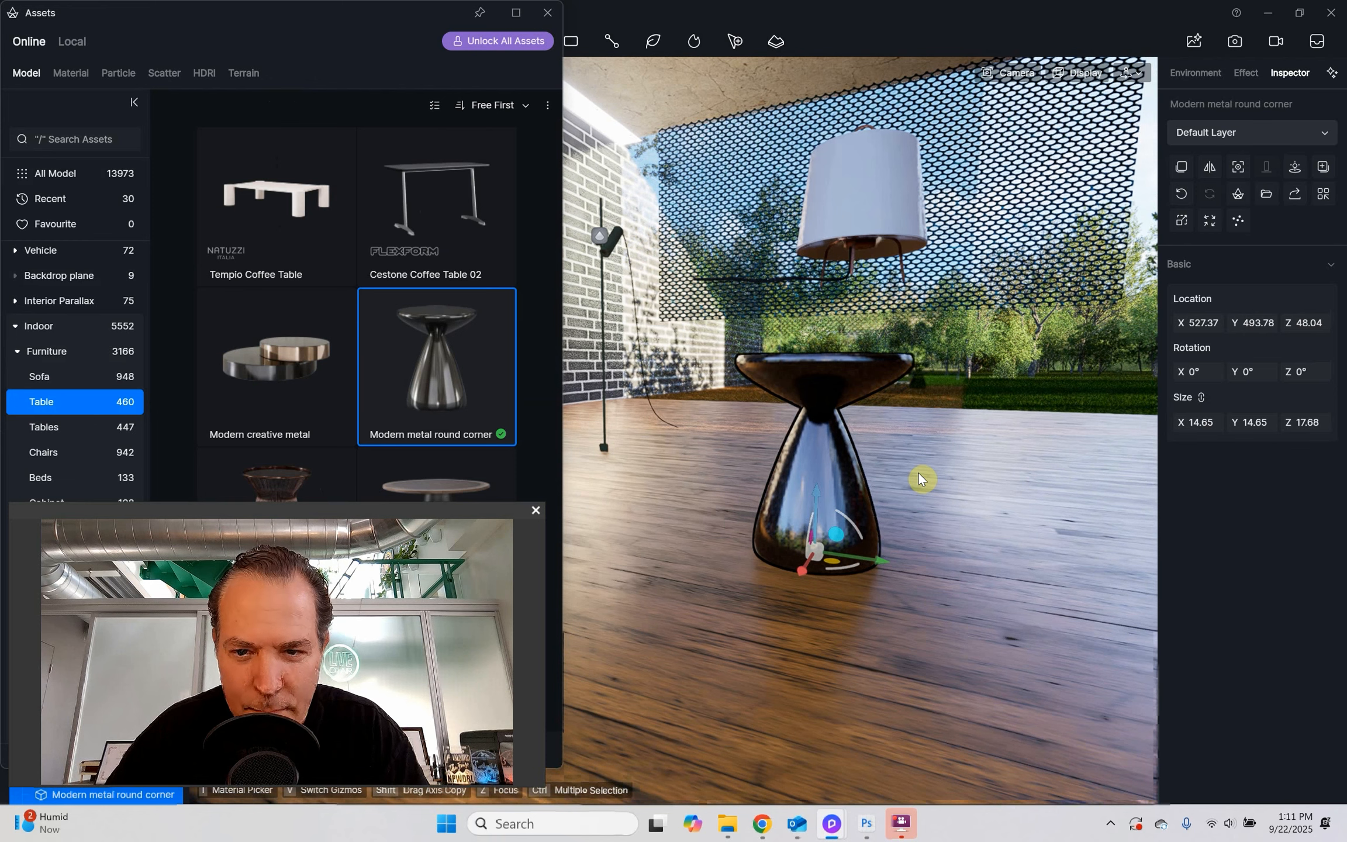
# - Move the Mia Table Lamp 01 onto the metal side table, to about X 526.35 and Z 65.24
pyautogui.click(877, 209)
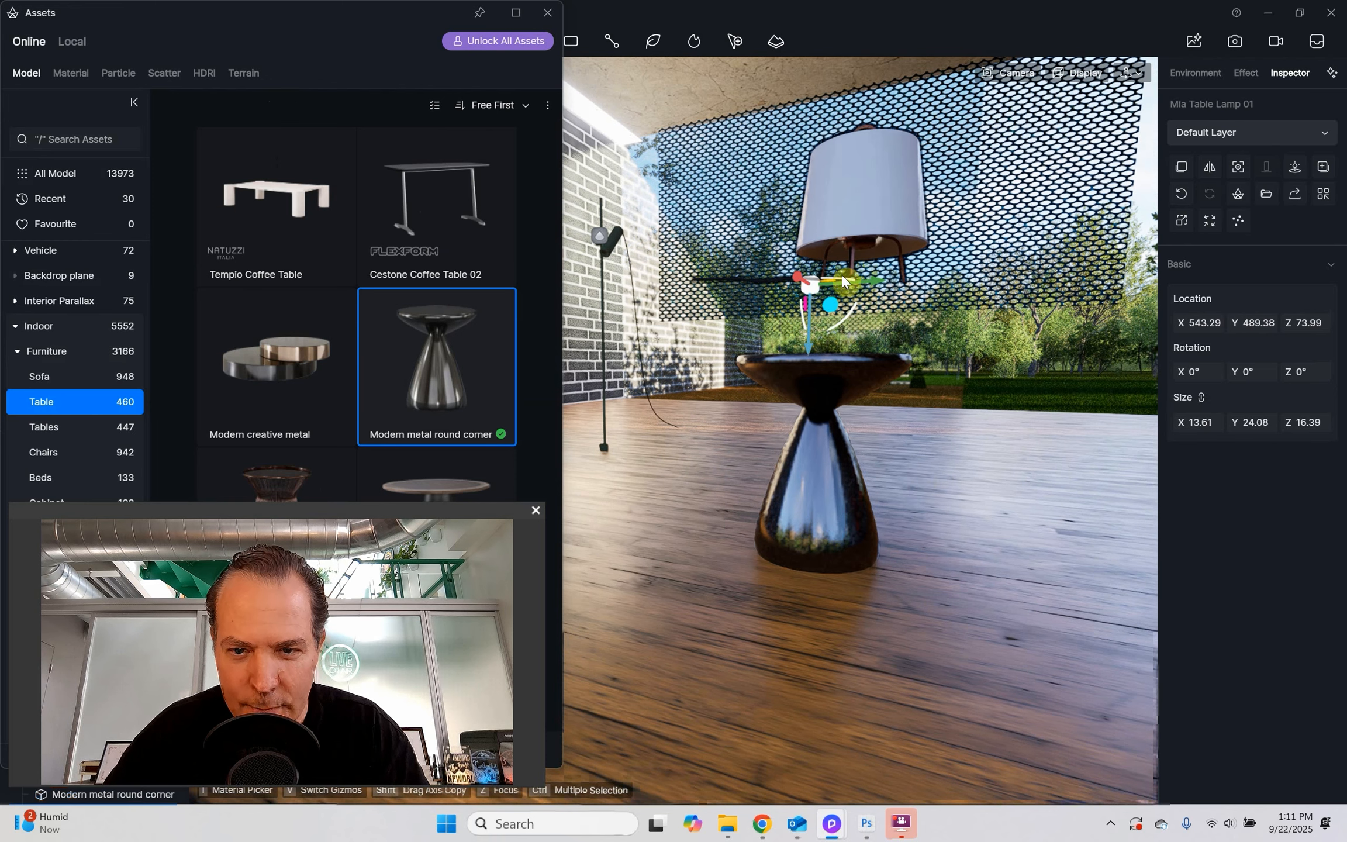
pyautogui.moveTo(808, 336); pyautogui.dragTo(813, 394)
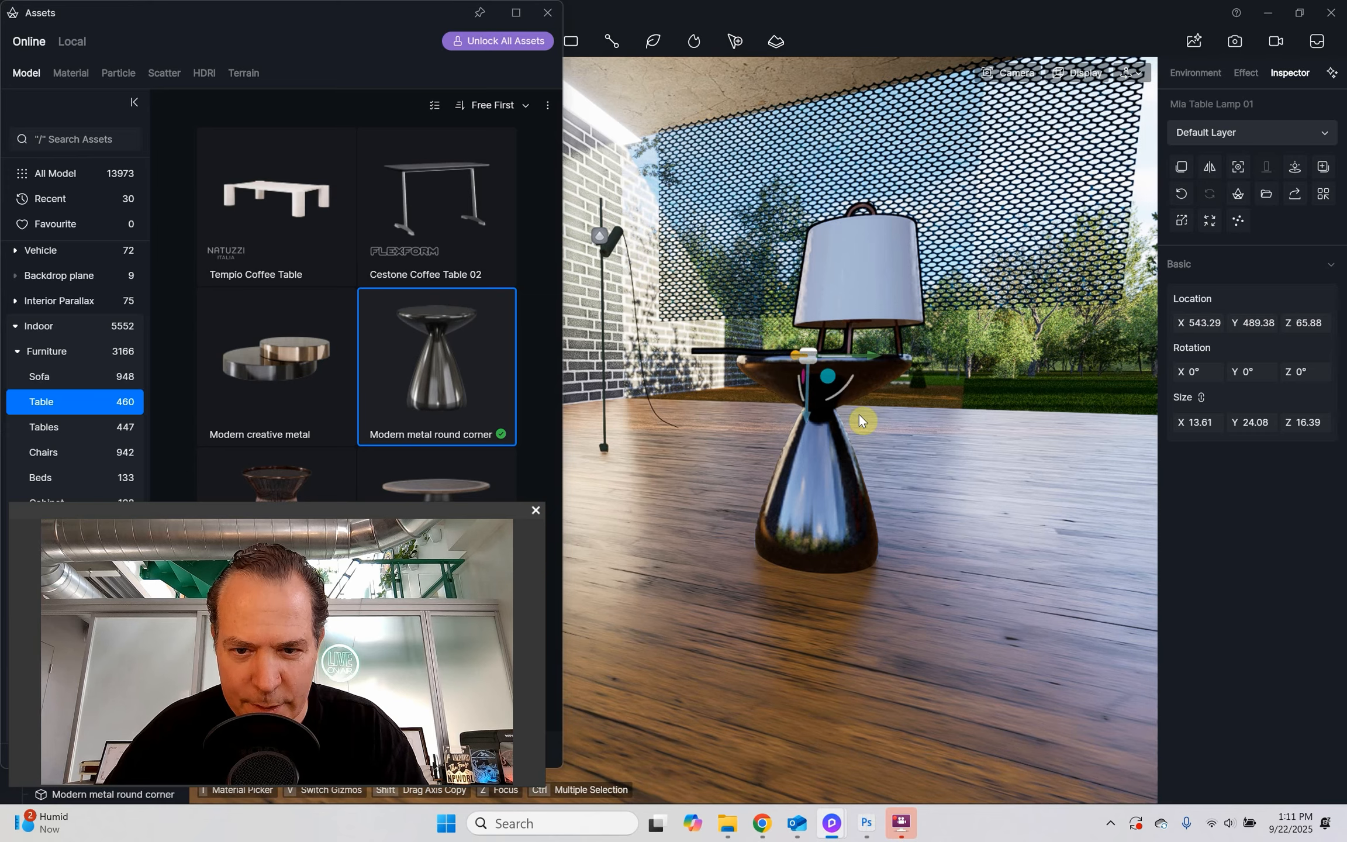
pyautogui.moveTo(894, 455); pyautogui.dragTo(750, 397, button='middle')
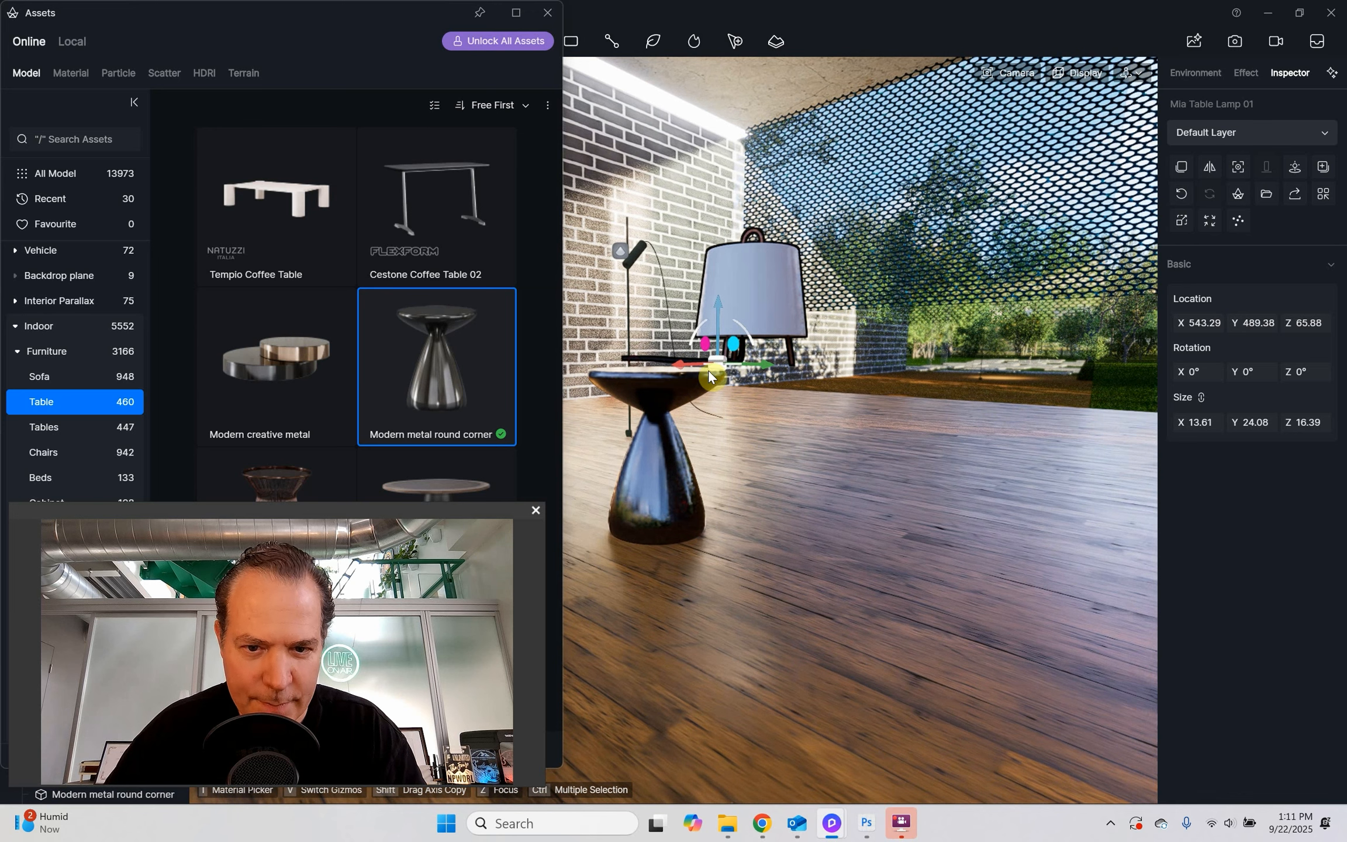
pyautogui.moveTo(672, 365); pyautogui.dragTo(555, 355)
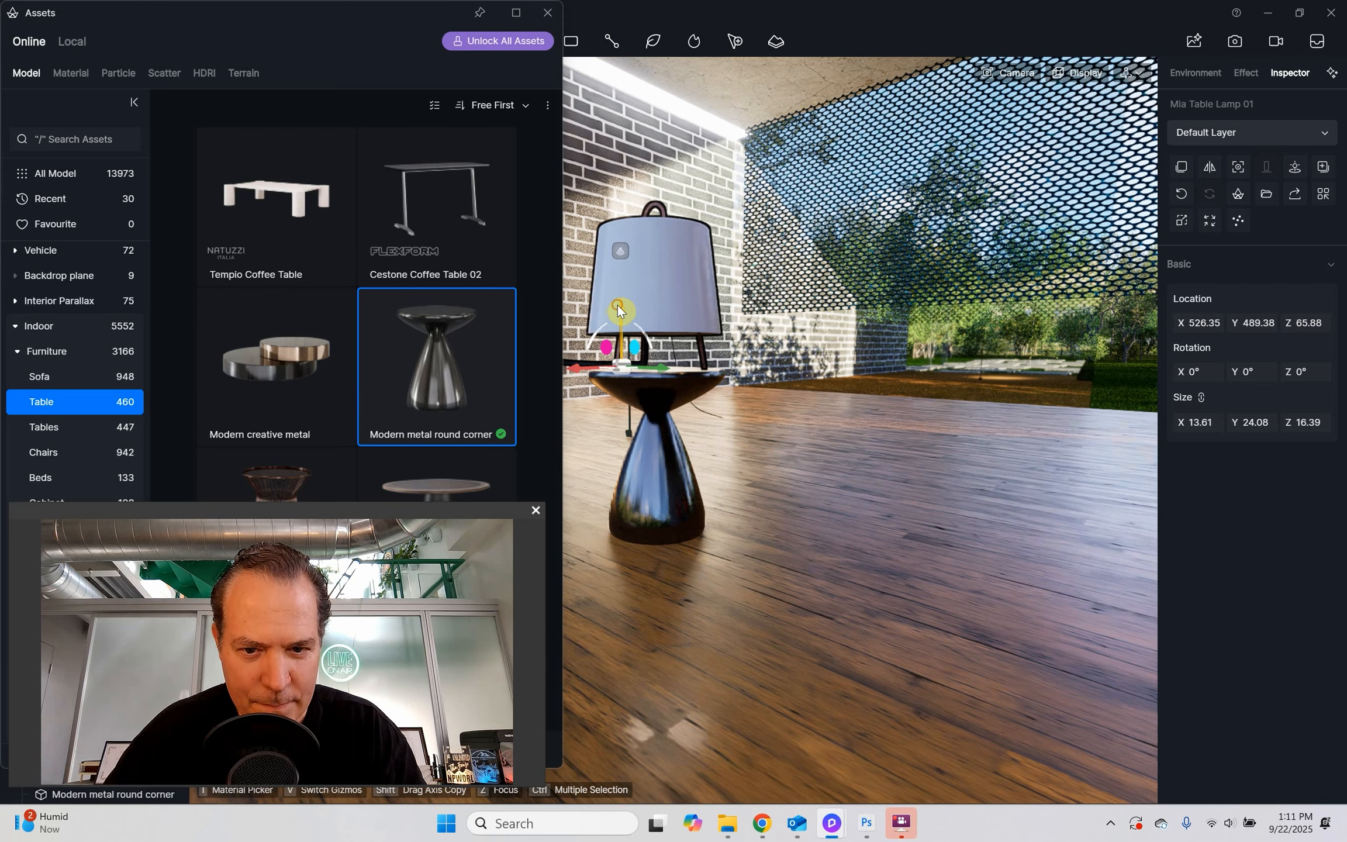
pyautogui.moveTo(617, 306); pyautogui.dragTo(614, 314)
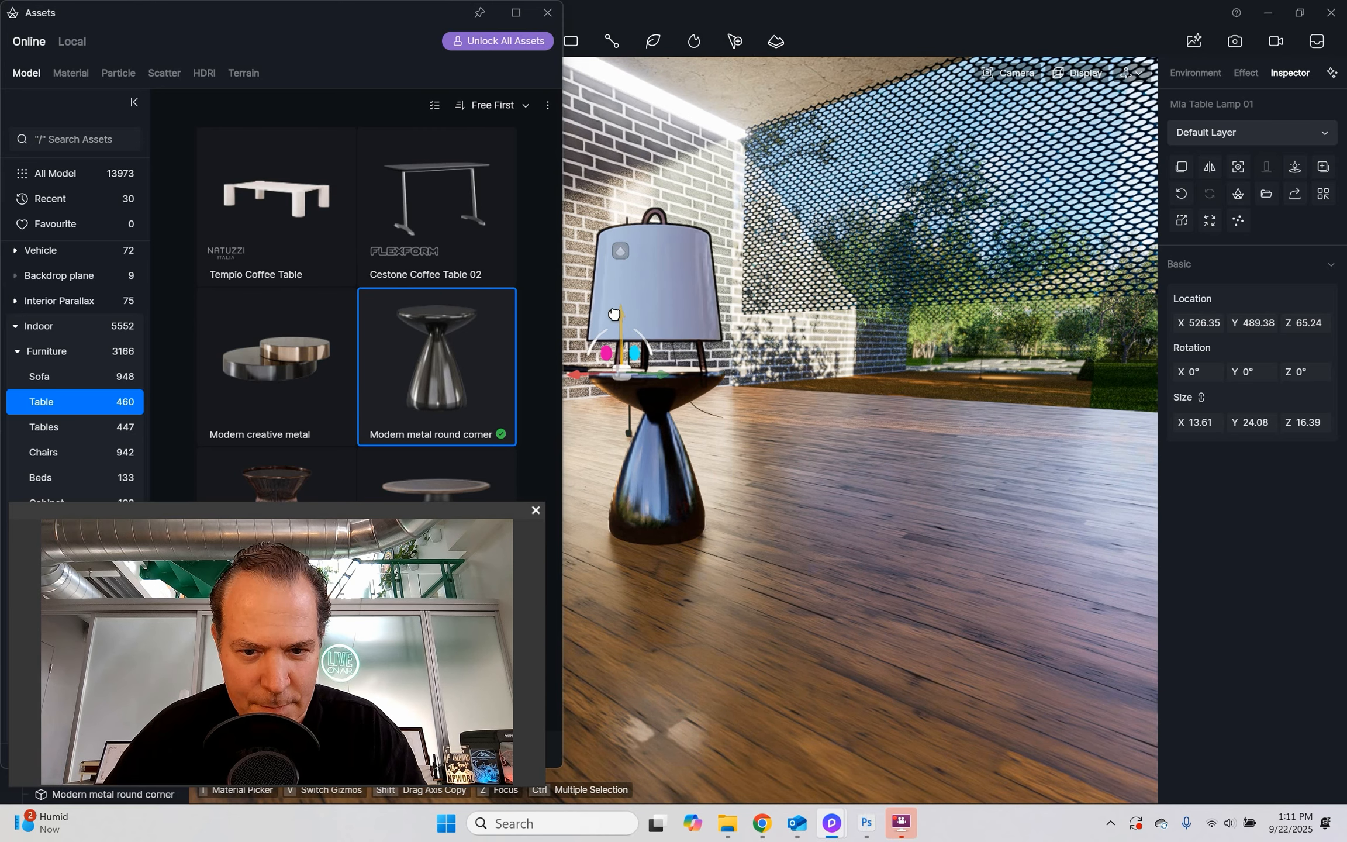
# - Close the asset library and place a disc light at the table lamp, at about X 529.83, Y 498.47, Z 66.12
pyautogui.scroll(-5, 859, 469)
pyautogui.moveTo(859, 470); pyautogui.dragTo(695, 424, button='middle')
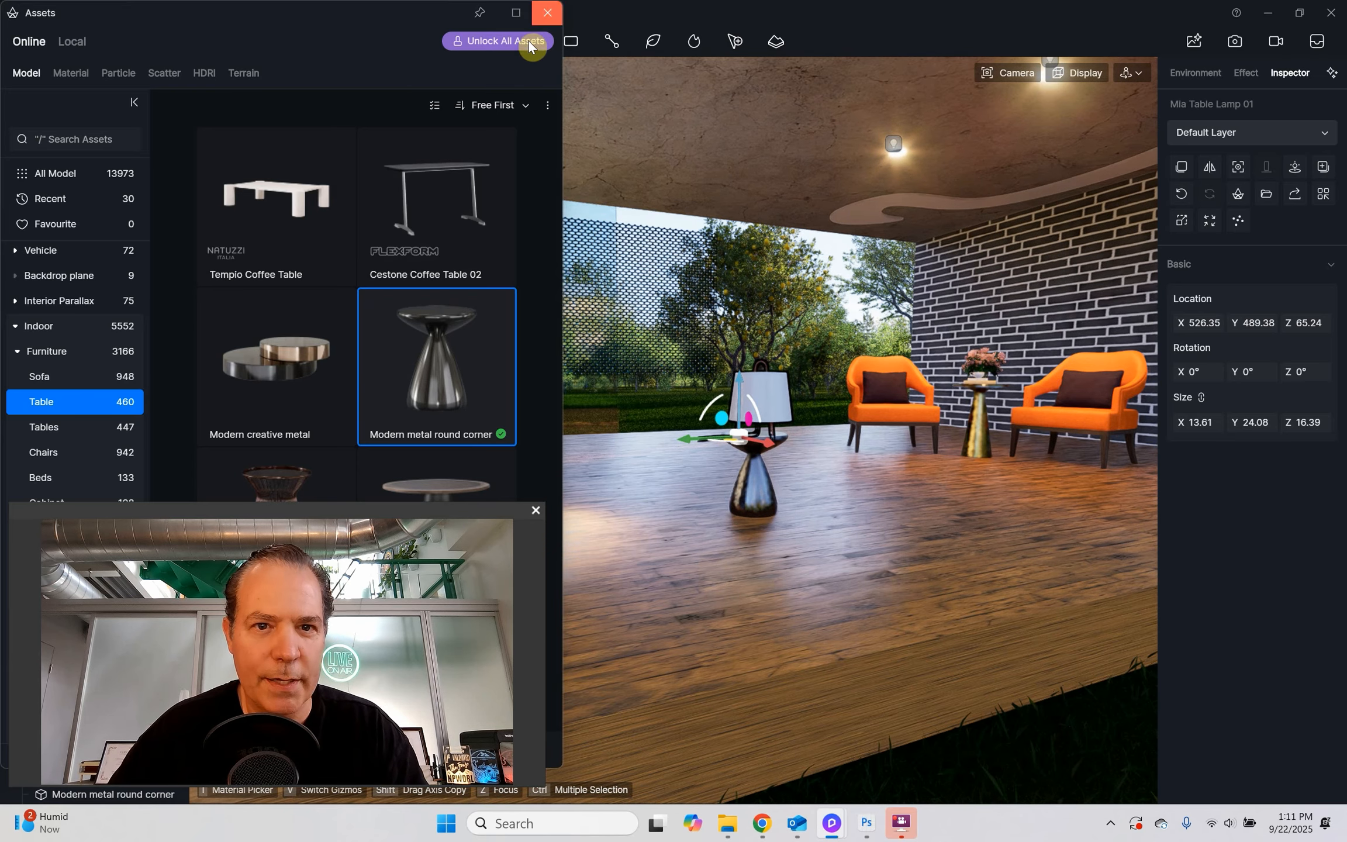
pyautogui.click(547, 13)
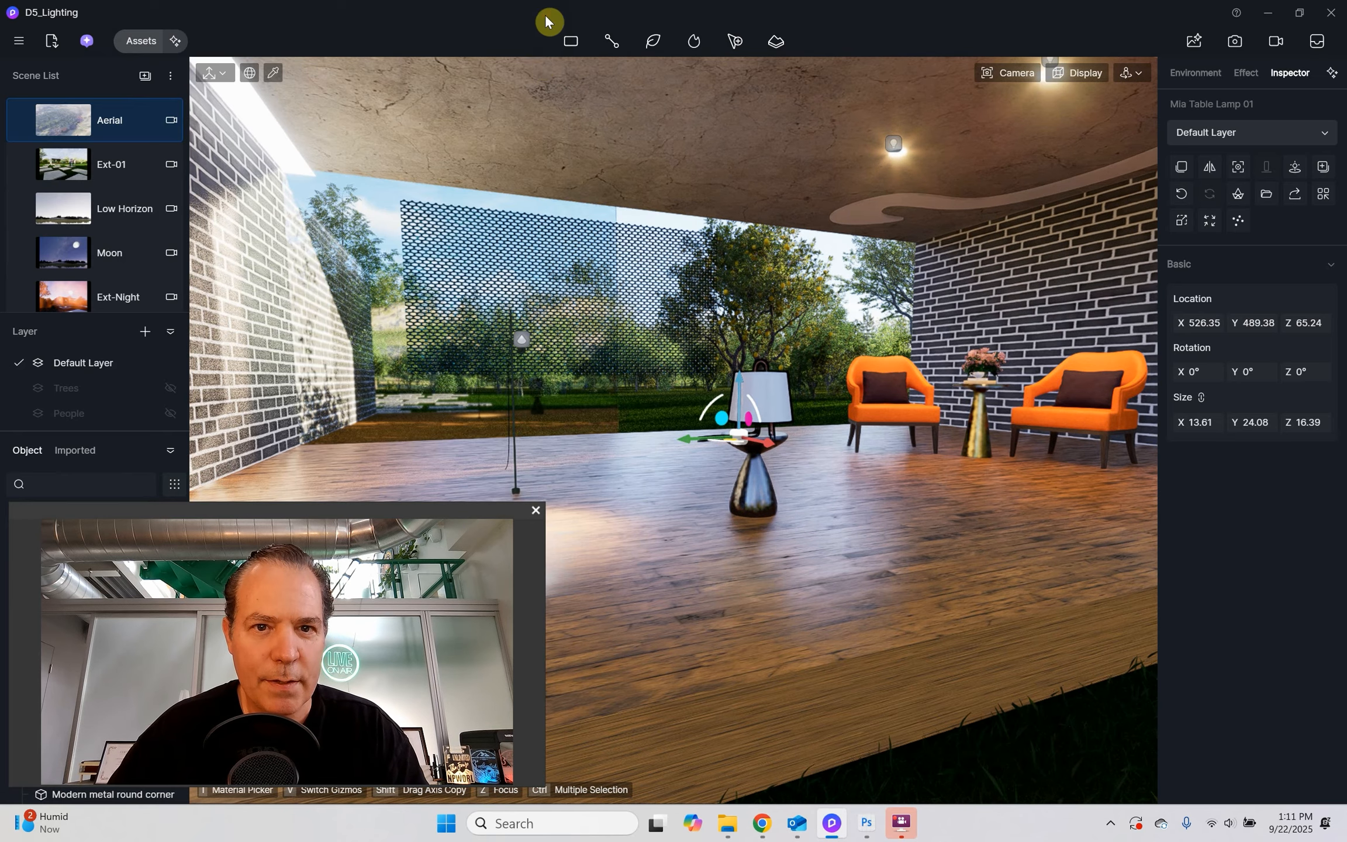
pyautogui.click(570, 42)
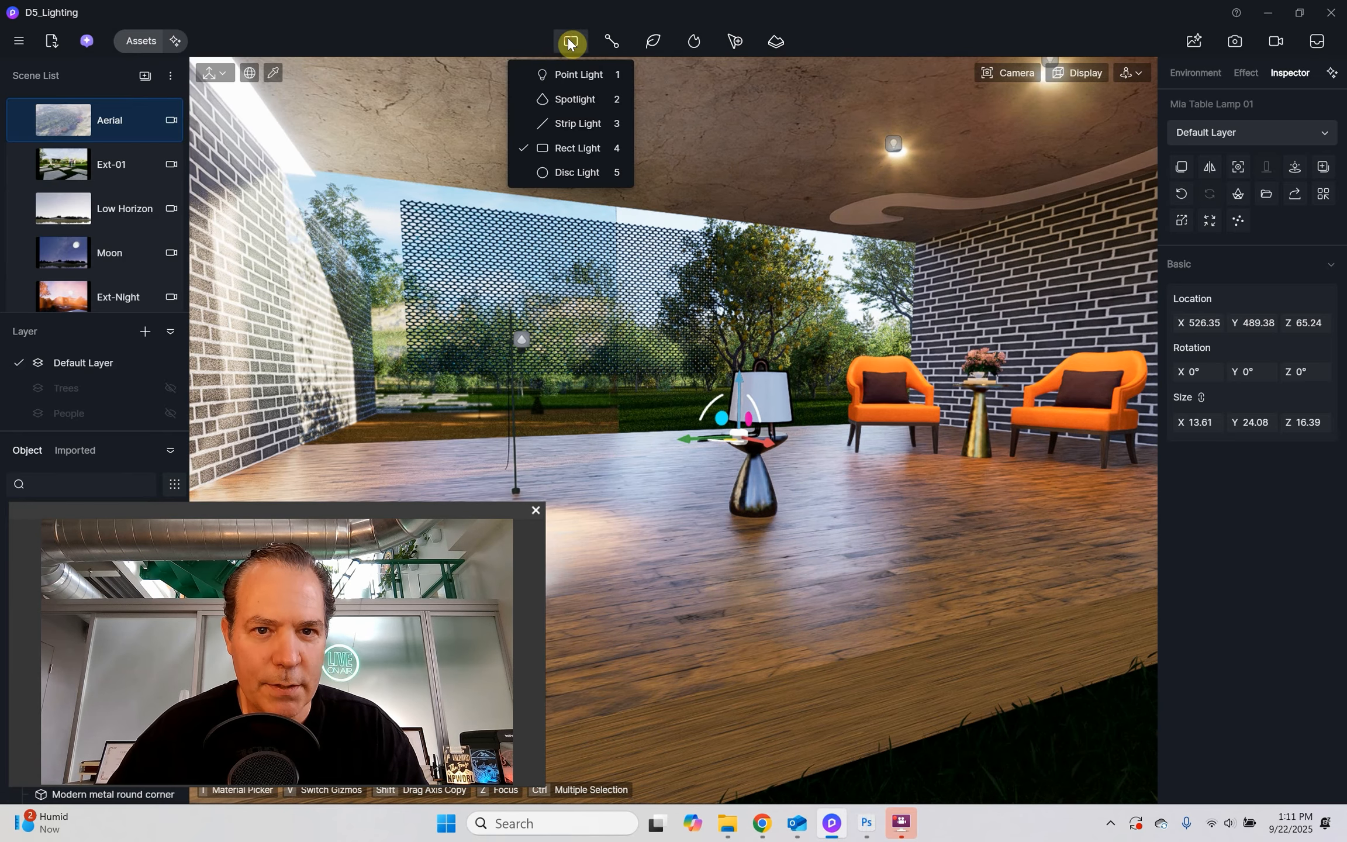
pyautogui.click(565, 174)
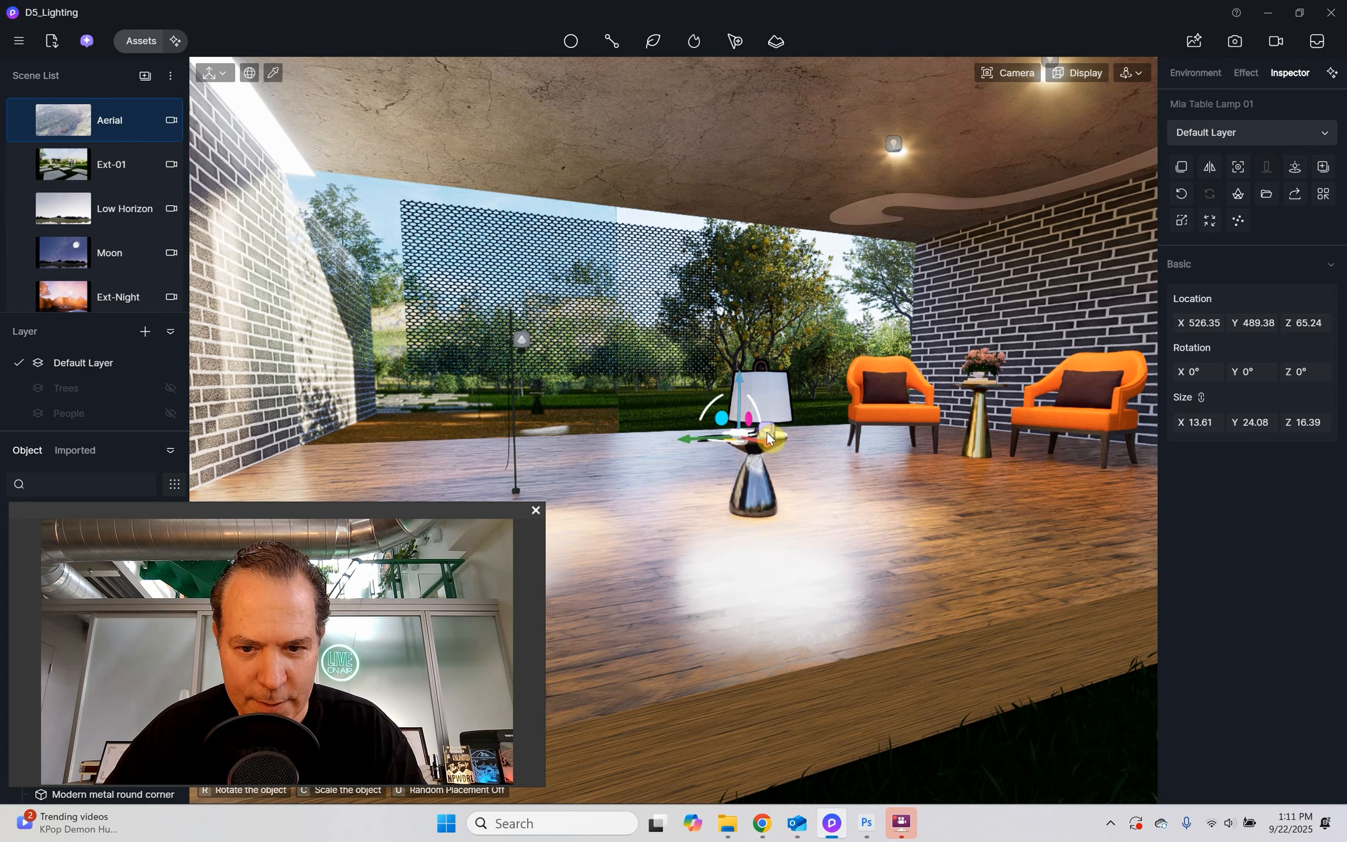
pyautogui.click(766, 433)
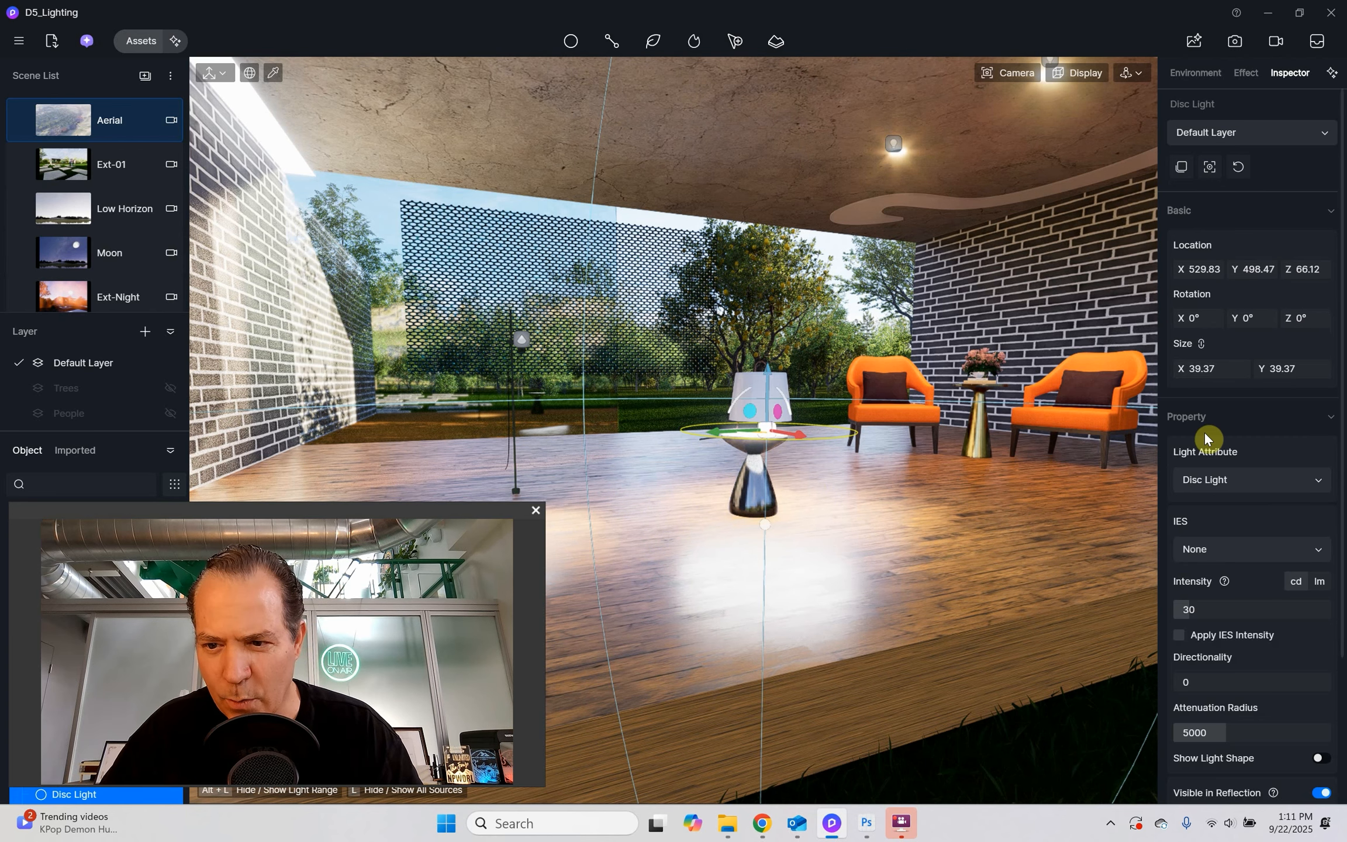
# - Set the disc light's intensity to 3 cd and its attenuation radius to 1400
pyautogui.scroll(-2, 1210, 465)
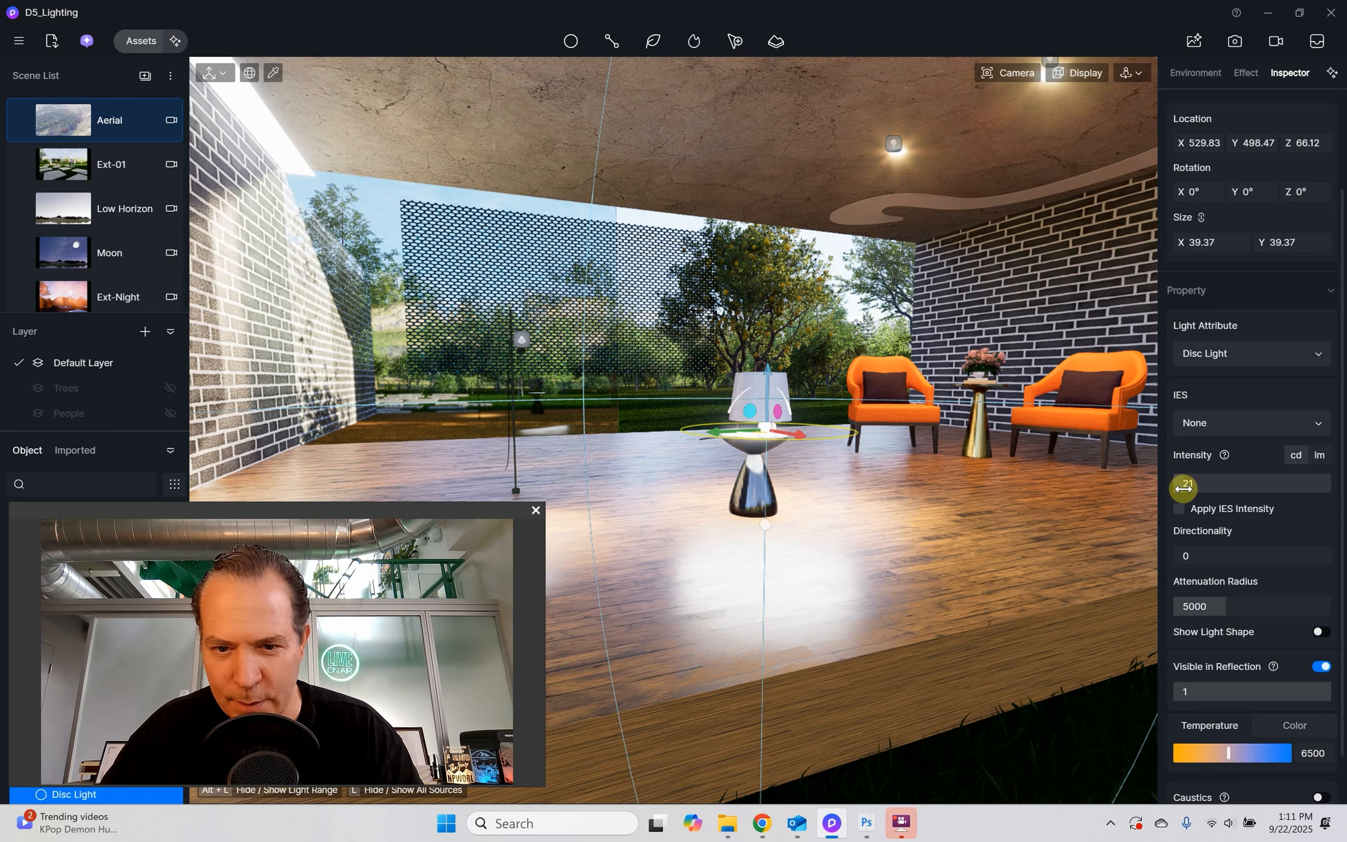
pyautogui.moveTo(1184, 489); pyautogui.dragTo(1175, 490)
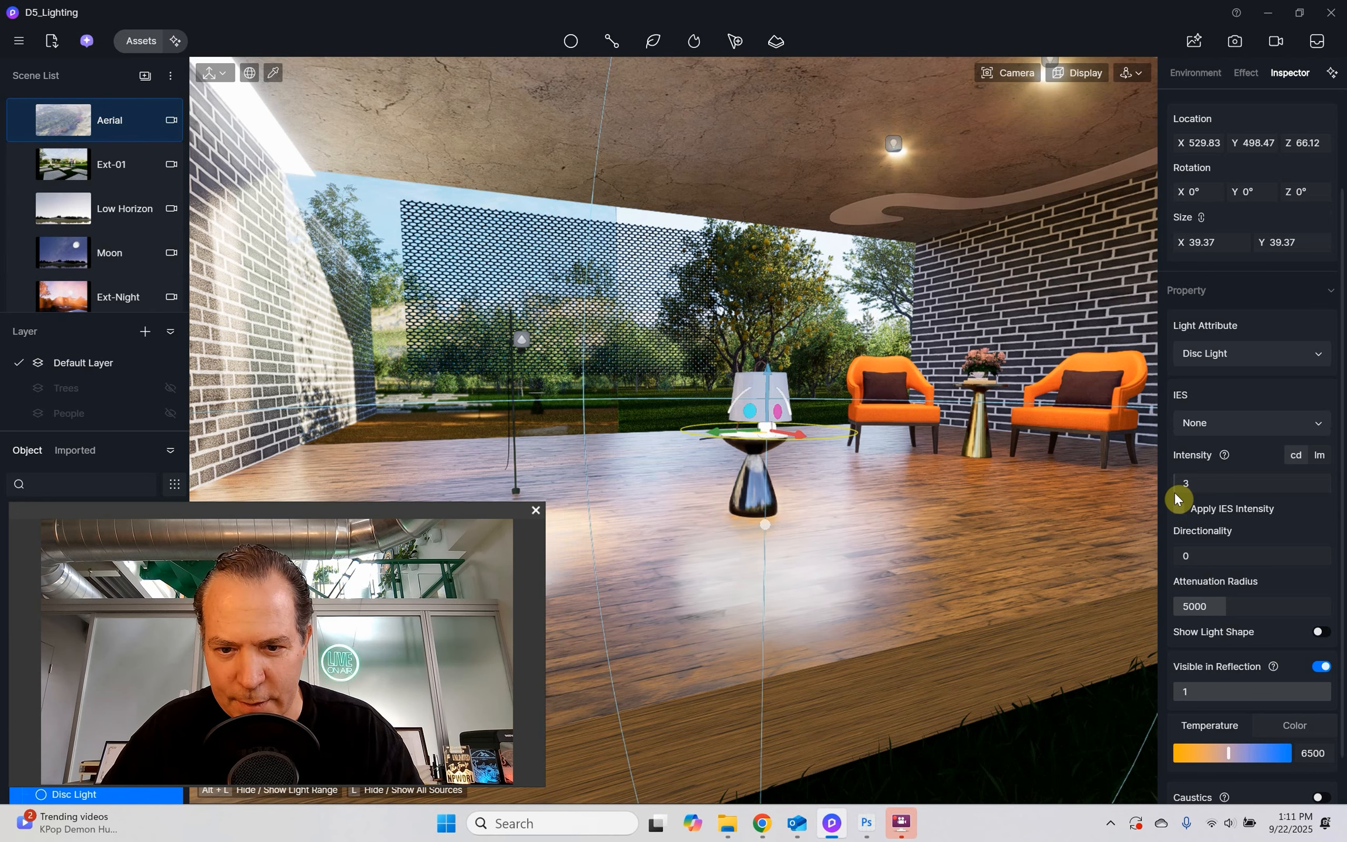
pyautogui.click(1322, 457)
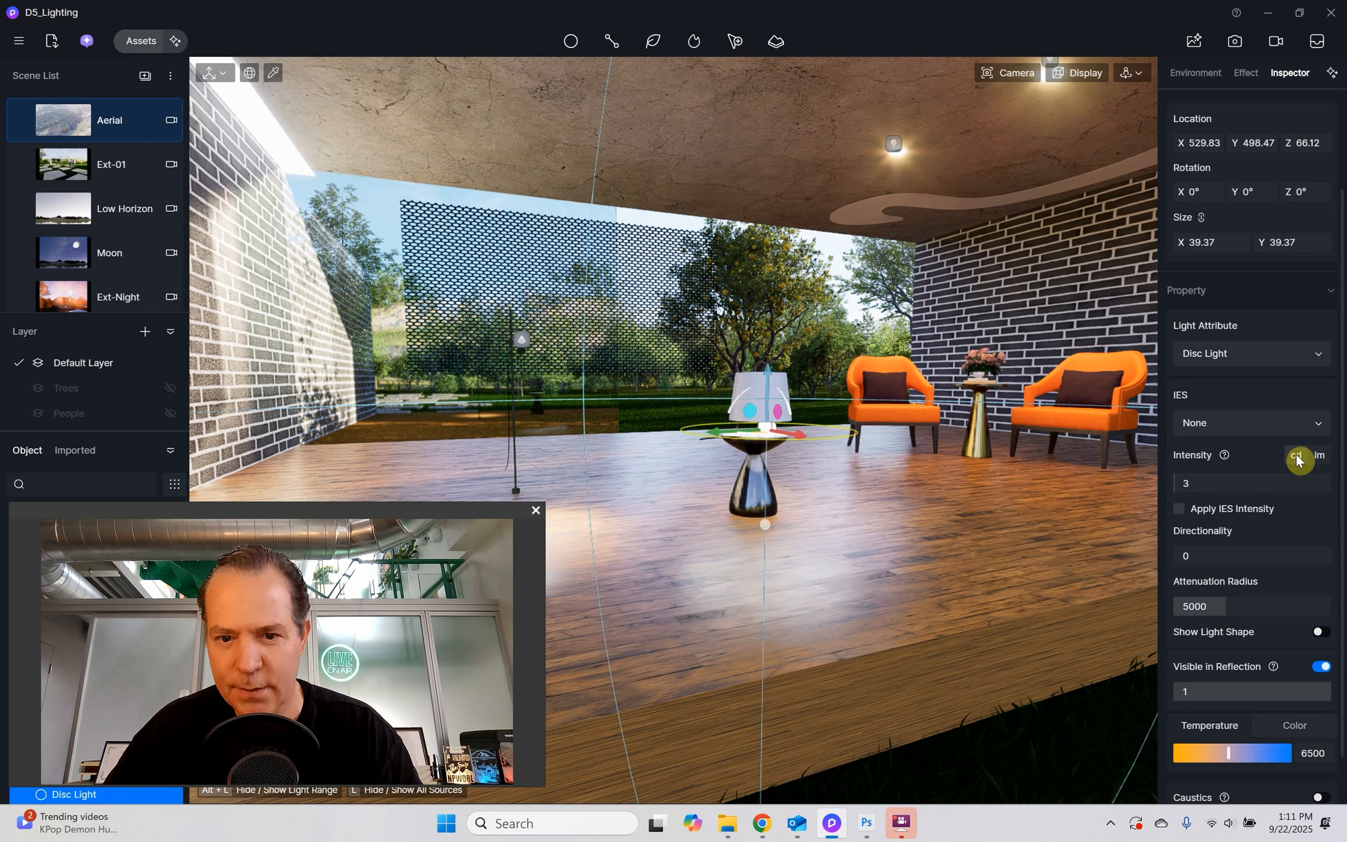
pyautogui.click(1322, 458)
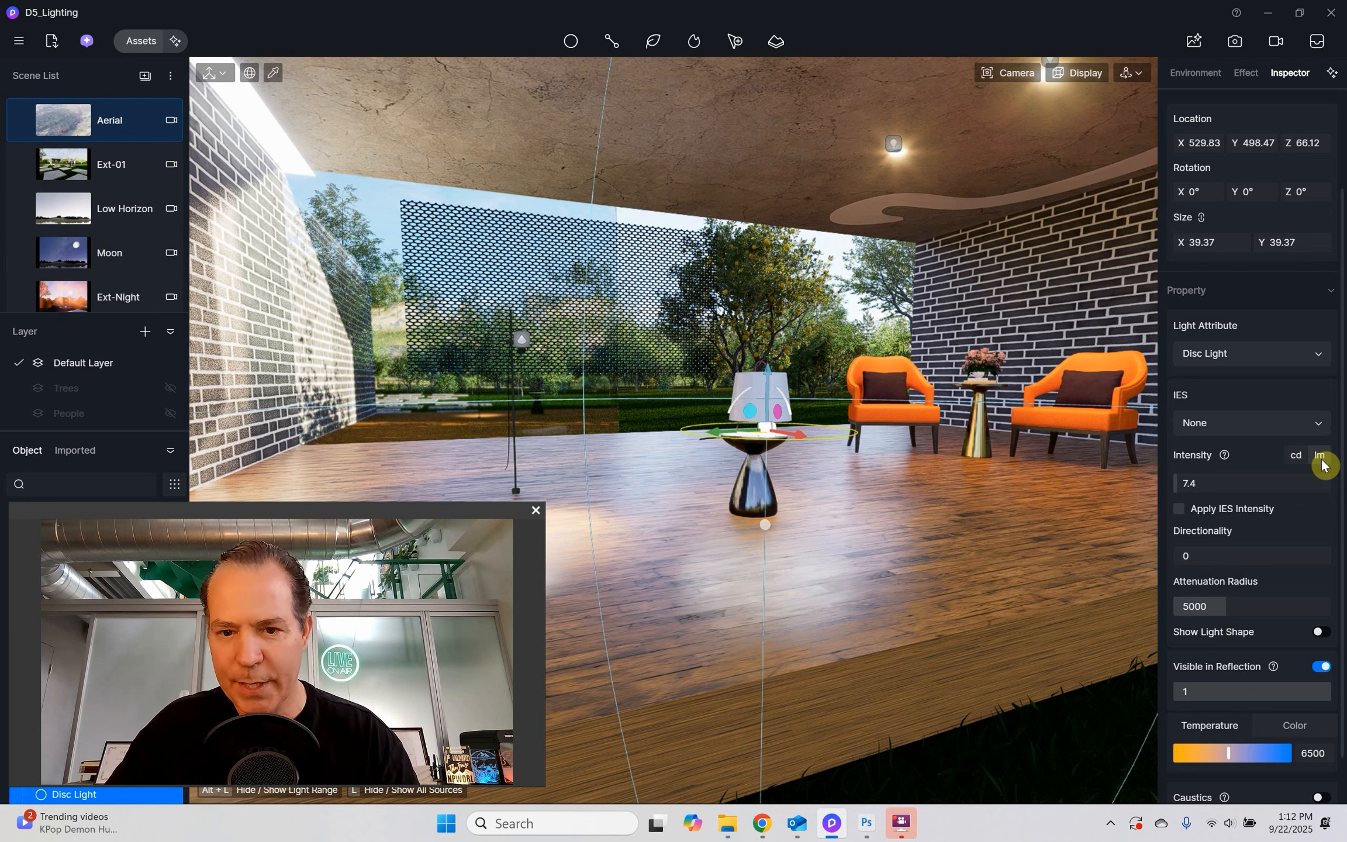
pyautogui.click(1296, 455)
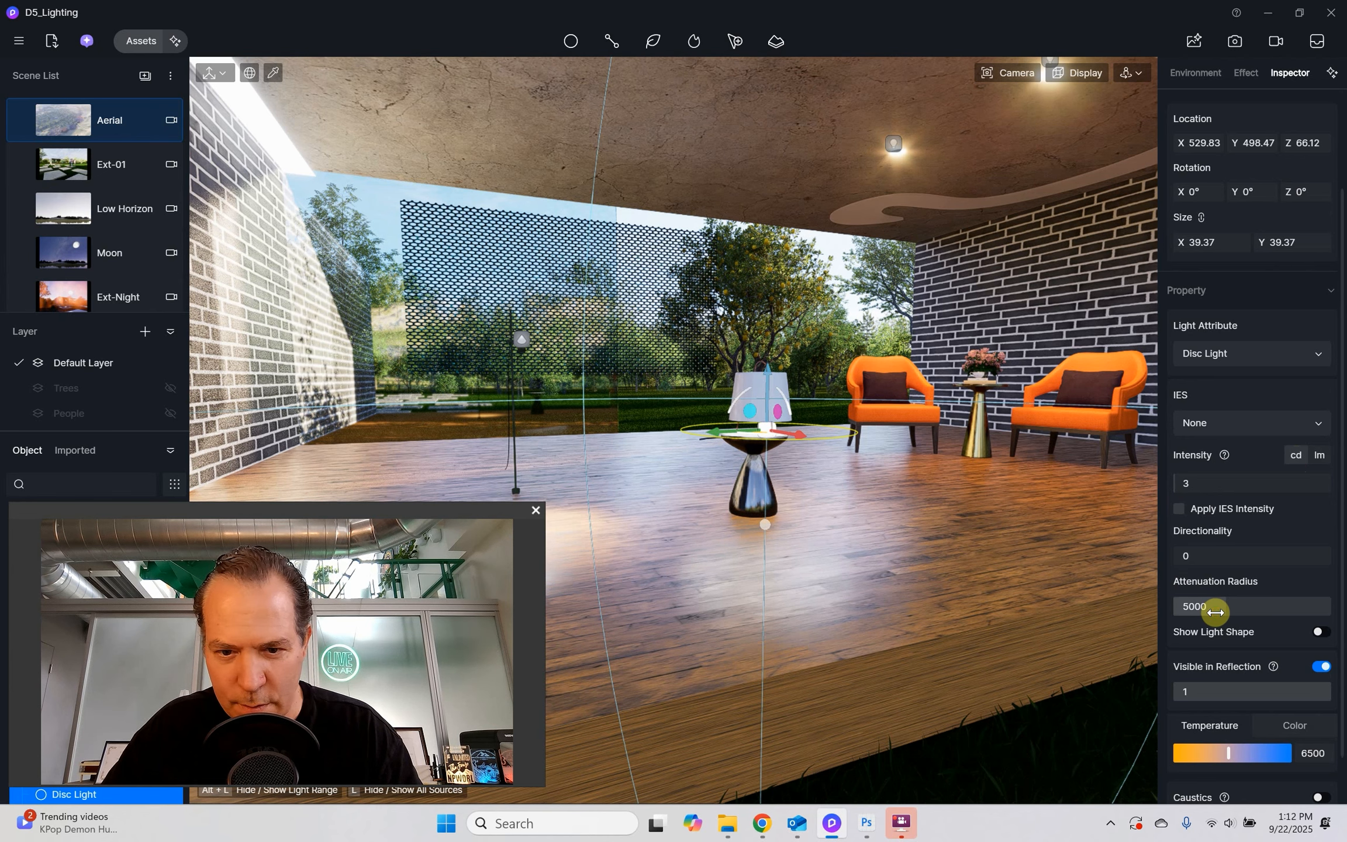
pyautogui.moveTo(1216, 613); pyautogui.dragTo(1177, 610)
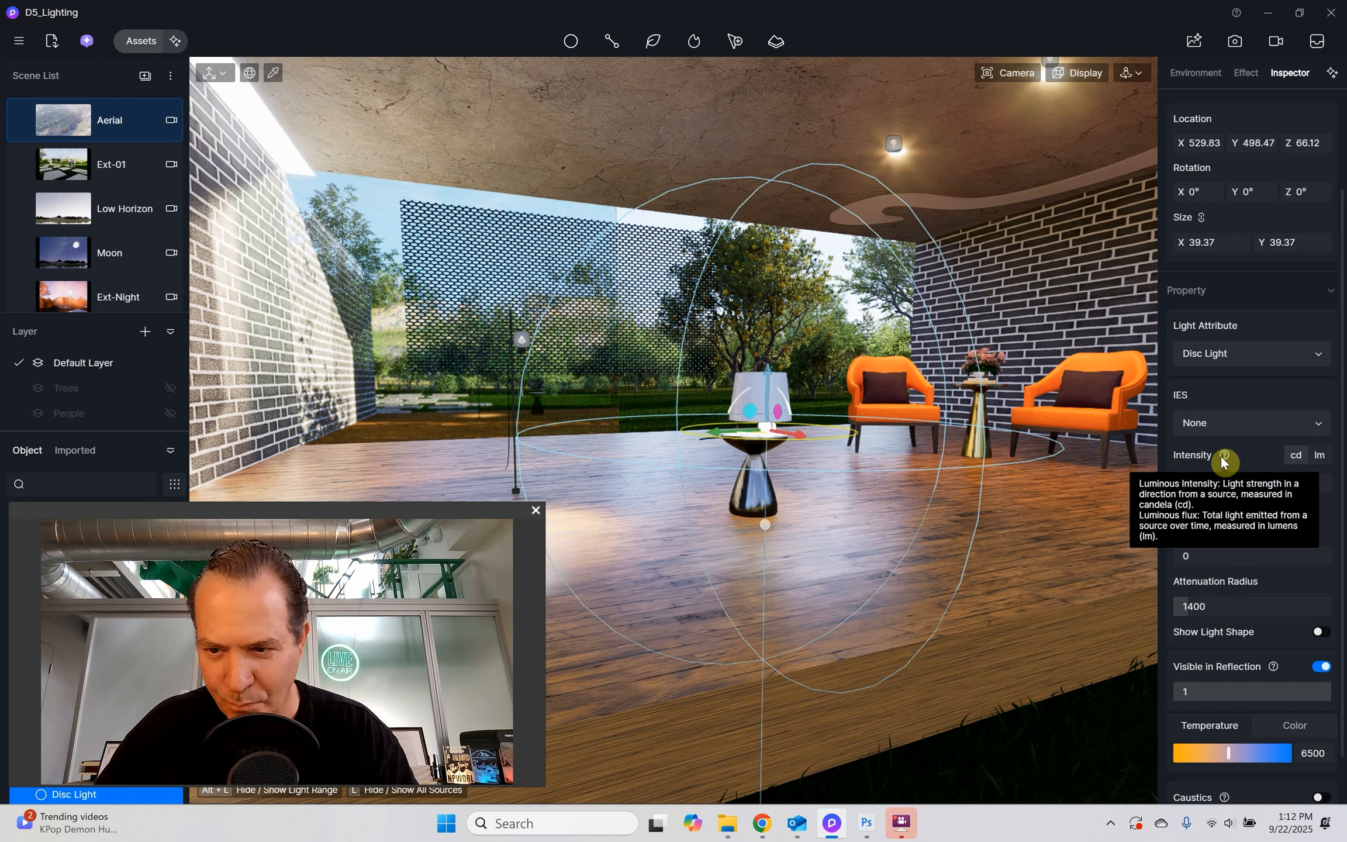
# - Apply the IES 03 profile to the disc light at the table lamp
pyautogui.click(1222, 431)
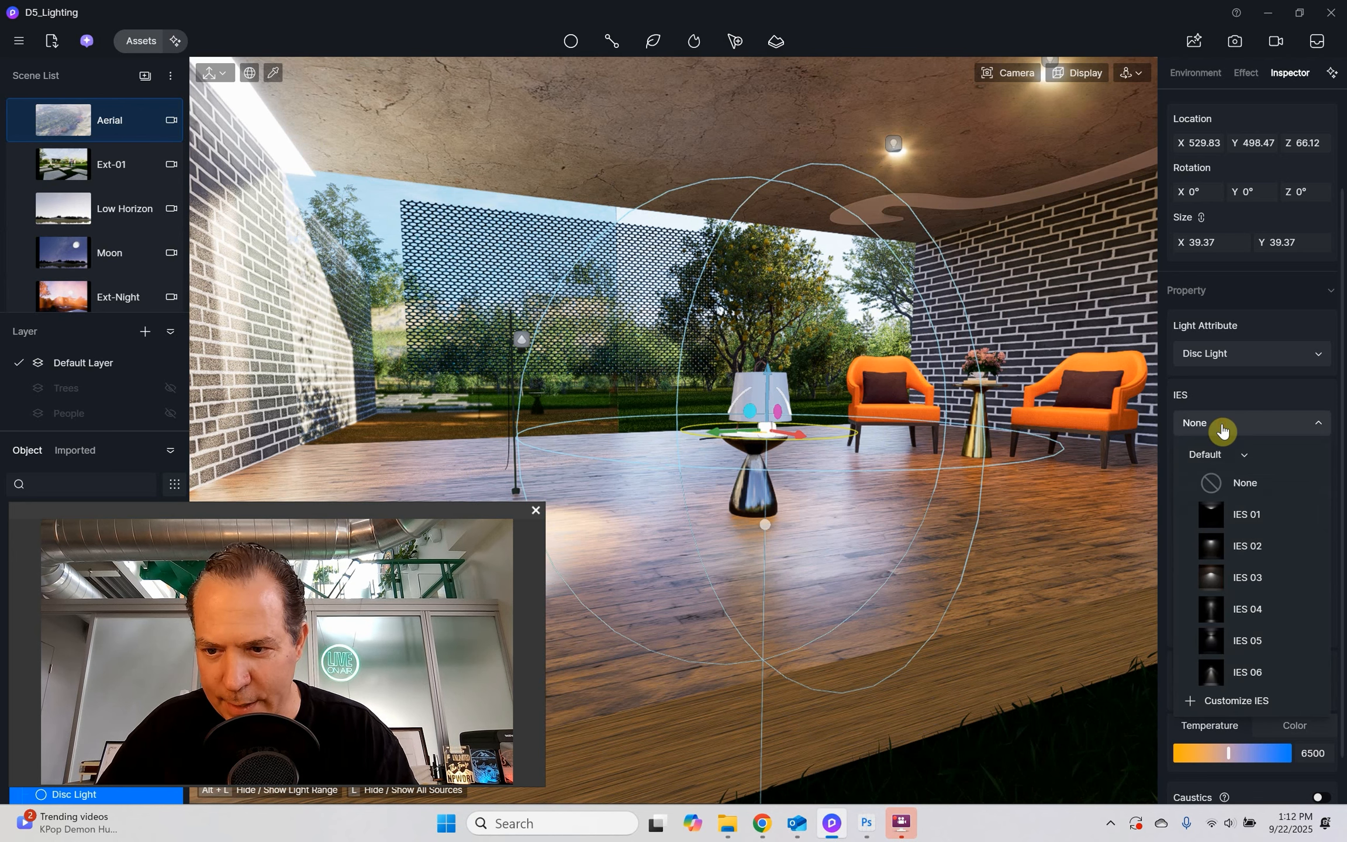
pyautogui.click(1254, 576)
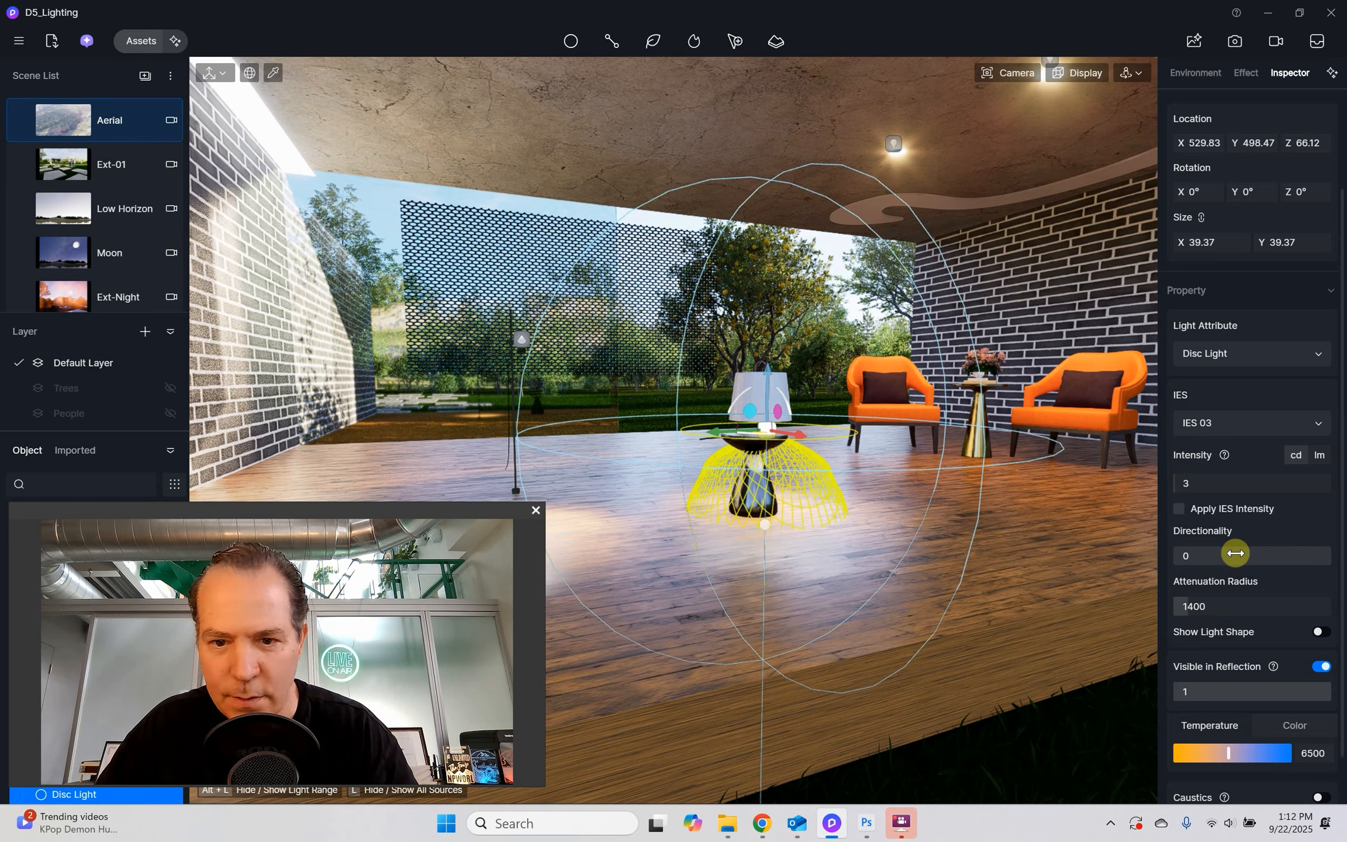
pyautogui.scroll(3, 891, 464)
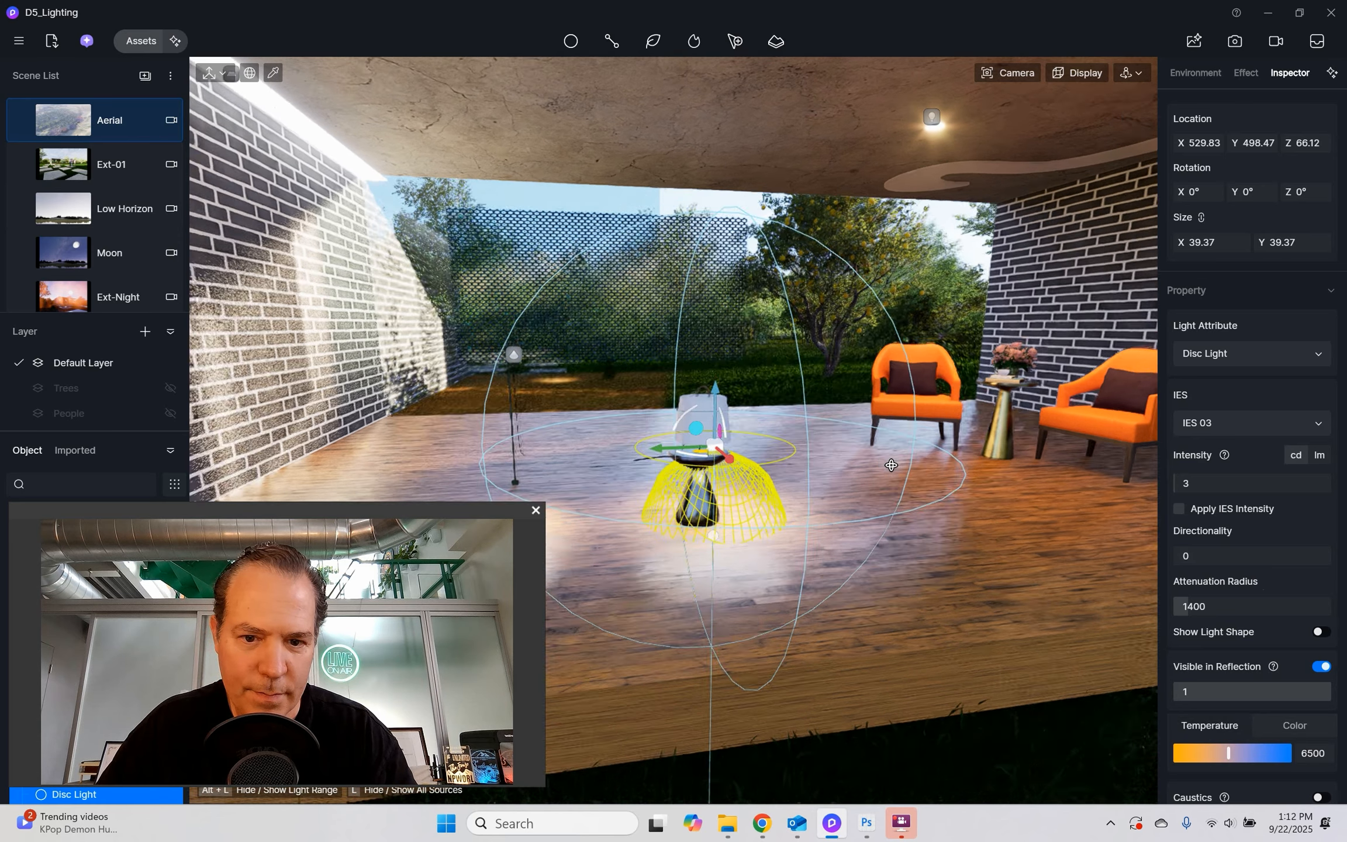
pyautogui.moveTo(891, 465); pyautogui.dragTo(842, 469, button='right')
pyautogui.scroll(-6, 901, 460)
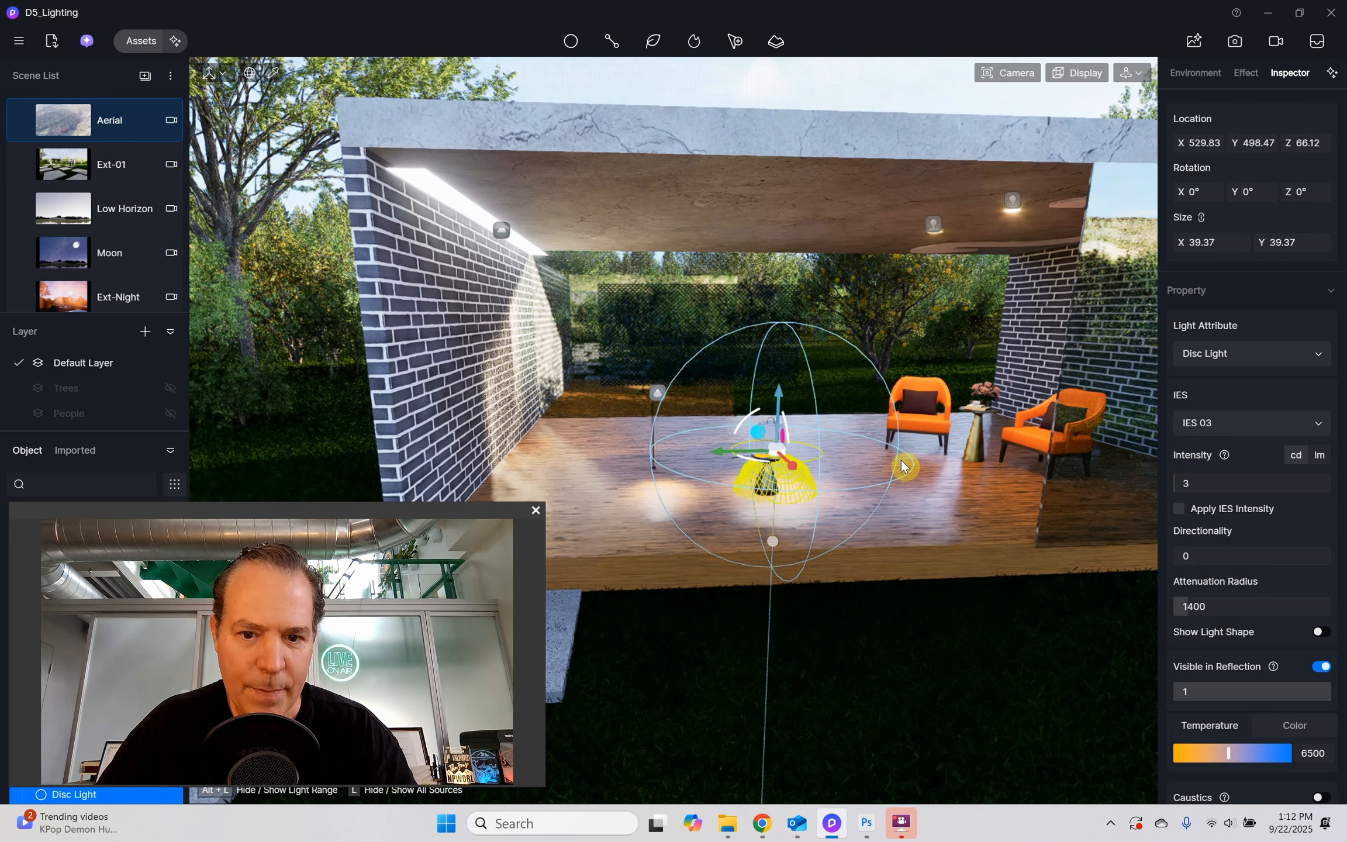
pyautogui.scroll(5, 897, 463)
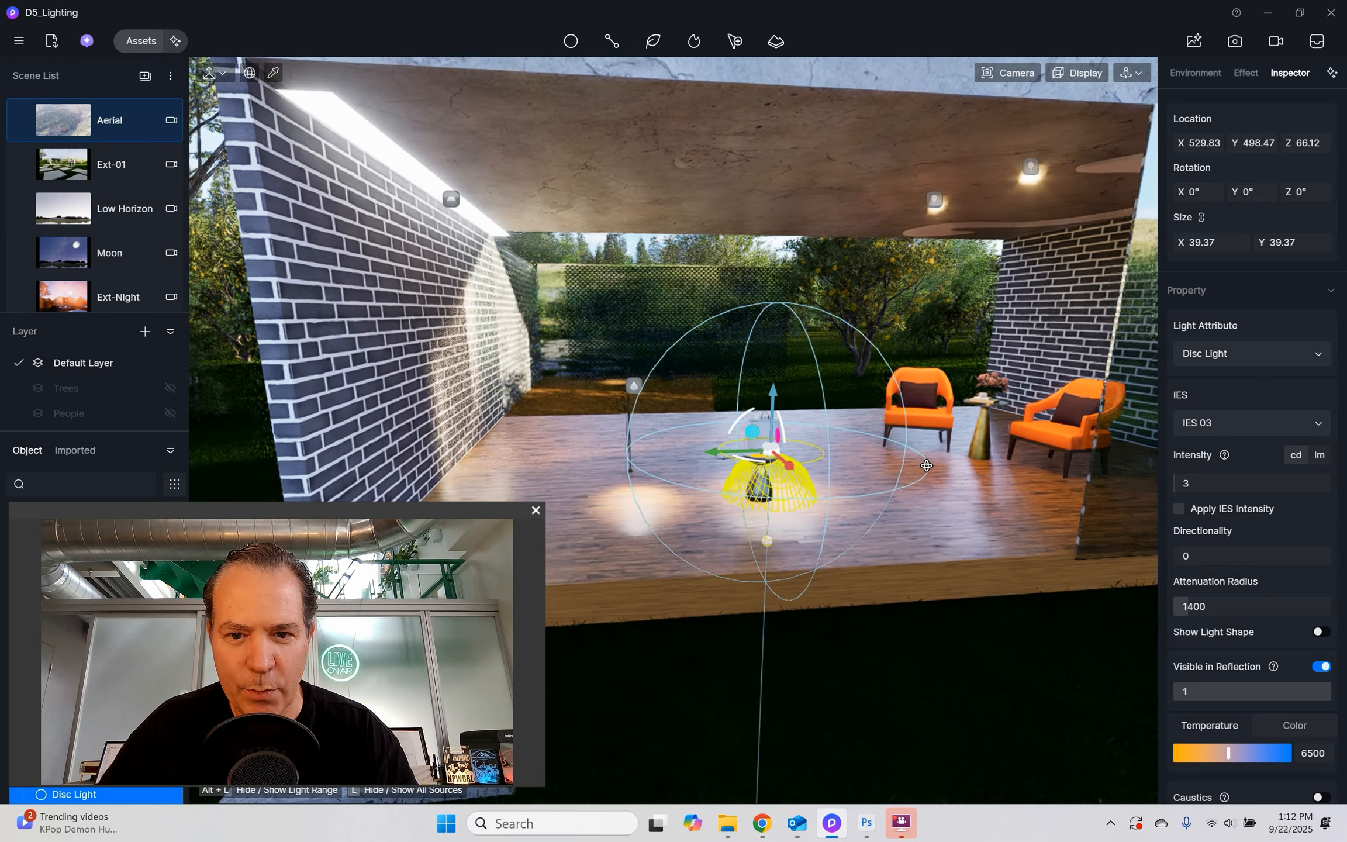
pyautogui.moveTo(927, 465); pyautogui.dragTo(943, 465, button='right')
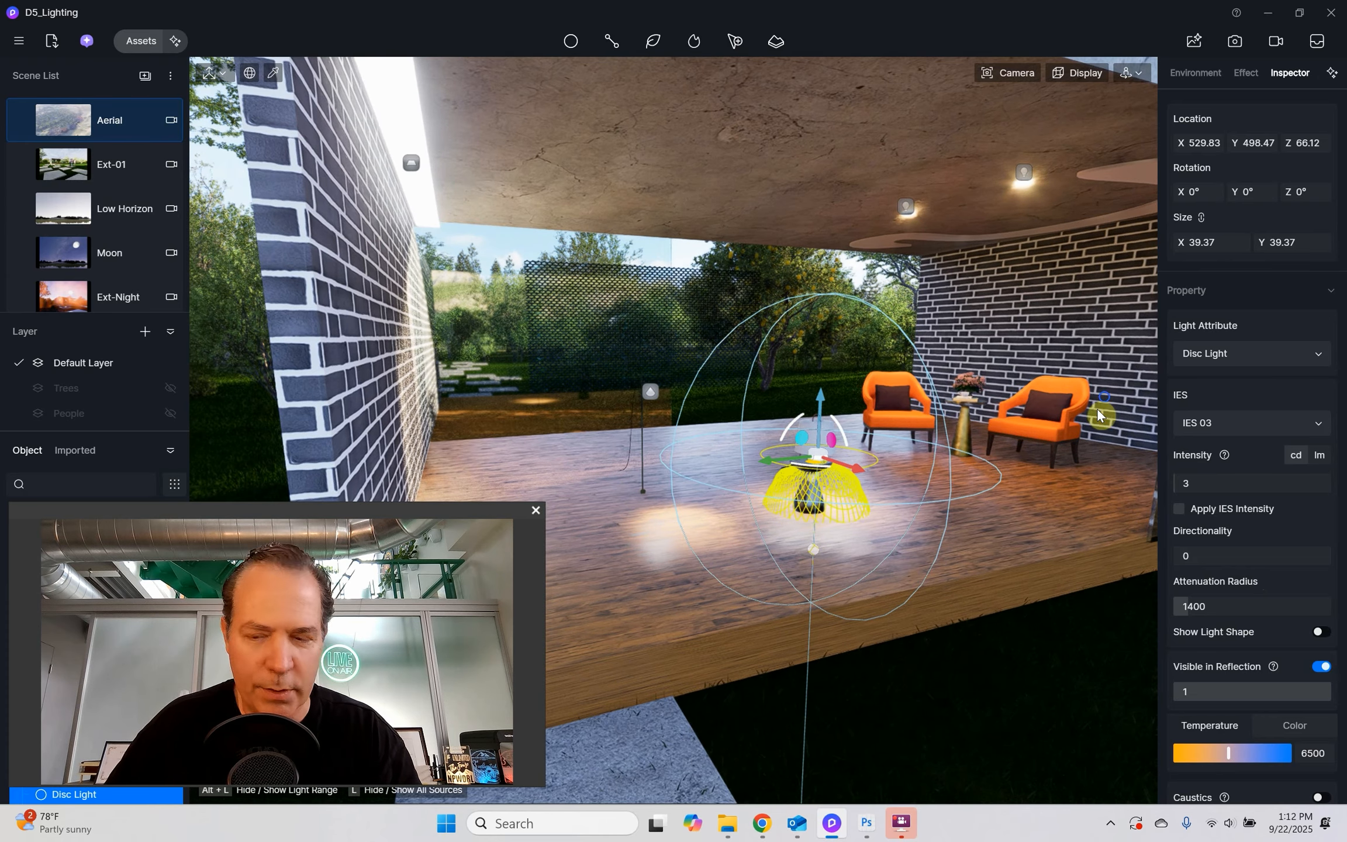
pyautogui.moveTo(1057, 393); pyautogui.dragTo(1005, 399, button='middle')
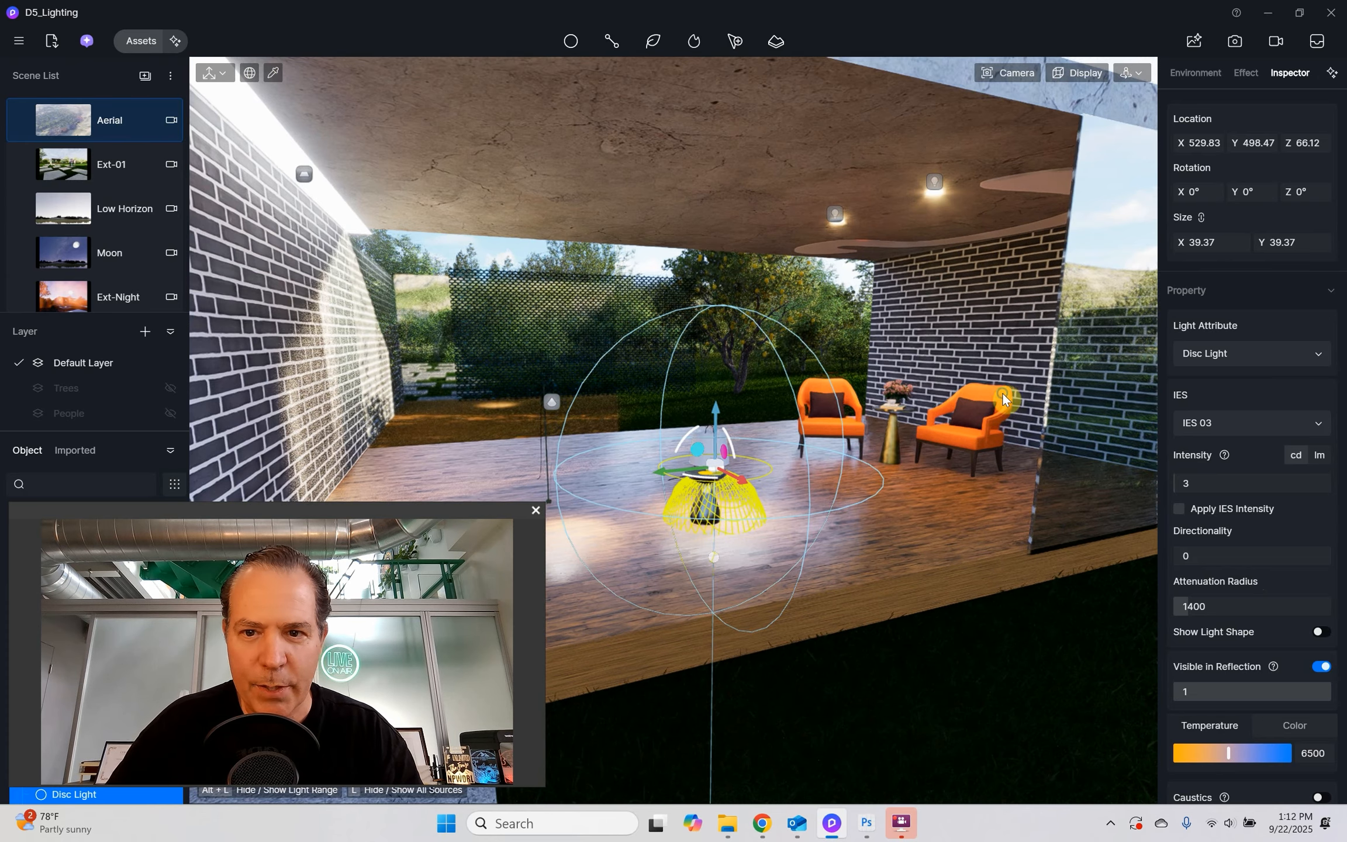
pyautogui.moveTo(1005, 397); pyautogui.dragTo(1030, 384, button='right')
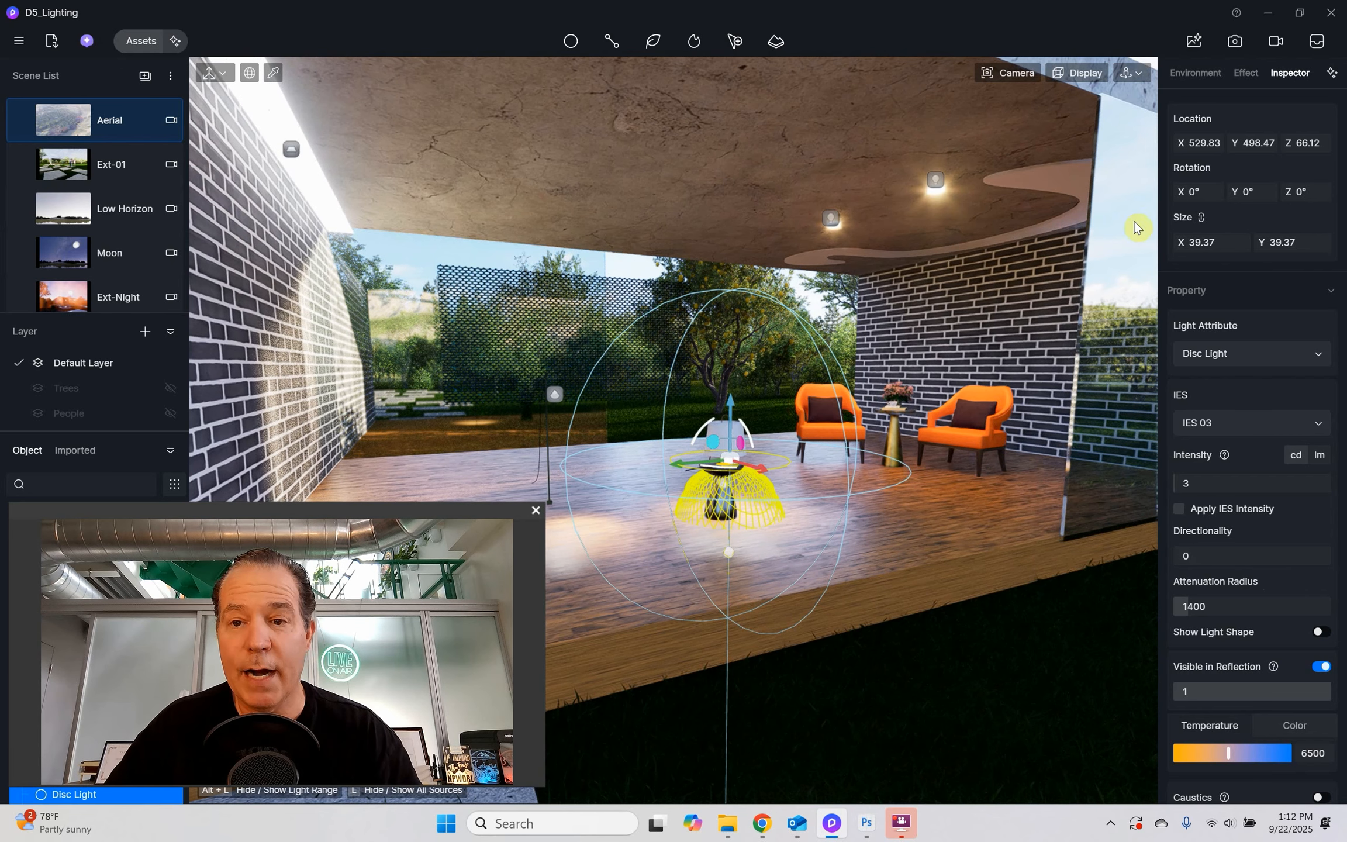
# - Enable Emissive on the curved ceiling light's material and set its intensity to 75.9
pyautogui.click(1039, 181)
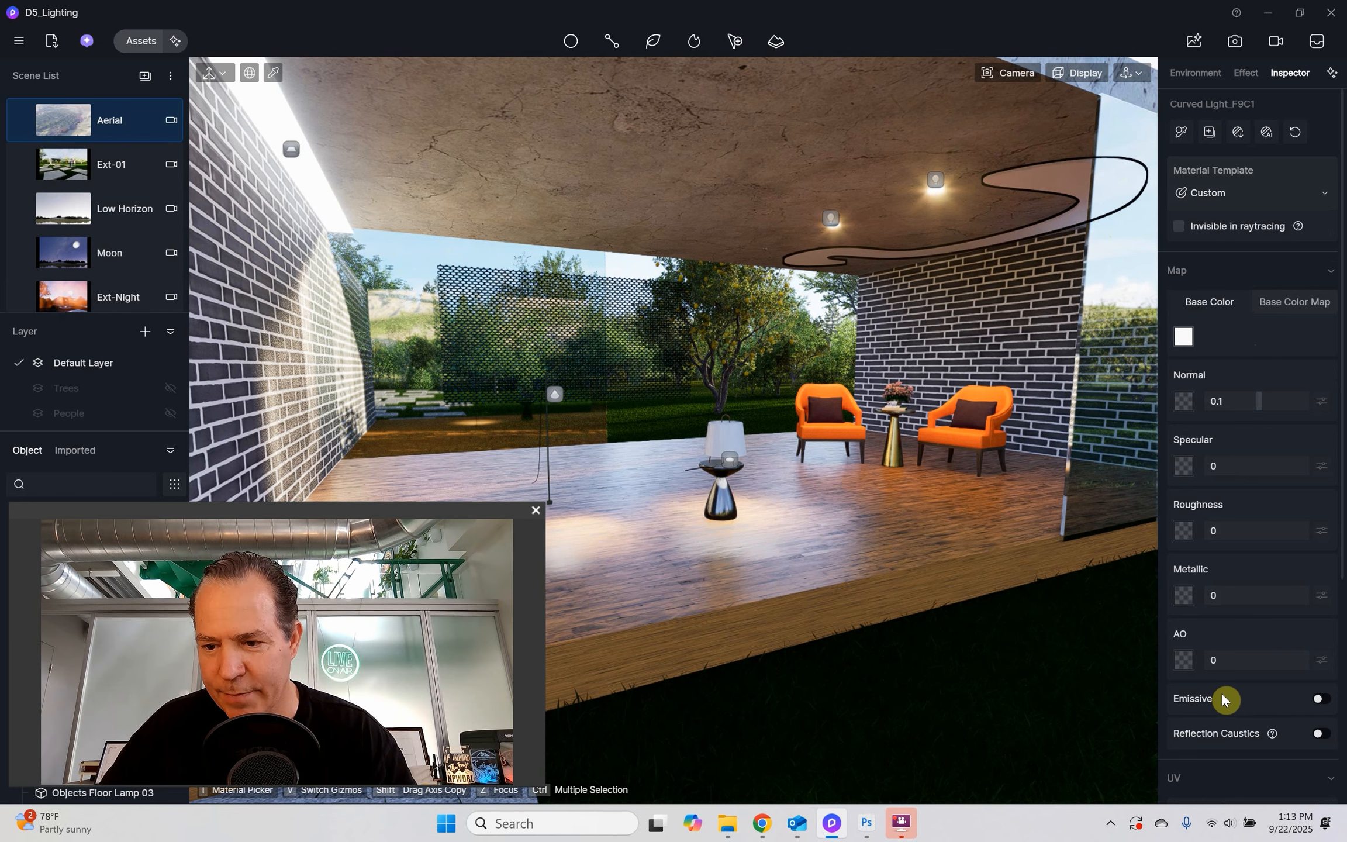
pyautogui.click(1320, 699)
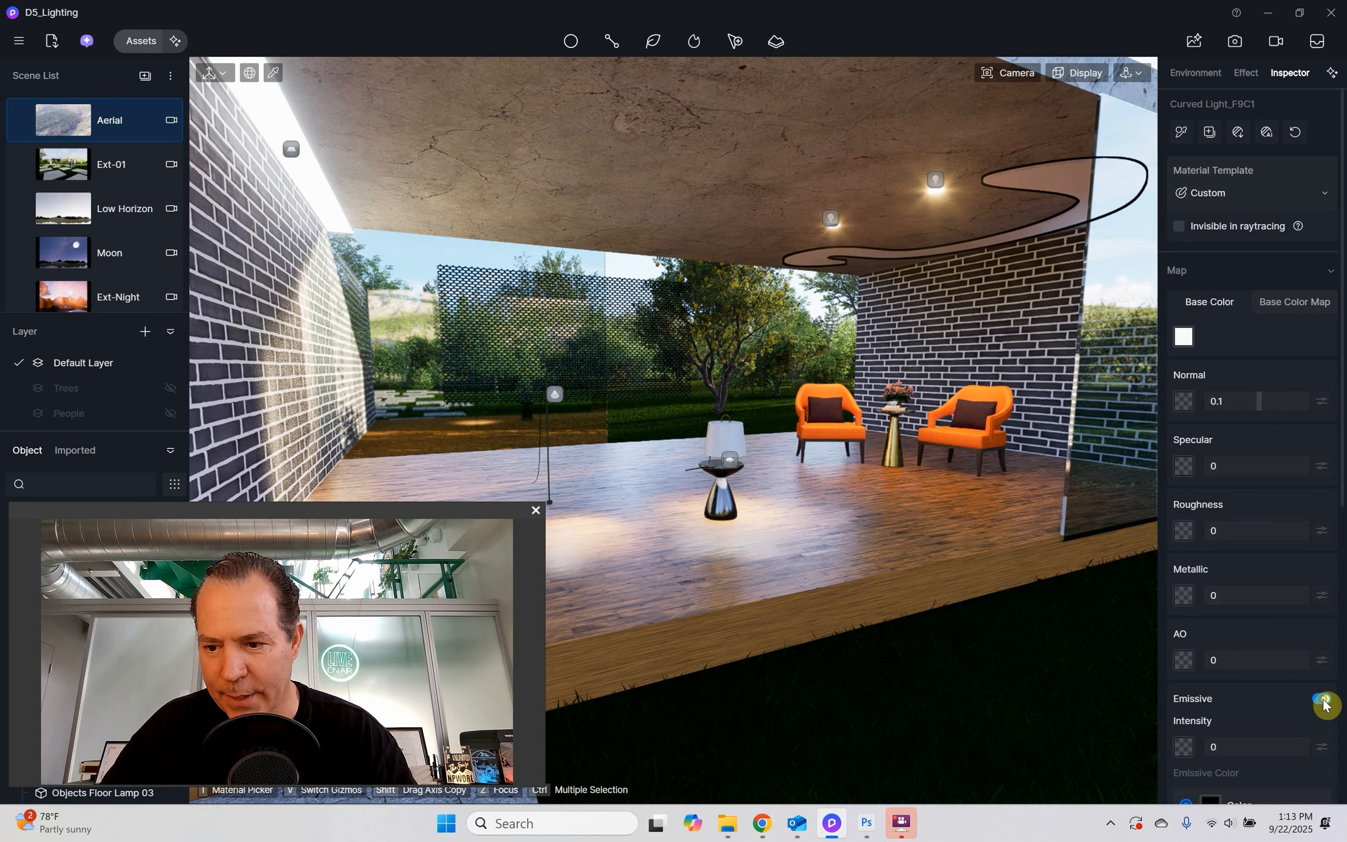
pyautogui.scroll(-4, 1280, 682)
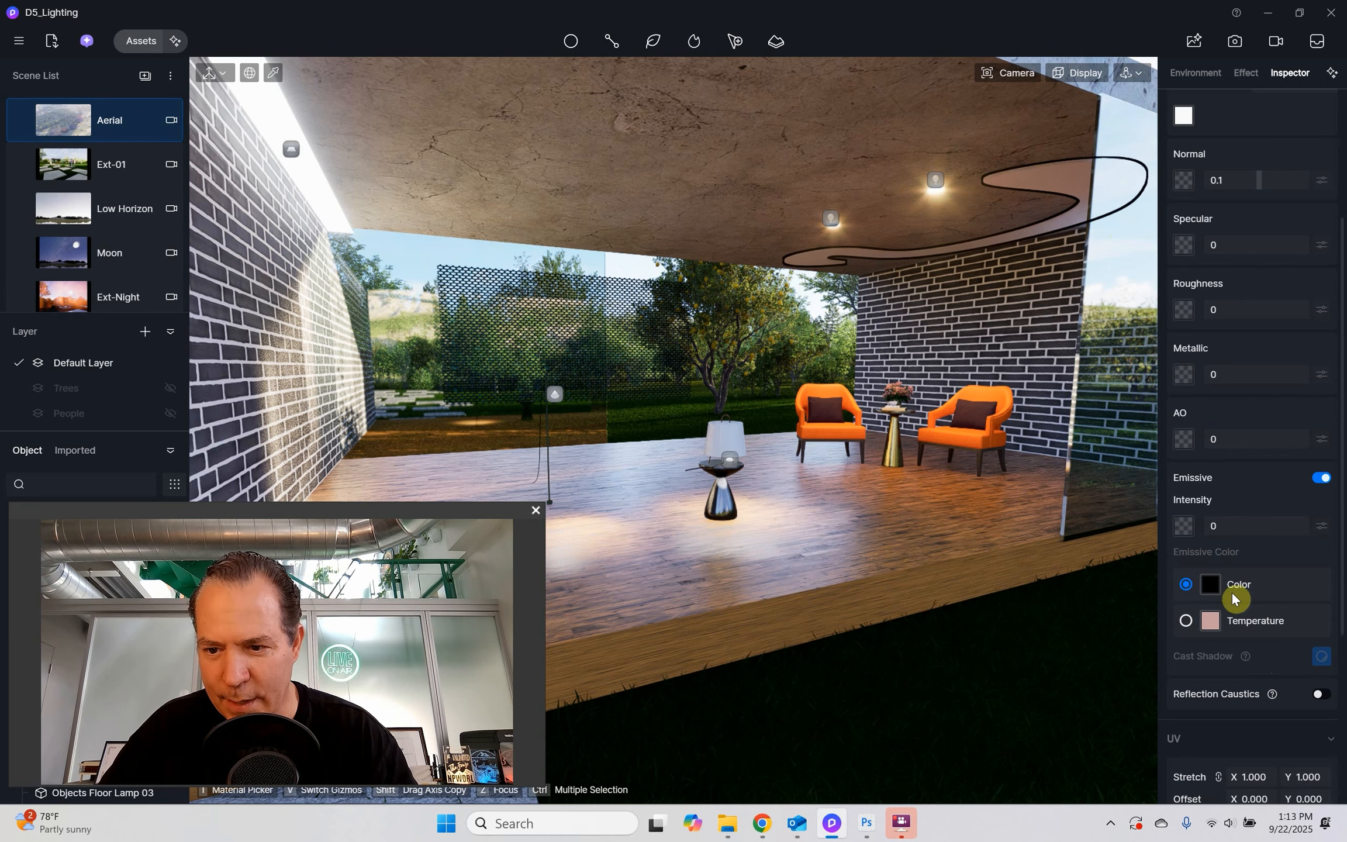
pyautogui.moveTo(1203, 529); pyautogui.dragTo(1286, 536)
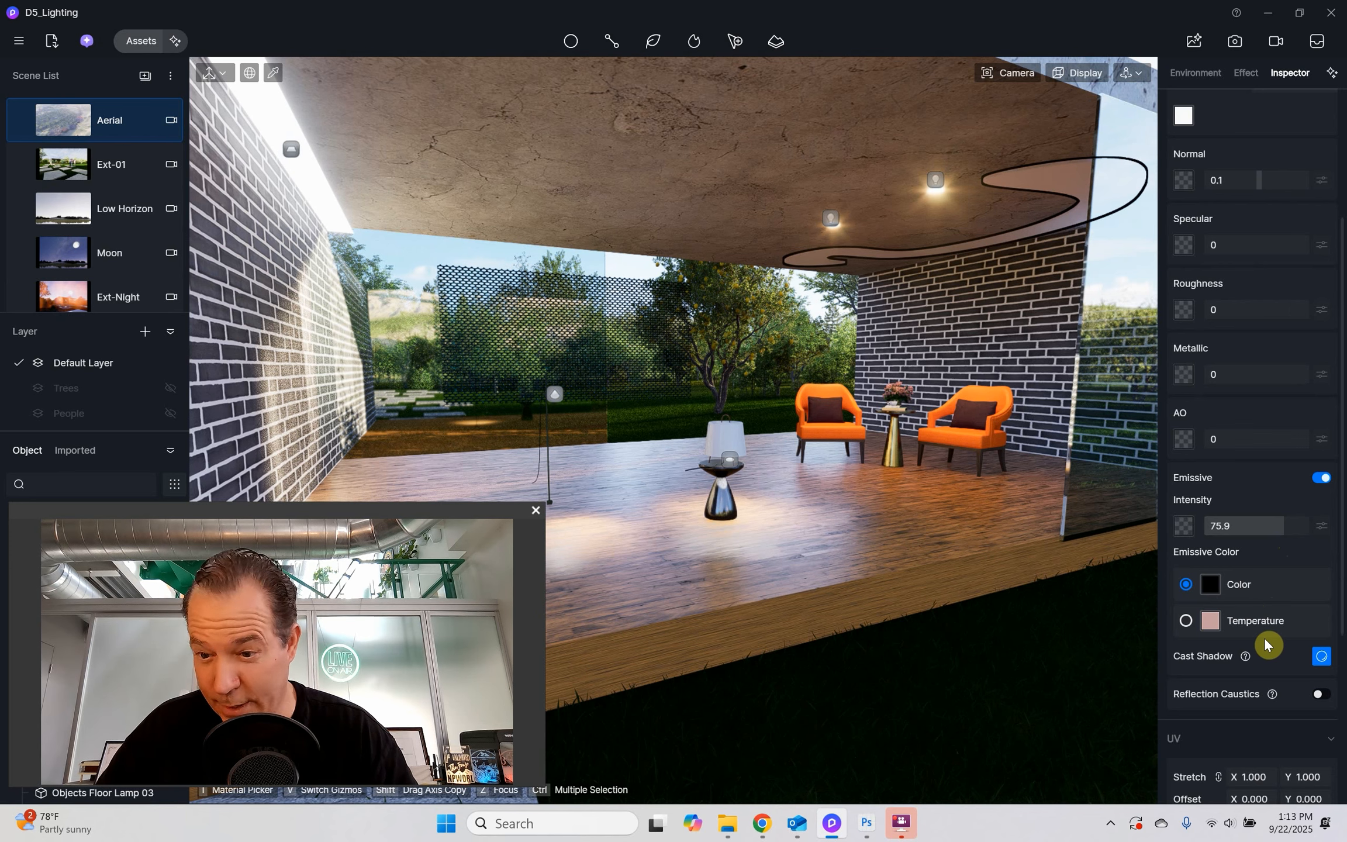
# - Set the curved ceiling light's emissive color to near-white, HSV 0, 3, 97
pyautogui.click(1208, 590)
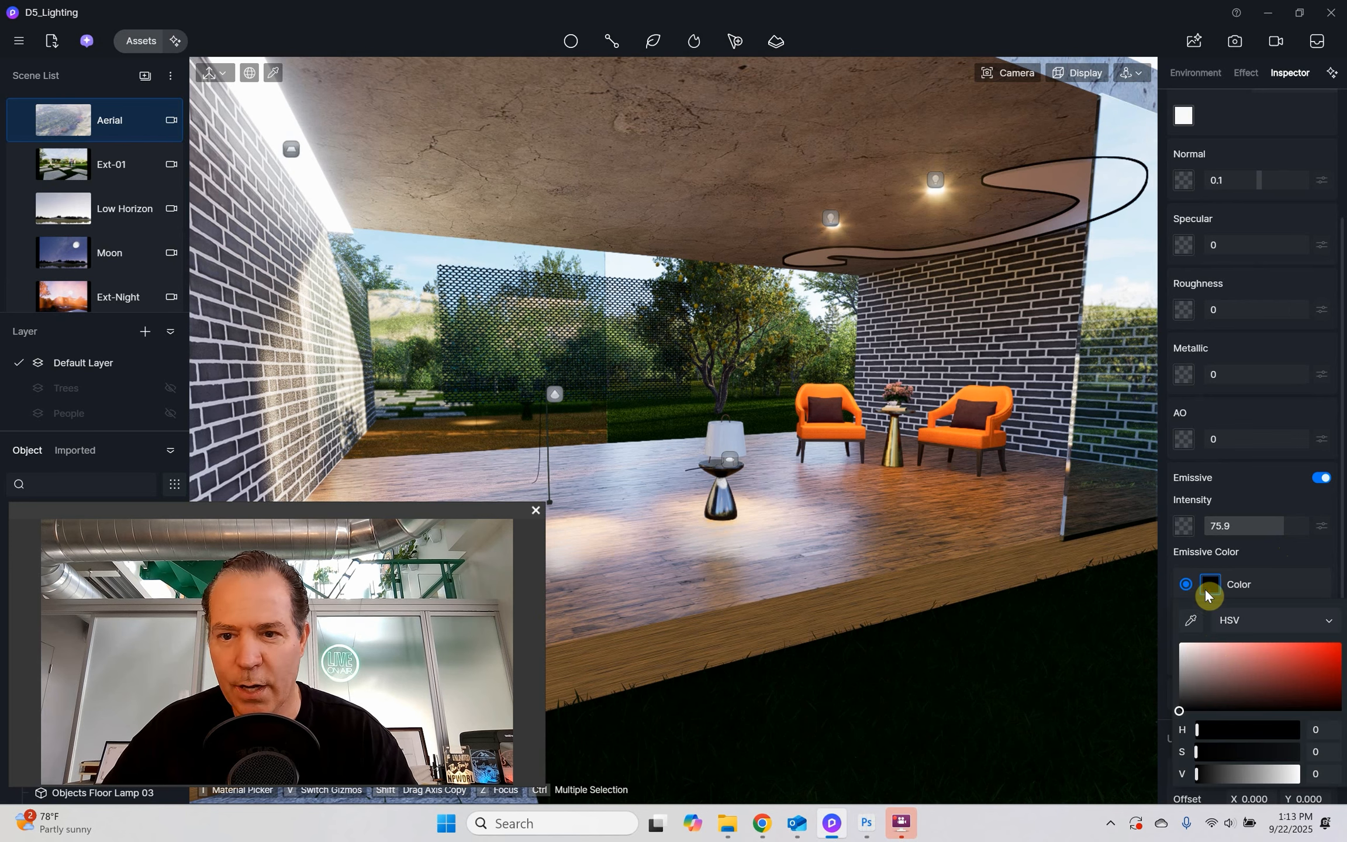
pyautogui.moveTo(1193, 655); pyautogui.dragTo(1184, 644)
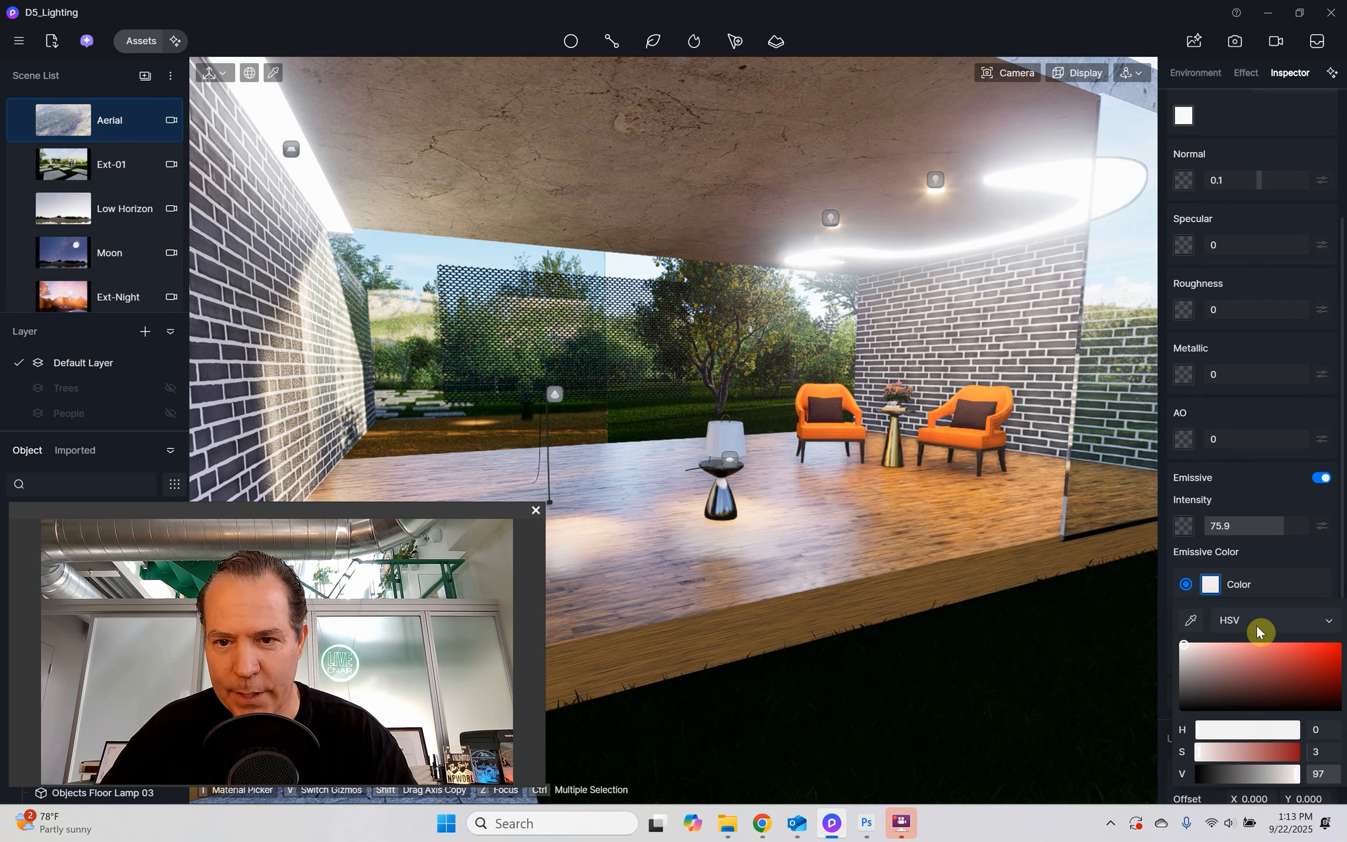
pyautogui.click(1302, 577)
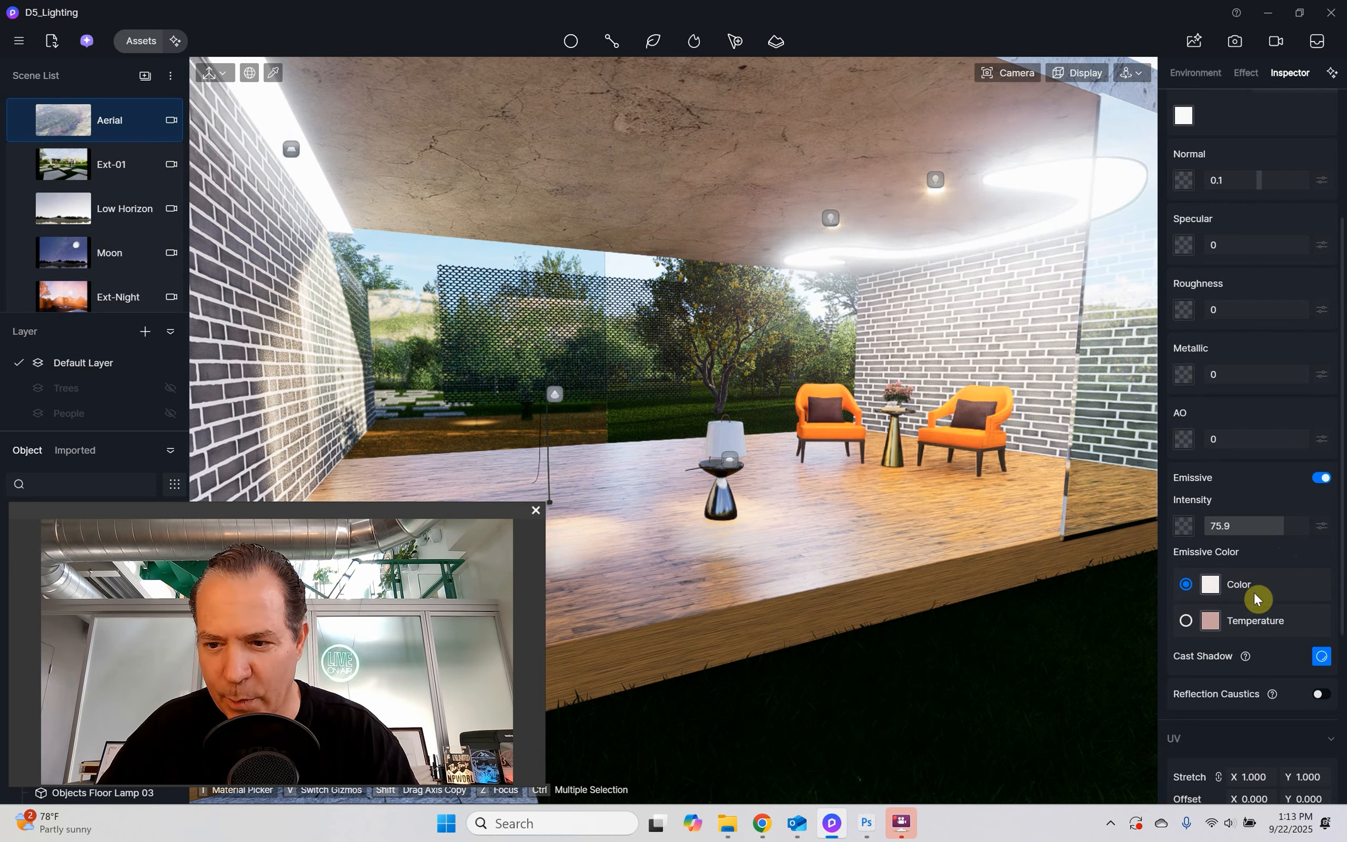
# - Switch the curved ceiling light's emissive color to a temperature of 12000 and reduce its emissive intensity to 10.5
pyautogui.moveTo(1279, 528); pyautogui.dragTo(1231, 536)
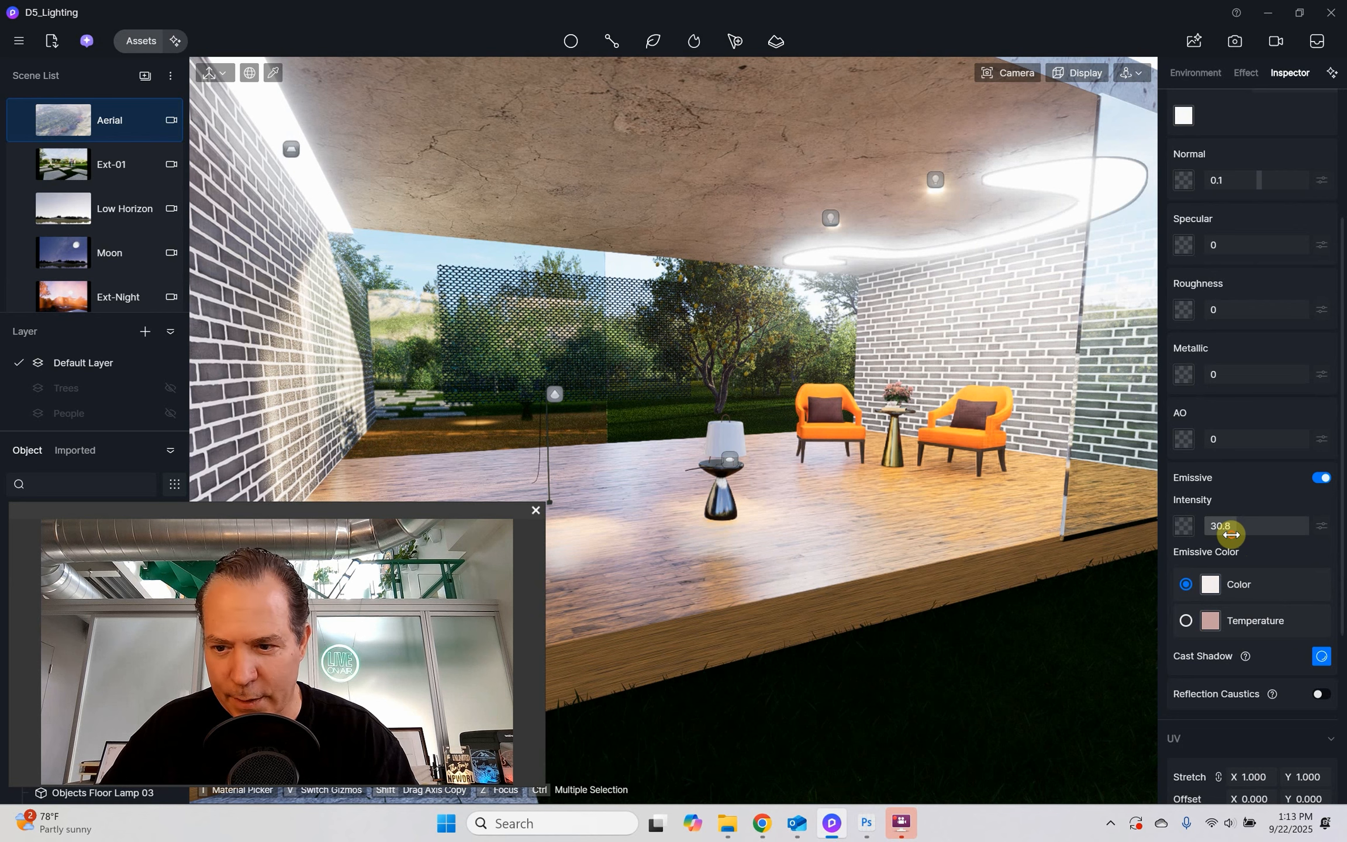
pyautogui.click(1210, 622)
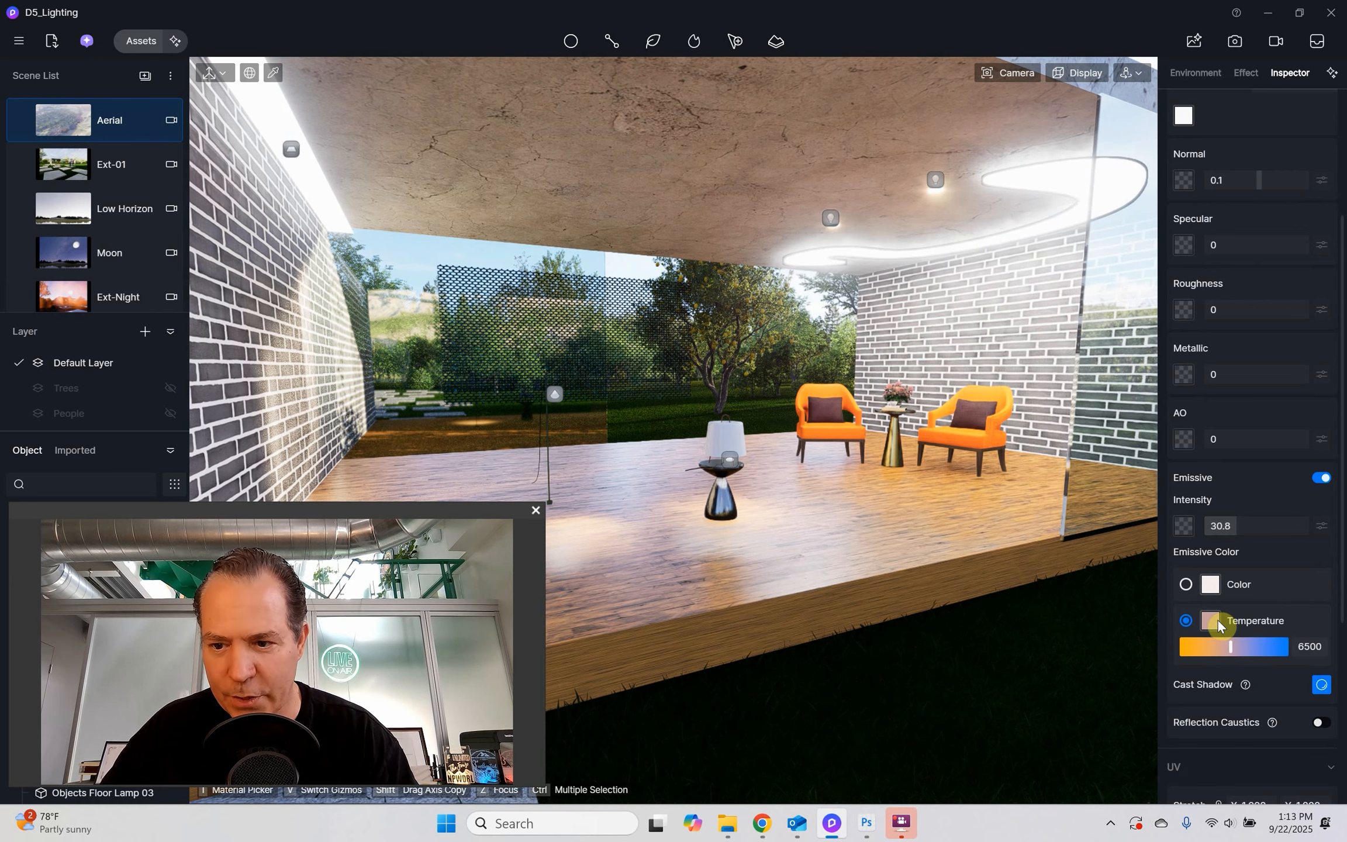
pyautogui.moveTo(1226, 654); pyautogui.dragTo(1332, 669)
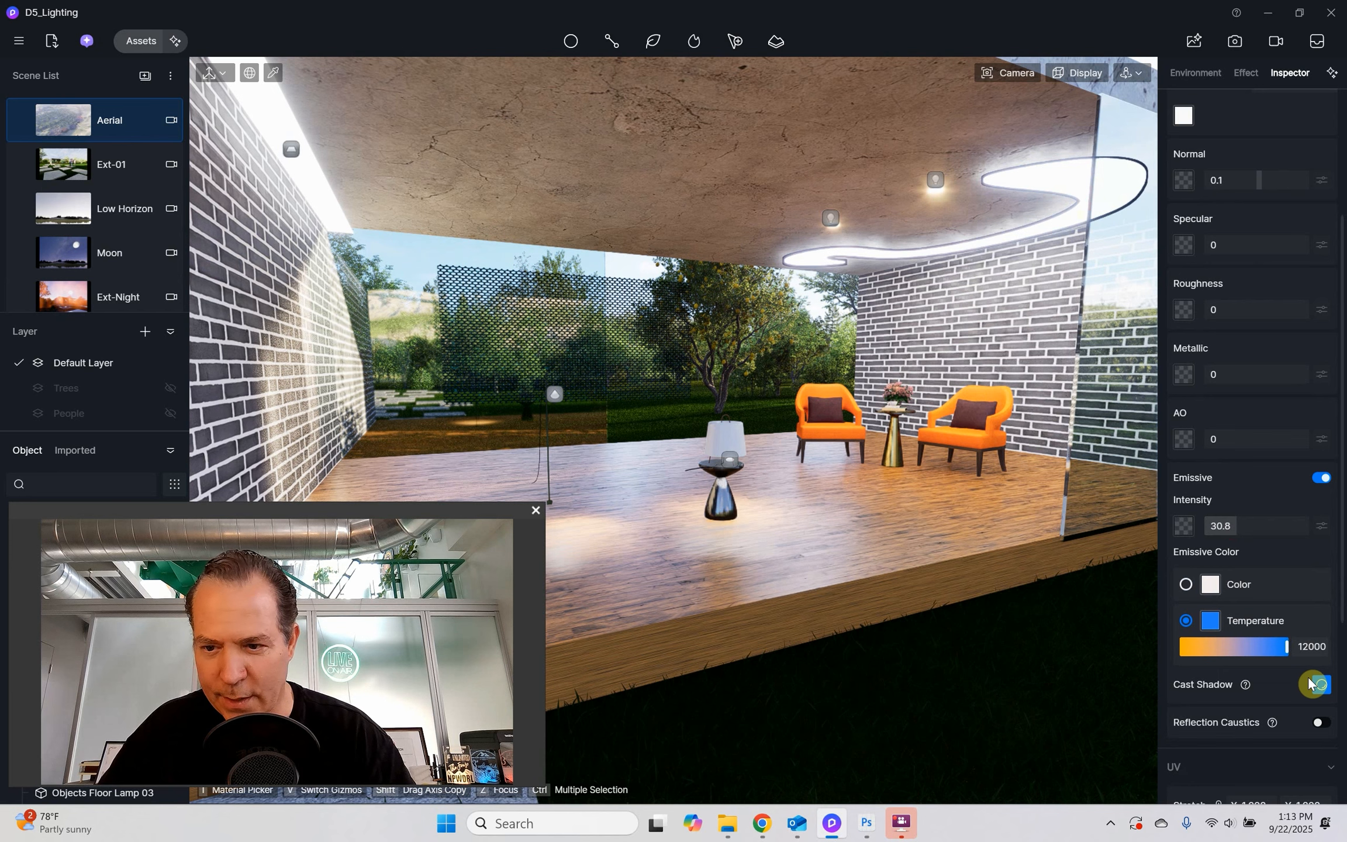
pyautogui.click(1299, 526)
pyautogui.write('10.5')
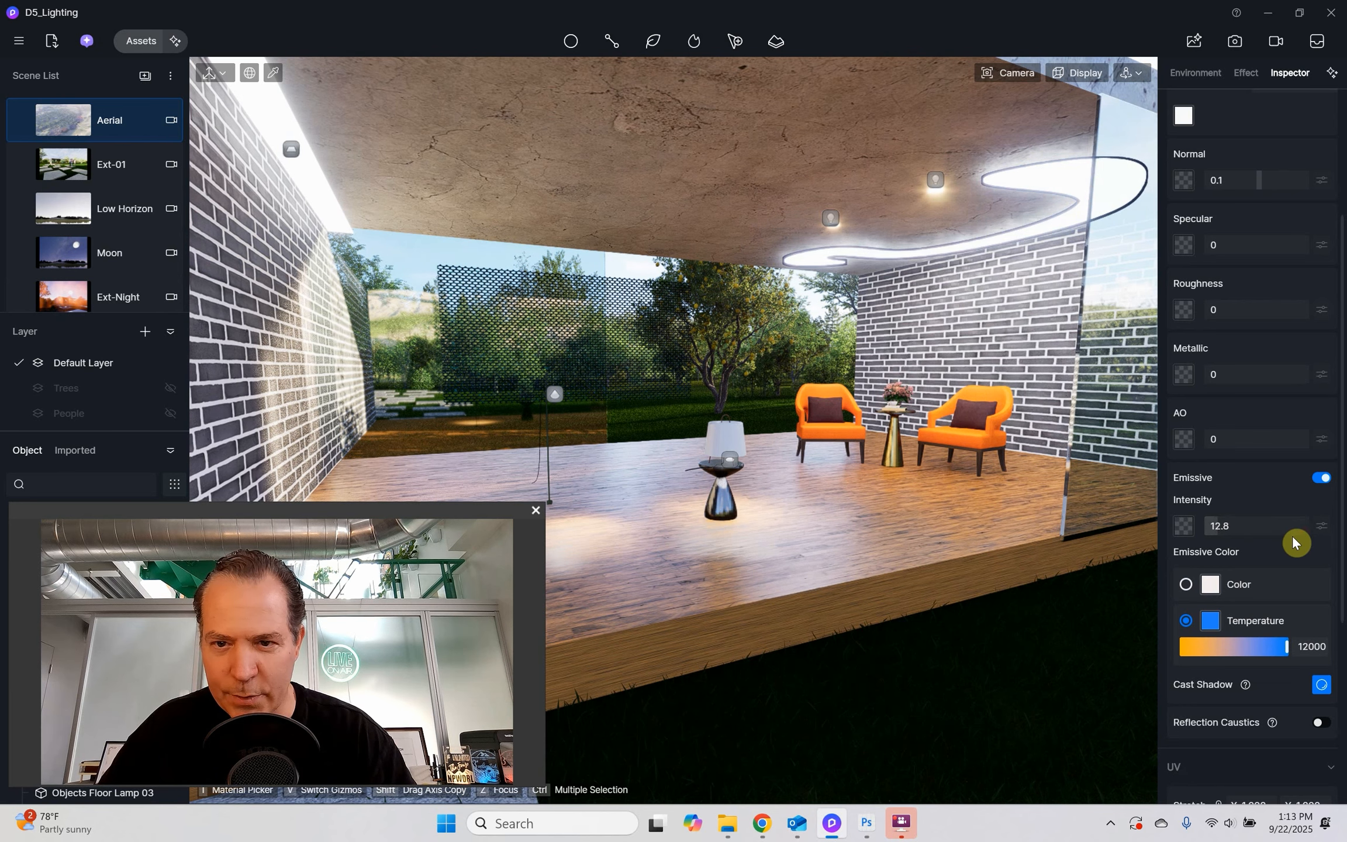
pyautogui.press('Return')
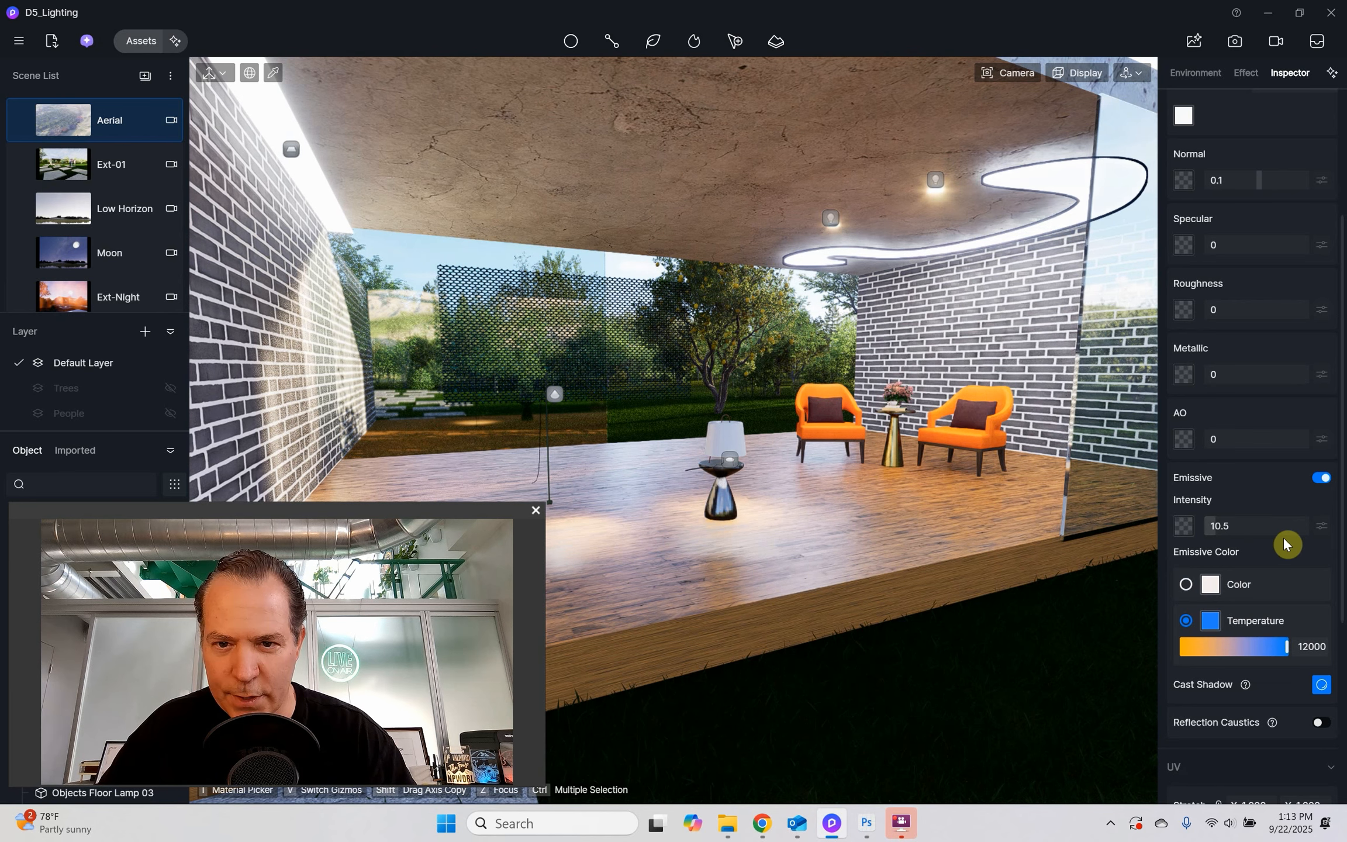
pyautogui.click(720, 387)
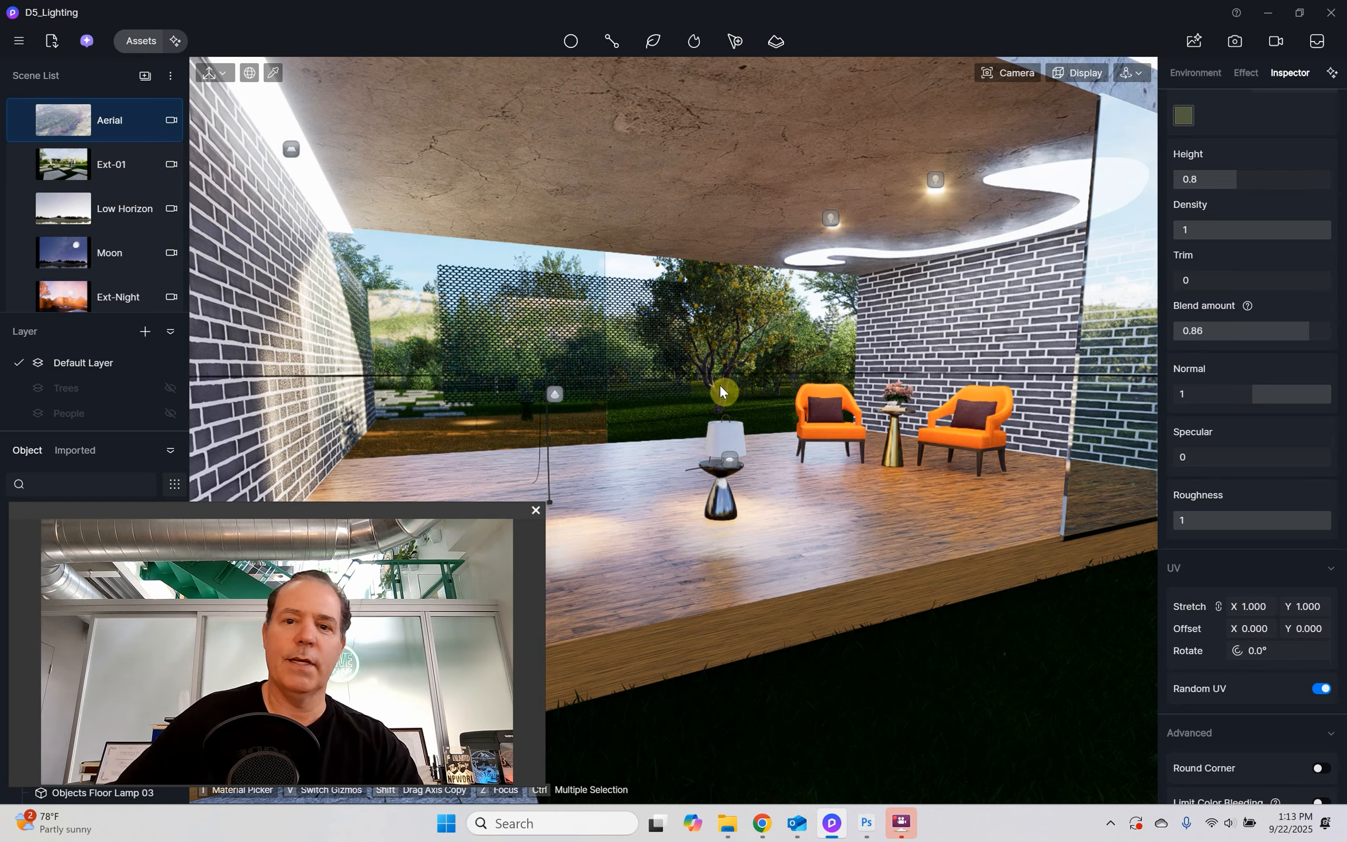
pyautogui.press('z')
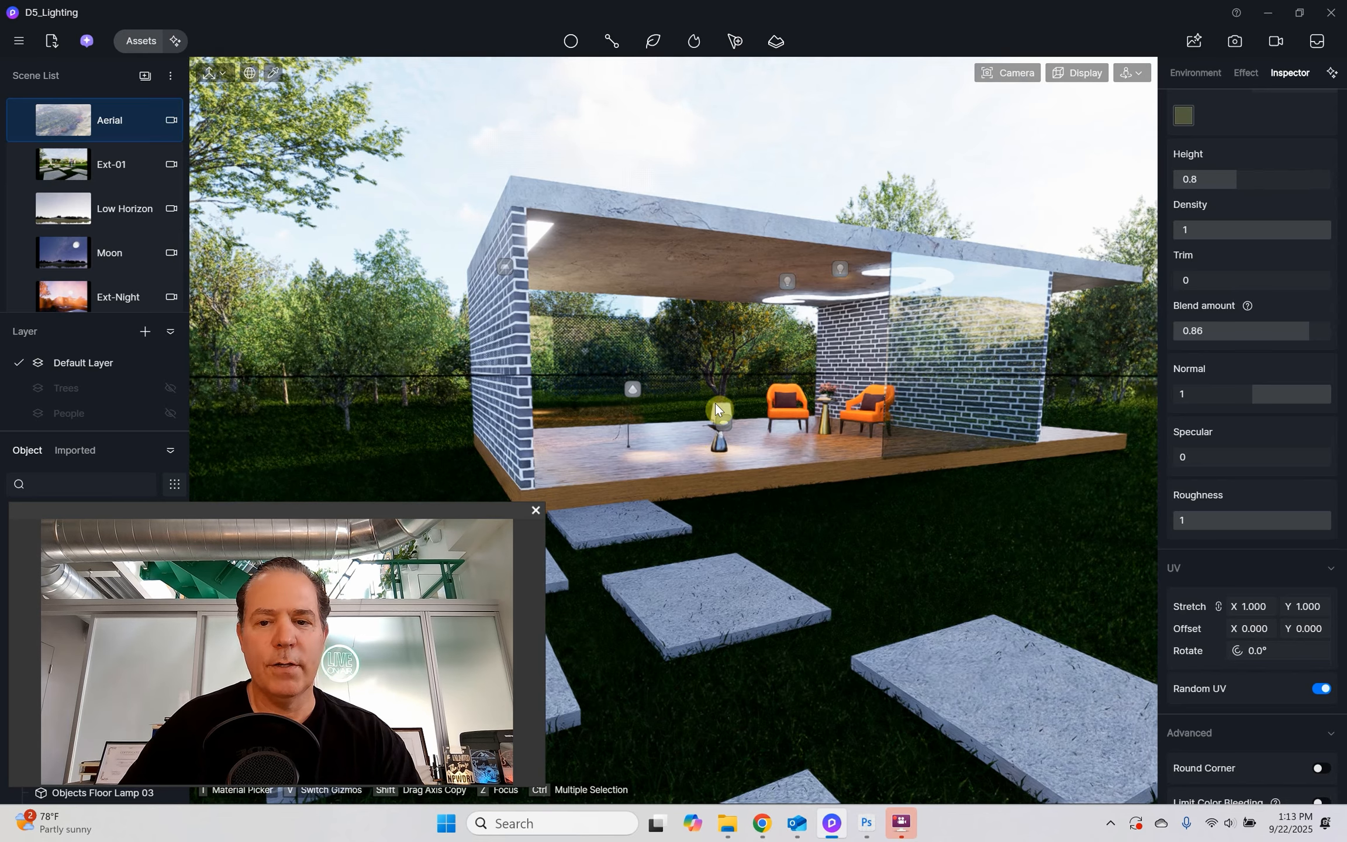
pyautogui.scroll(5, 722, 394)
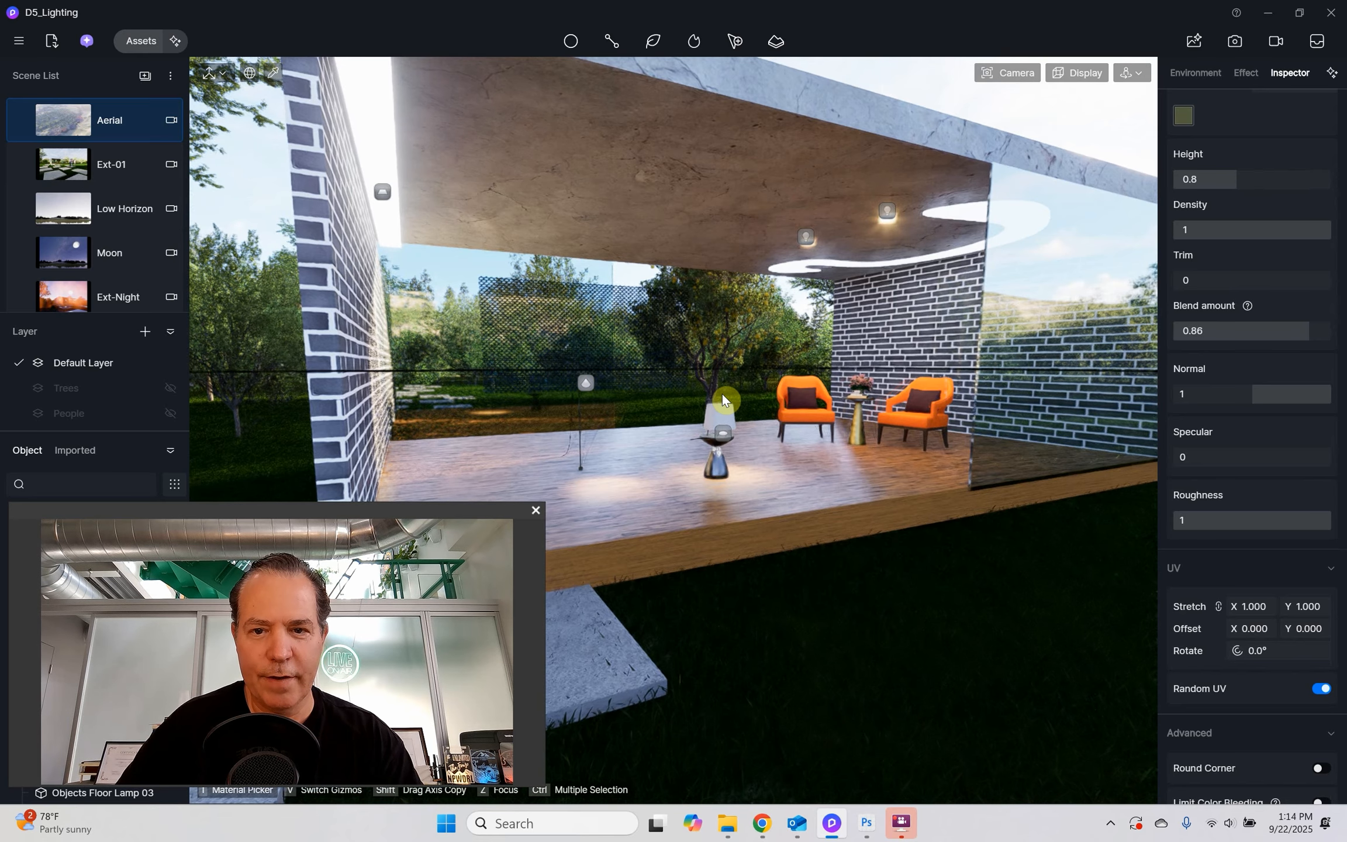